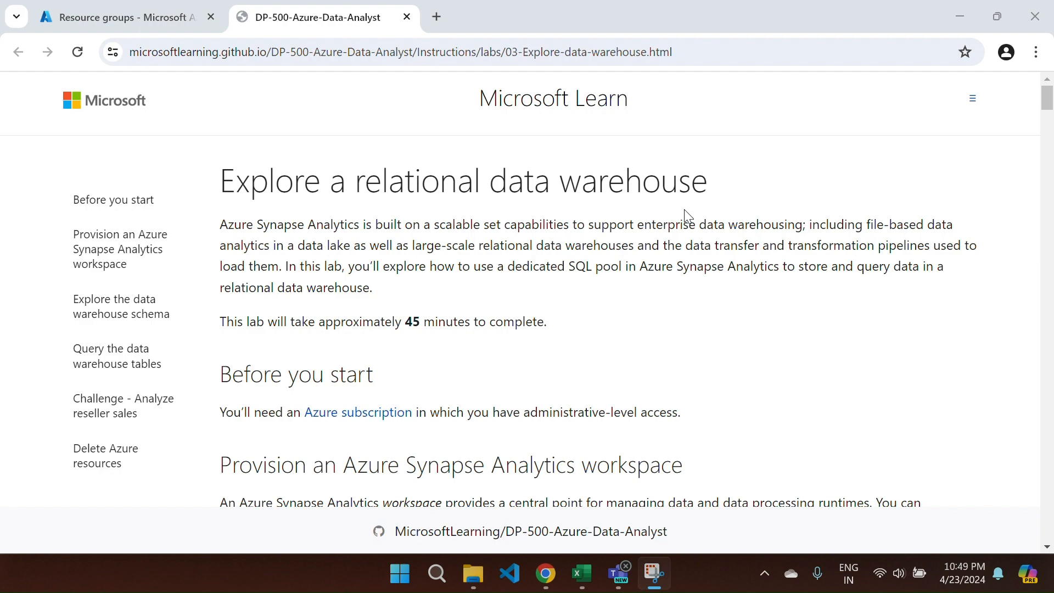
- Copy step 4's rm and git clone commands from the DP-500 lab page
{"action": "scroll", "coordinate": [685, 212], "scroll_direction": "down", "scroll_amount": 6}
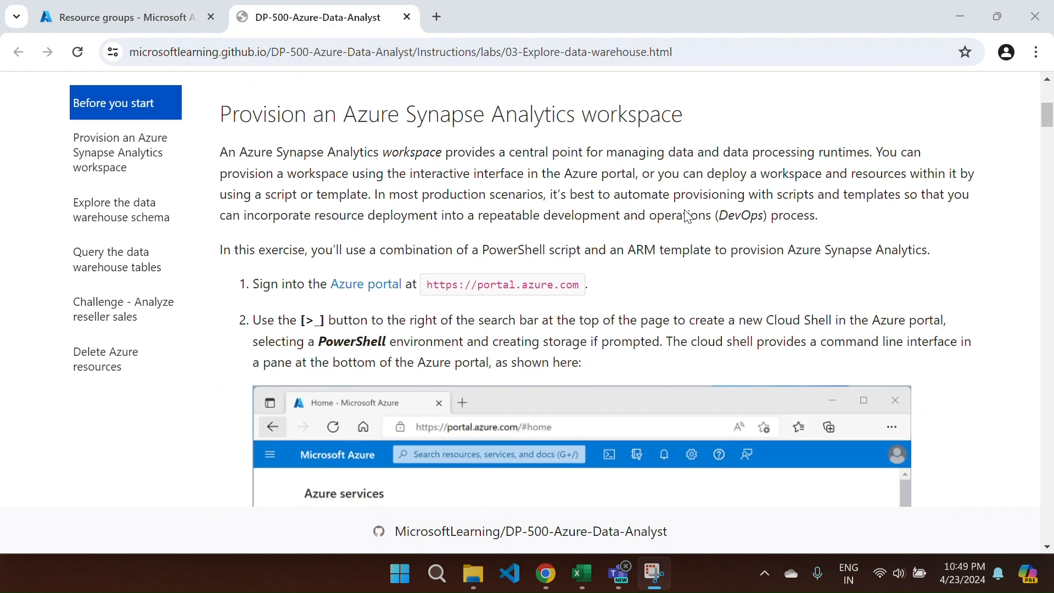
{"action": "scroll", "coordinate": [685, 212], "scroll_direction": "down", "scroll_amount": 16}
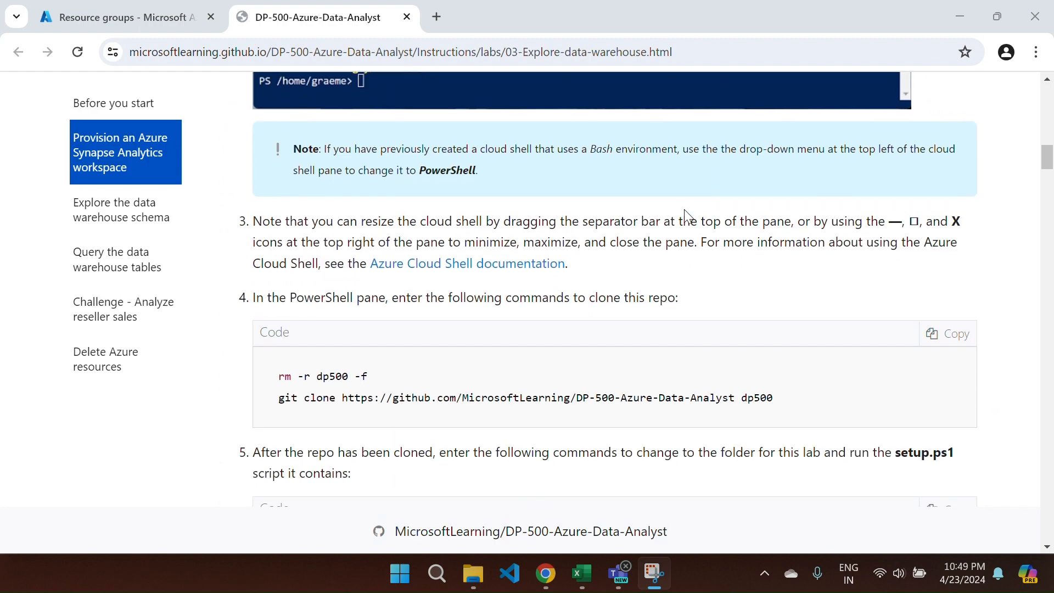
{"action": "scroll", "coordinate": [684, 210], "scroll_direction": "down", "scroll_amount": 1}
{"action": "left_click", "coordinate": [921, 275]}
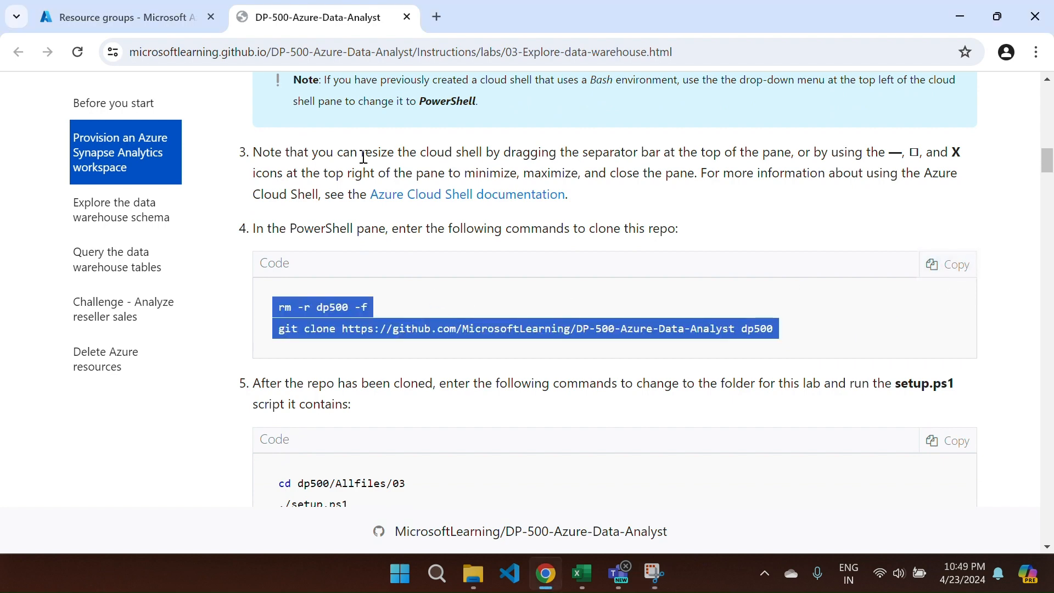
{"action": "left_click", "coordinate": [112, 24]}
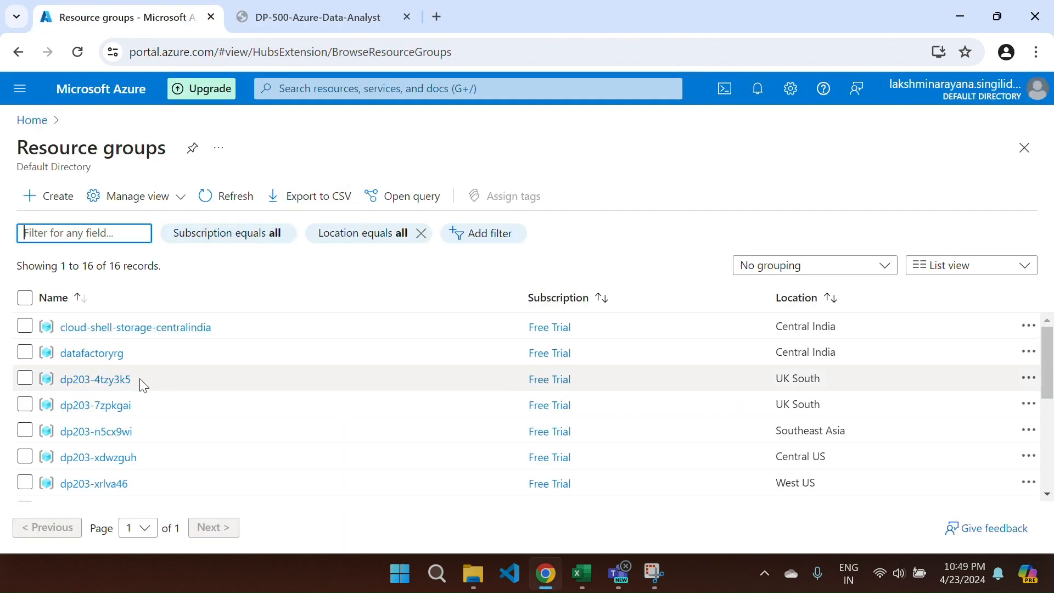
- Go to the Azure portal Home page and open the Resource groups list
{"action": "left_click", "coordinate": [38, 121]}
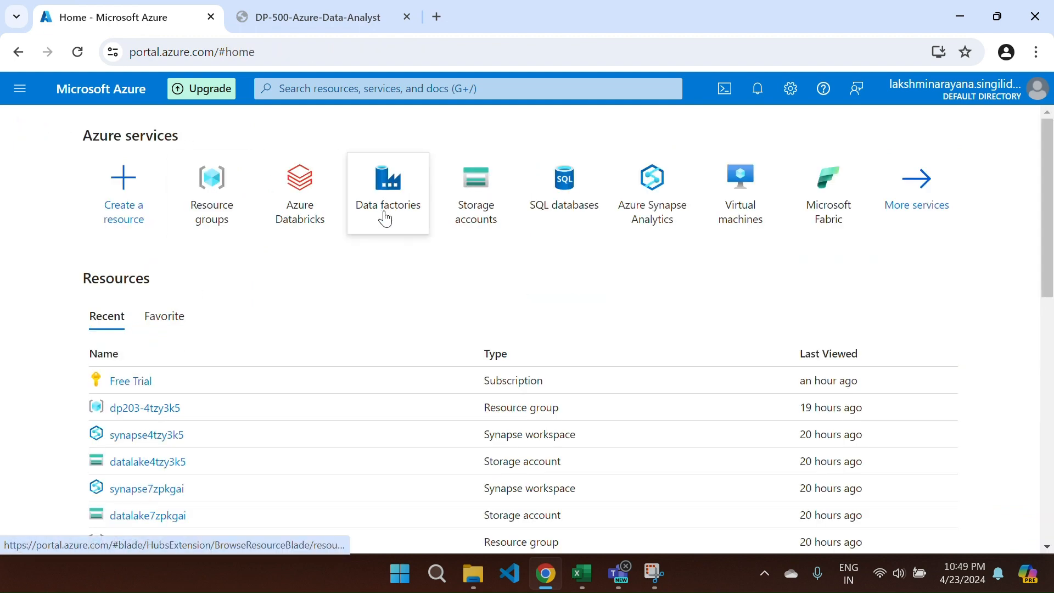
{"action": "left_click", "coordinate": [200, 206]}
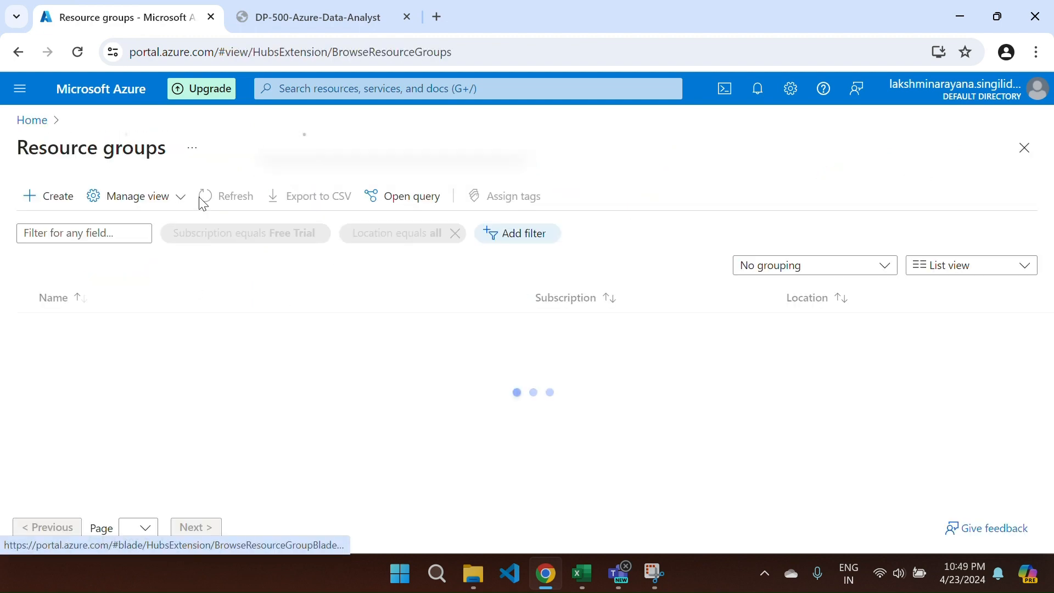
{"action": "scroll", "coordinate": [266, 469], "scroll_direction": "down", "scroll_amount": 5}
{"action": "scroll", "coordinate": [273, 471], "scroll_direction": "up", "scroll_amount": 5}
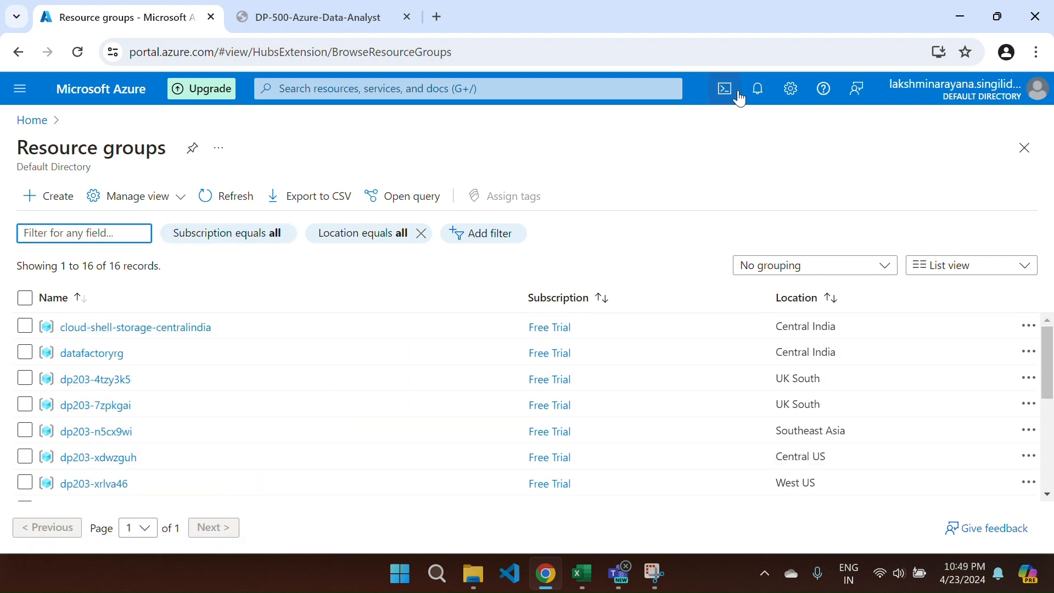
- Start a Cloud Shell session with PowerShell as the shell environment
{"action": "left_click", "coordinate": [723, 89]}
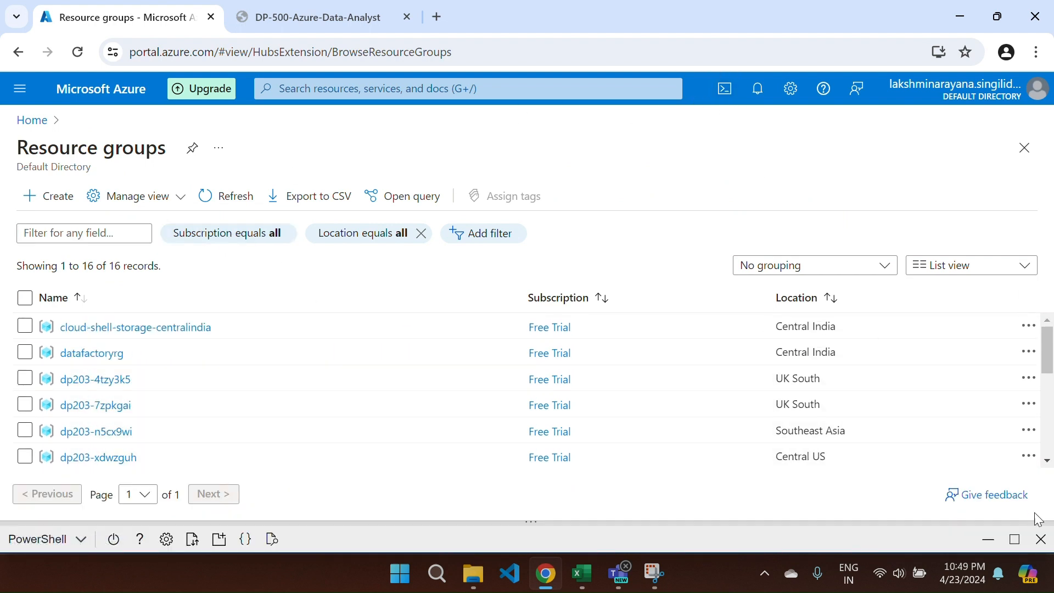
{"action": "left_click", "coordinate": [1041, 539]}
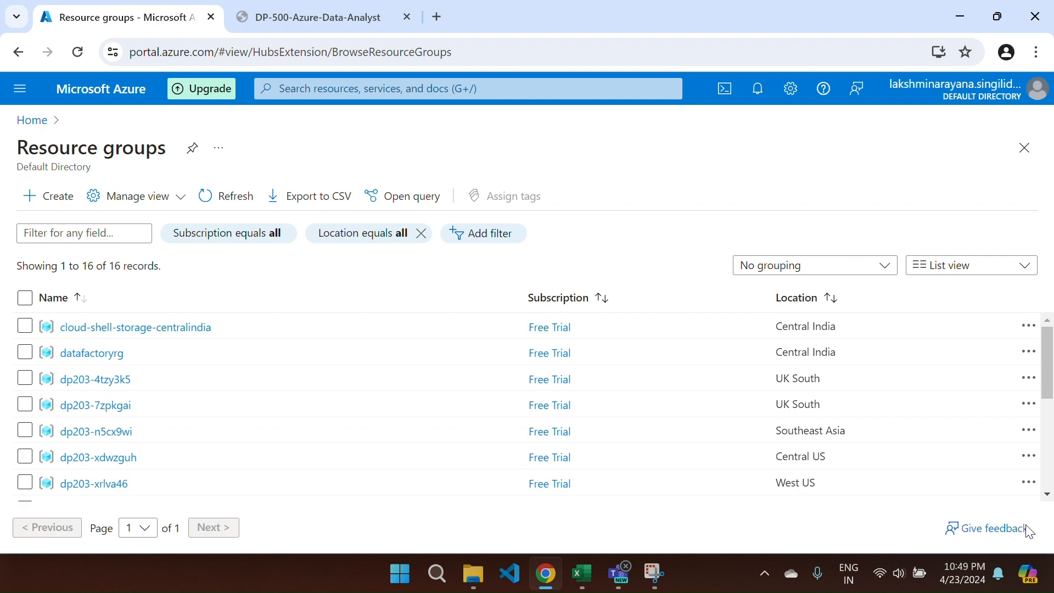
{"action": "left_click", "coordinate": [724, 90]}
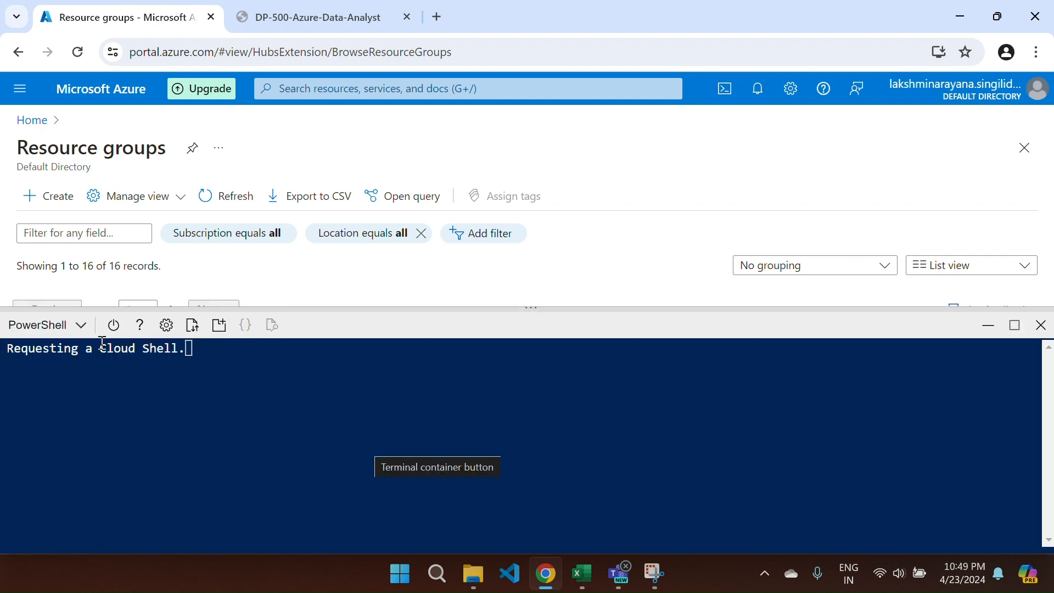
{"action": "left_click", "coordinate": [62, 325]}
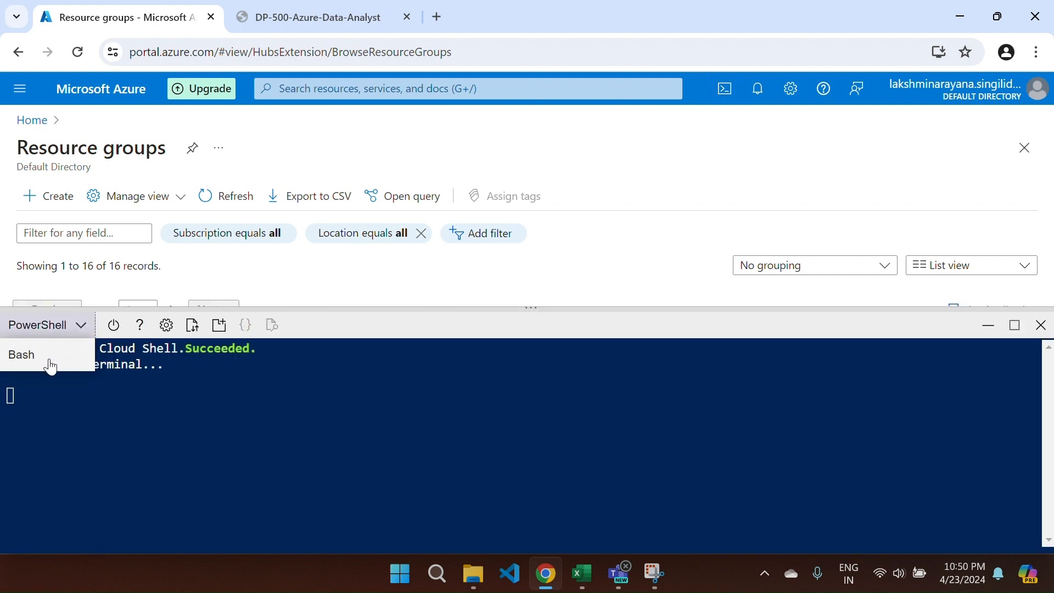
{"action": "left_click", "coordinate": [40, 330]}
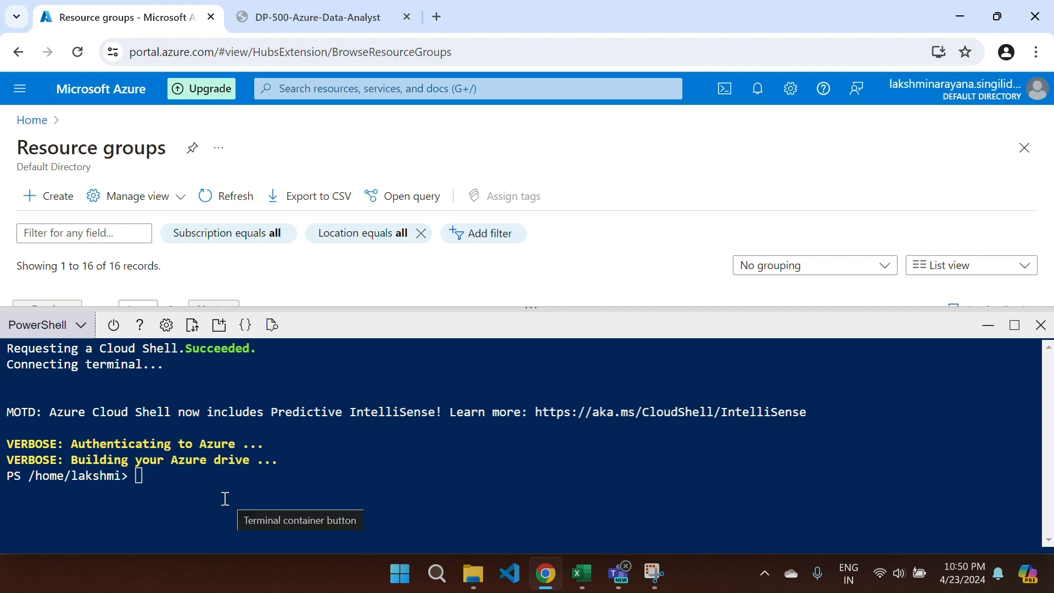
- Paste the rm and git clone commands into Cloud Shell and run them
{"action": "right_click", "coordinate": [171, 491]}
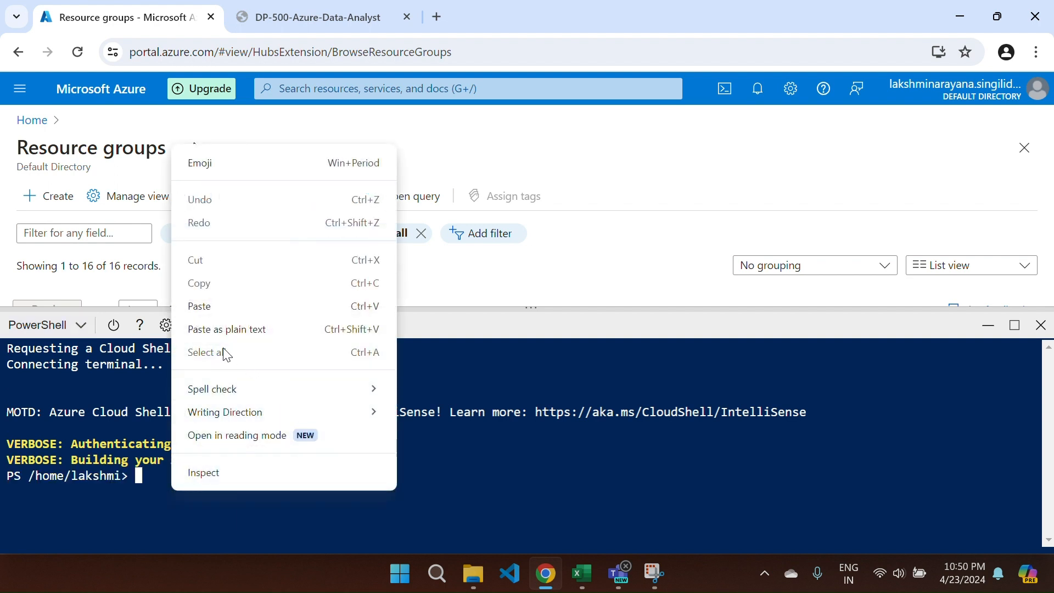
{"action": "left_click", "coordinate": [199, 306]}
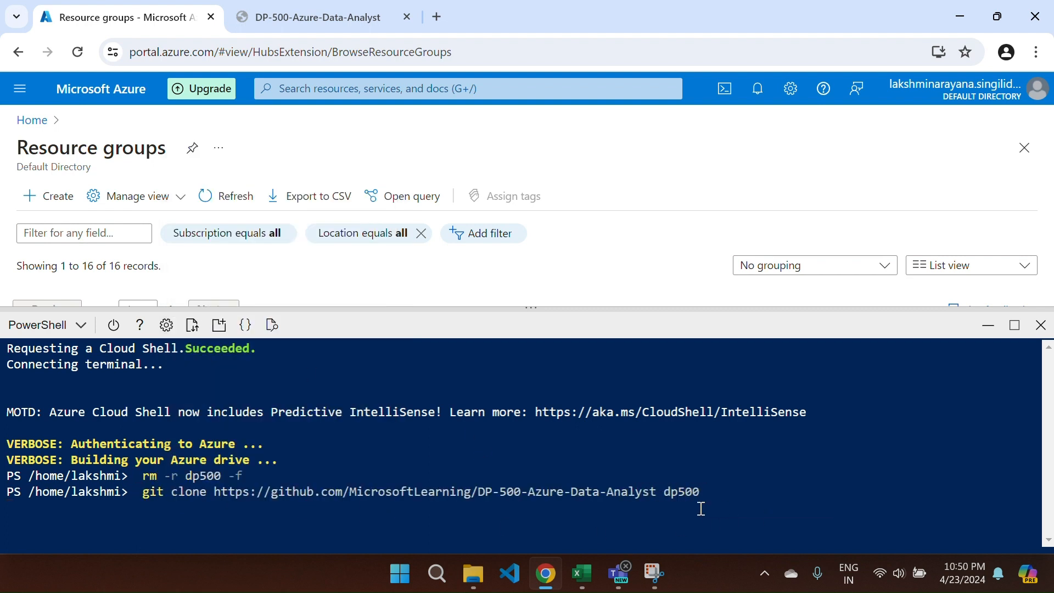
{"action": "key", "text": "Return"}
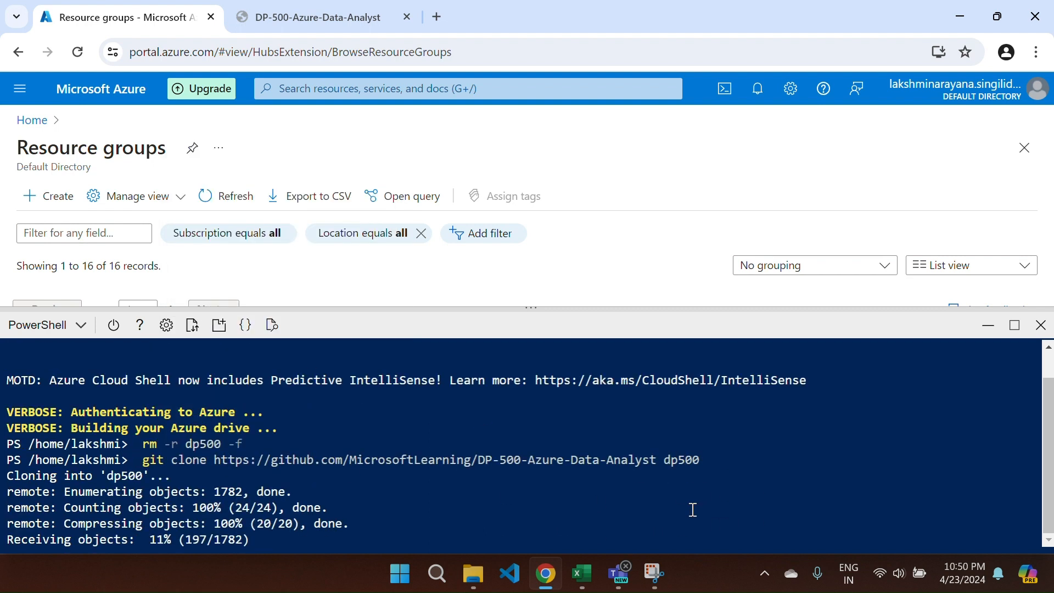
- Copy step 5's cd dp500/Allfiles/03 and ./setup.ps1 commands from the lab into the shell
{"action": "left_click", "coordinate": [323, 18]}
{"action": "scroll", "coordinate": [659, 299], "scroll_direction": "down", "scroll_amount": 3}
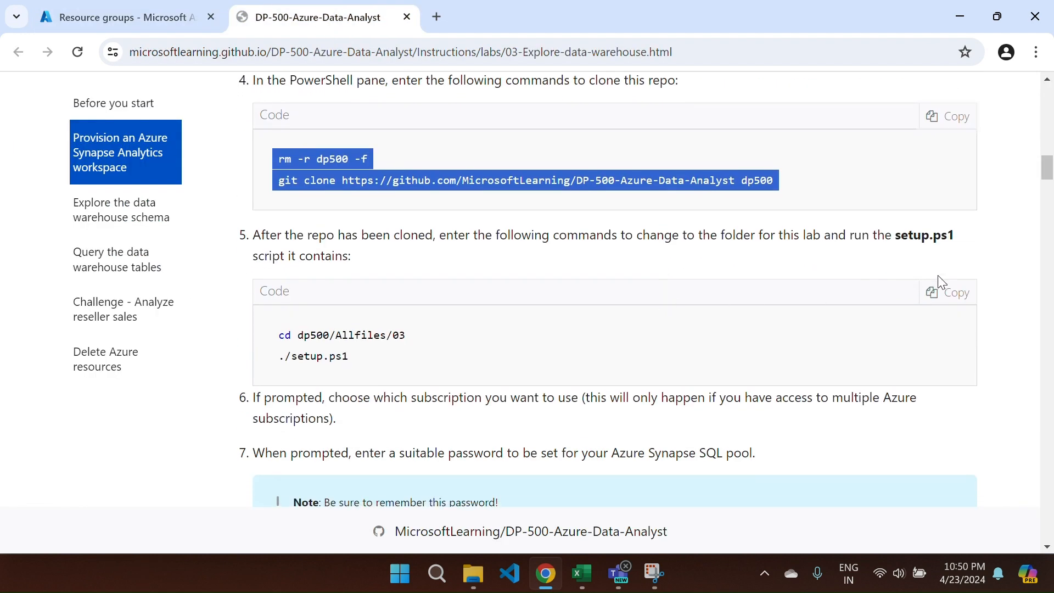
{"action": "left_click", "coordinate": [940, 291]}
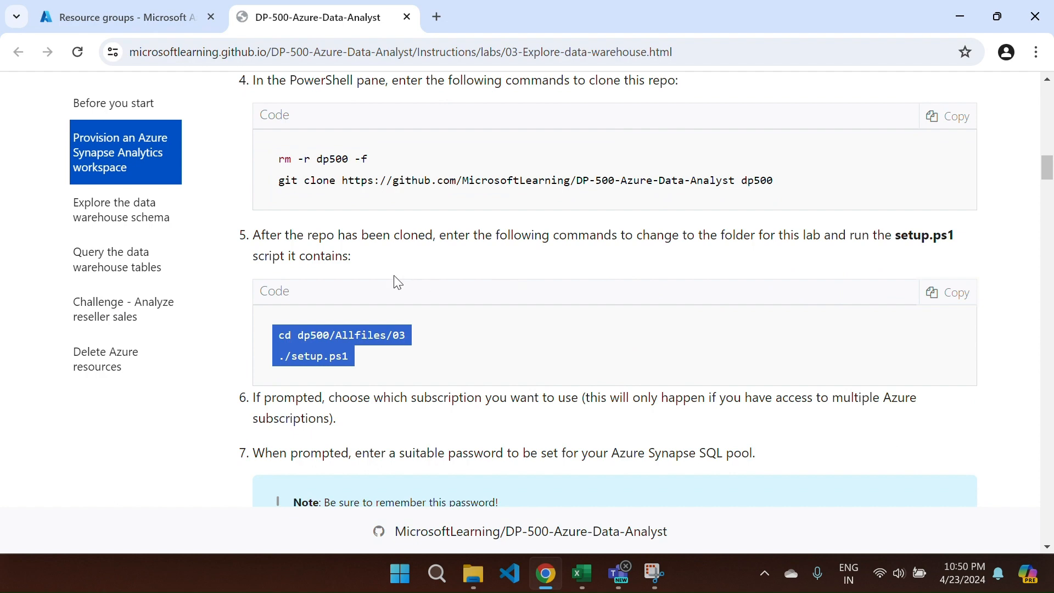
{"action": "left_click", "coordinate": [148, 14]}
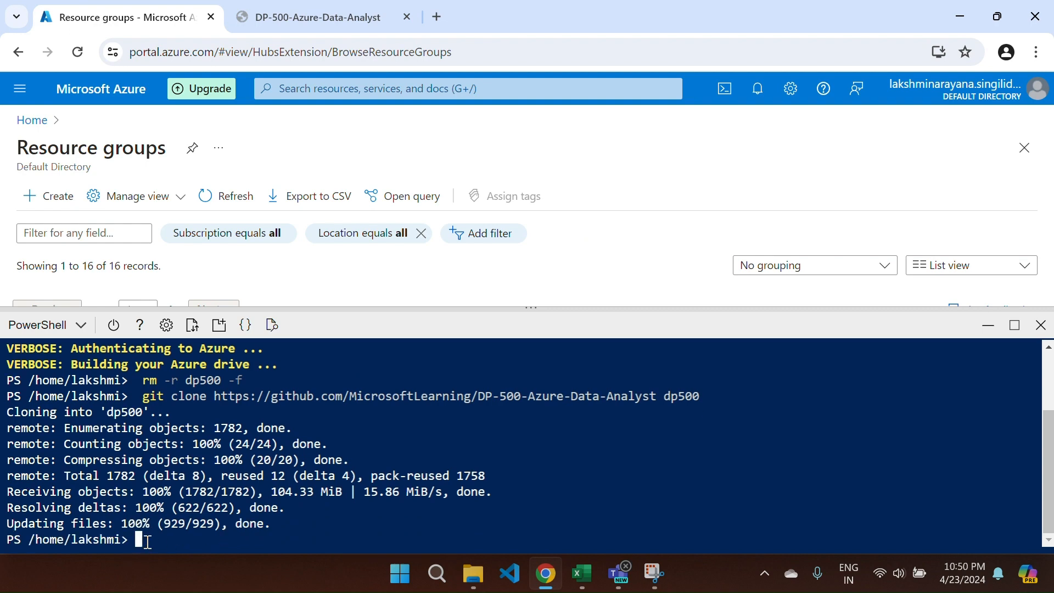
{"action": "right_click", "coordinate": [148, 547]}
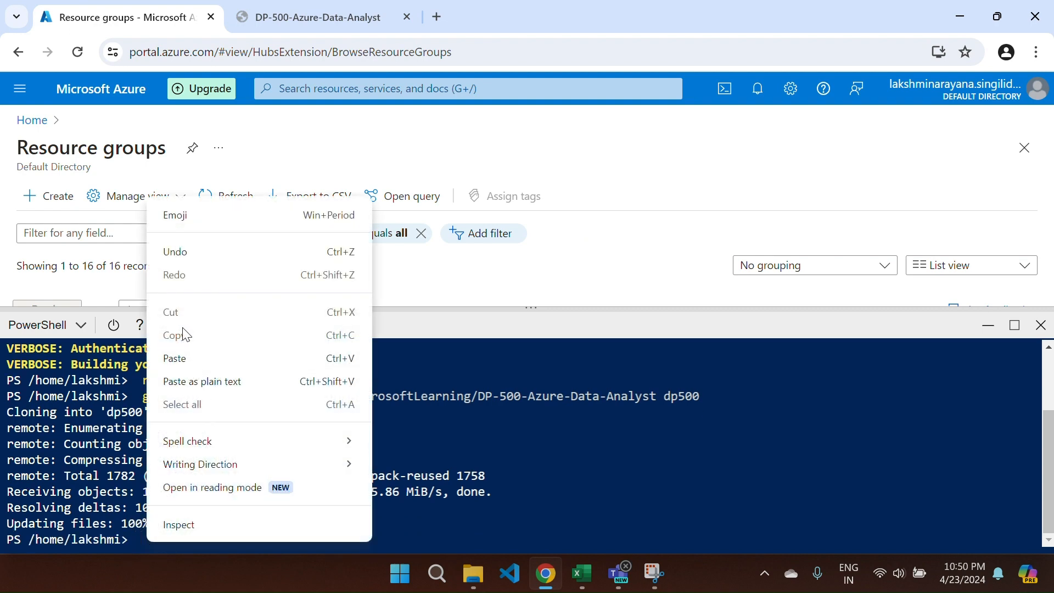
{"action": "left_click", "coordinate": [184, 367]}
- Run setup.ps1 and enter the SQLUser password at its prompt
{"action": "key", "text": "Return"}
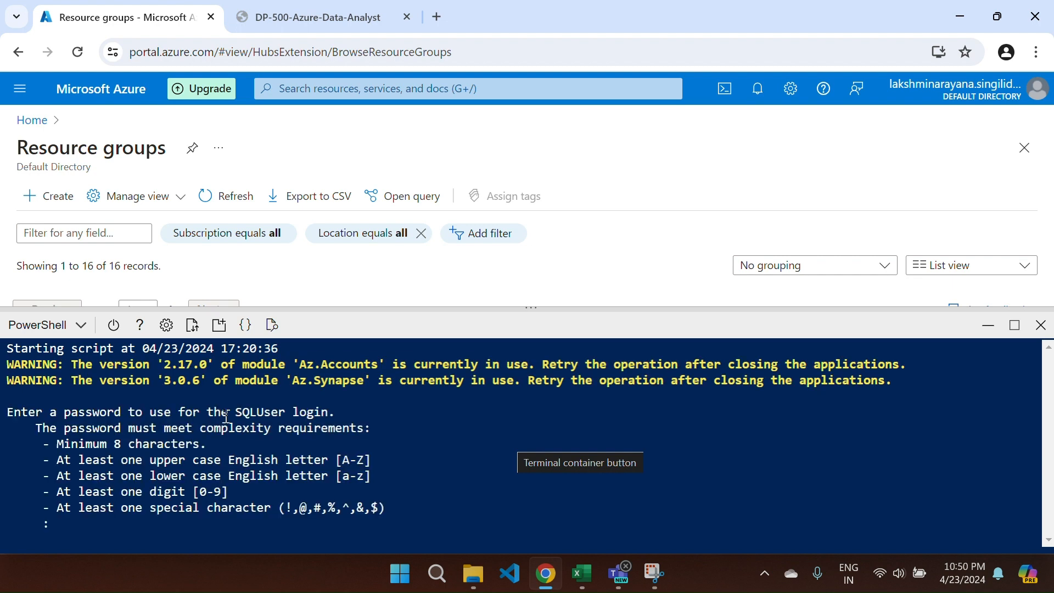
{"action": "key", "text": "Caps_Lock"}
{"action": "key", "text": "Caps_Lock"}
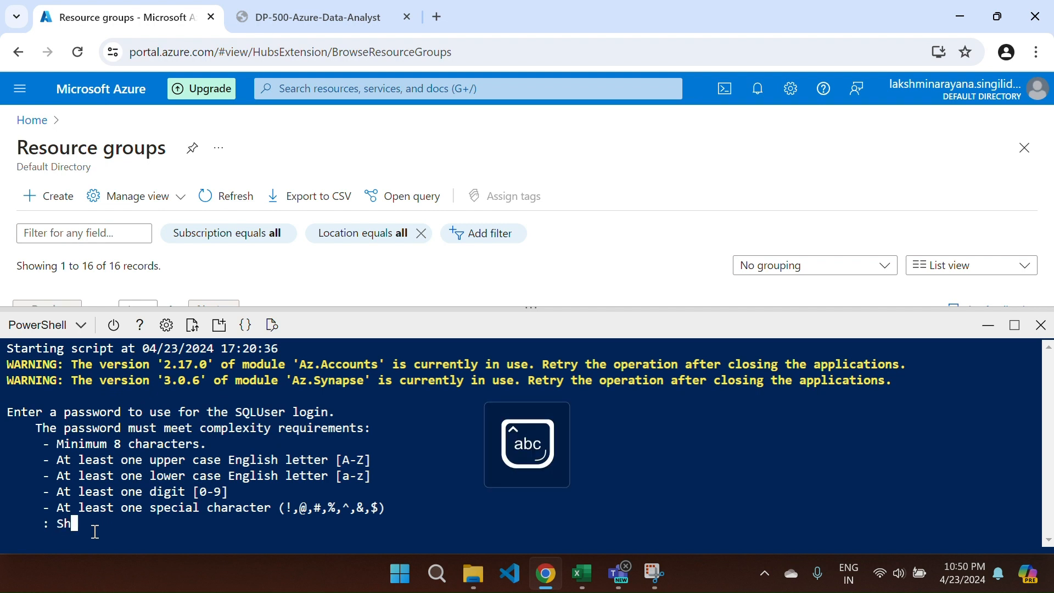
{"action": "key", "text": "Return"}
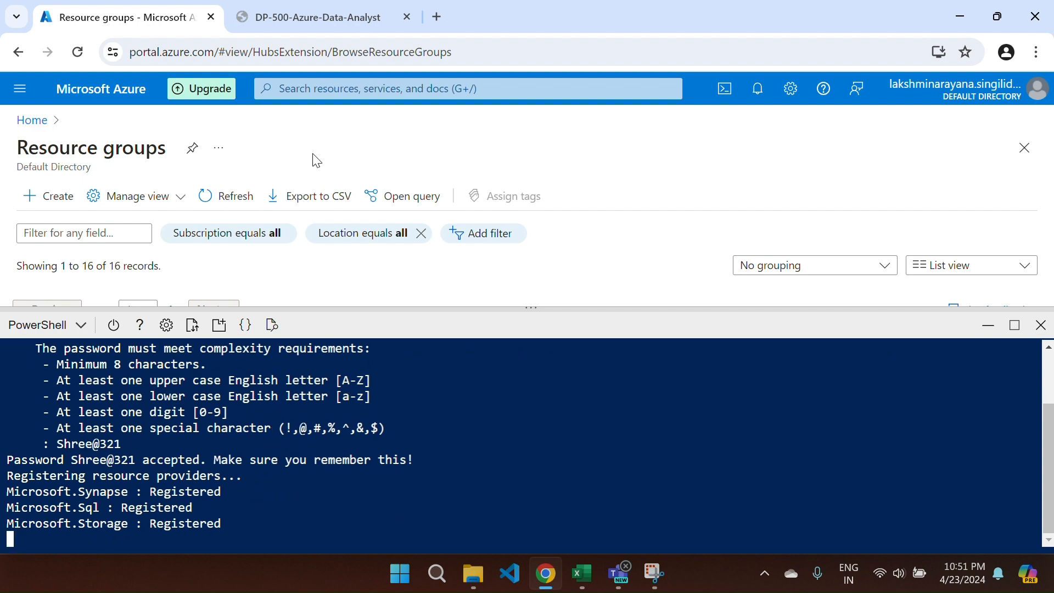
- Switch between the lab instructions and Cloud Shell to check the setup script's progress
{"action": "left_click", "coordinate": [315, 14]}
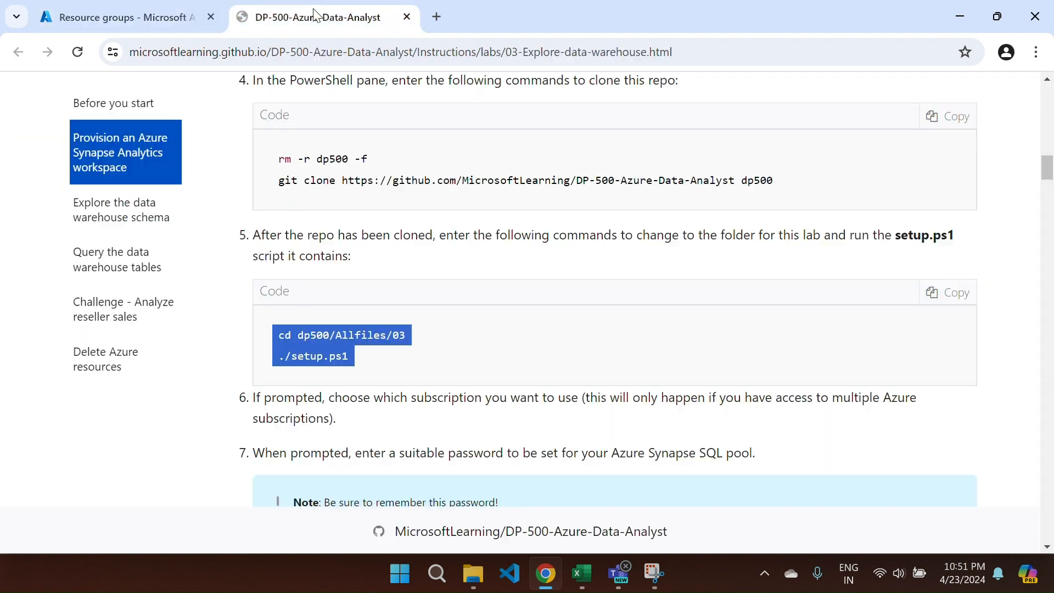
{"action": "left_click", "coordinate": [430, 163]}
{"action": "scroll", "coordinate": [430, 164], "scroll_direction": "up", "scroll_amount": 3}
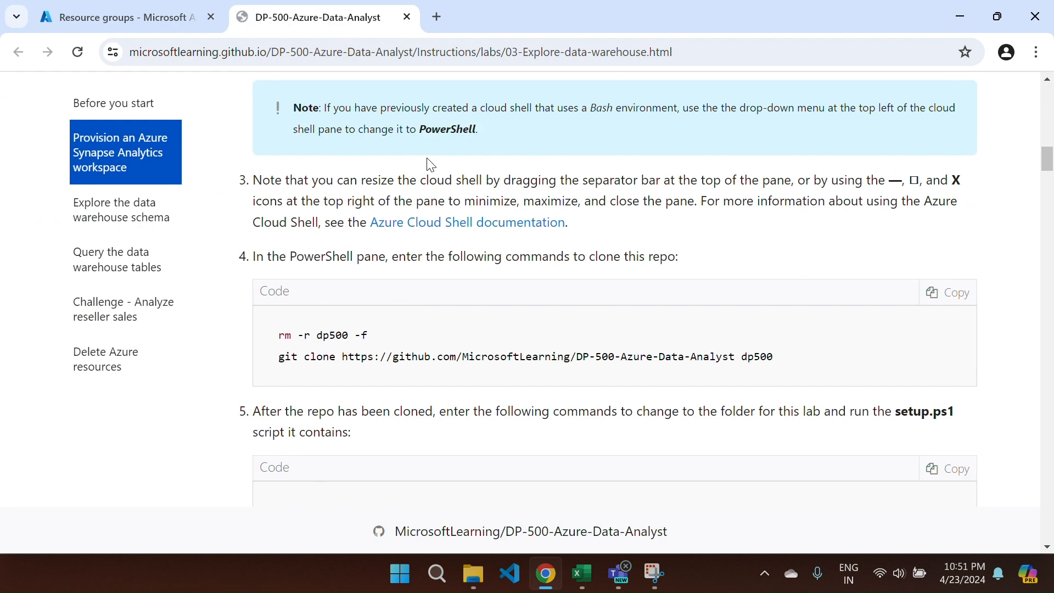
{"action": "left_click", "coordinate": [147, 17]}
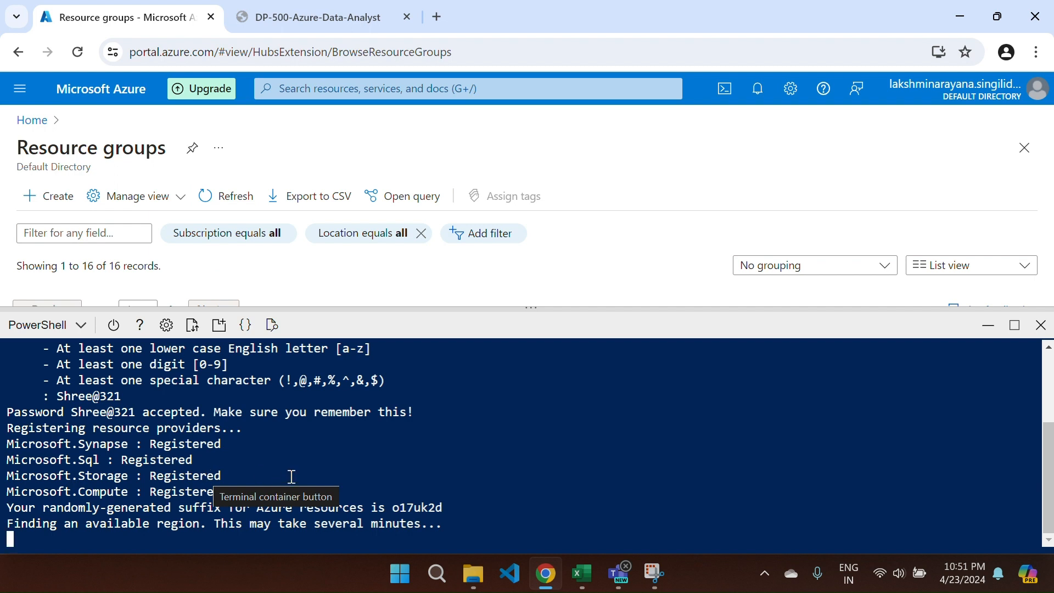
{"action": "left_click", "coordinate": [312, 13]}
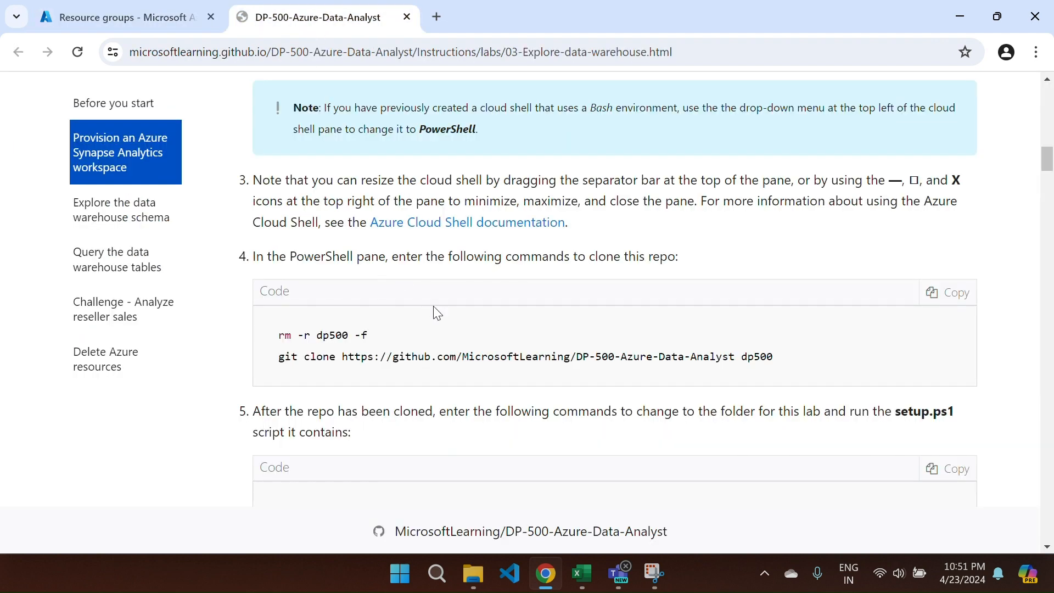
{"action": "left_click", "coordinate": [121, 24]}
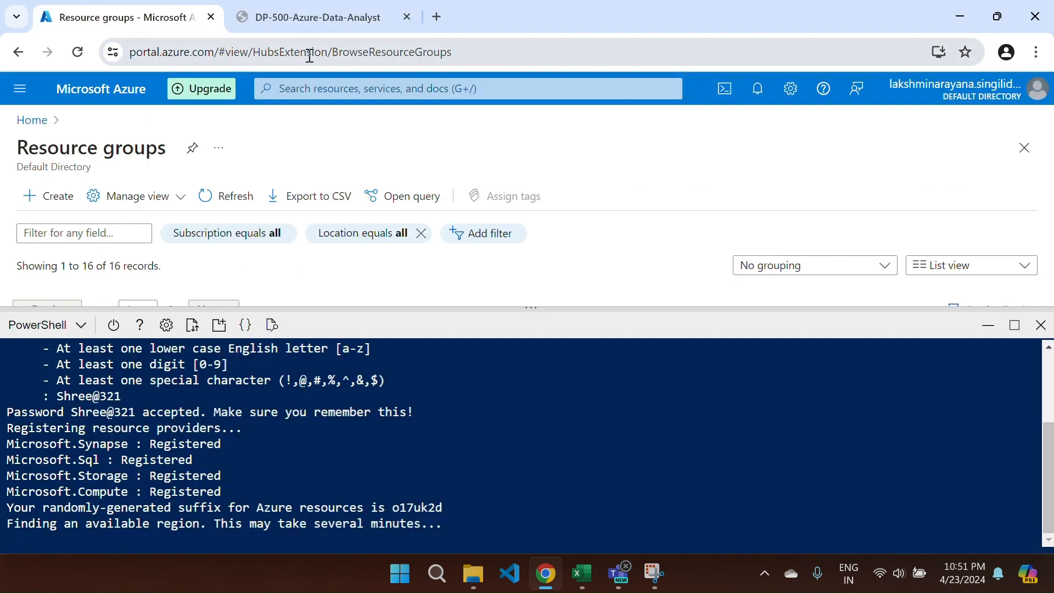
- Scroll the lab page down to the 'Start the dedicated SQL pool' section
{"action": "left_click", "coordinate": [305, 31]}
{"action": "scroll", "coordinate": [448, 318], "scroll_direction": "up", "scroll_amount": 3}
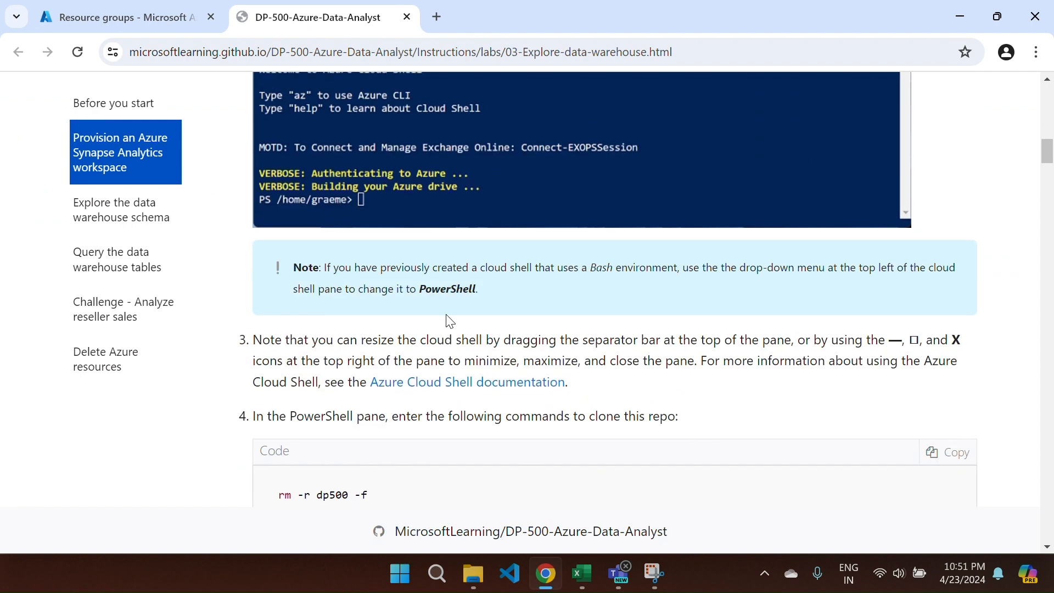
{"action": "scroll", "coordinate": [450, 322], "scroll_direction": "down", "scroll_amount": 5}
{"action": "scroll", "coordinate": [449, 321], "scroll_direction": "down", "scroll_amount": 1}
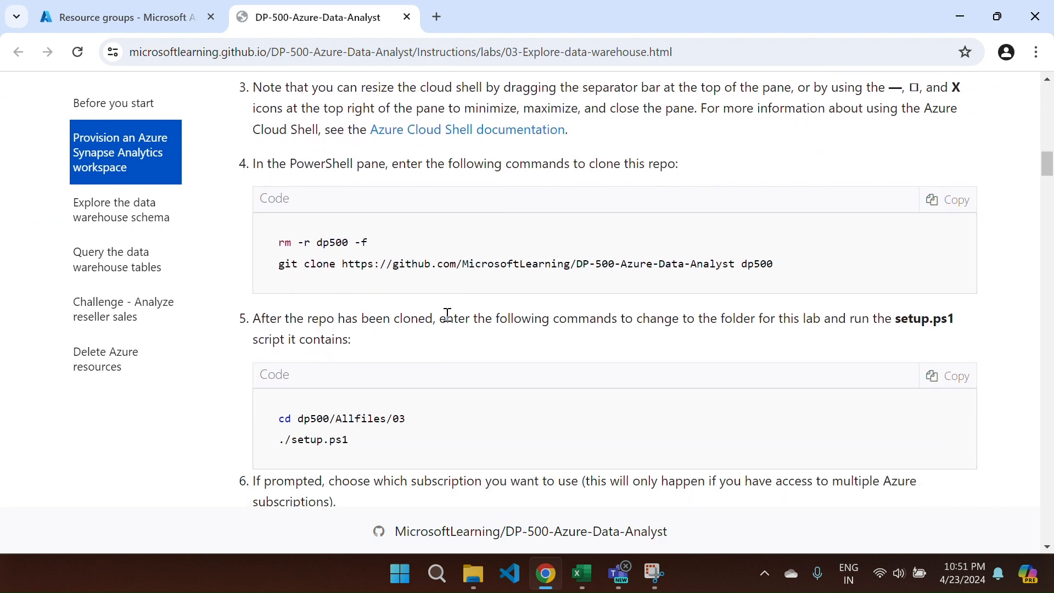
{"action": "scroll", "coordinate": [447, 314], "scroll_direction": "down", "scroll_amount": 5}
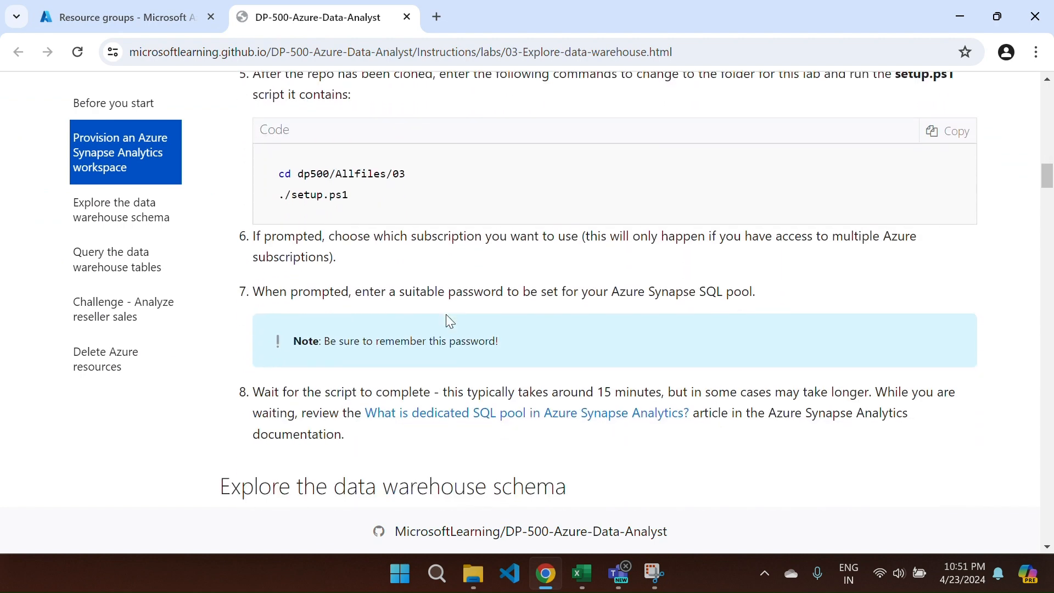
{"action": "scroll", "coordinate": [446, 314], "scroll_direction": "down", "scroll_amount": 1}
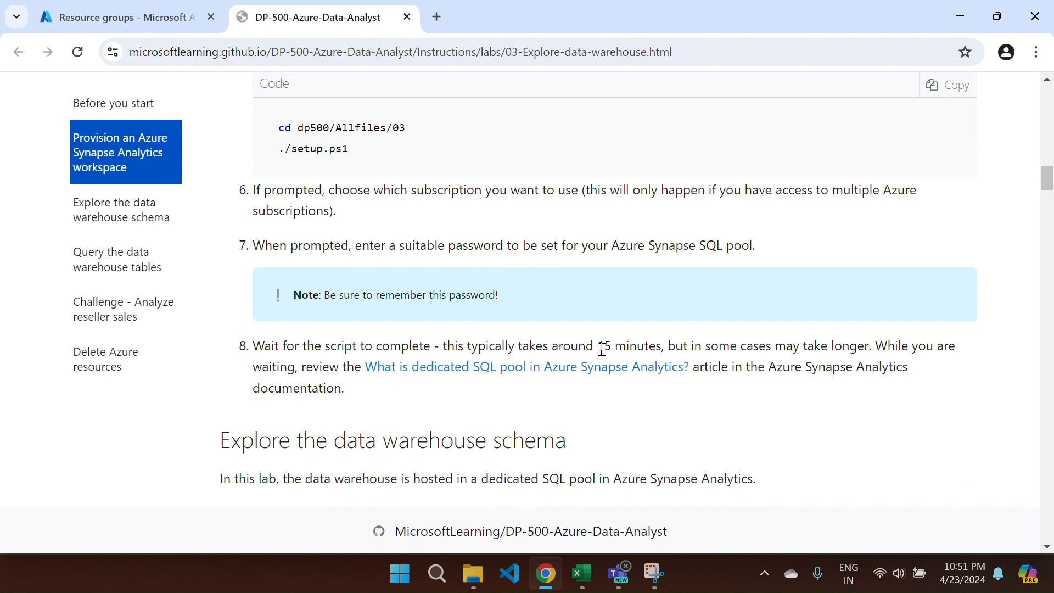
{"action": "left_click_drag", "start_coordinate": [598, 350], "coordinate": [626, 350]}
{"action": "scroll", "coordinate": [631, 357], "scroll_direction": "down", "scroll_amount": 3}
{"action": "scroll", "coordinate": [632, 357], "scroll_direction": "down", "scroll_amount": 3}
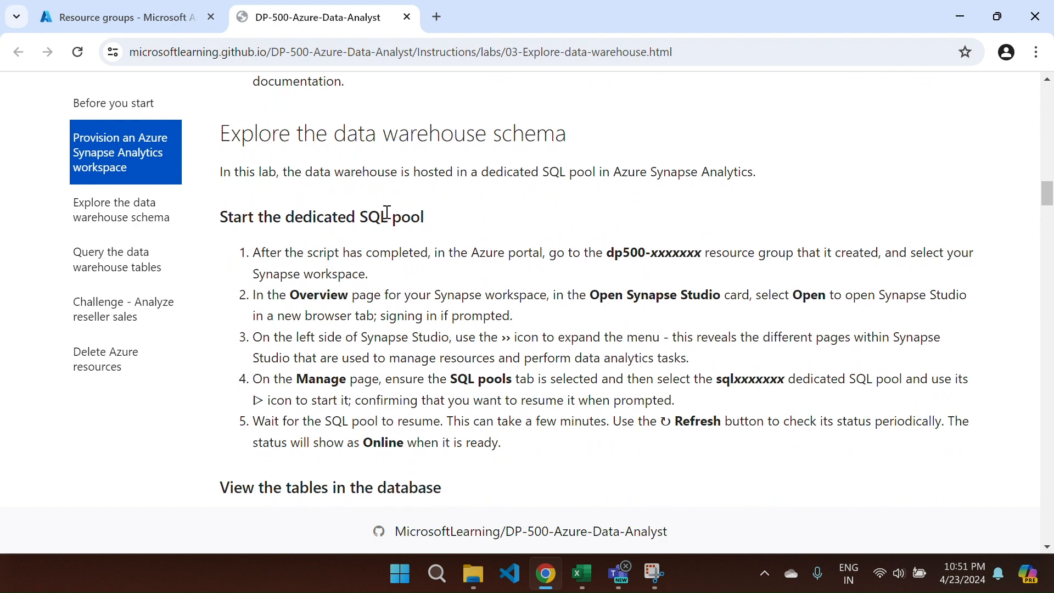
- Scroll through 'View the tables in the database' to the 'Query fact and dimension tables' heading
{"action": "scroll", "coordinate": [382, 213], "scroll_direction": "down", "scroll_amount": 1}
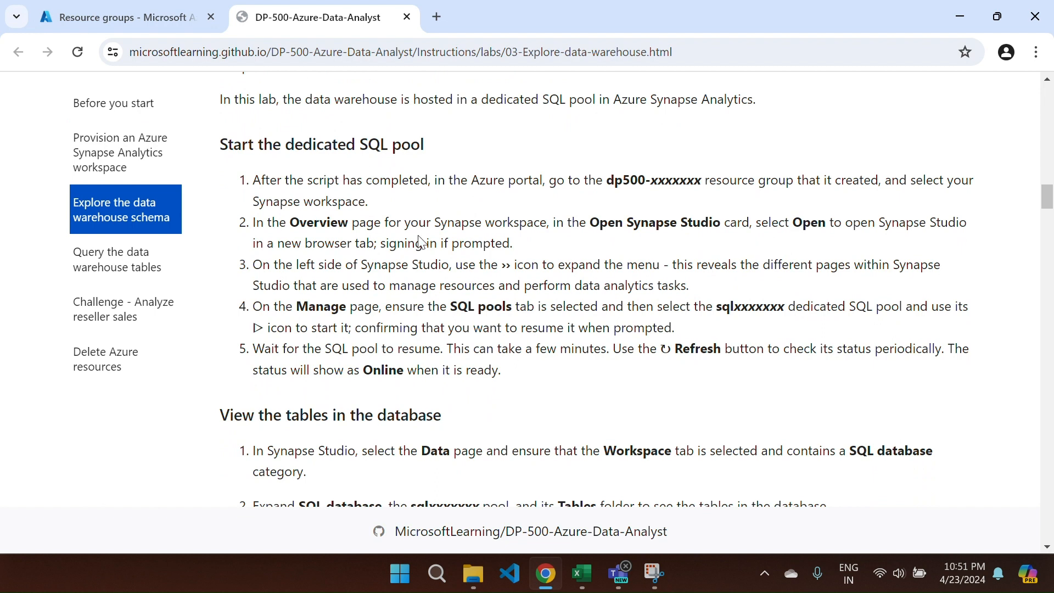
{"action": "scroll", "coordinate": [419, 256], "scroll_direction": "down", "scroll_amount": 1}
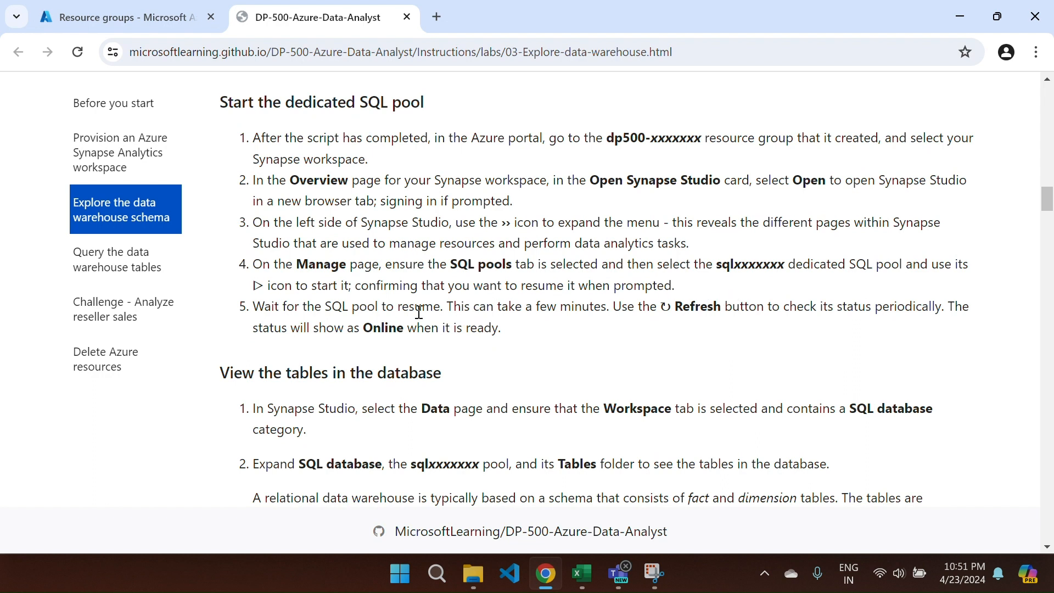
{"action": "scroll", "coordinate": [365, 307], "scroll_direction": "down", "scroll_amount": 1}
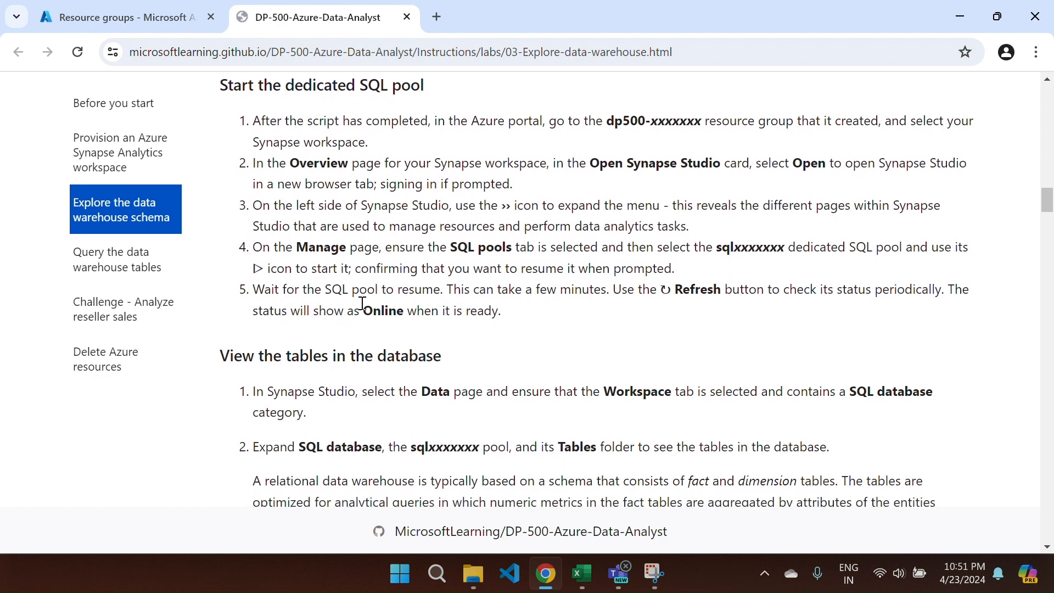
{"action": "scroll", "coordinate": [362, 304], "scroll_direction": "down", "scroll_amount": 1}
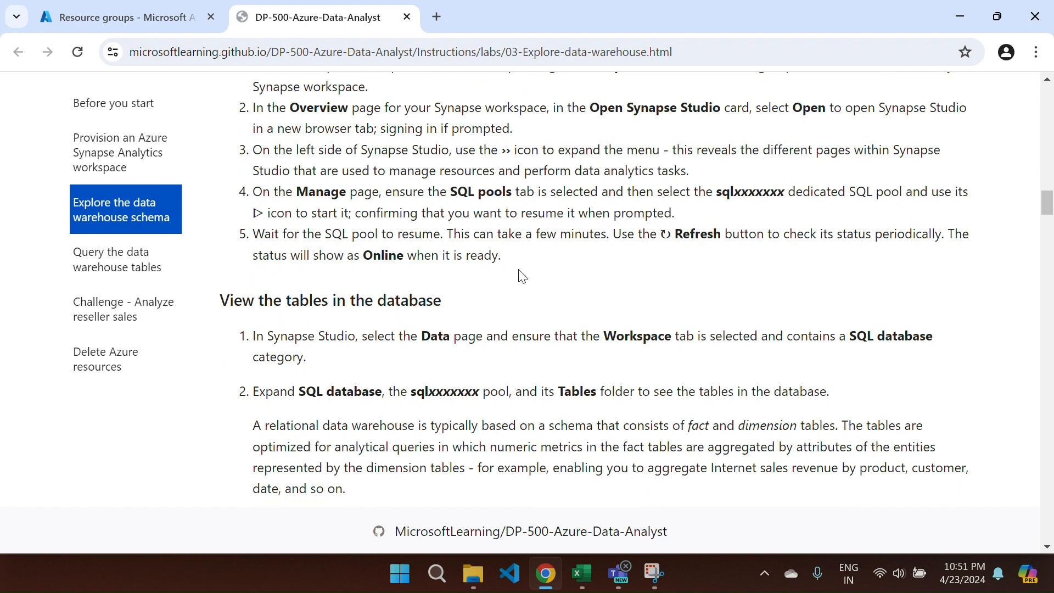
{"action": "scroll", "coordinate": [450, 292], "scroll_direction": "down", "scroll_amount": 2}
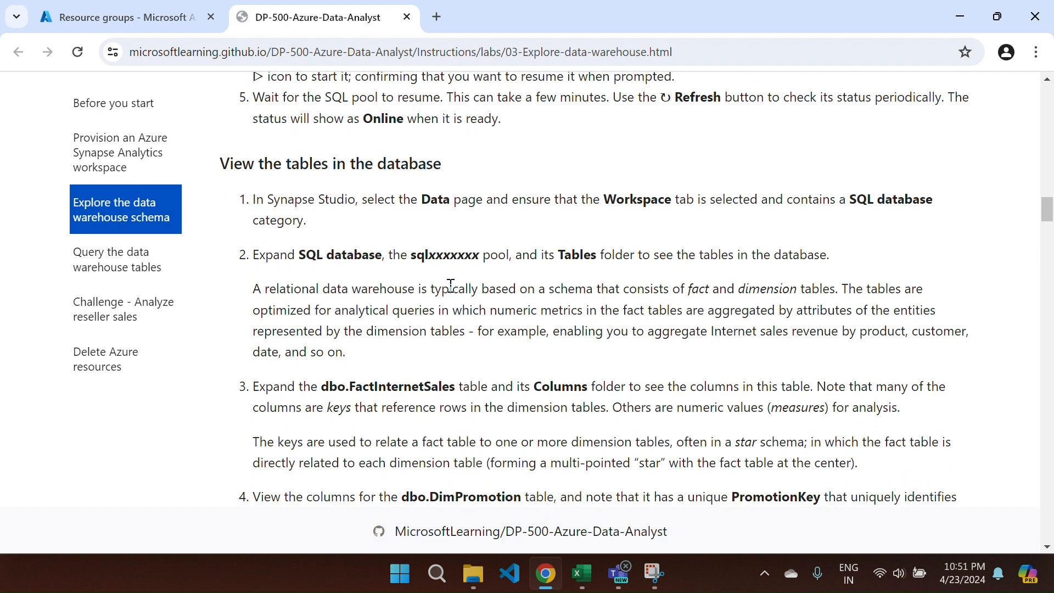
{"action": "scroll", "coordinate": [453, 286], "scroll_direction": "down", "scroll_amount": 1}
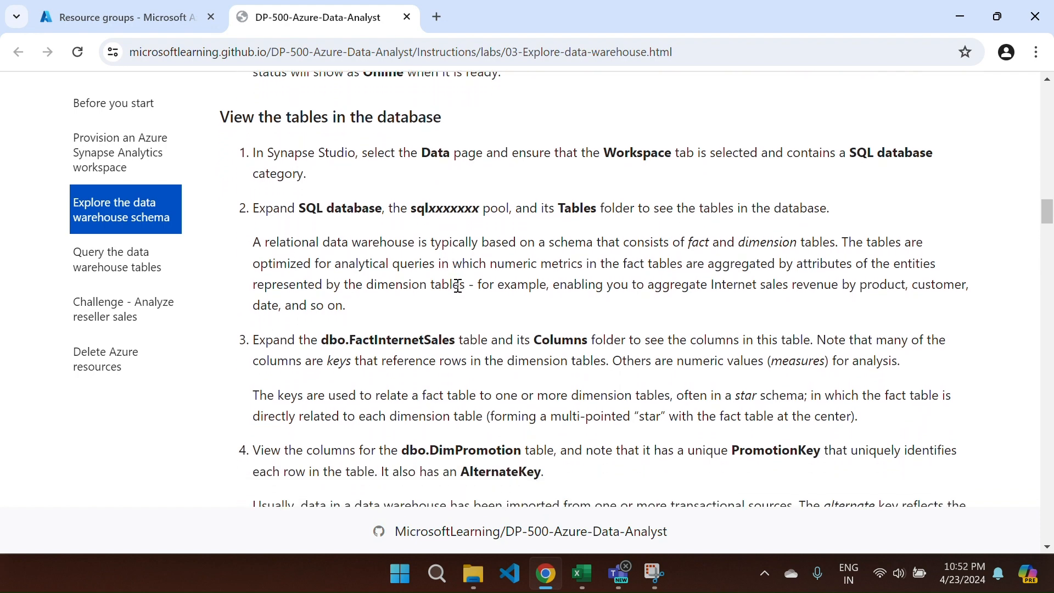
{"action": "scroll", "coordinate": [459, 287], "scroll_direction": "down", "scroll_amount": 2}
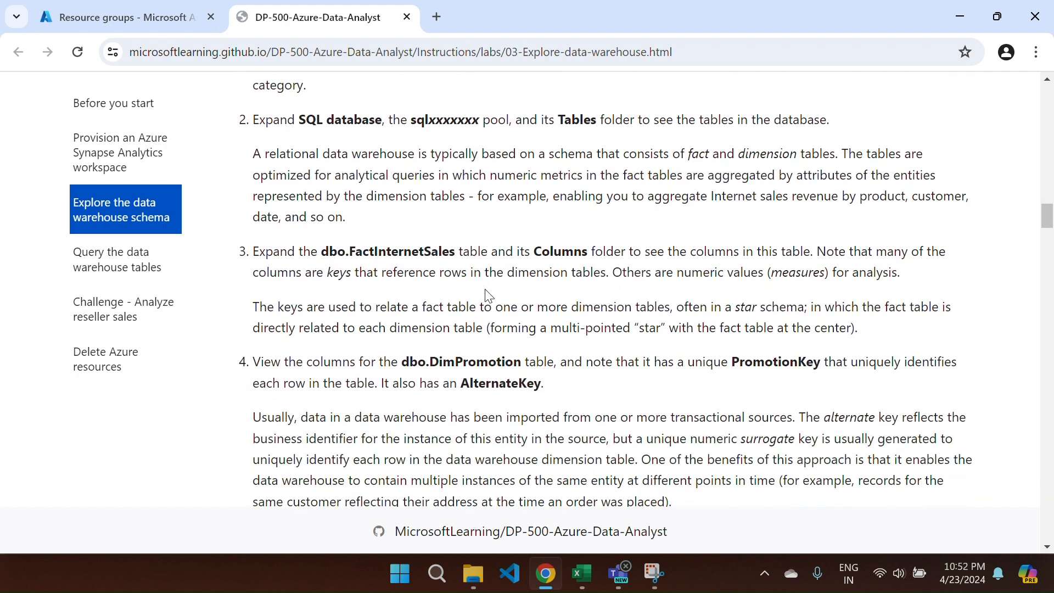
{"action": "scroll", "coordinate": [486, 291], "scroll_direction": "down", "scroll_amount": 1}
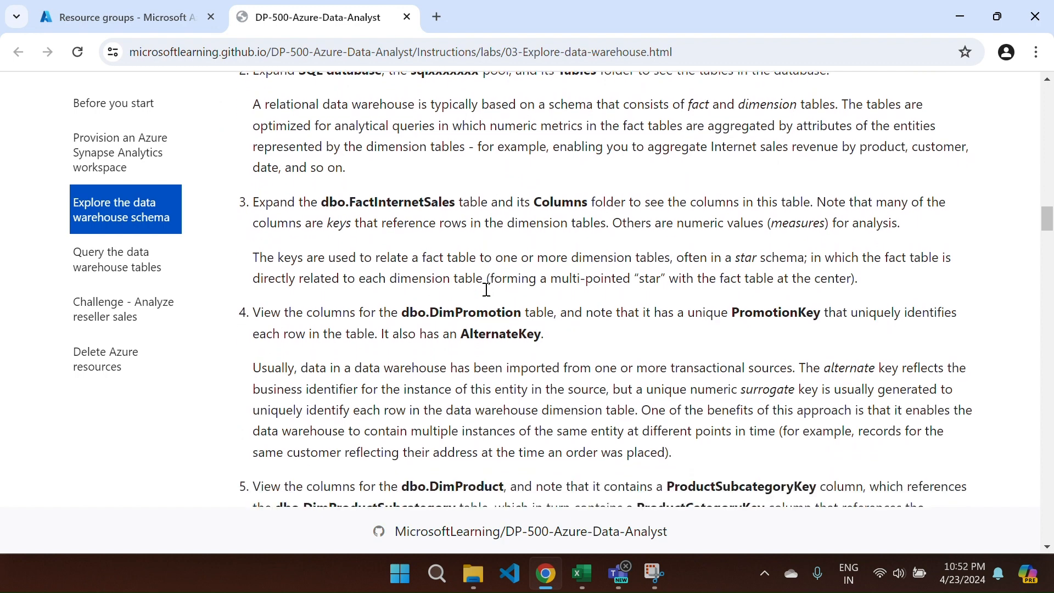
{"action": "scroll", "coordinate": [585, 302], "scroll_direction": "down", "scroll_amount": 2}
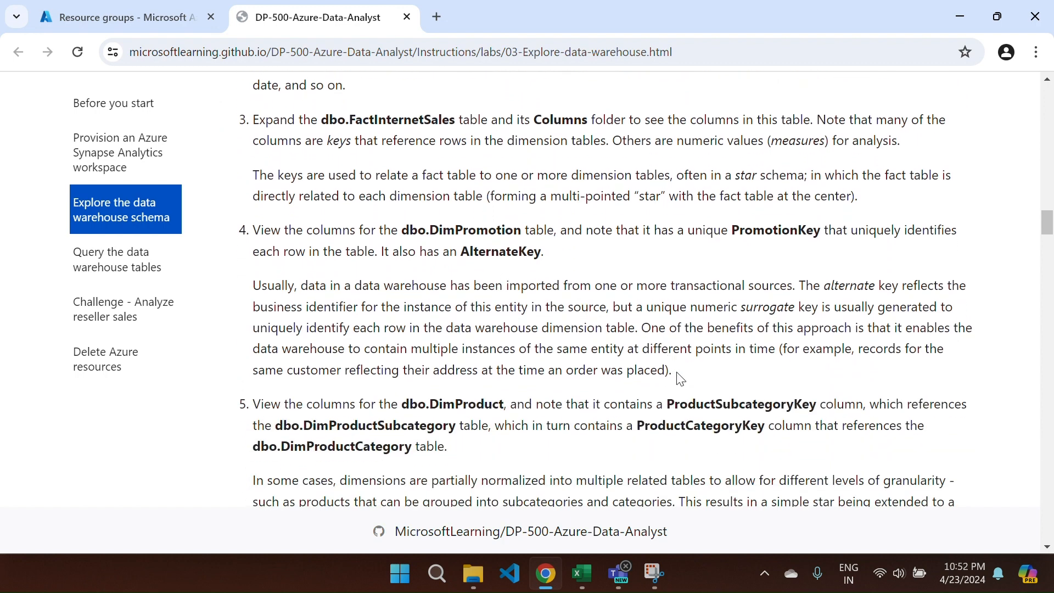
{"action": "scroll", "coordinate": [680, 378], "scroll_direction": "down", "scroll_amount": 3}
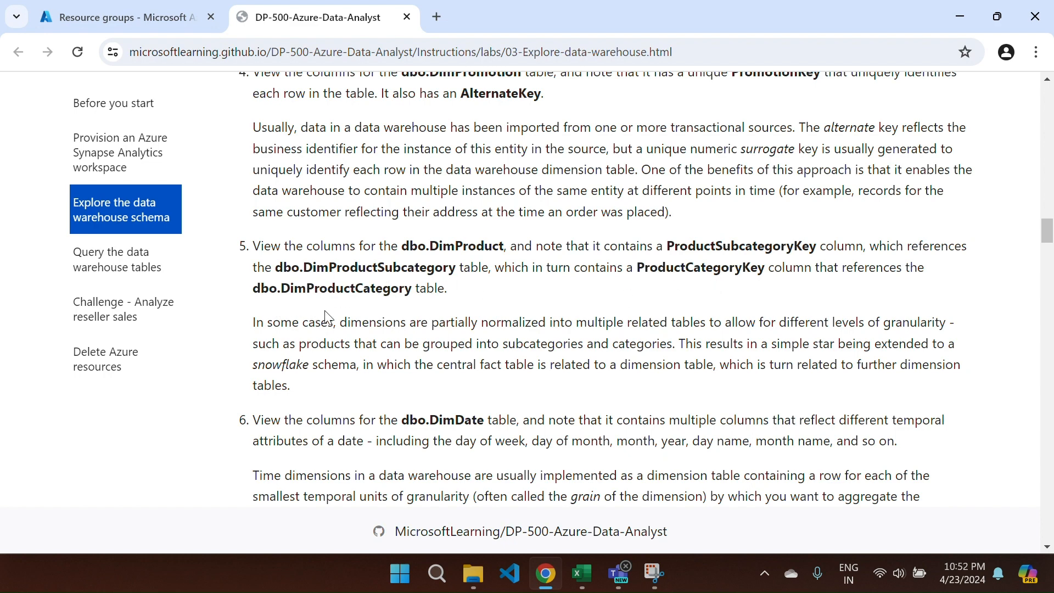
{"action": "scroll", "coordinate": [431, 338], "scroll_direction": "down", "scroll_amount": 4}
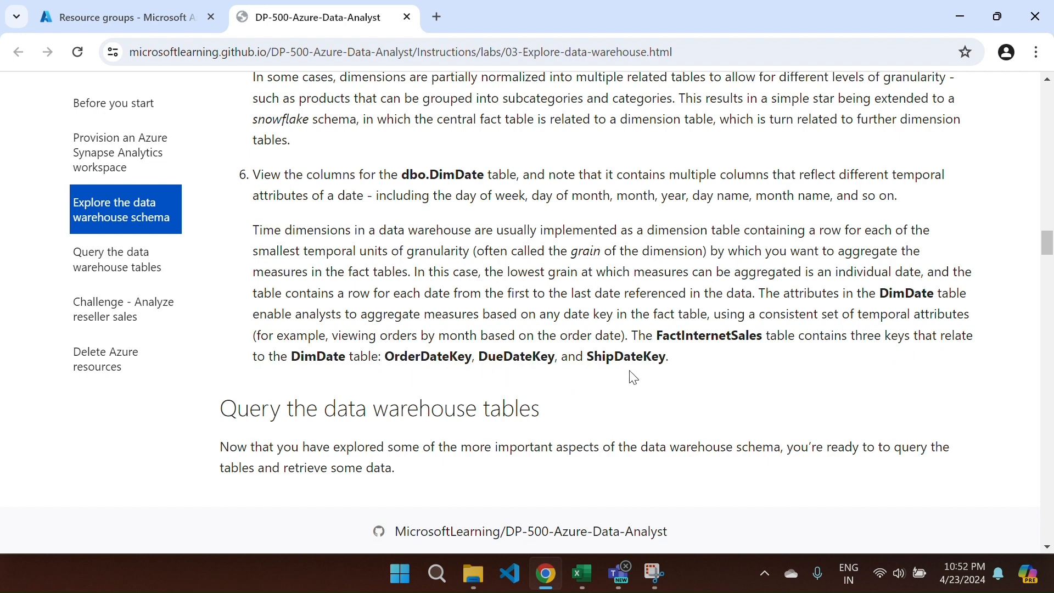
{"action": "scroll", "coordinate": [631, 374], "scroll_direction": "down", "scroll_amount": 5}
{"action": "scroll", "coordinate": [632, 377], "scroll_direction": "down", "scroll_amount": 1}
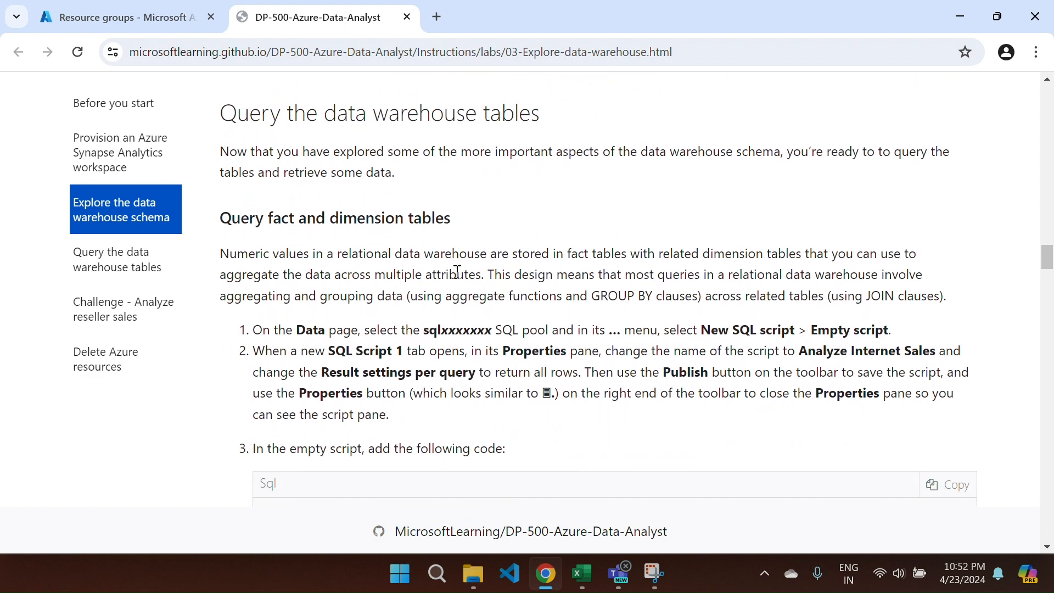
- Scroll past the yearly, monthly, regional and product category queries to 'Use ranking functions'
{"action": "scroll", "coordinate": [453, 291], "scroll_direction": "down", "scroll_amount": 3}
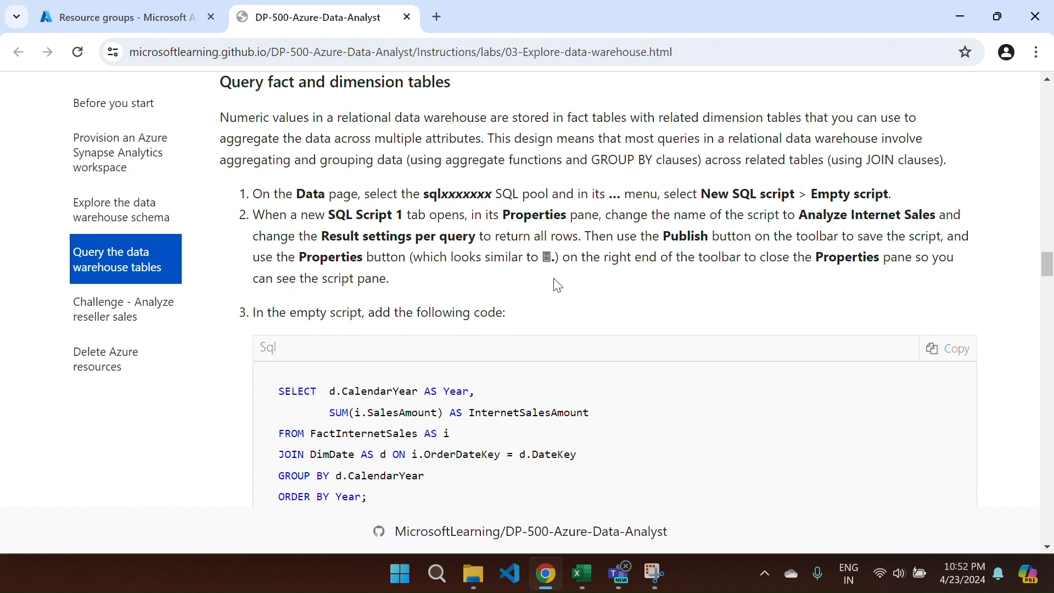
{"action": "scroll", "coordinate": [557, 284], "scroll_direction": "down", "scroll_amount": 3}
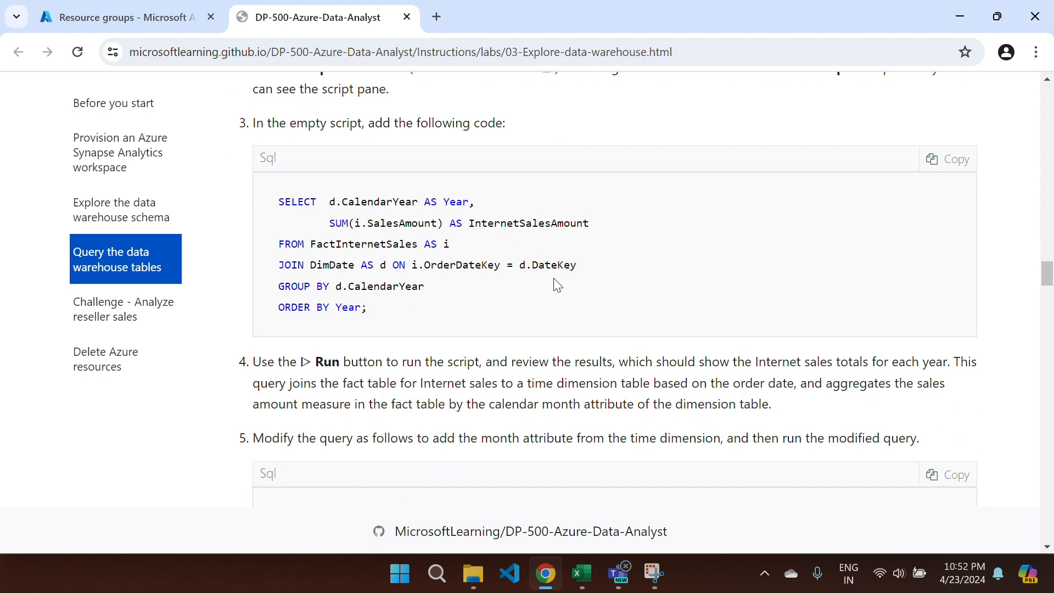
{"action": "scroll", "coordinate": [557, 285], "scroll_direction": "down", "scroll_amount": 2}
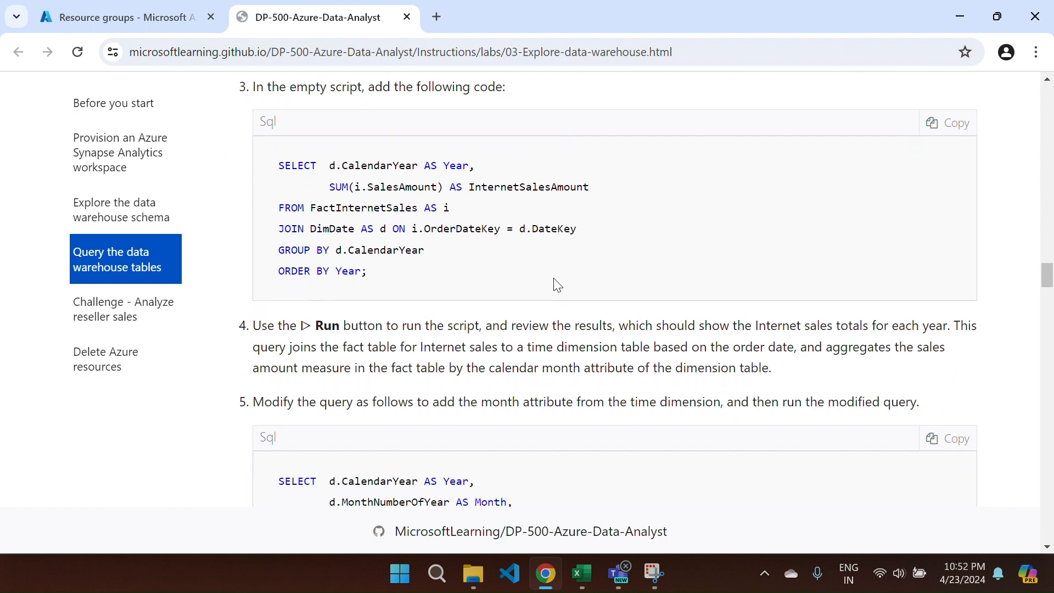
{"action": "scroll", "coordinate": [556, 284], "scroll_direction": "down", "scroll_amount": 4}
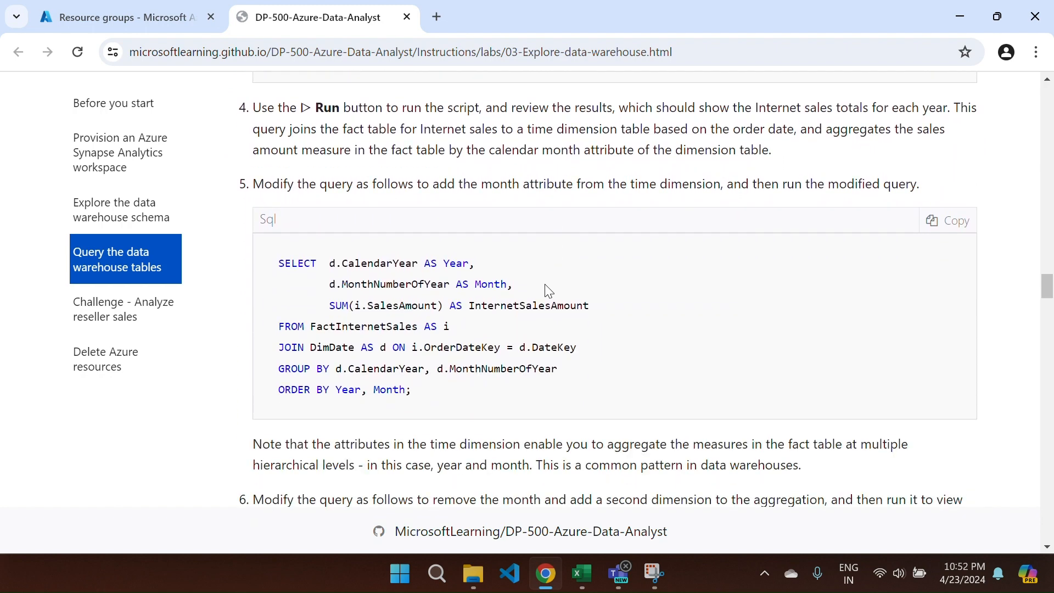
{"action": "scroll", "coordinate": [481, 339], "scroll_direction": "down", "scroll_amount": 6}
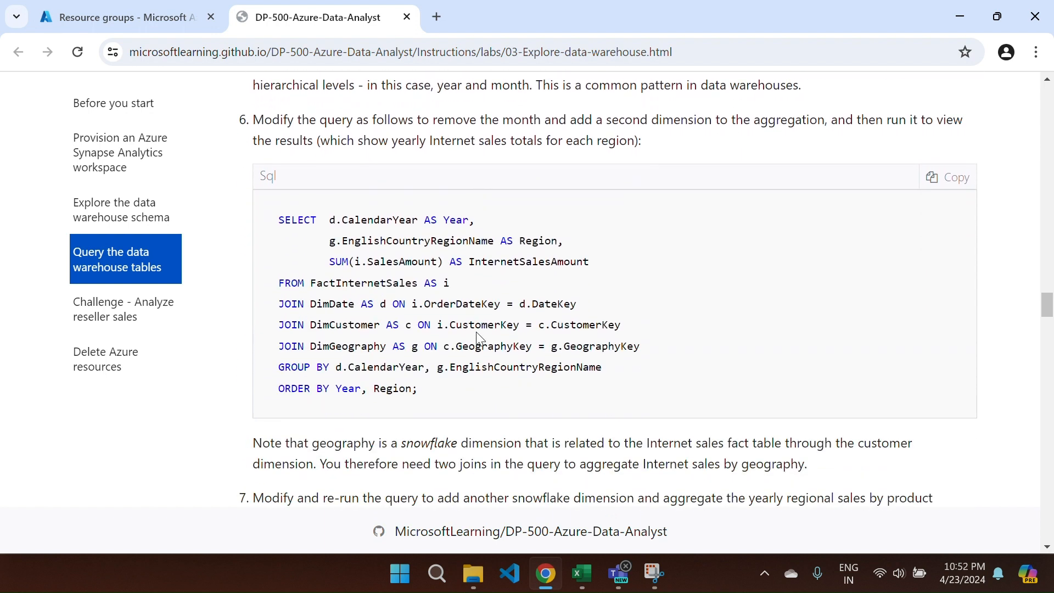
{"action": "scroll", "coordinate": [476, 335], "scroll_direction": "down", "scroll_amount": 1}
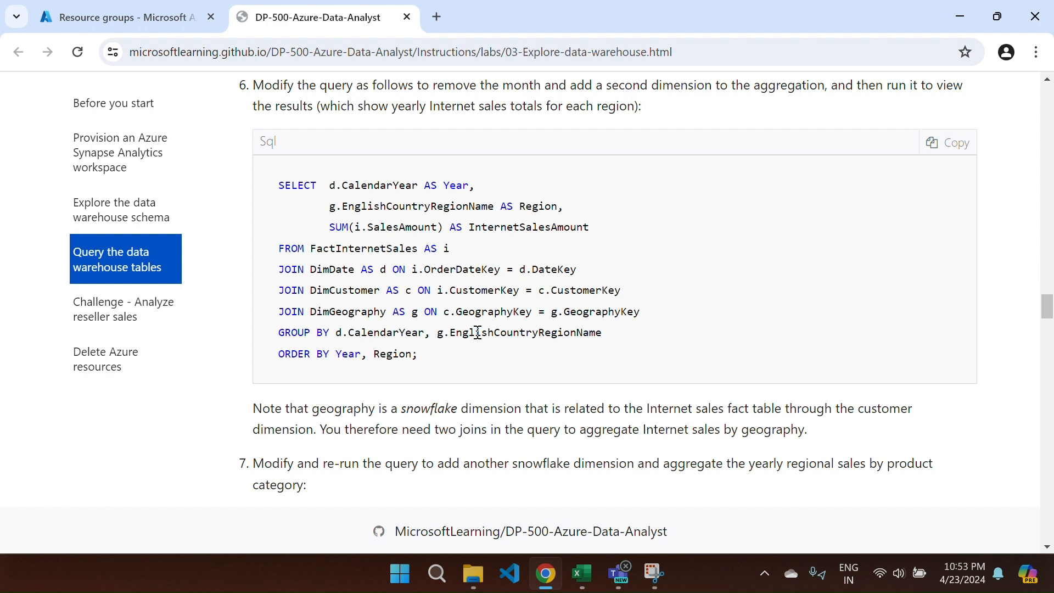
{"action": "scroll", "coordinate": [478, 333], "scroll_direction": "down", "scroll_amount": 3}
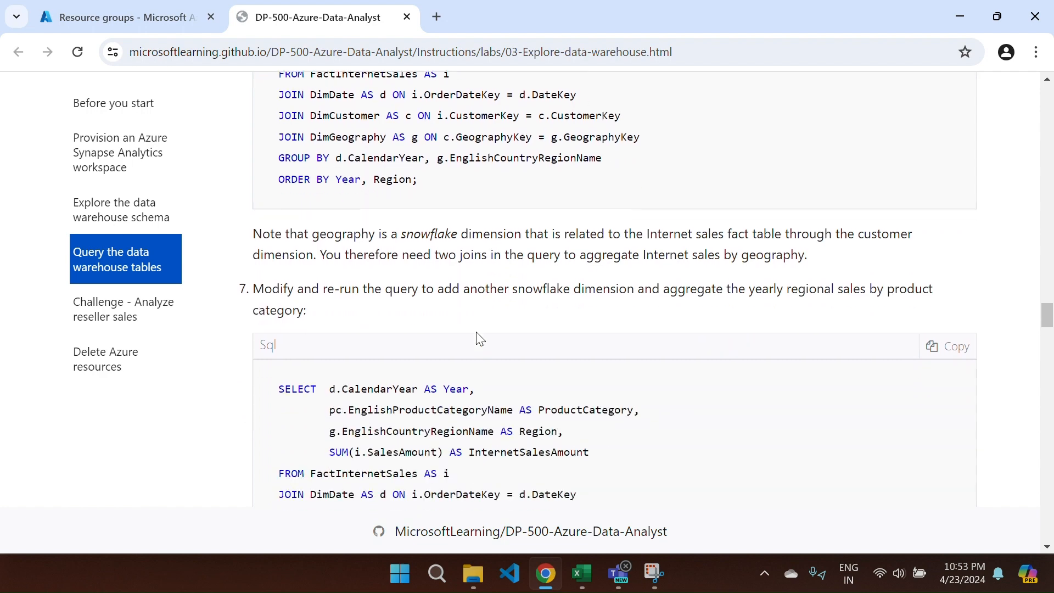
{"action": "scroll", "coordinate": [476, 333], "scroll_direction": "down", "scroll_amount": 1}
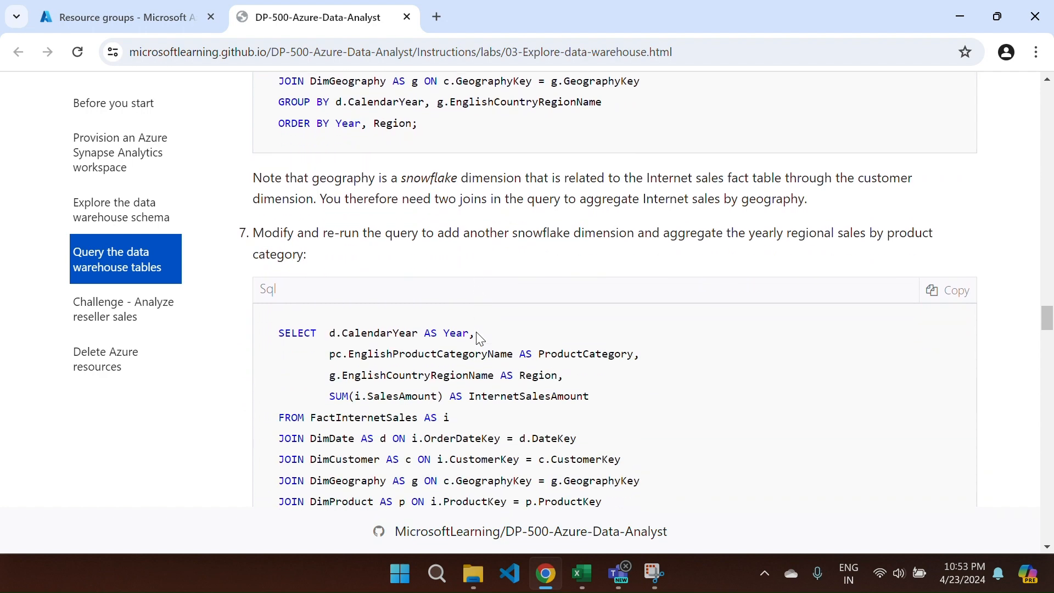
{"action": "scroll", "coordinate": [477, 338], "scroll_direction": "down", "scroll_amount": 5}
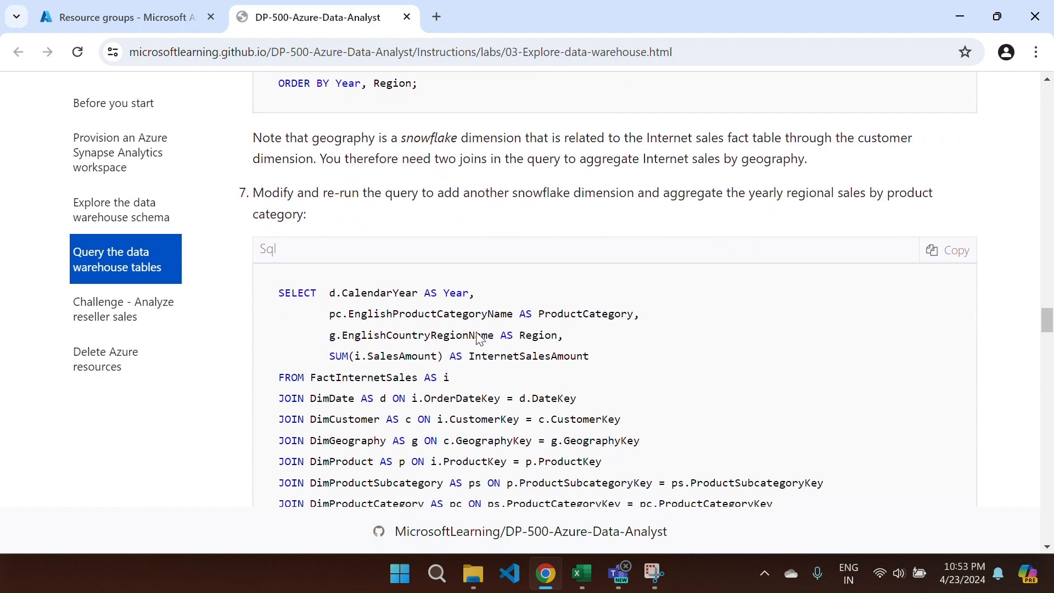
{"action": "scroll", "coordinate": [478, 339], "scroll_direction": "up", "scroll_amount": 4}
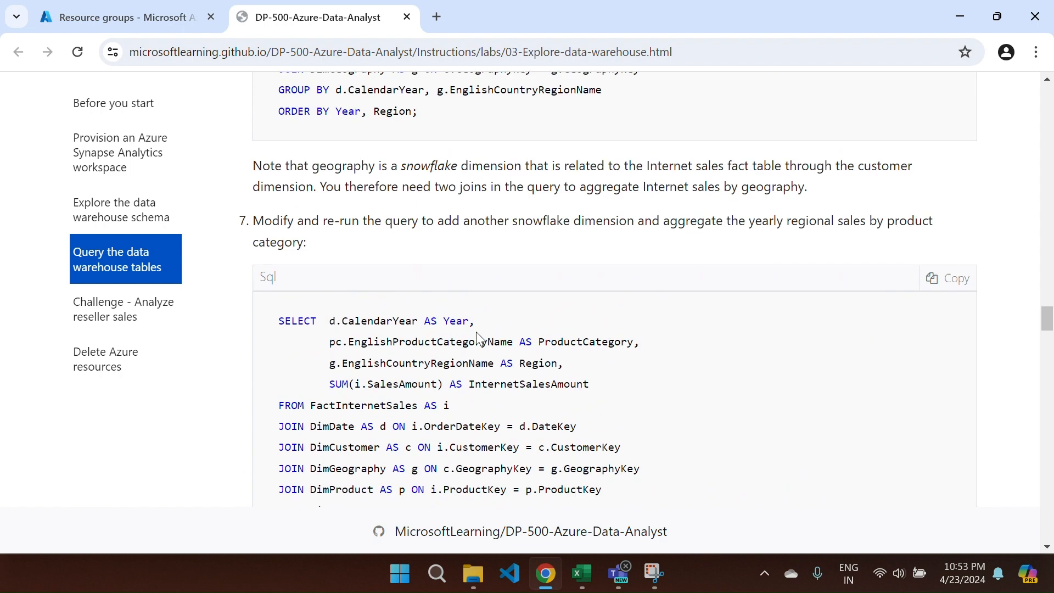
{"action": "scroll", "coordinate": [476, 333], "scroll_direction": "down", "scroll_amount": 1}
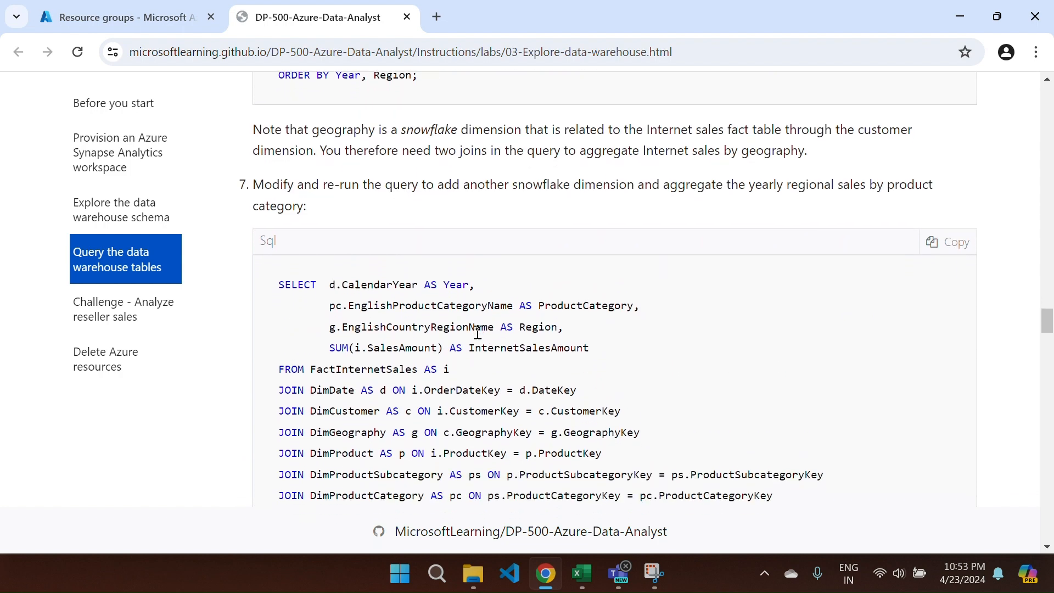
{"action": "scroll", "coordinate": [477, 337], "scroll_direction": "down", "scroll_amount": 6}
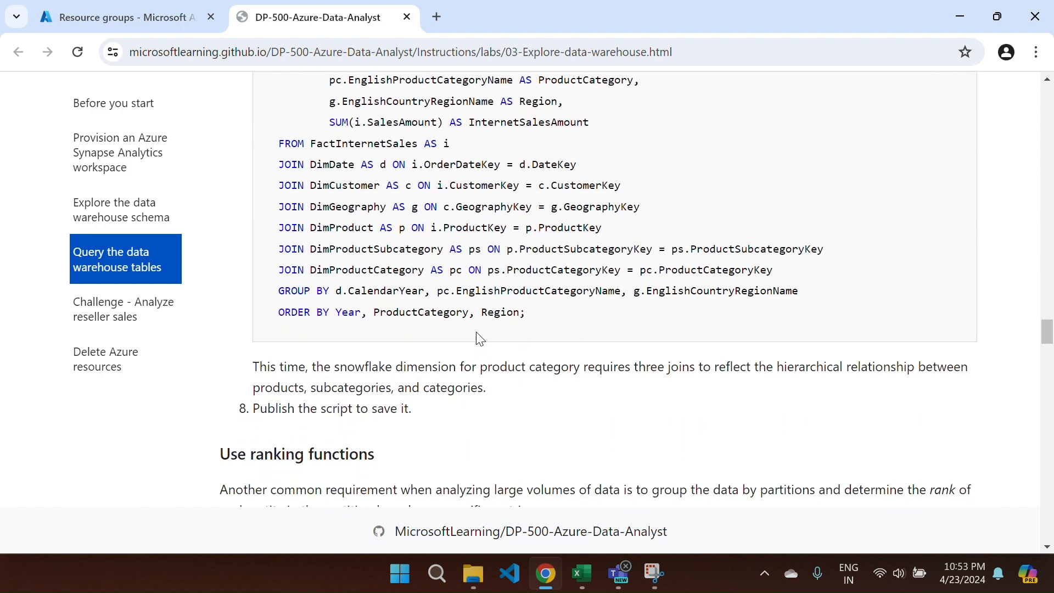
{"action": "scroll", "coordinate": [480, 339], "scroll_direction": "down", "scroll_amount": 6}
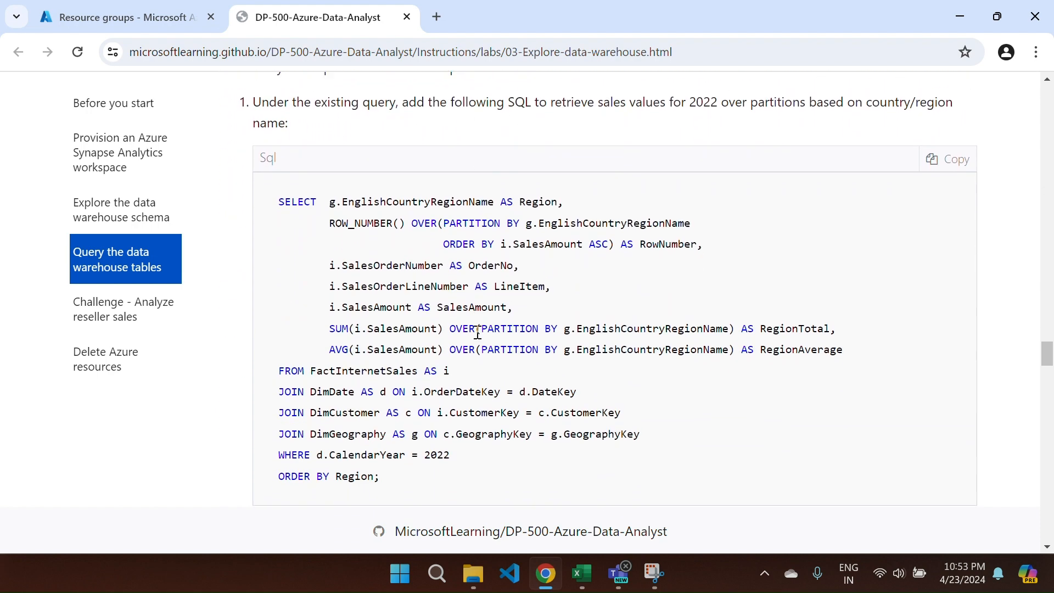
{"action": "scroll", "coordinate": [478, 332], "scroll_direction": "down", "scroll_amount": 4}
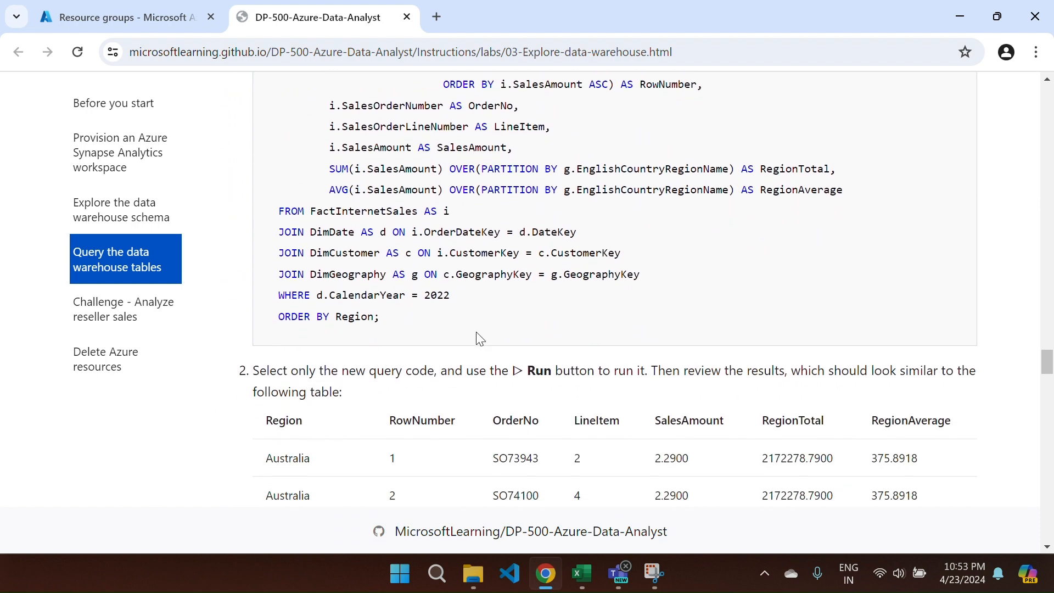
{"action": "scroll", "coordinate": [477, 338], "scroll_direction": "down", "scroll_amount": 14}
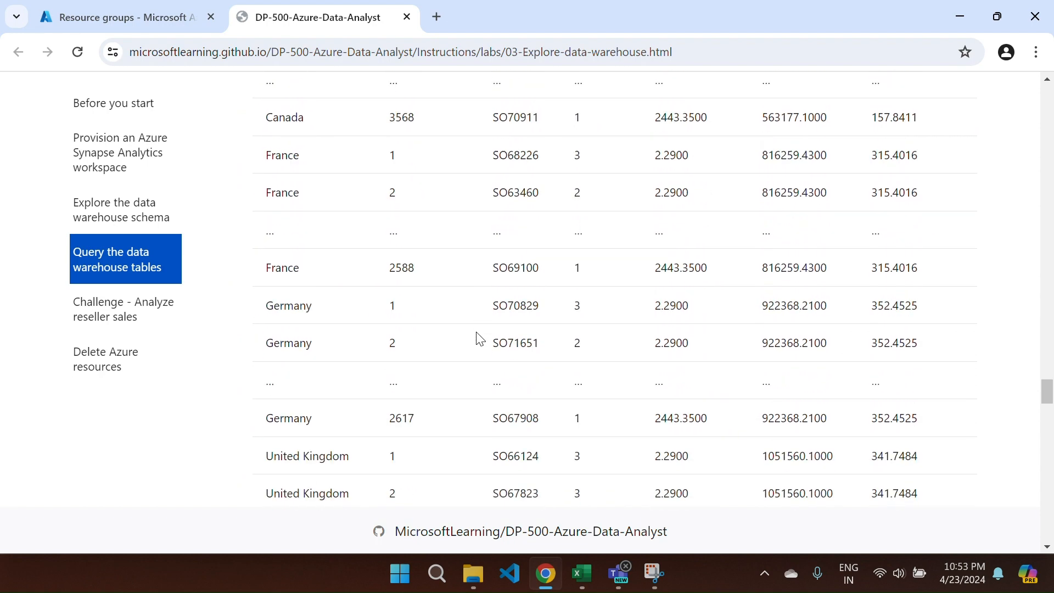
{"action": "scroll", "coordinate": [480, 339], "scroll_direction": "down", "scroll_amount": 2}
{"action": "scroll", "coordinate": [480, 339], "scroll_direction": "up", "scroll_amount": 12}
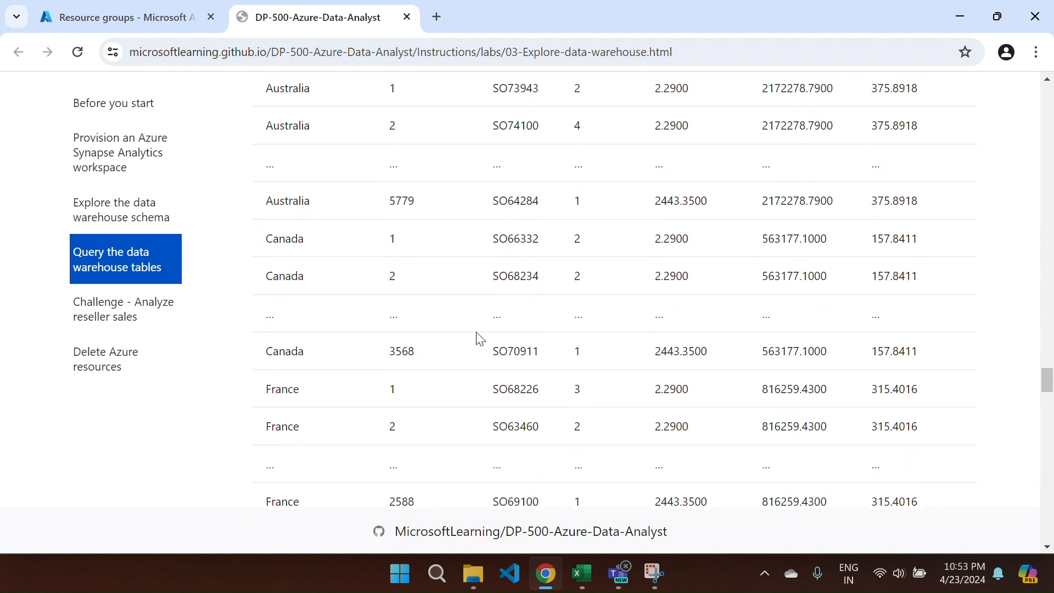
{"action": "scroll", "coordinate": [480, 339], "scroll_direction": "up", "scroll_amount": 1}
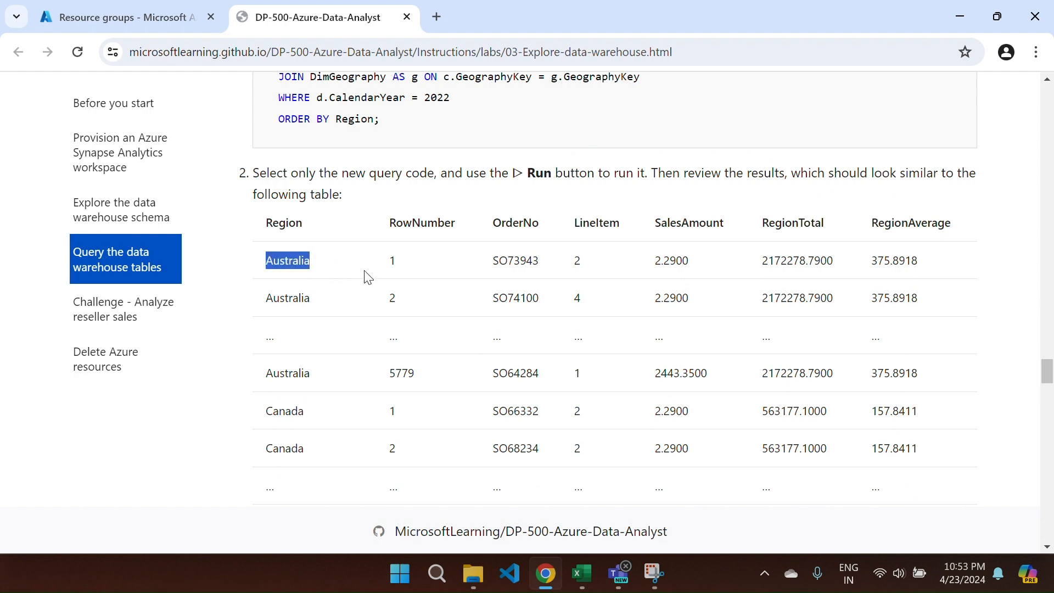
{"action": "left_click_drag", "start_coordinate": [365, 271], "coordinate": [427, 377]}
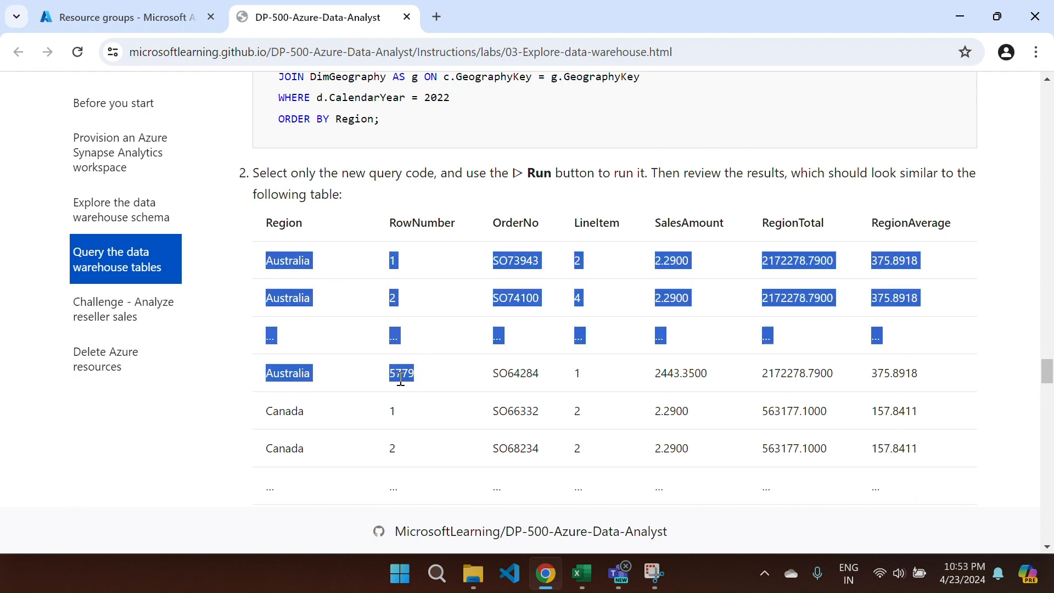
{"action": "scroll", "coordinate": [417, 382], "scroll_direction": "down", "scroll_amount": 3}
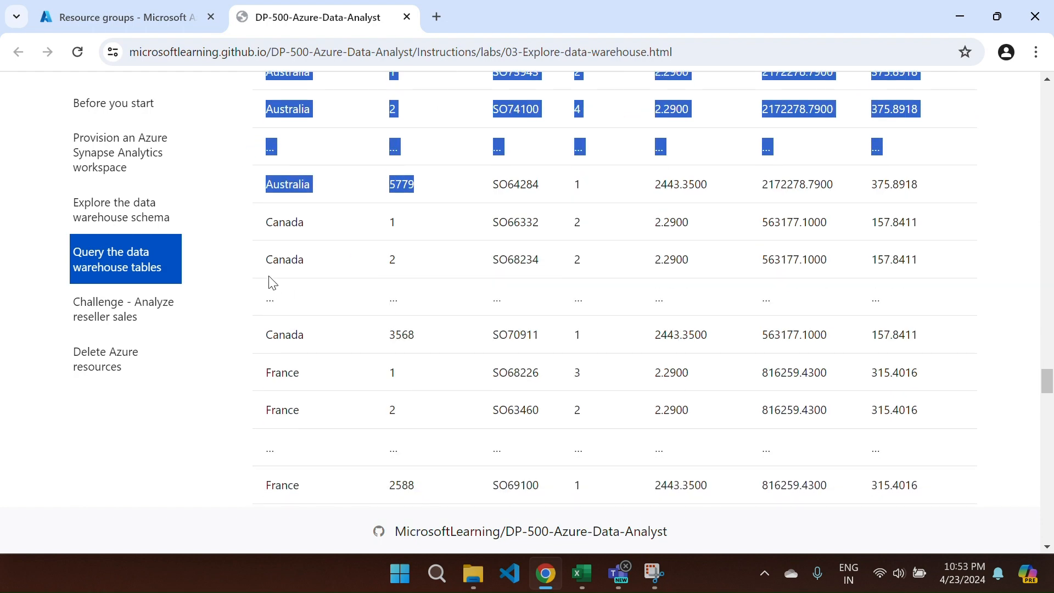
{"action": "left_click_drag", "start_coordinate": [268, 234], "coordinate": [421, 344]}
{"action": "scroll", "coordinate": [426, 337], "scroll_direction": "down", "scroll_amount": 3}
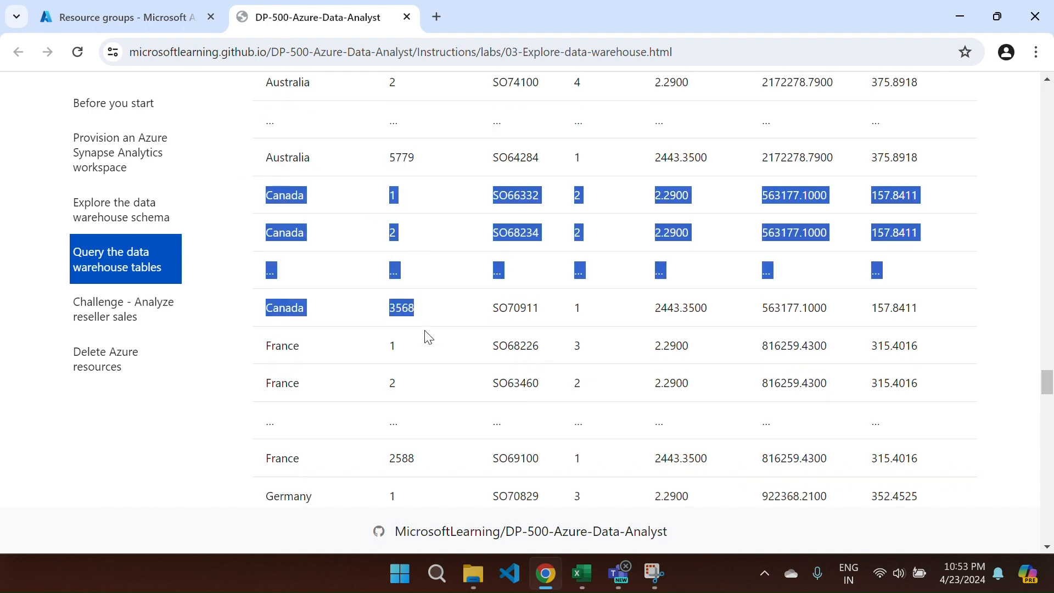
{"action": "left_click_drag", "start_coordinate": [268, 221], "coordinate": [431, 336]}
{"action": "scroll", "coordinate": [431, 336], "scroll_direction": "down", "scroll_amount": 3}
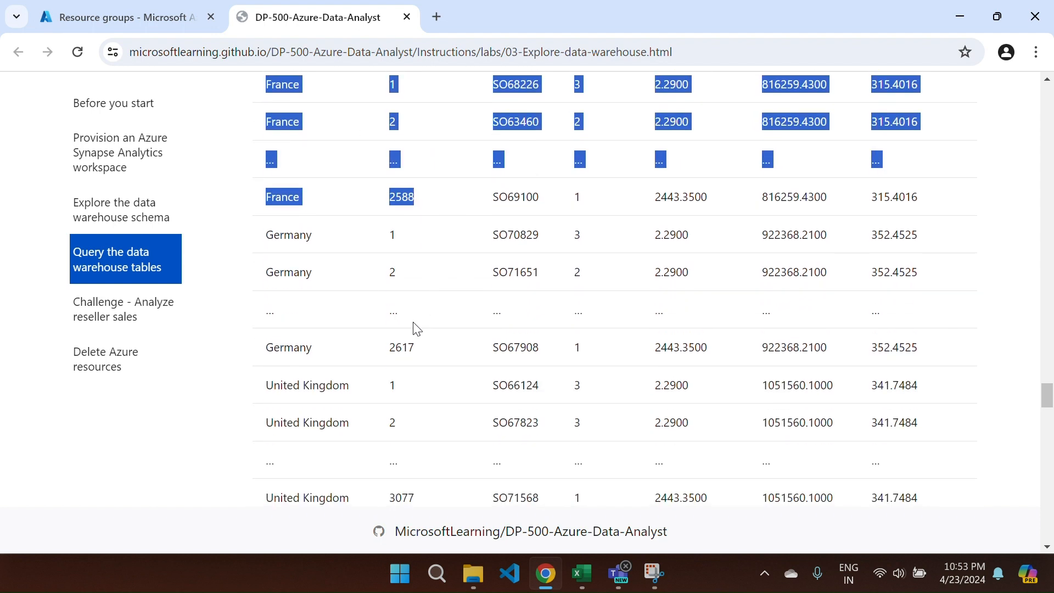
{"action": "left_click_drag", "start_coordinate": [247, 240], "coordinate": [426, 346]}
{"action": "scroll", "coordinate": [426, 346], "scroll_direction": "down", "scroll_amount": 3}
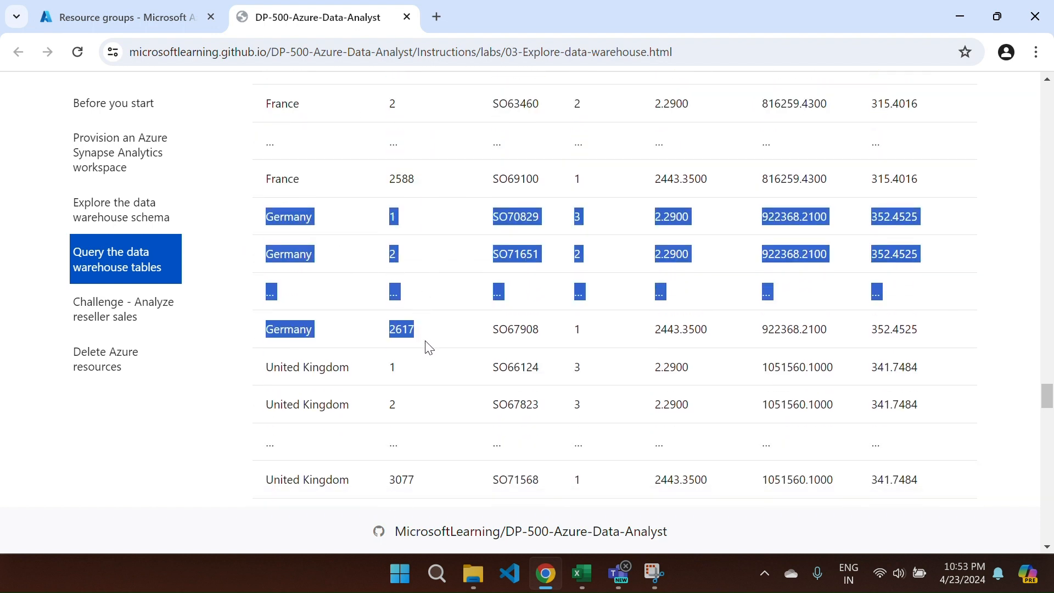
{"action": "left_click_drag", "start_coordinate": [269, 258], "coordinate": [443, 378]}
{"action": "scroll", "coordinate": [442, 379], "scroll_direction": "down", "scroll_amount": 3}
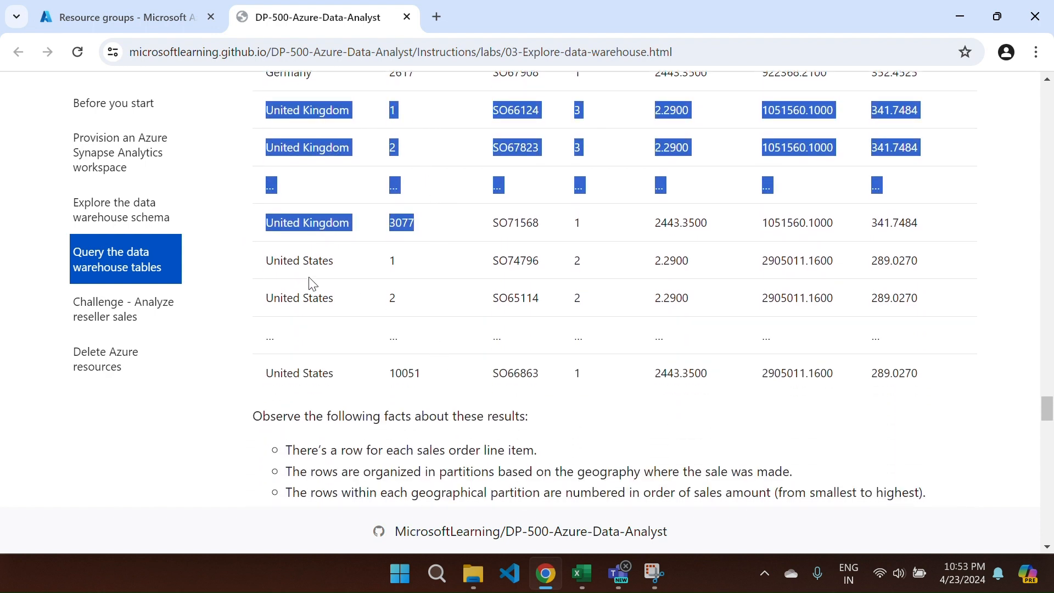
{"action": "left_click_drag", "start_coordinate": [269, 264], "coordinate": [458, 382]}
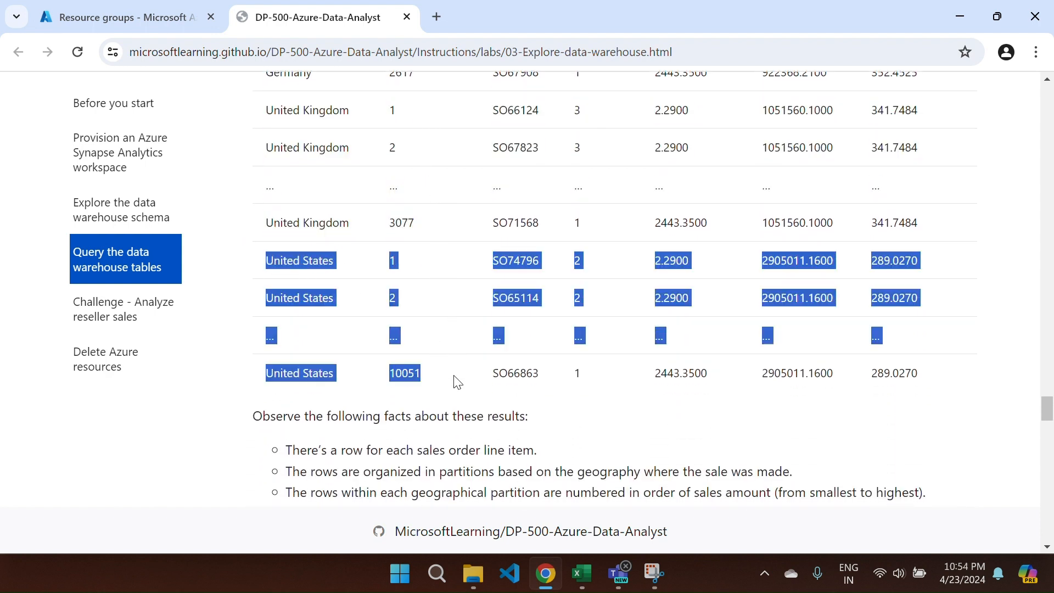
{"action": "scroll", "coordinate": [458, 382], "scroll_direction": "up", "scroll_amount": 15}
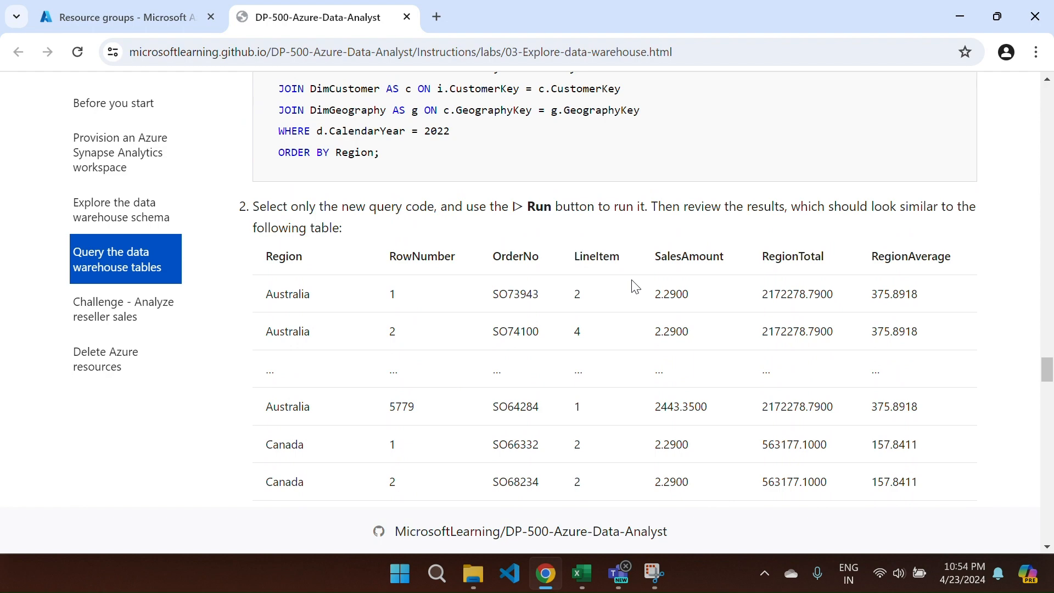
- Scroll past the GROUP BY ranking query and steps 4–5 to 'Retrieve an approximate count'
{"action": "scroll", "coordinate": [636, 286], "scroll_direction": "down", "scroll_amount": 15}
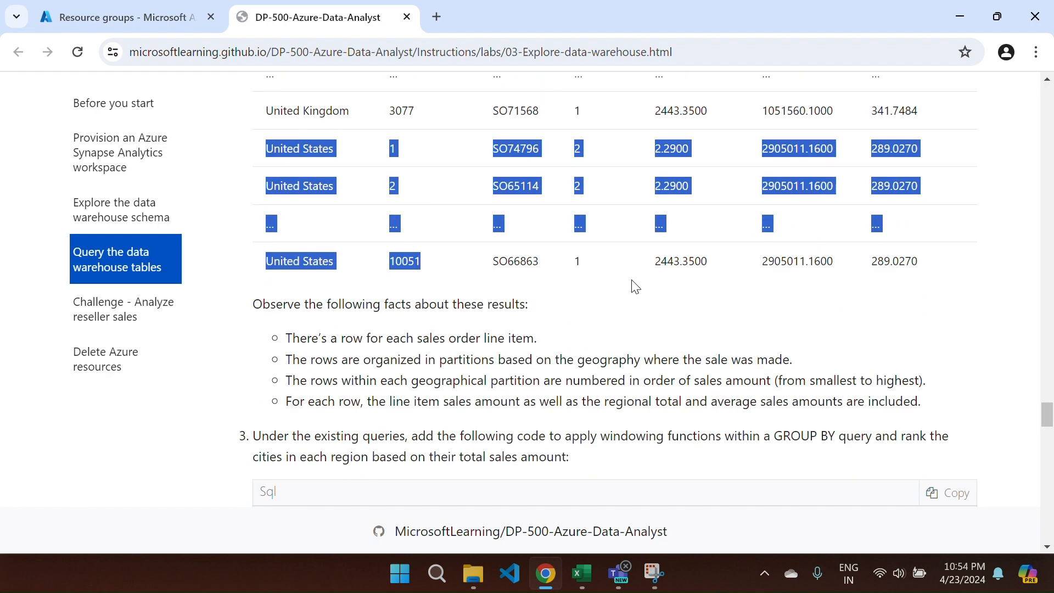
{"action": "scroll", "coordinate": [634, 283], "scroll_direction": "down", "scroll_amount": 3}
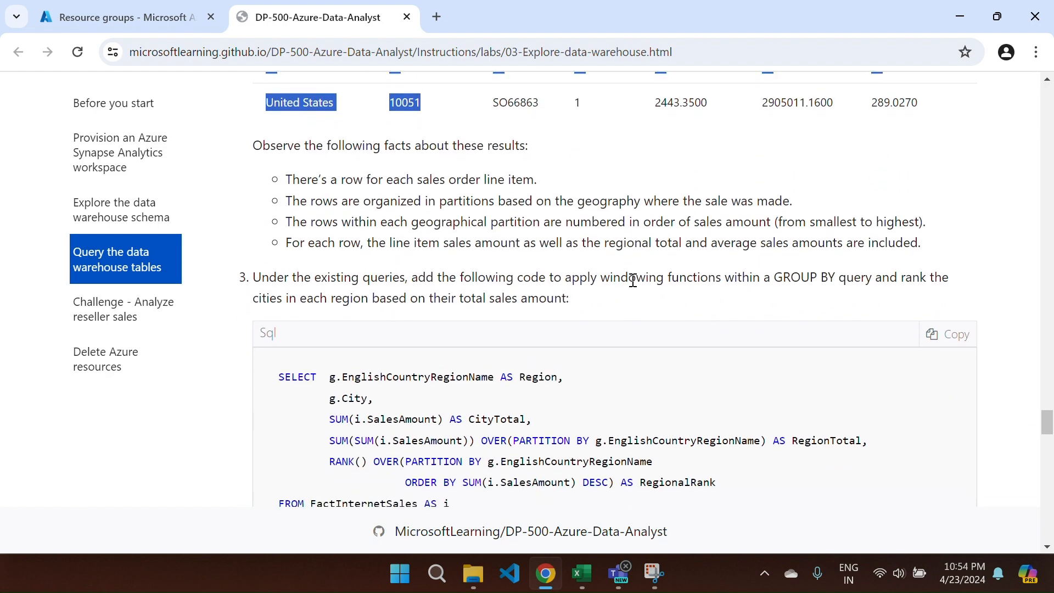
{"action": "scroll", "coordinate": [632, 280], "scroll_direction": "down", "scroll_amount": 3}
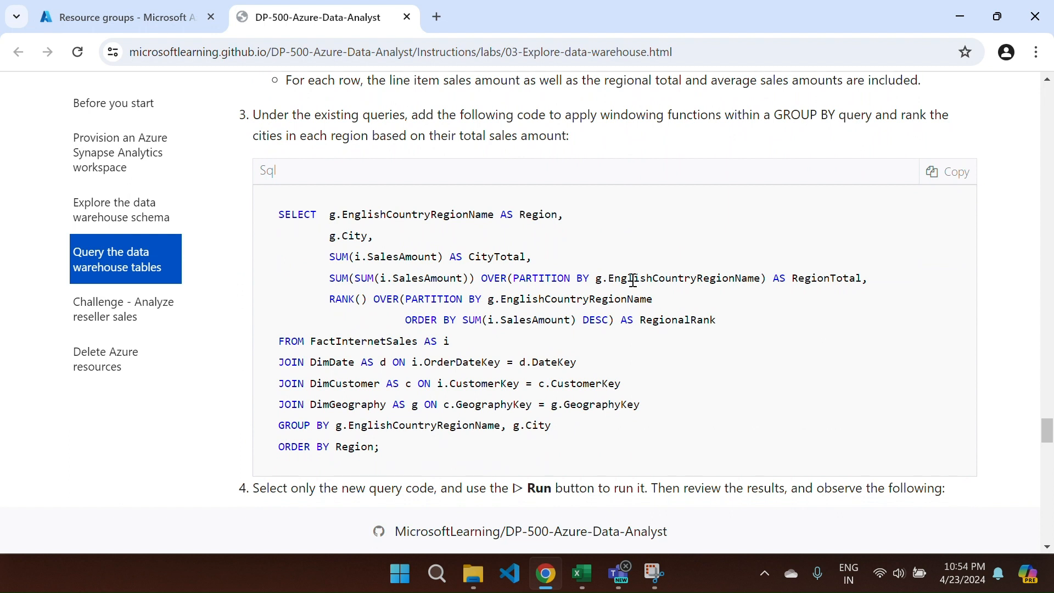
{"action": "scroll", "coordinate": [633, 280], "scroll_direction": "down", "scroll_amount": 1}
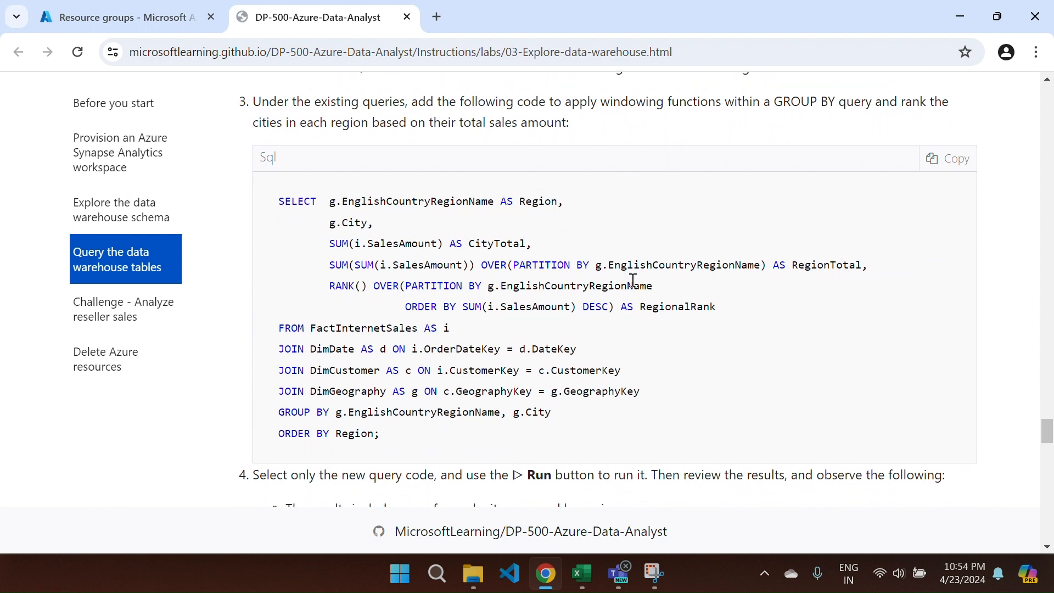
{"action": "scroll", "coordinate": [555, 400], "scroll_direction": "down", "scroll_amount": 2}
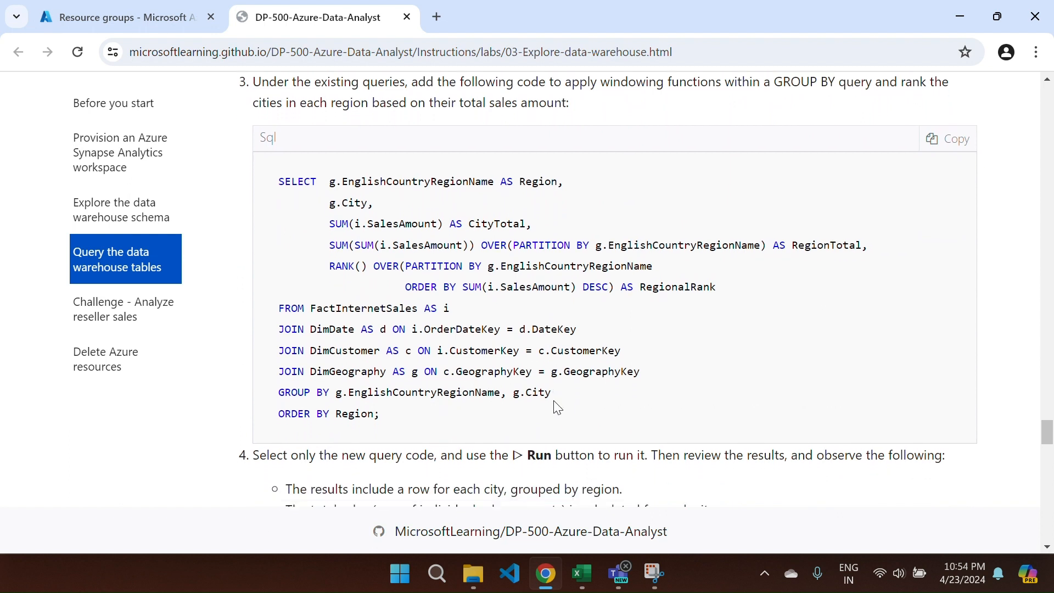
{"action": "scroll", "coordinate": [555, 401], "scroll_direction": "up", "scroll_amount": 1}
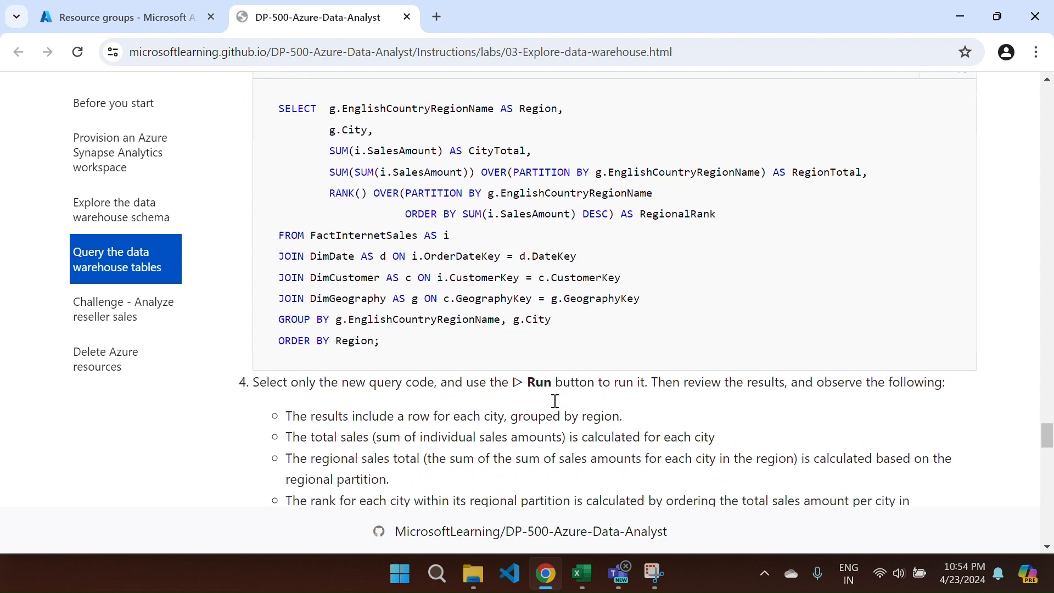
{"action": "scroll", "coordinate": [555, 401], "scroll_direction": "up", "scroll_amount": 3}
{"action": "scroll", "coordinate": [555, 400], "scroll_direction": "down", "scroll_amount": 2}
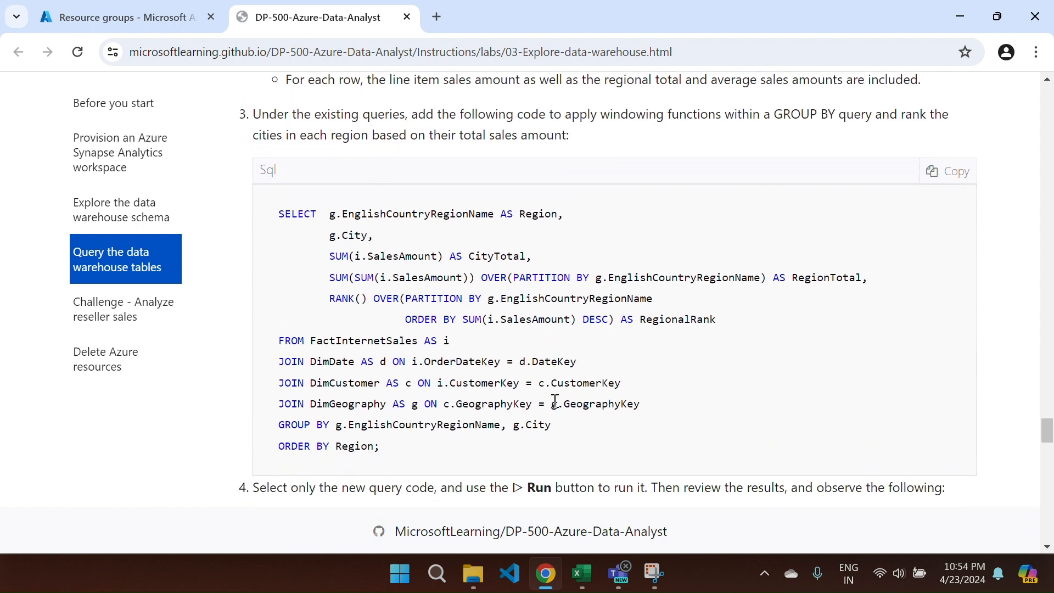
{"action": "scroll", "coordinate": [555, 401], "scroll_direction": "down", "scroll_amount": 7}
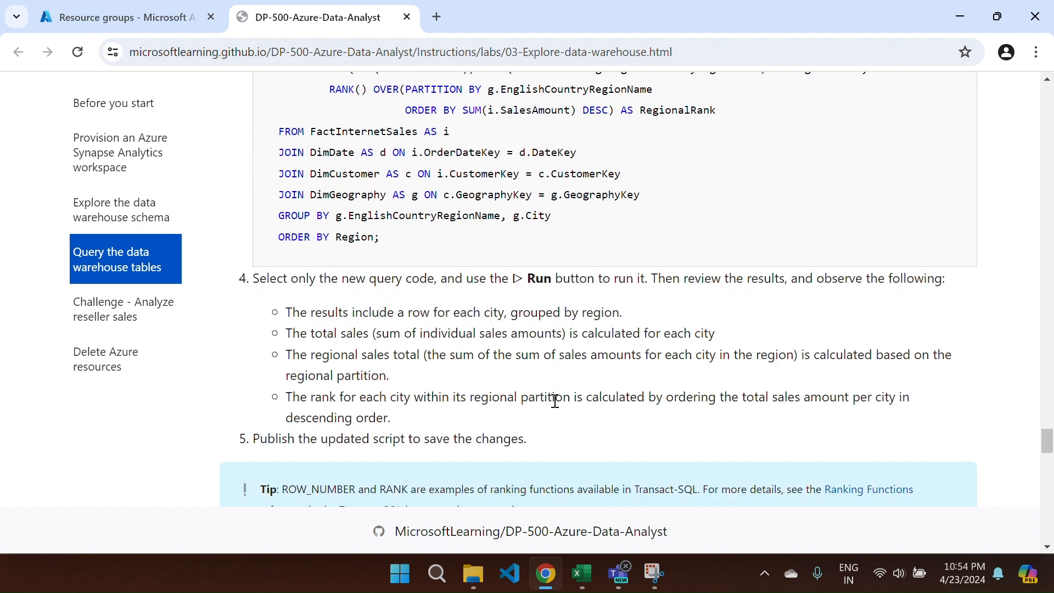
{"action": "scroll", "coordinate": [558, 407], "scroll_direction": "down", "scroll_amount": 5}
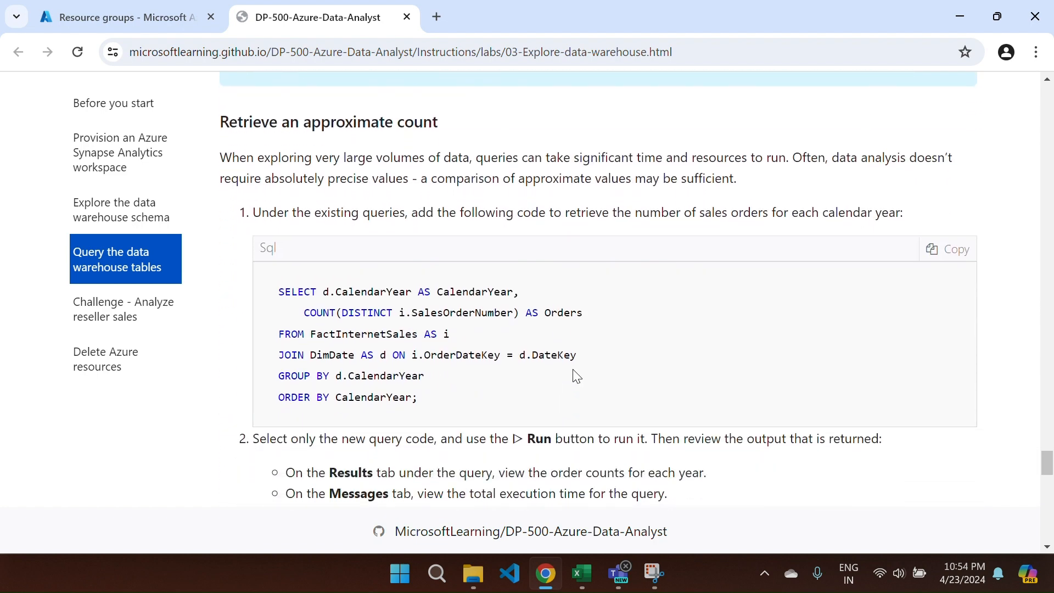
- Highlight the yearly approximate-count description and the APPROX_COUNT_DISTINCT function in the lab text
{"action": "left_click_drag", "start_coordinate": [574, 220], "coordinate": [903, 208]}
{"action": "left_click", "coordinate": [863, 216]}
{"action": "scroll", "coordinate": [640, 271], "scroll_direction": "down", "scroll_amount": 4}
{"action": "scroll", "coordinate": [645, 272], "scroll_direction": "down", "scroll_amount": 2}
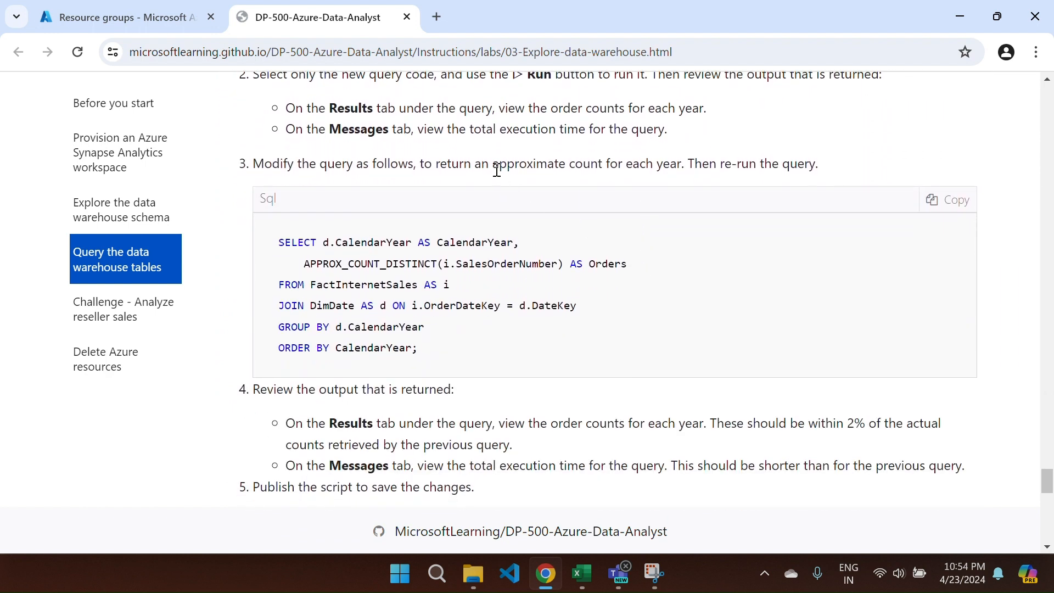
{"action": "left_click_drag", "start_coordinate": [502, 167], "coordinate": [669, 165]}
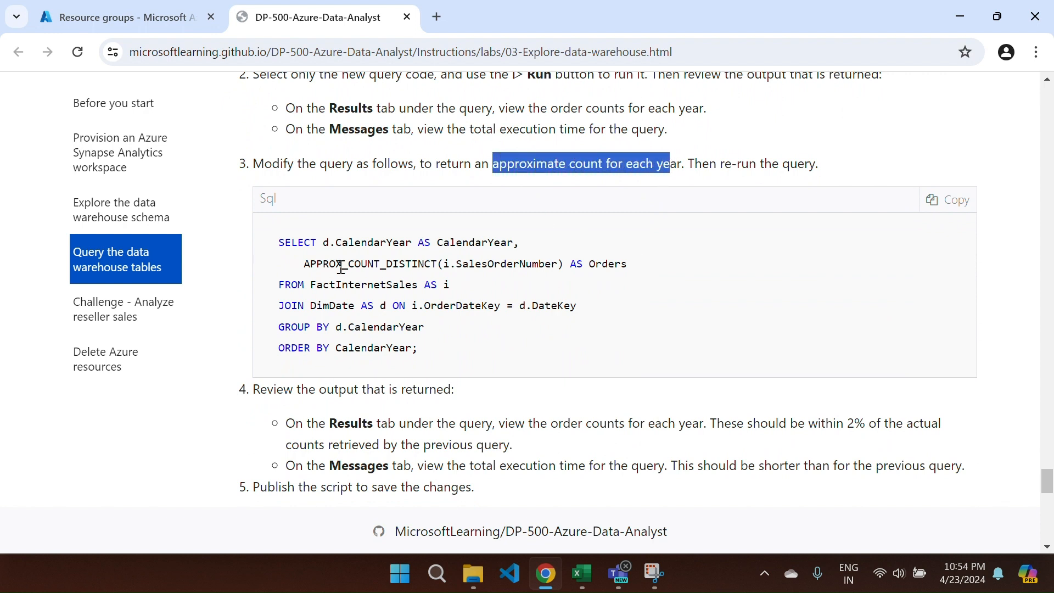
{"action": "left_click_drag", "start_coordinate": [305, 264], "coordinate": [445, 271]}
- Review step 4's Results and execution-time notes, then scroll to 'Challenge - Analyze reseller sales'
{"action": "scroll", "coordinate": [502, 294], "scroll_direction": "down", "scroll_amount": 1}
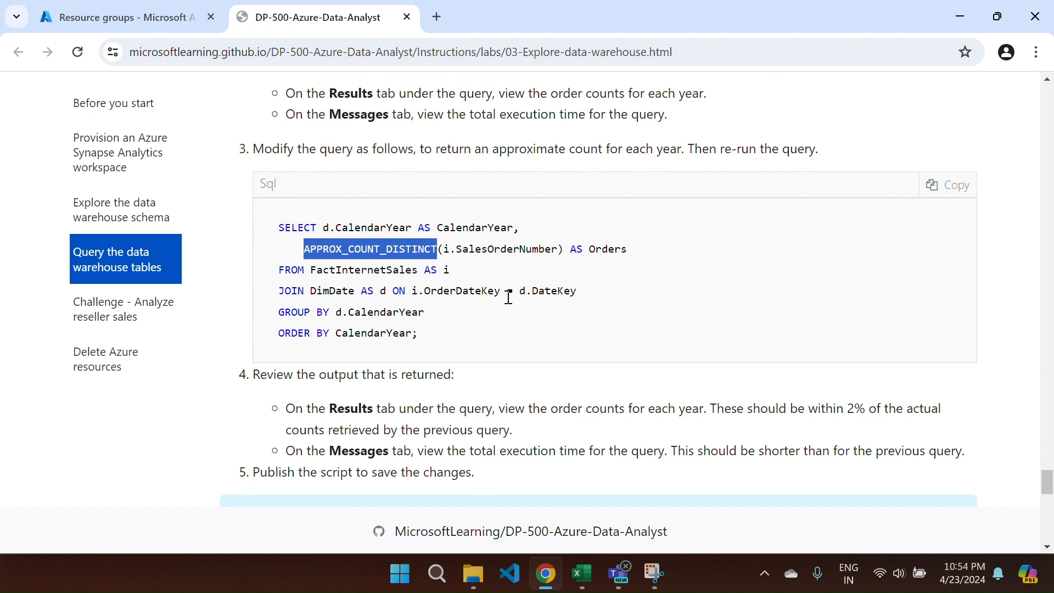
{"action": "scroll", "coordinate": [520, 390], "scroll_direction": "up", "scroll_amount": 6}
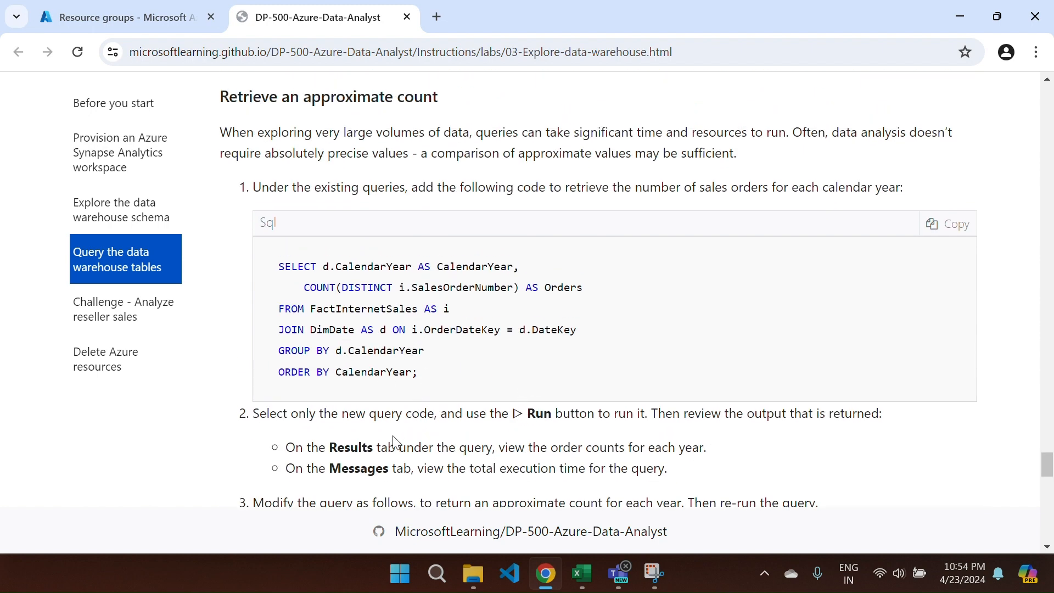
{"action": "scroll", "coordinate": [396, 439], "scroll_direction": "down", "scroll_amount": 1}
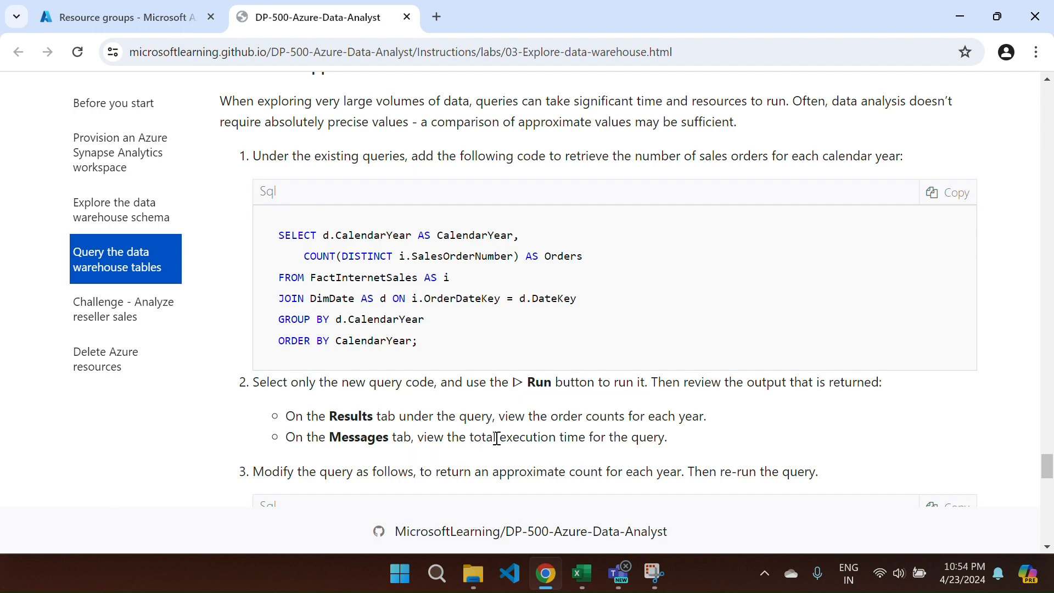
{"action": "scroll", "coordinate": [604, 434], "scroll_direction": "down", "scroll_amount": 7}
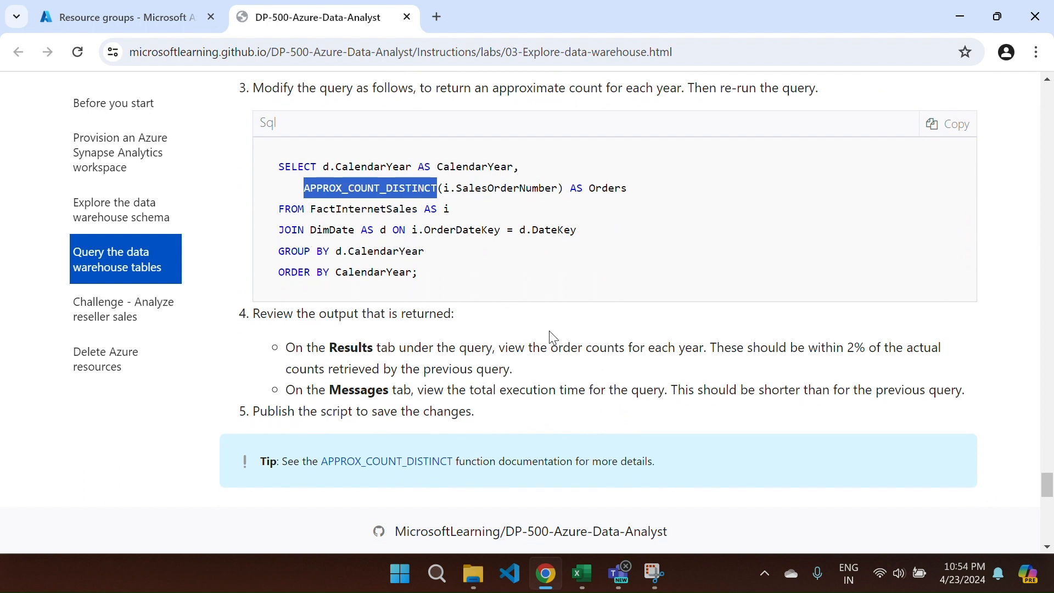
{"action": "left_click_drag", "start_coordinate": [382, 348], "coordinate": [543, 370]}
{"action": "left_click", "coordinate": [406, 394]}
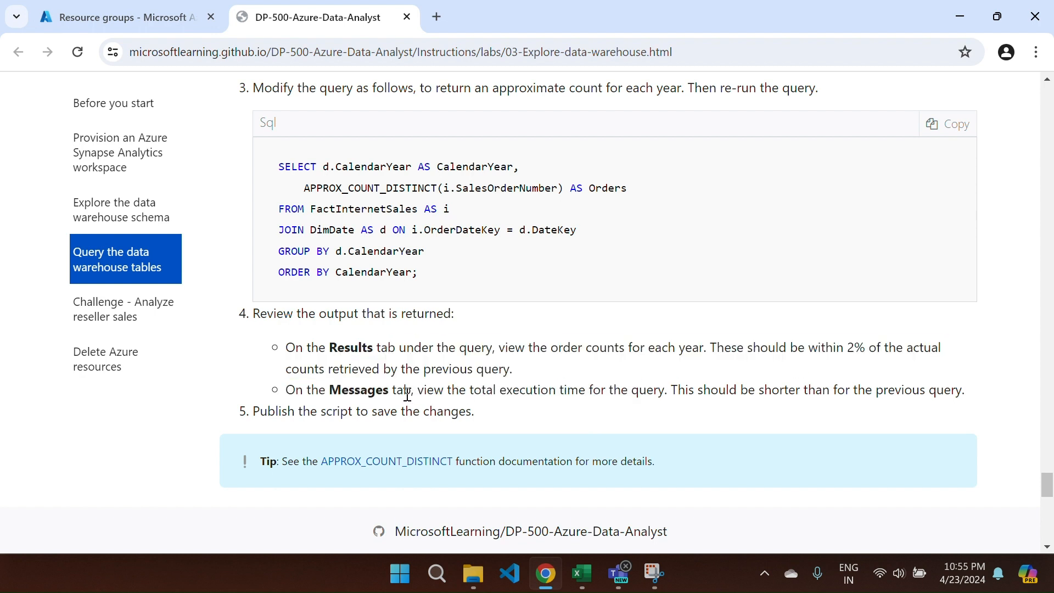
{"action": "left_click_drag", "start_coordinate": [407, 394], "coordinate": [731, 408]}
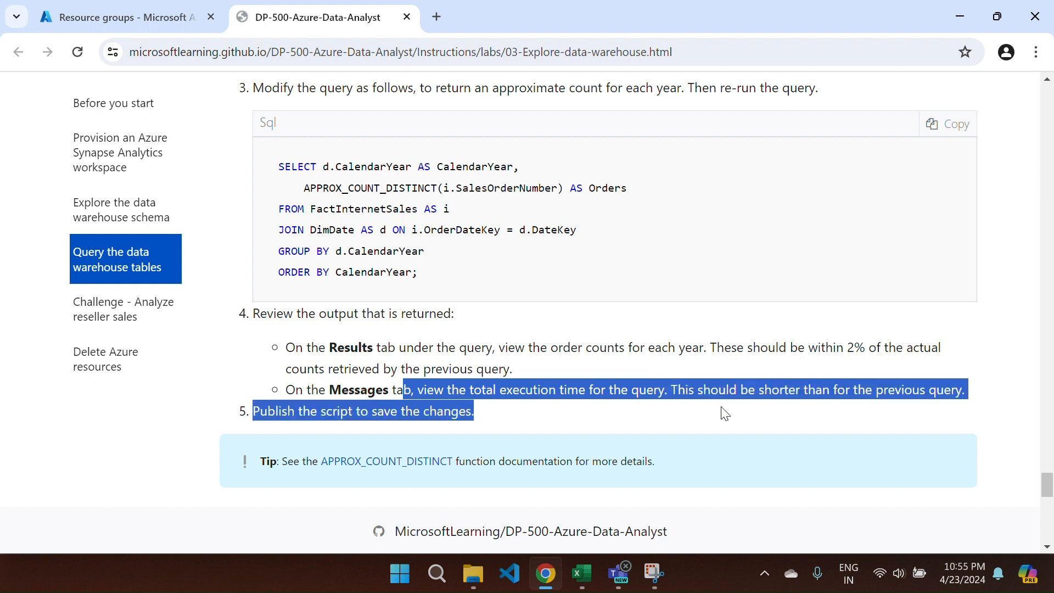
{"action": "left_click", "coordinate": [549, 412]}
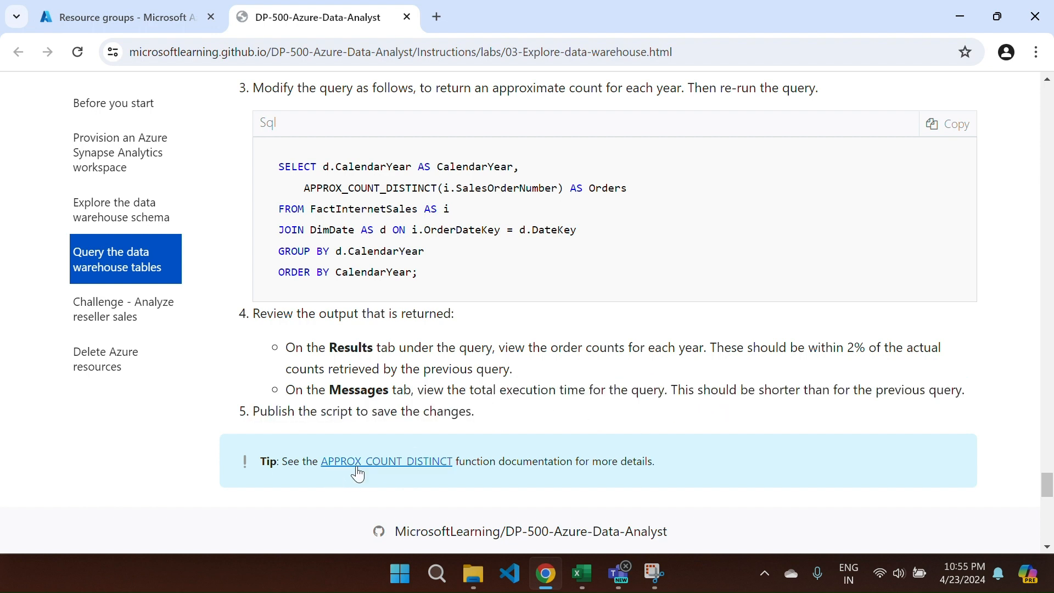
{"action": "scroll", "coordinate": [374, 472], "scroll_direction": "down", "scroll_amount": 1}
{"action": "scroll", "coordinate": [374, 472], "scroll_direction": "down", "scroll_amount": 7}
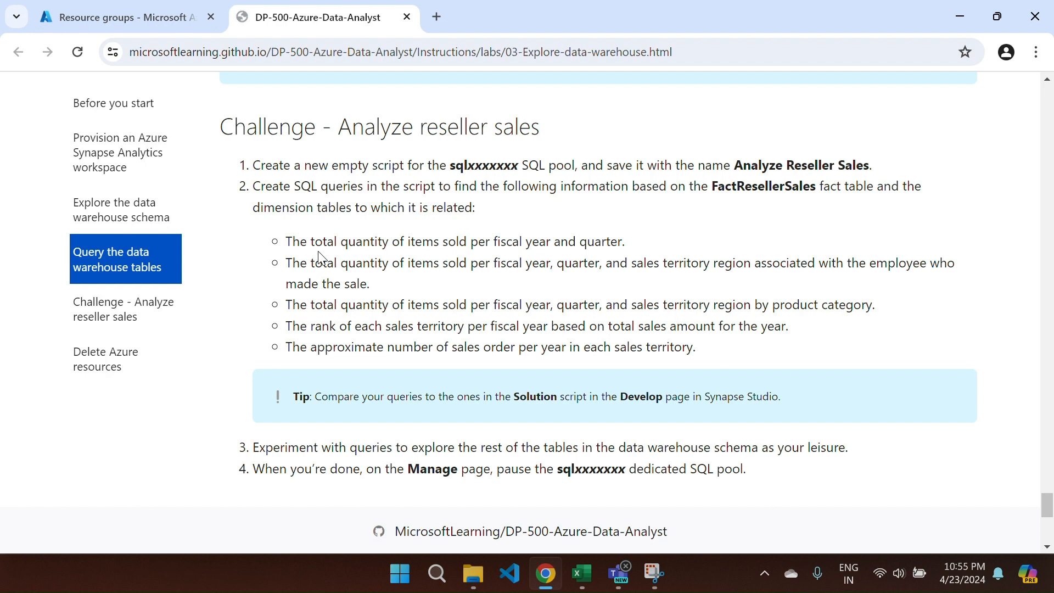
{"action": "left_click_drag", "start_coordinate": [286, 242], "coordinate": [635, 229]}
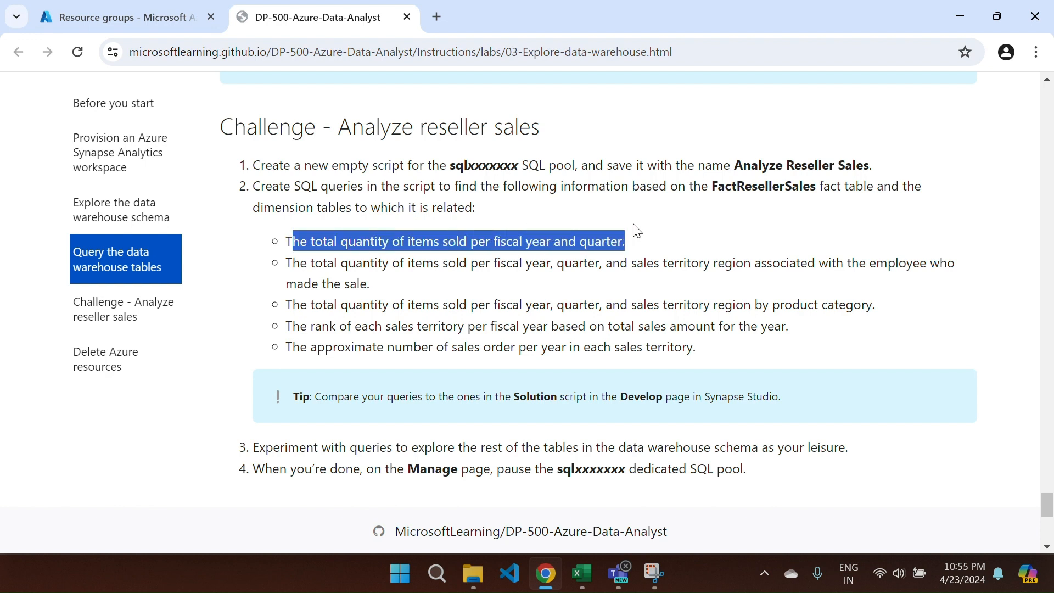
{"action": "left_click", "coordinate": [629, 233]}
{"action": "left_click_drag", "start_coordinate": [285, 265], "coordinate": [552, 260]}
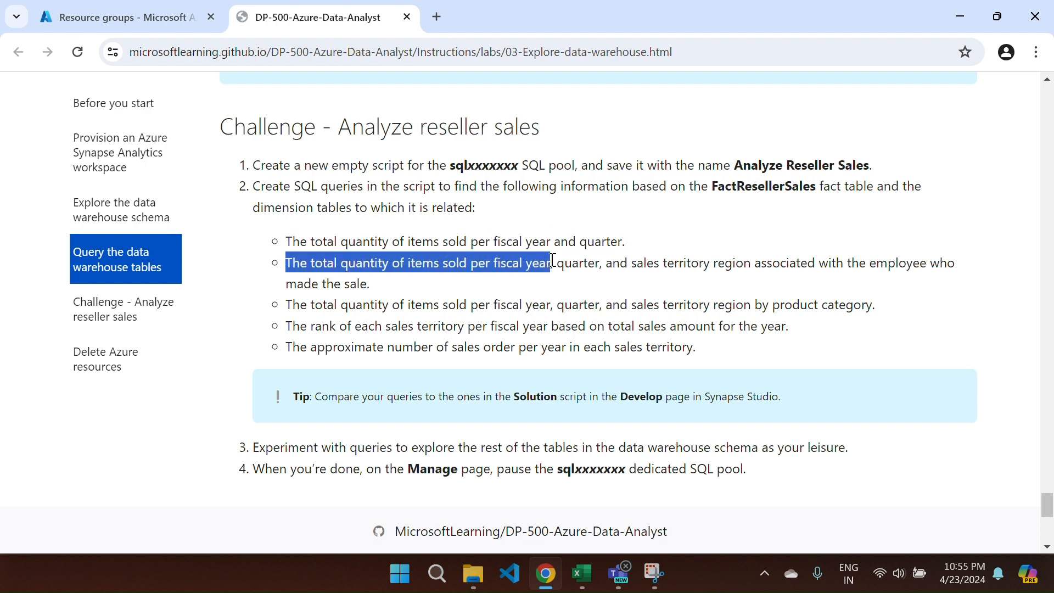
{"action": "left_click_drag", "start_coordinate": [675, 264], "coordinate": [401, 285]}
{"action": "left_click", "coordinate": [400, 286]}
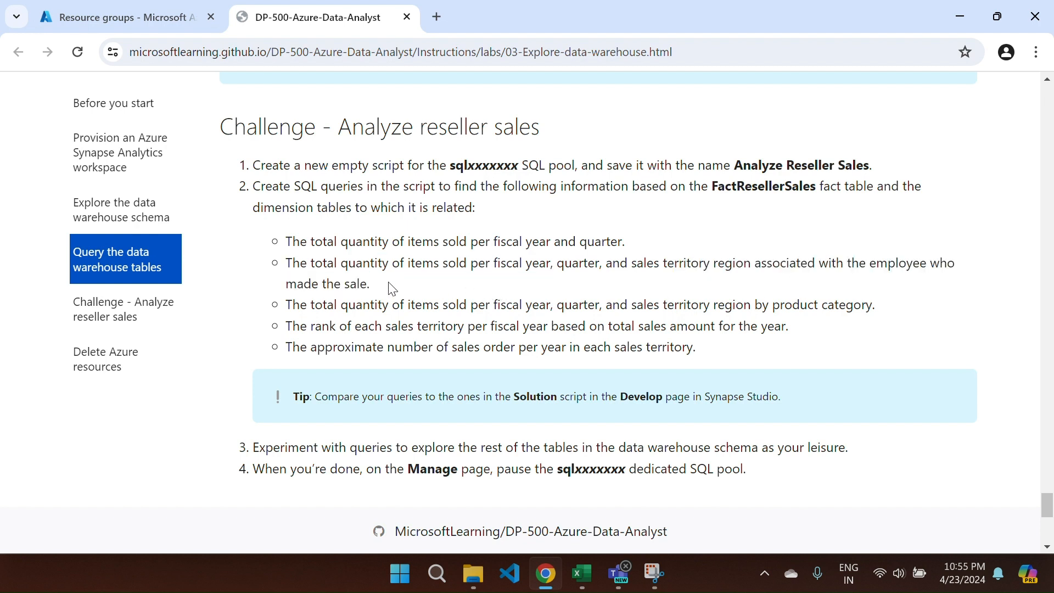
{"action": "left_click_drag", "start_coordinate": [286, 306], "coordinate": [553, 305]}
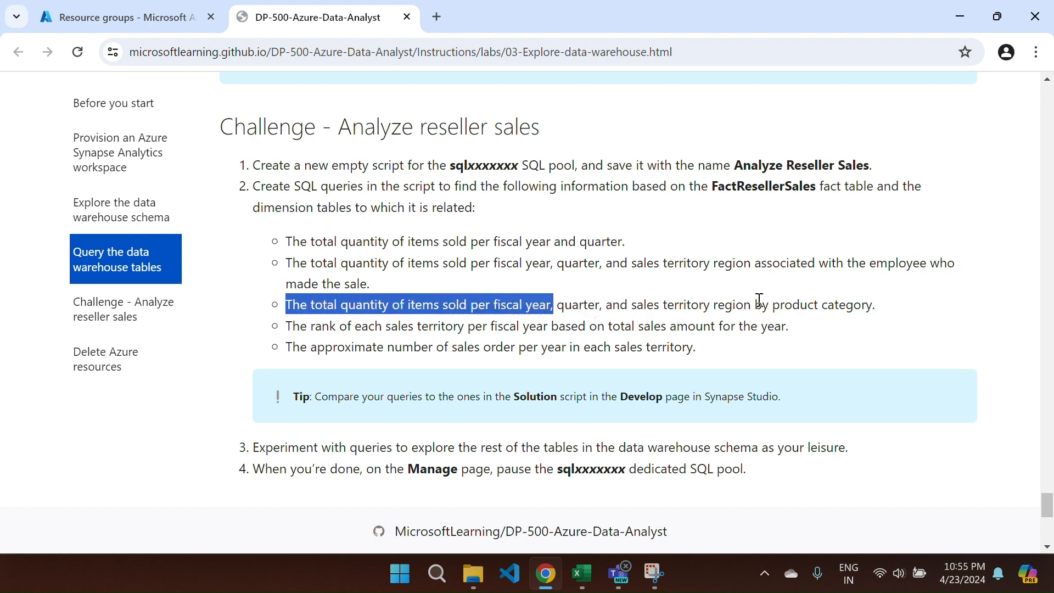
{"action": "left_click_drag", "start_coordinate": [285, 326], "coordinate": [677, 331]}
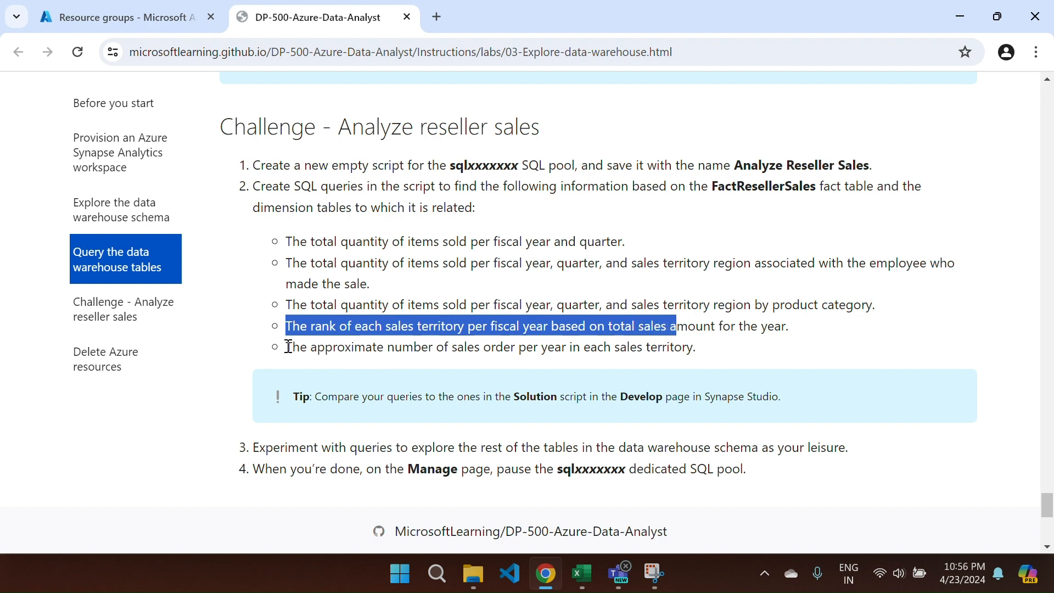
{"action": "left_click_drag", "start_coordinate": [286, 347], "coordinate": [698, 347]}
{"action": "left_click", "coordinate": [678, 347]}
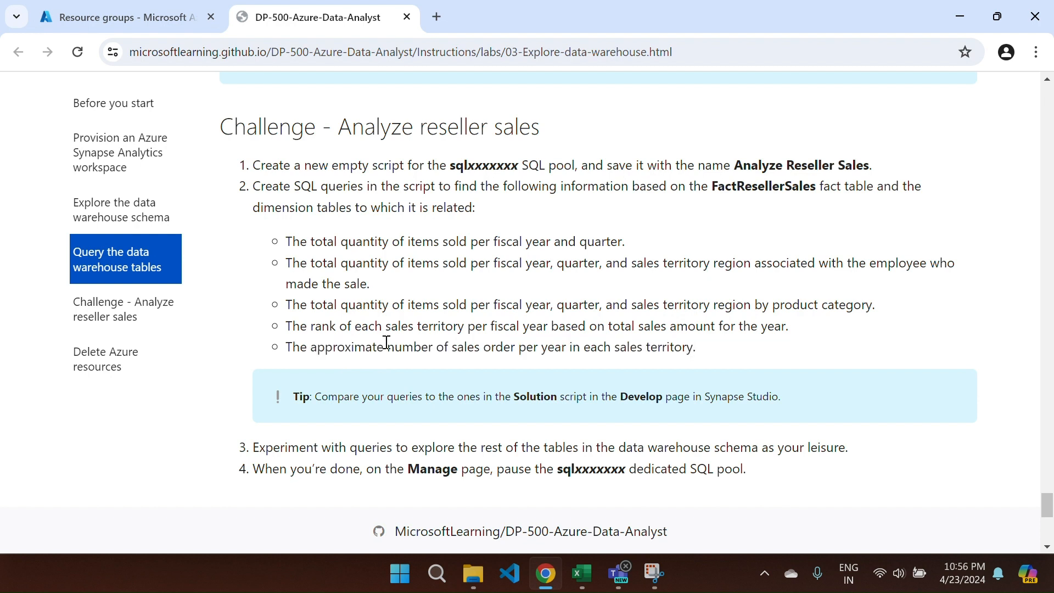
{"action": "scroll", "coordinate": [386, 342], "scroll_direction": "down", "scroll_amount": 3}
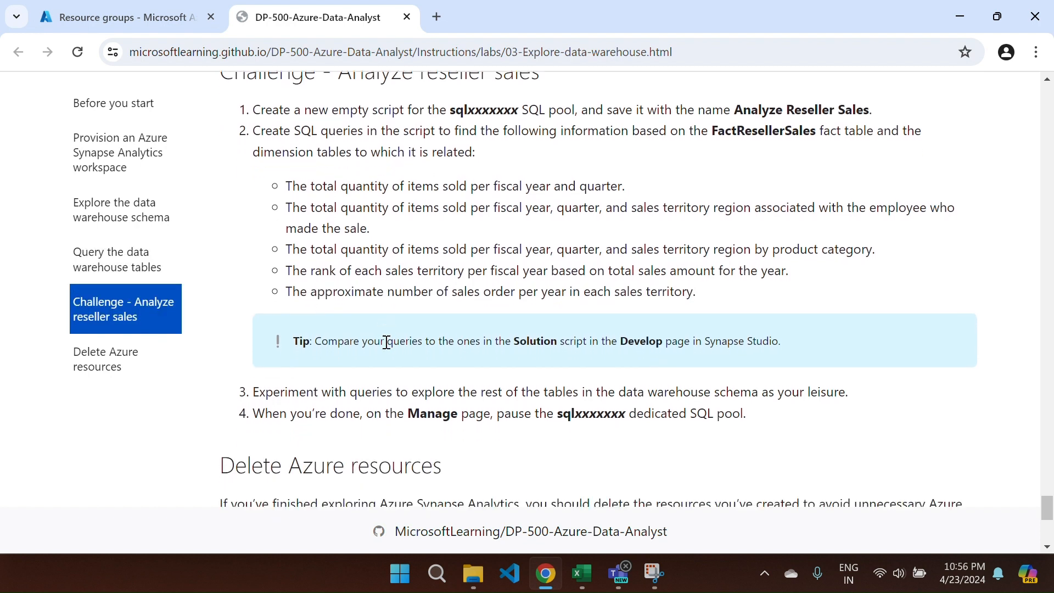
{"action": "scroll", "coordinate": [387, 342], "scroll_direction": "down", "scroll_amount": 2}
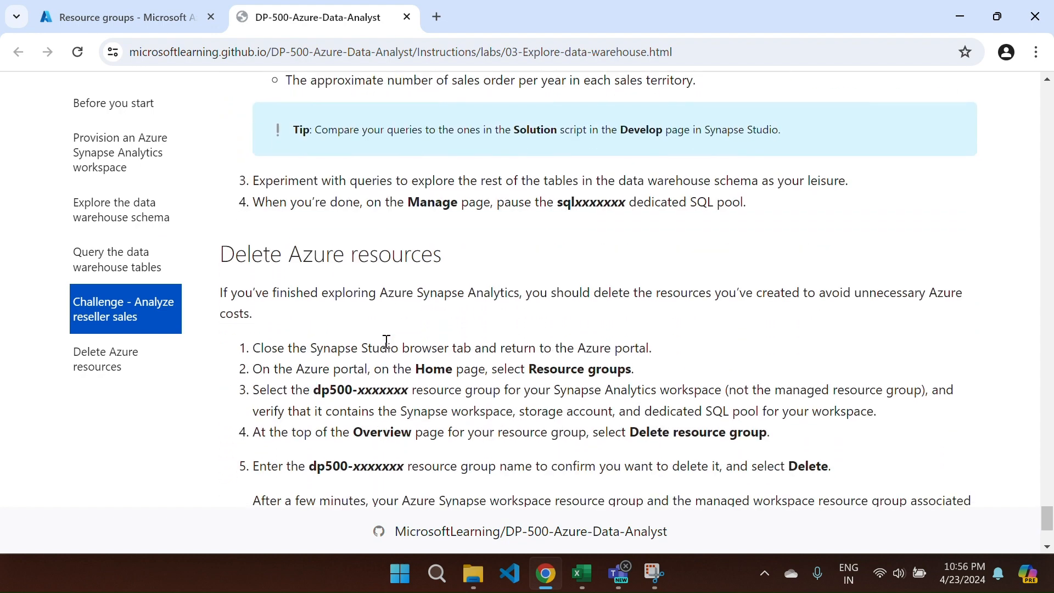
{"action": "scroll", "coordinate": [388, 345], "scroll_direction": "up", "scroll_amount": 3}
{"action": "scroll", "coordinate": [387, 345], "scroll_direction": "up", "scroll_amount": 3}
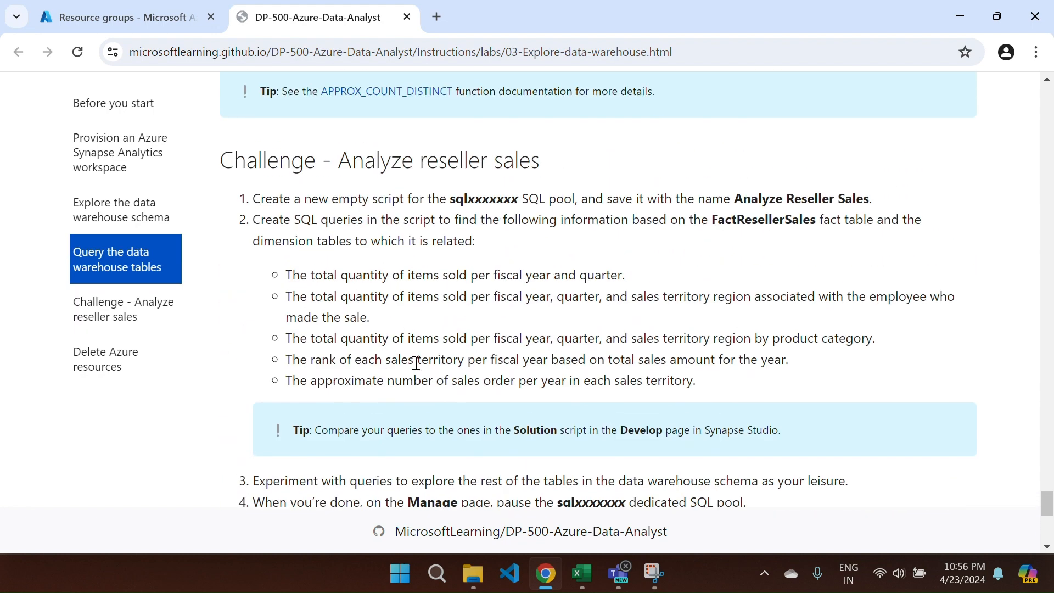
{"action": "scroll", "coordinate": [416, 364], "scroll_direction": "down", "scroll_amount": 1}
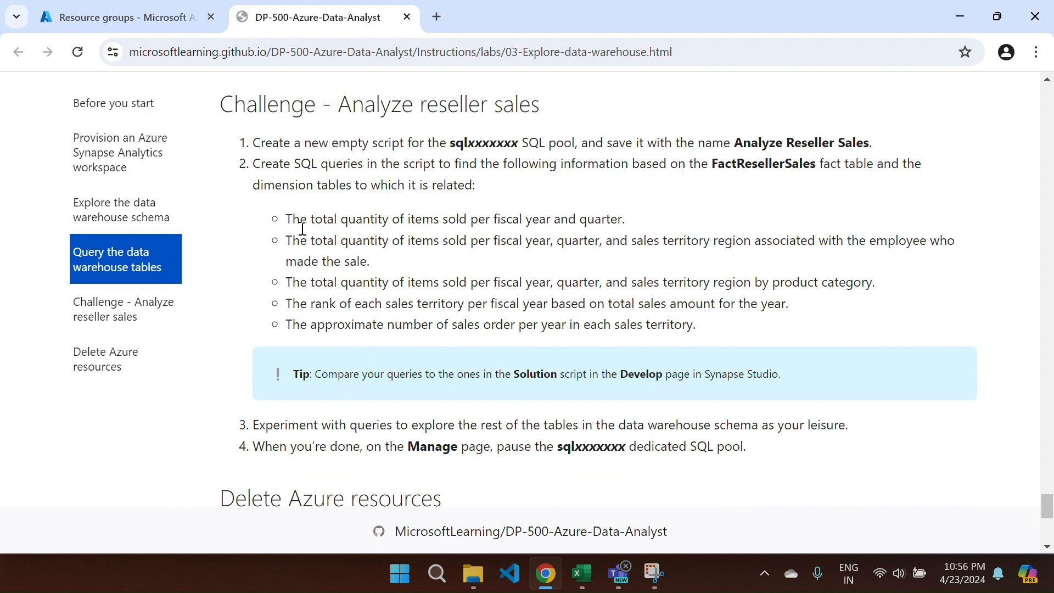
{"action": "left_click_drag", "start_coordinate": [286, 220], "coordinate": [754, 328]}
{"action": "left_click", "coordinate": [754, 328]}
- Watch Cloud Shell until setup.ps1 finishes provisioning dp500-o17uk2d and prints 'Script completed'
{"action": "left_click", "coordinate": [134, 20]}
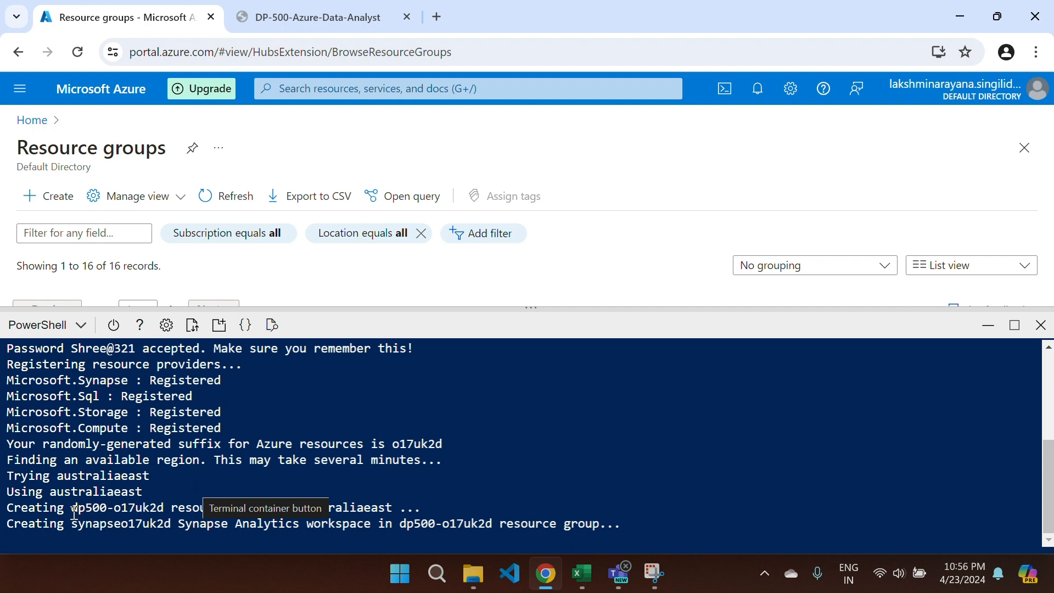
{"action": "left_click_drag", "start_coordinate": [71, 509], "coordinate": [167, 515]}
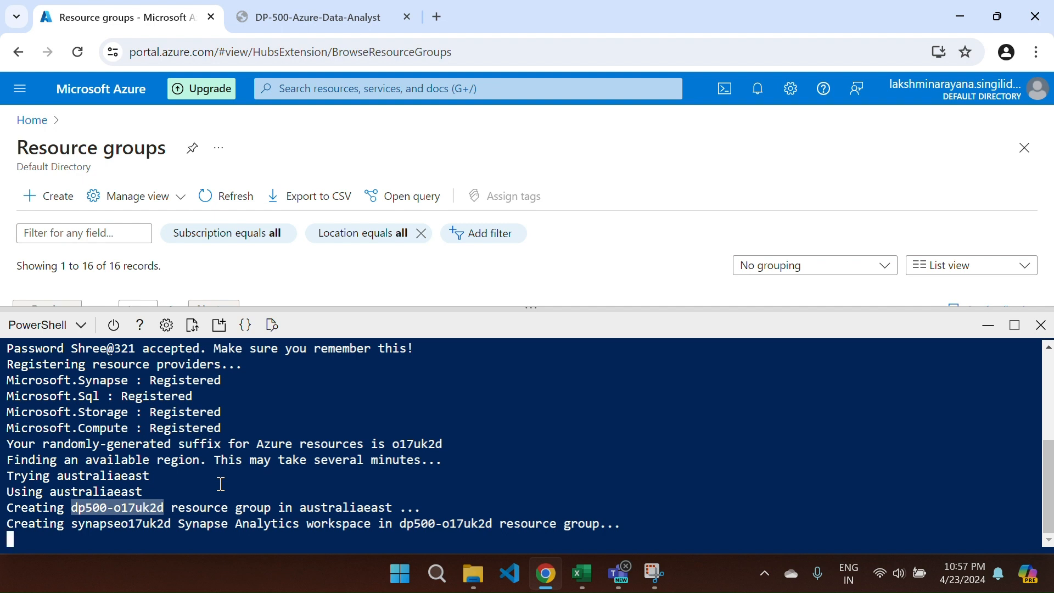
{"action": "left_click", "coordinate": [175, 485]}
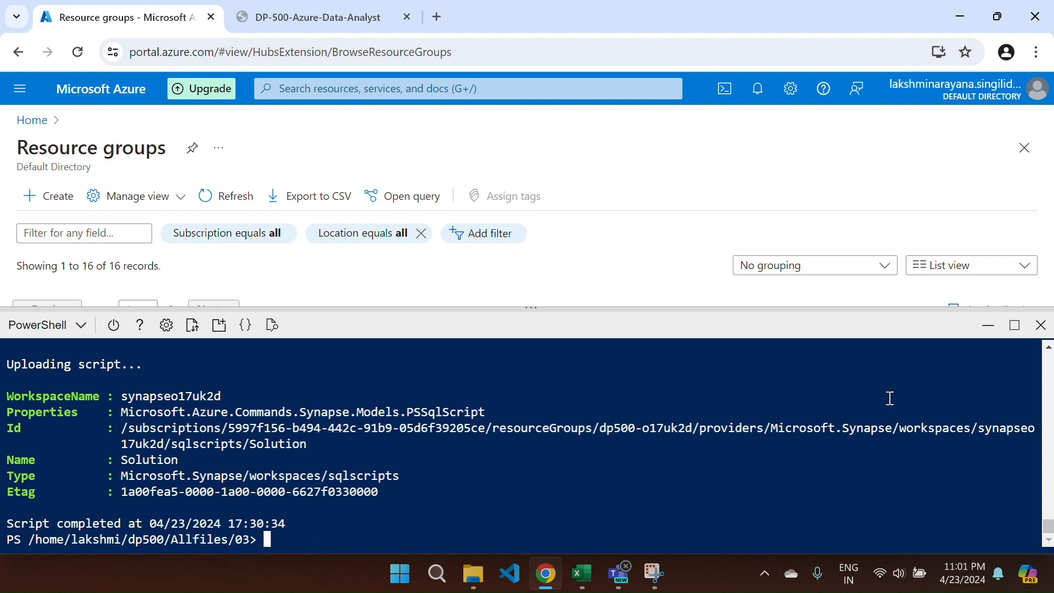
- Refresh the resource groups list to find dp500-o17uk2d, then reopen the PowerShell Cloud Shell
{"action": "left_click", "coordinate": [979, 331]}
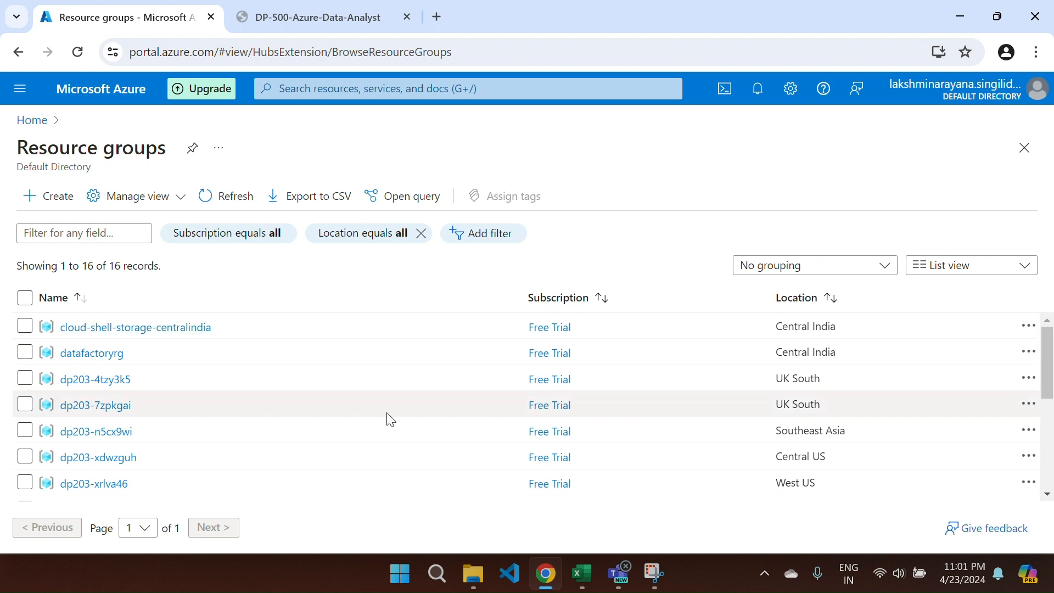
{"action": "left_click", "coordinate": [219, 203]}
{"action": "scroll", "coordinate": [235, 403], "scroll_direction": "down", "scroll_amount": 2}
{"action": "scroll", "coordinate": [237, 406], "scroll_direction": "down", "scroll_amount": 3}
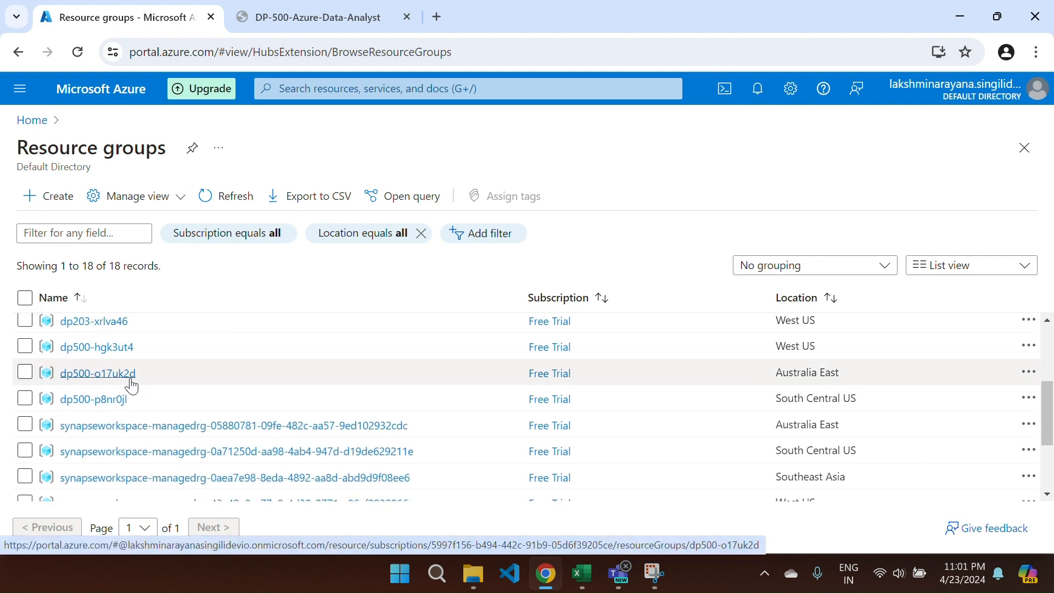
{"action": "left_click", "coordinate": [725, 92]}
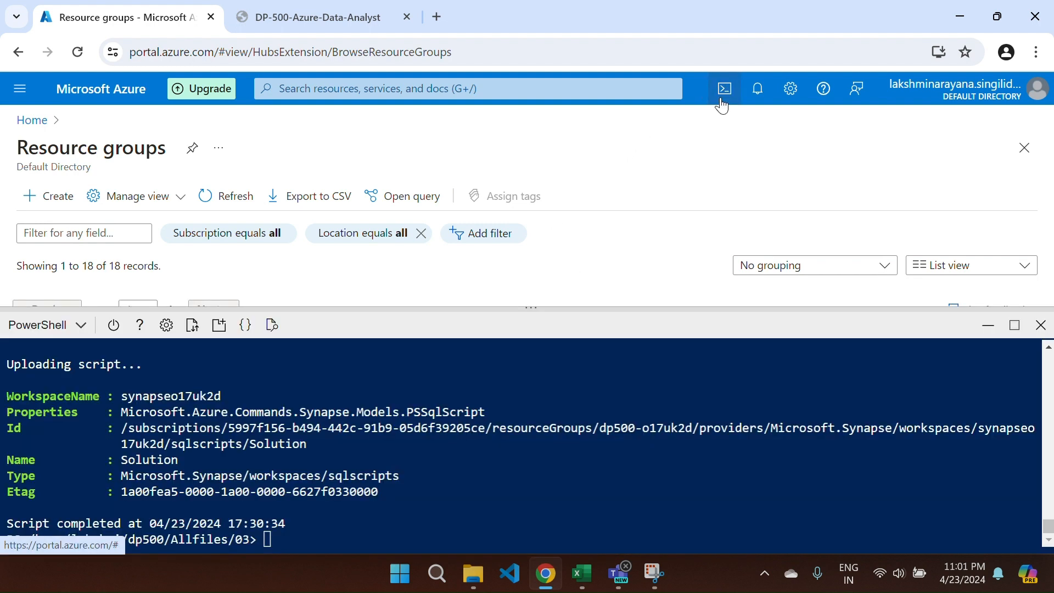
- Locate and select dp500-o17uk2d in the setup output, then minimize the Cloud Shell
{"action": "scroll", "coordinate": [387, 454], "scroll_direction": "up", "scroll_amount": 1}
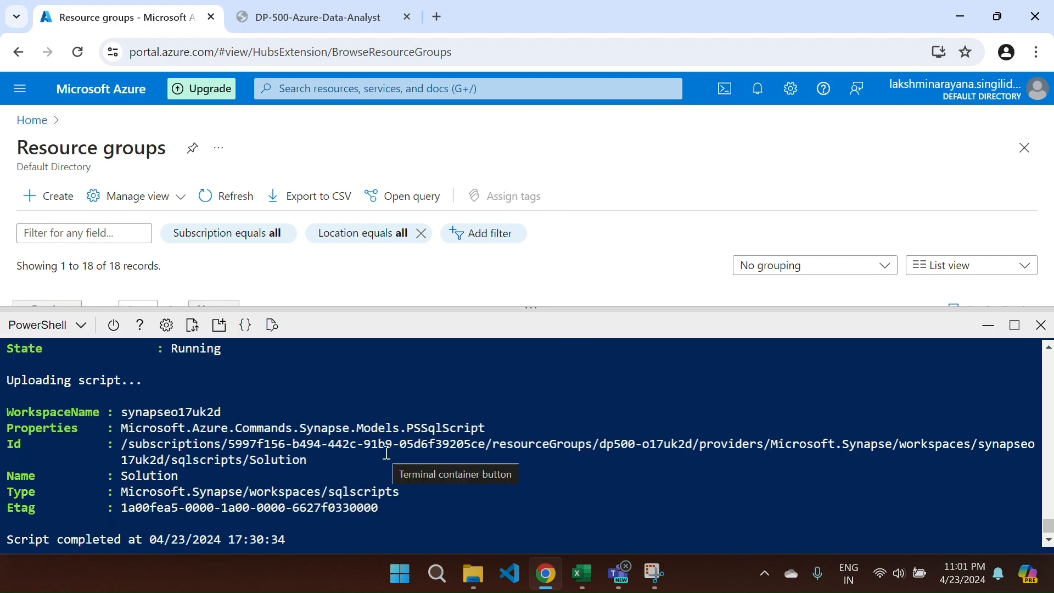
{"action": "scroll", "coordinate": [386, 454], "scroll_direction": "down", "scroll_amount": 1}
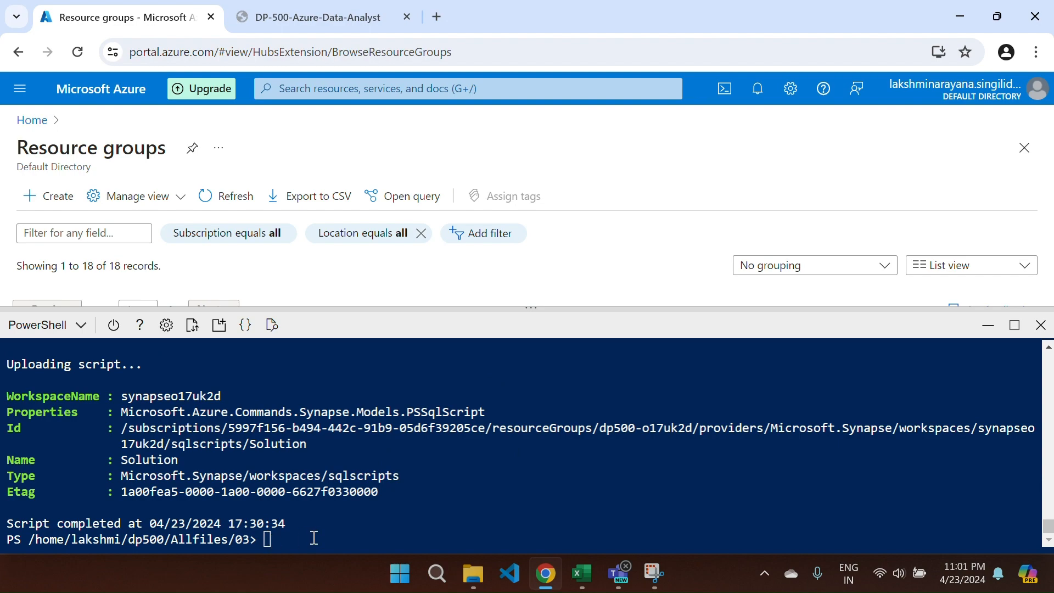
{"action": "scroll", "coordinate": [314, 537], "scroll_direction": "up", "scroll_amount": 10}
{"action": "scroll", "coordinate": [314, 537], "scroll_direction": "up", "scroll_amount": 10}
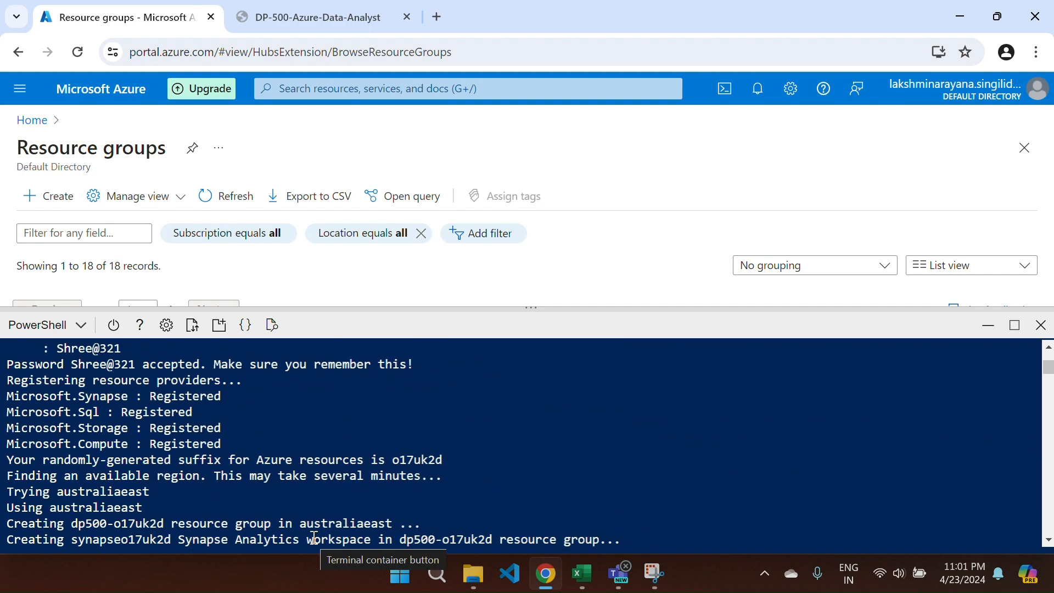
{"action": "scroll", "coordinate": [314, 537], "scroll_direction": "down", "scroll_amount": 5}
{"action": "scroll", "coordinate": [313, 537], "scroll_direction": "up", "scroll_amount": 2}
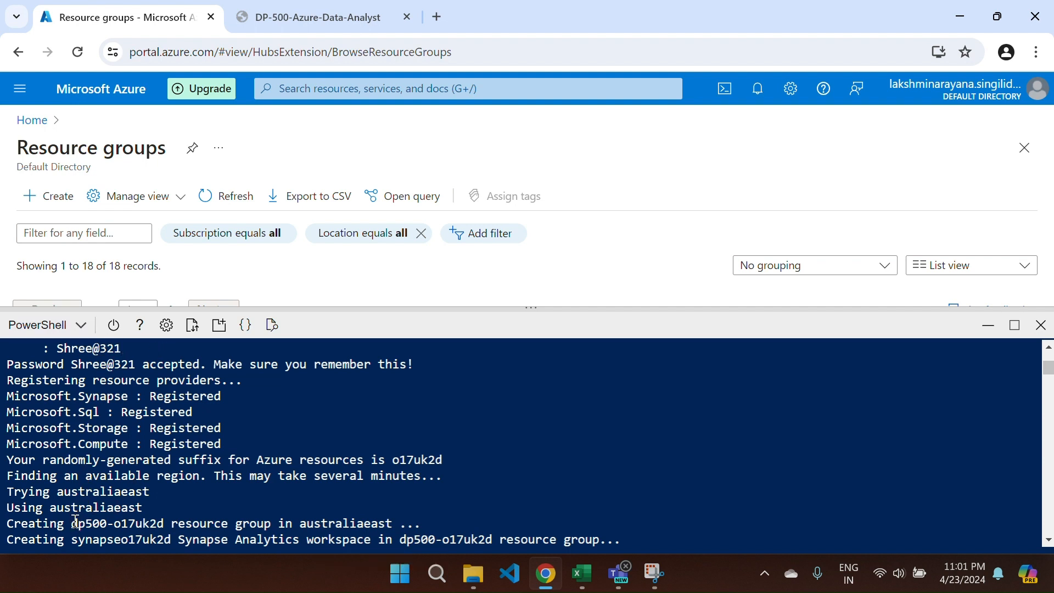
{"action": "left_click_drag", "start_coordinate": [75, 526], "coordinate": [164, 524]}
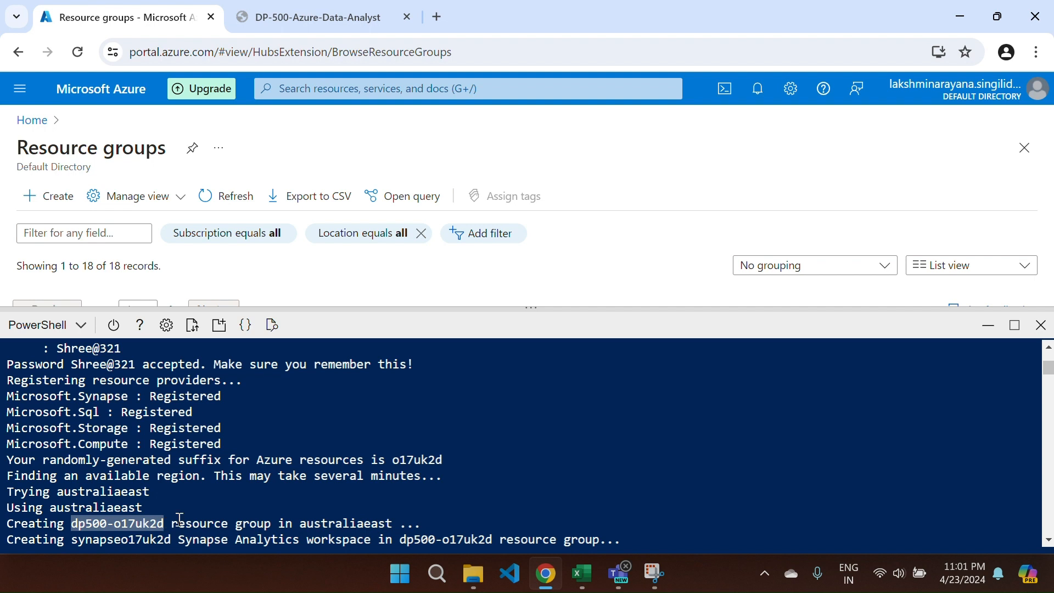
{"action": "left_click", "coordinate": [987, 327]}
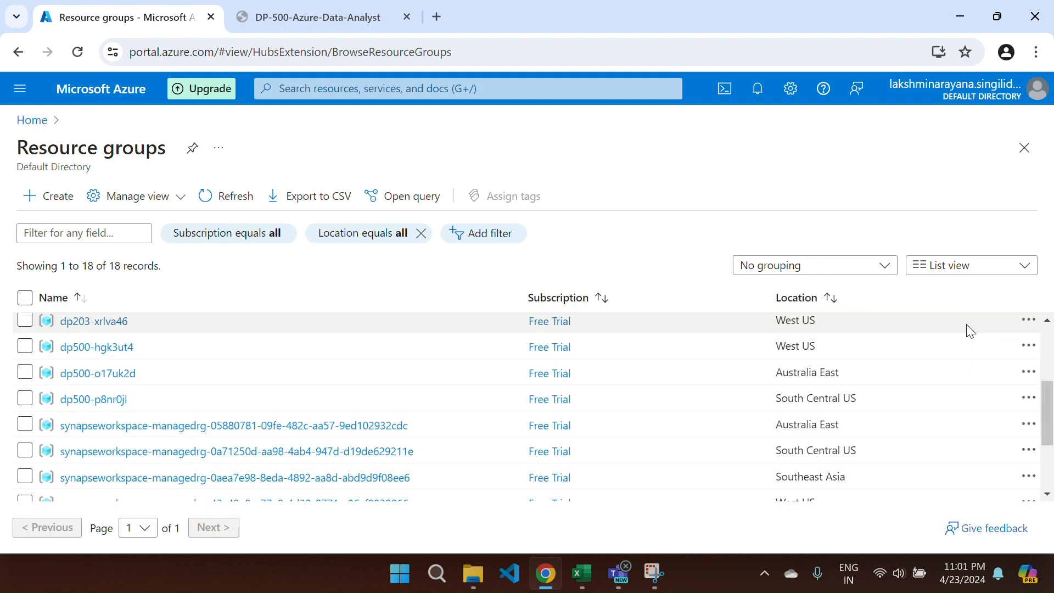
- Confirm the datalakeo17uk2d files container is empty, then return to the dp500-o17uk2d group
{"action": "left_click", "coordinate": [82, 373]}
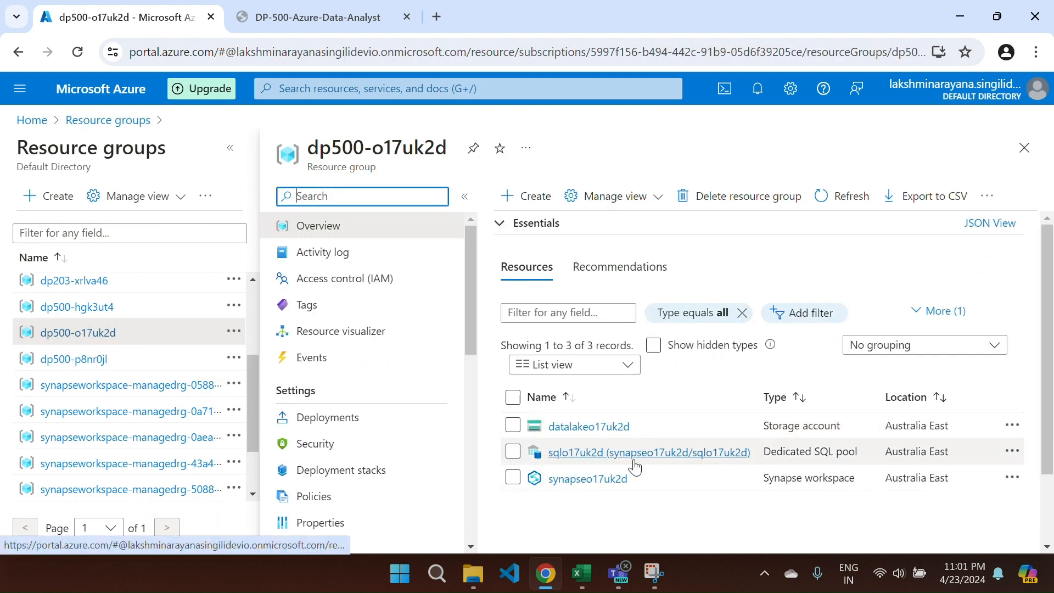
{"action": "left_click", "coordinate": [582, 435]}
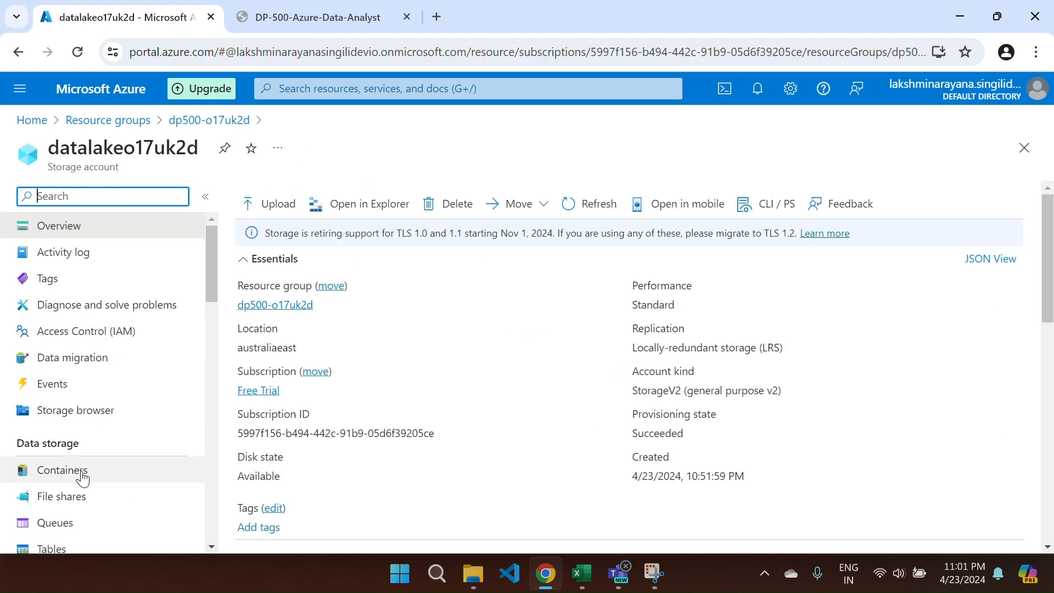
{"action": "left_click", "coordinate": [80, 477]}
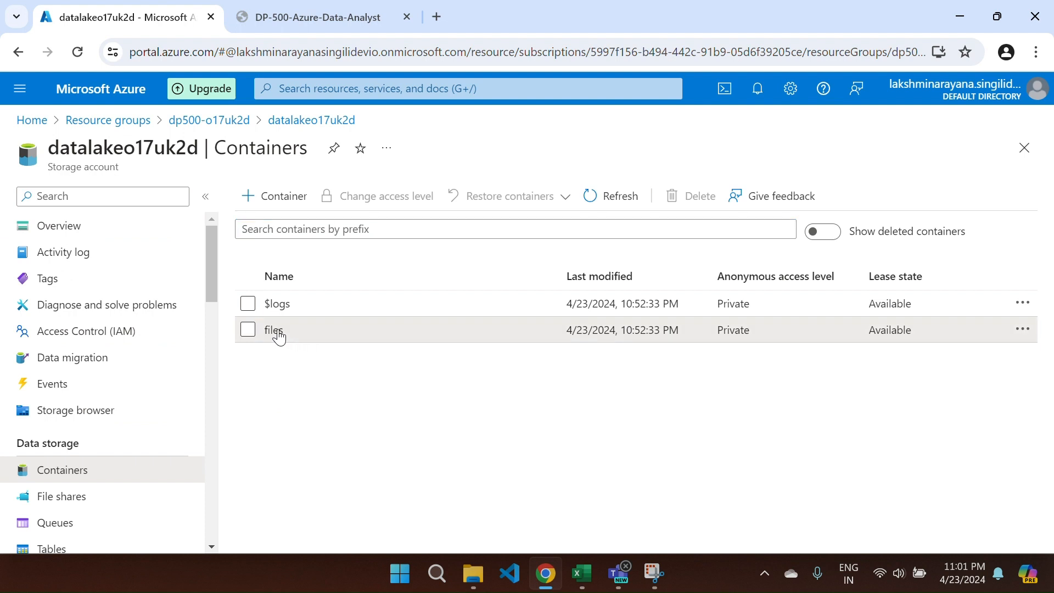
{"action": "left_click", "coordinate": [274, 330]}
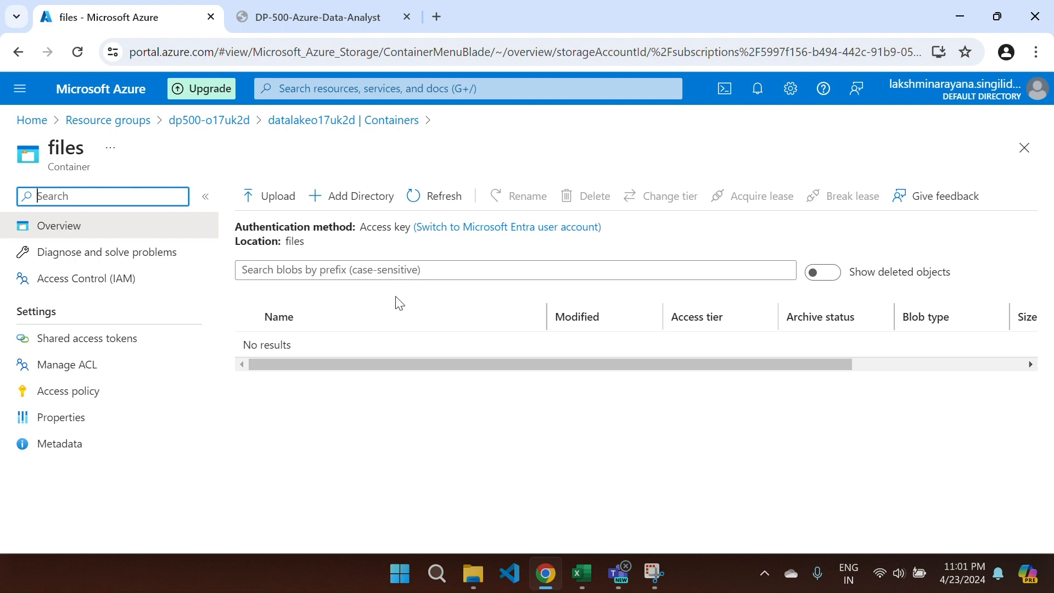
{"action": "left_click", "coordinate": [424, 198]}
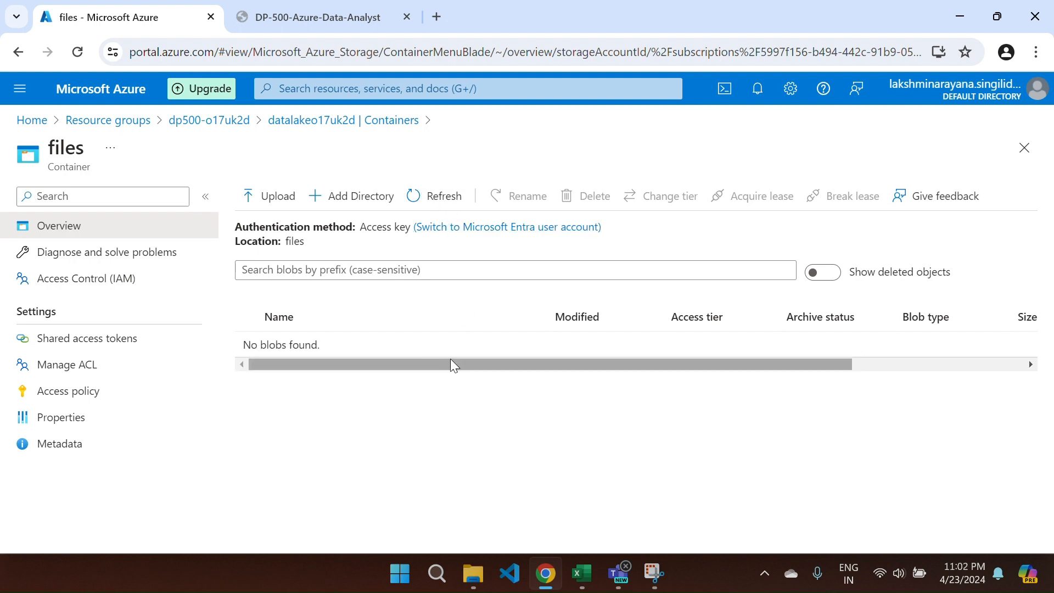
{"action": "left_click", "coordinate": [208, 127]}
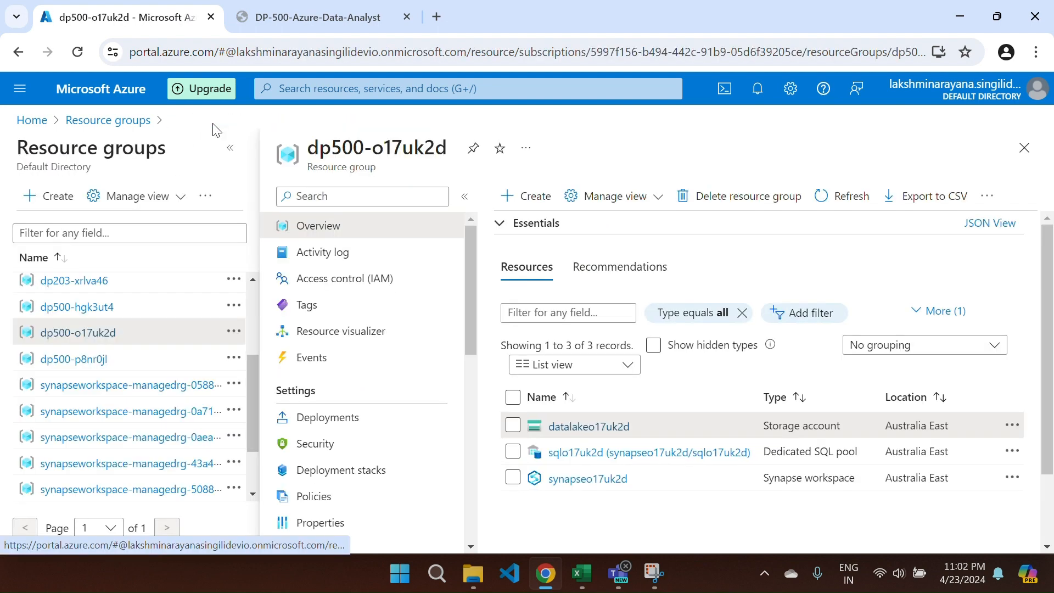
- Open the synapseo17uk2d workspace and launch Synapse Studio from its Getting started section
{"action": "left_click", "coordinate": [565, 479]}
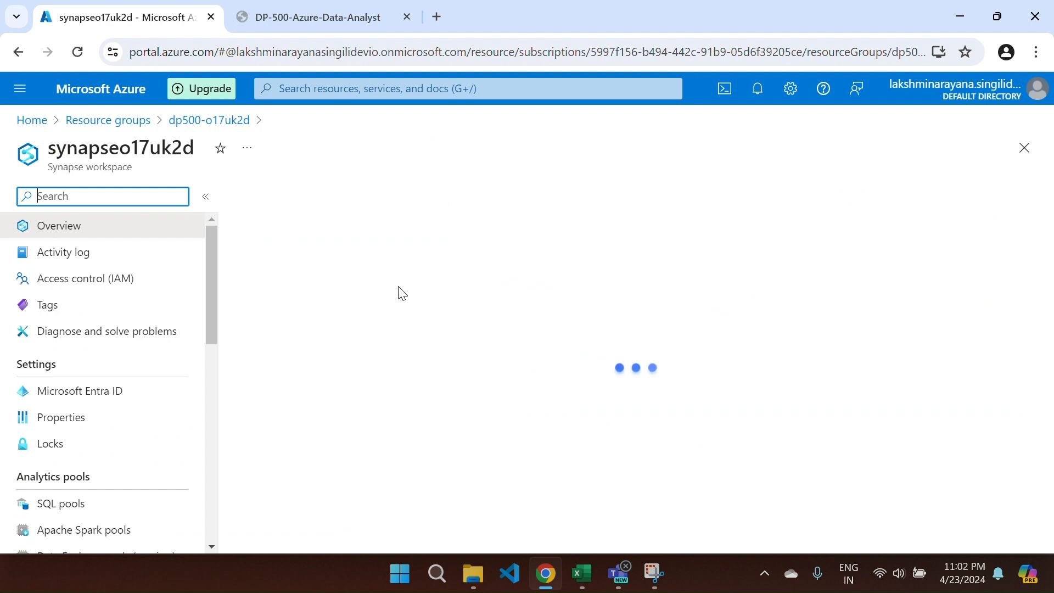
{"action": "scroll", "coordinate": [416, 406], "scroll_direction": "down", "scroll_amount": 5}
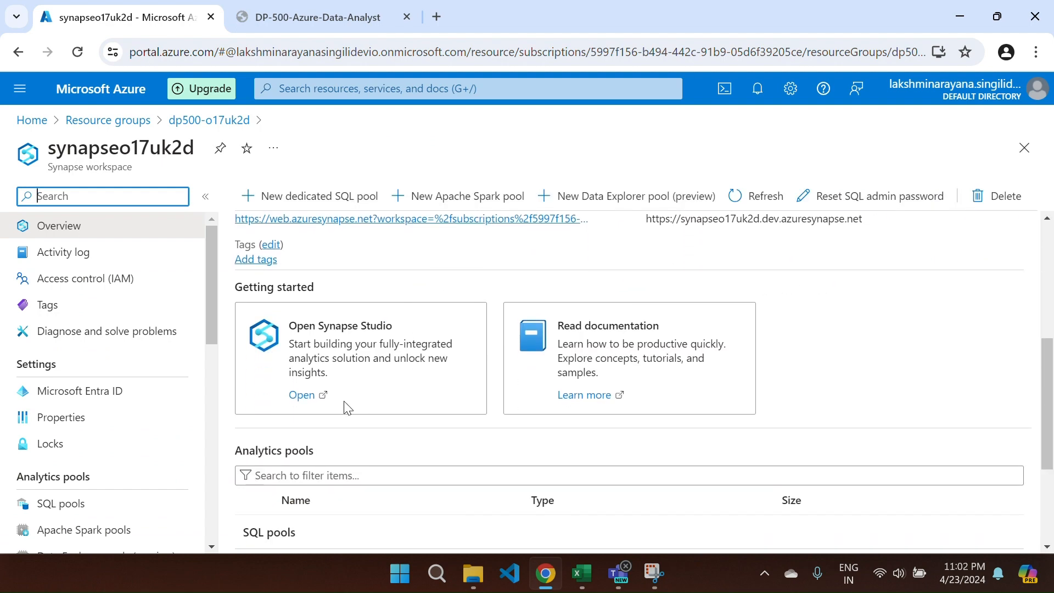
{"action": "left_click", "coordinate": [302, 397]}
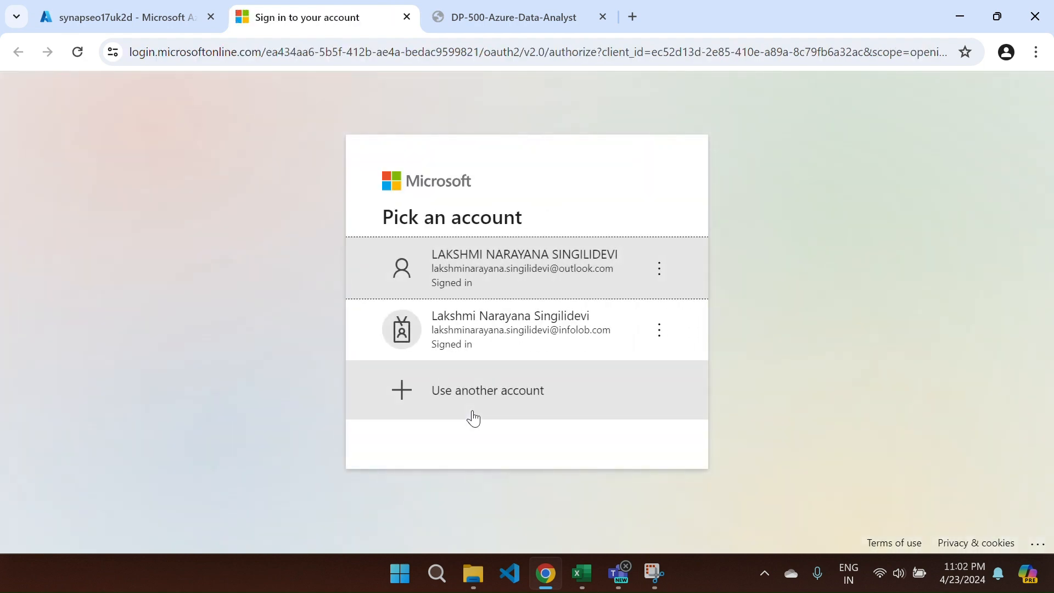
- Sign in with the first listed account and go to the Data hub
{"action": "left_click", "coordinate": [560, 264]}
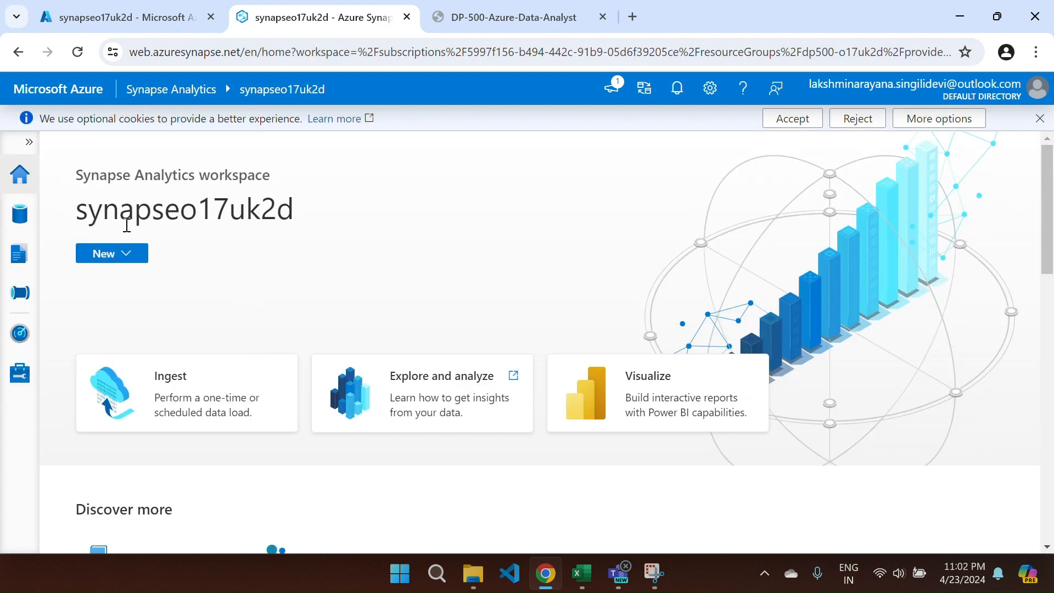
{"action": "left_click_drag", "start_coordinate": [182, 219], "coordinate": [292, 221]}
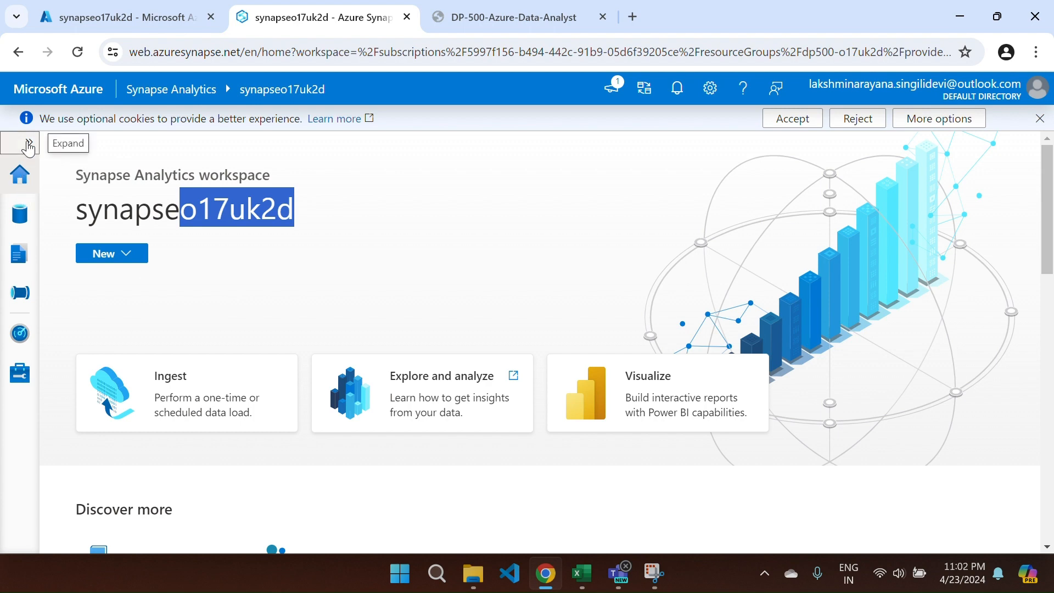
{"action": "left_click", "coordinate": [29, 143]}
{"action": "left_click", "coordinate": [80, 218]}
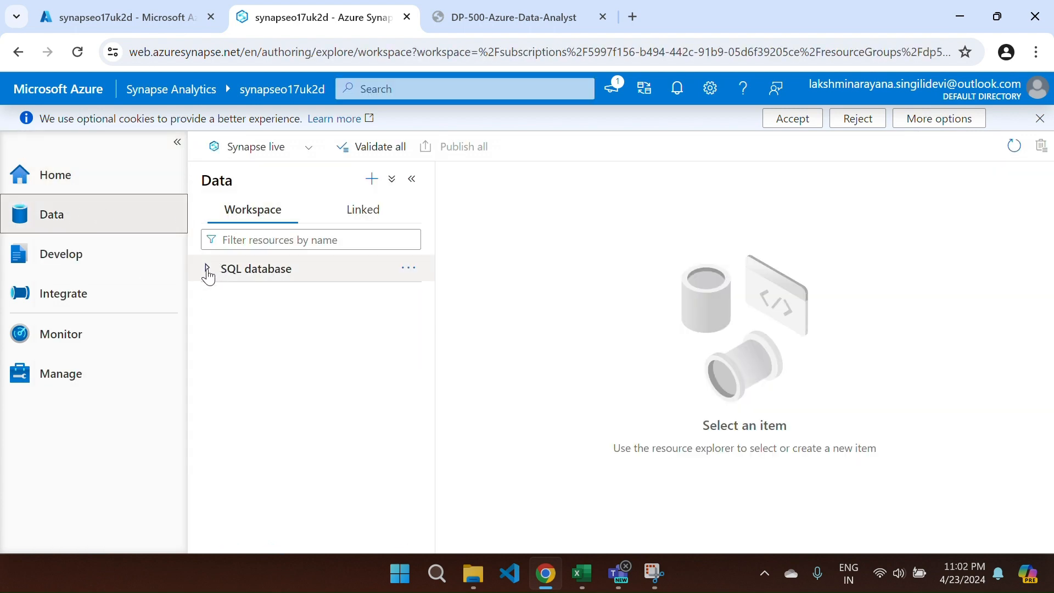
- Expand the sqlo17uk2d database and view the linked storage's files container
{"action": "left_click", "coordinate": [208, 270]}
{"action": "left_click", "coordinate": [214, 297]}
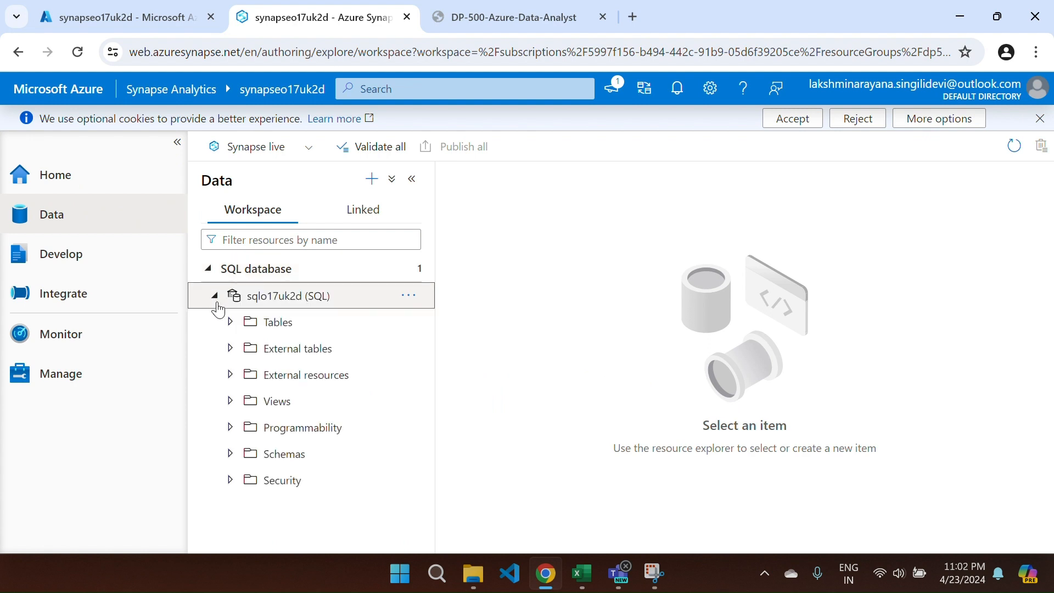
{"action": "left_click", "coordinate": [364, 208]}
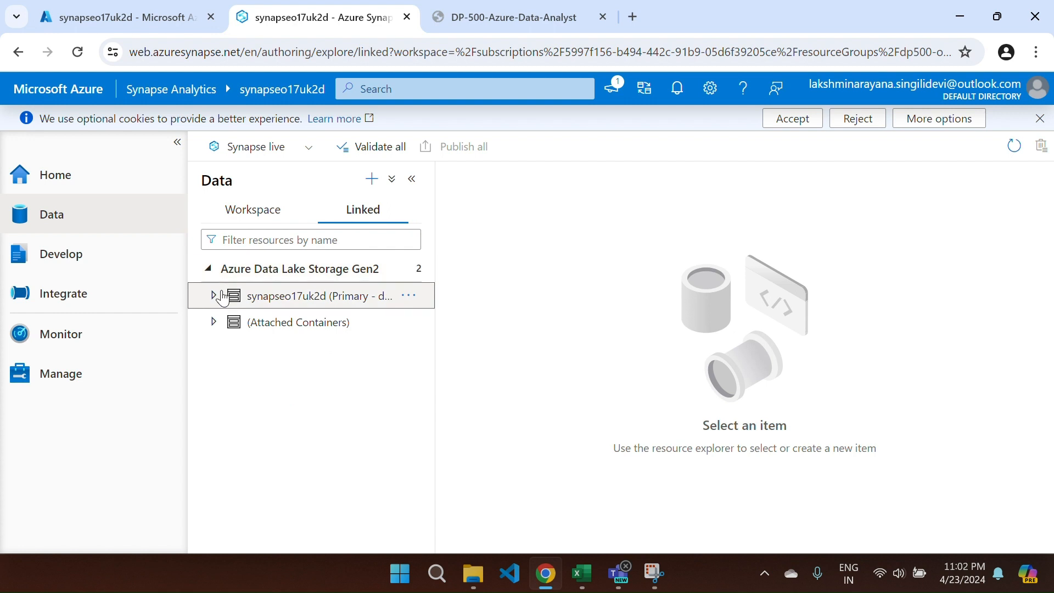
{"action": "left_click", "coordinate": [214, 295]}
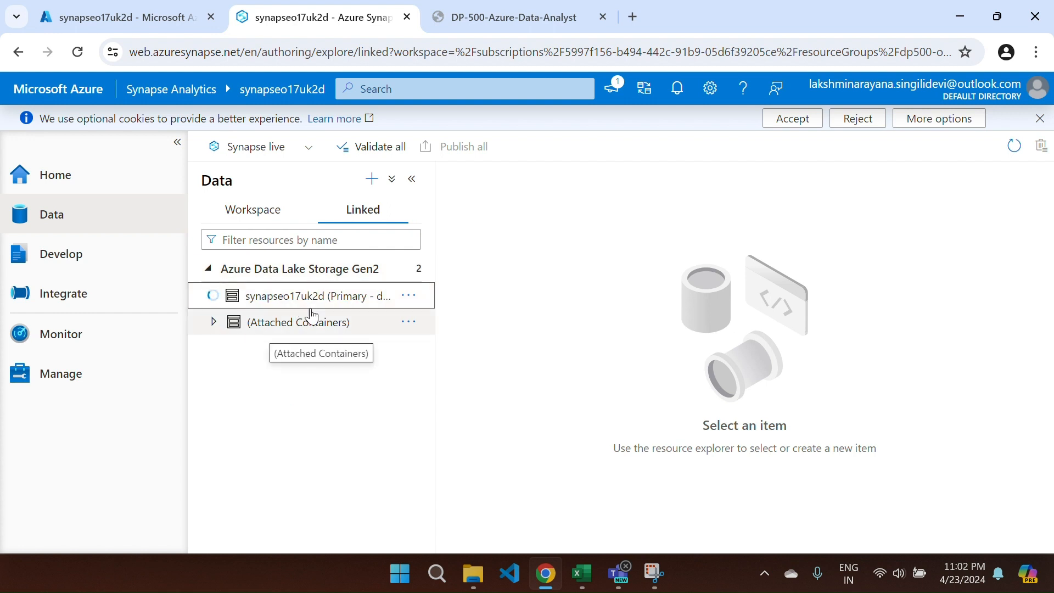
{"action": "left_click", "coordinate": [257, 325]}
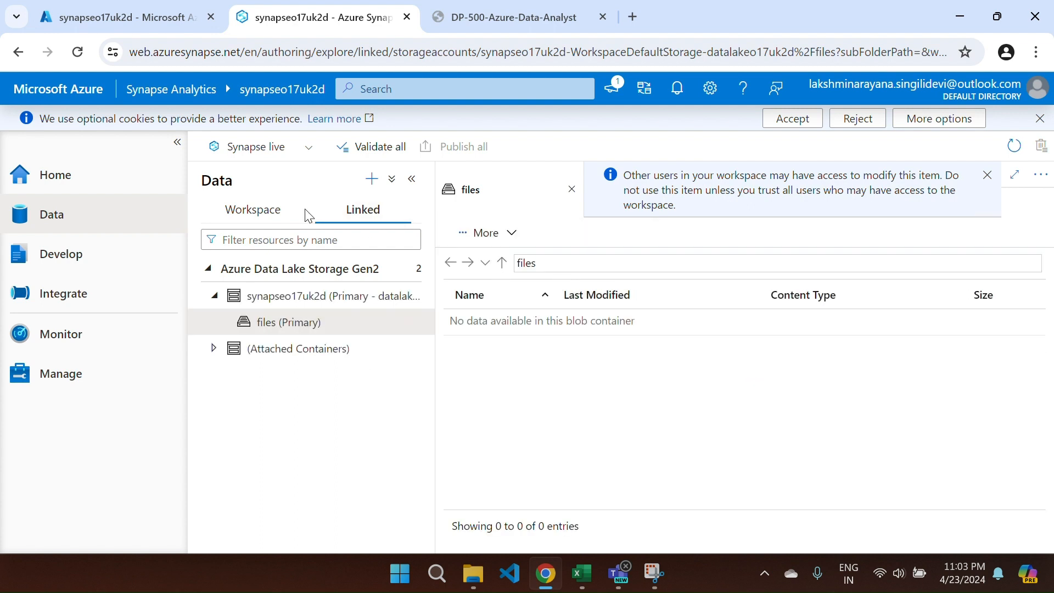
- Try expanding sqlo17uk2d Tables, close the files view, and go to Manage's SQL pools
{"action": "left_click", "coordinate": [252, 209]}
{"action": "left_click", "coordinate": [230, 322]}
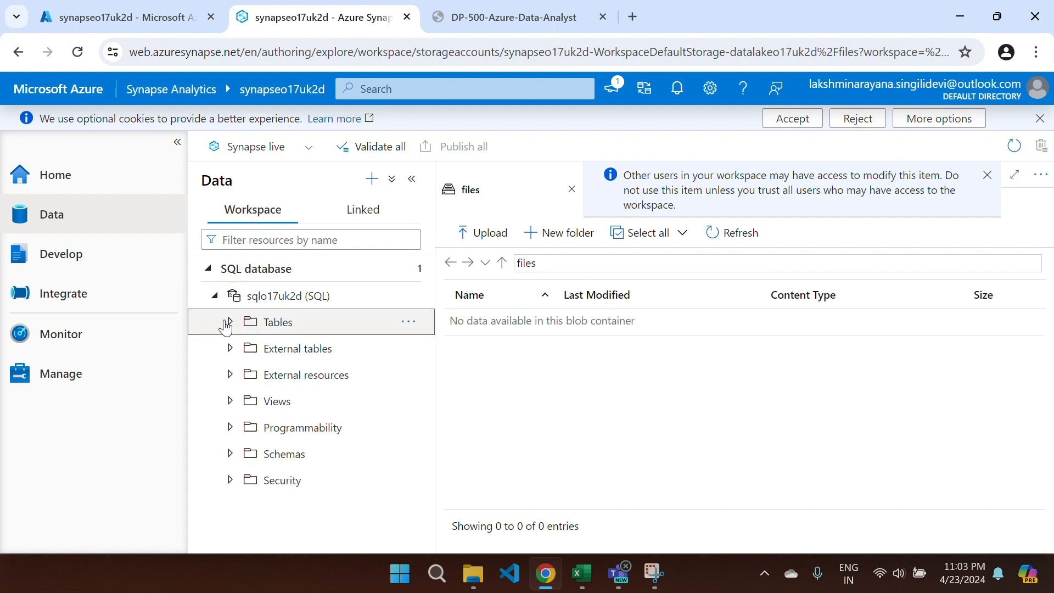
{"action": "left_click", "coordinate": [571, 190]}
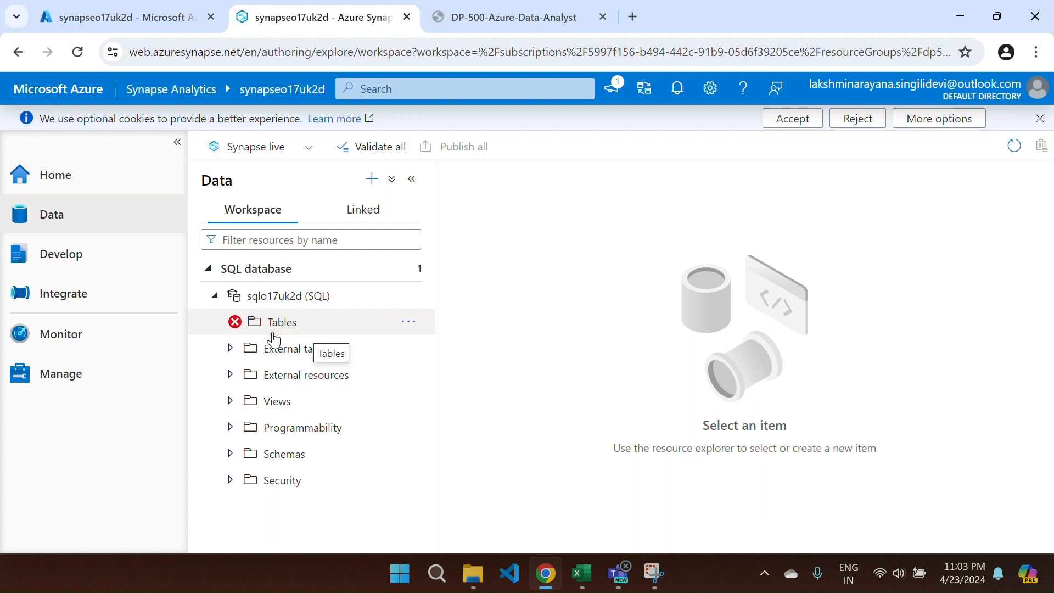
{"action": "left_click", "coordinate": [86, 374]}
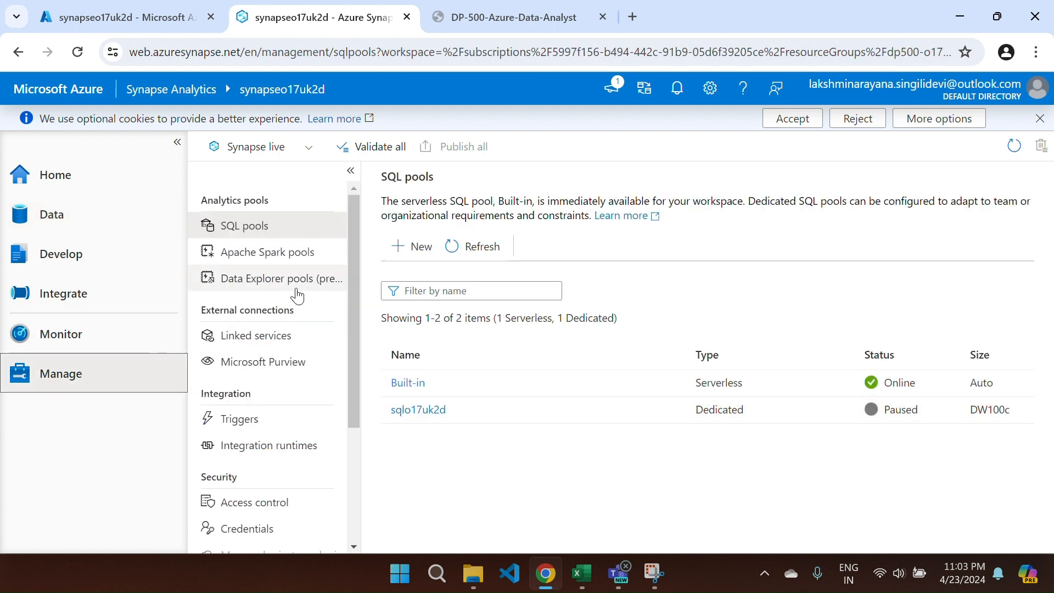
{"action": "left_click", "coordinate": [240, 237]}
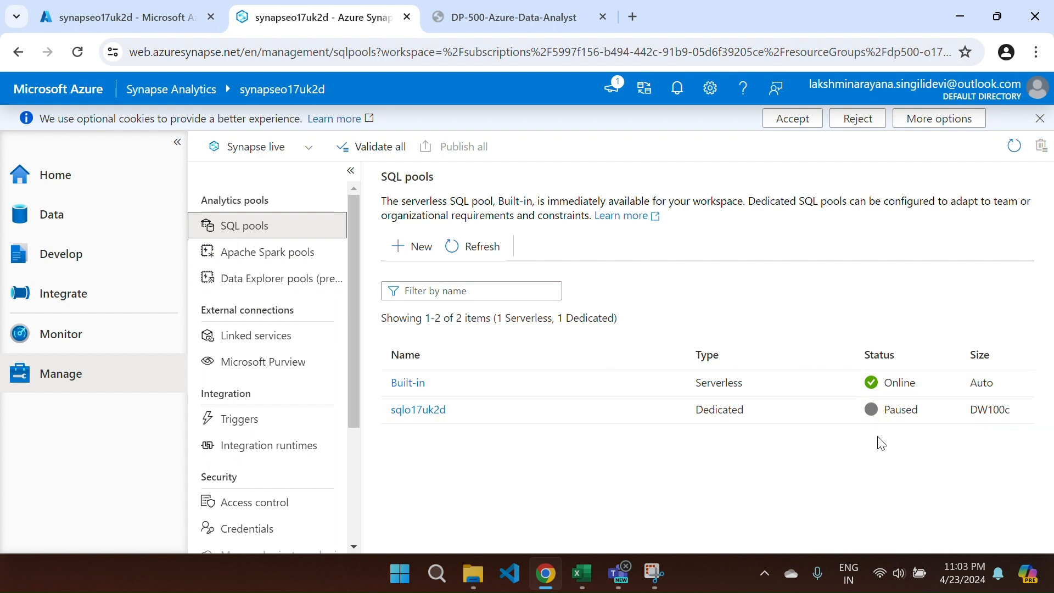
{"action": "left_click", "coordinate": [282, 259]}
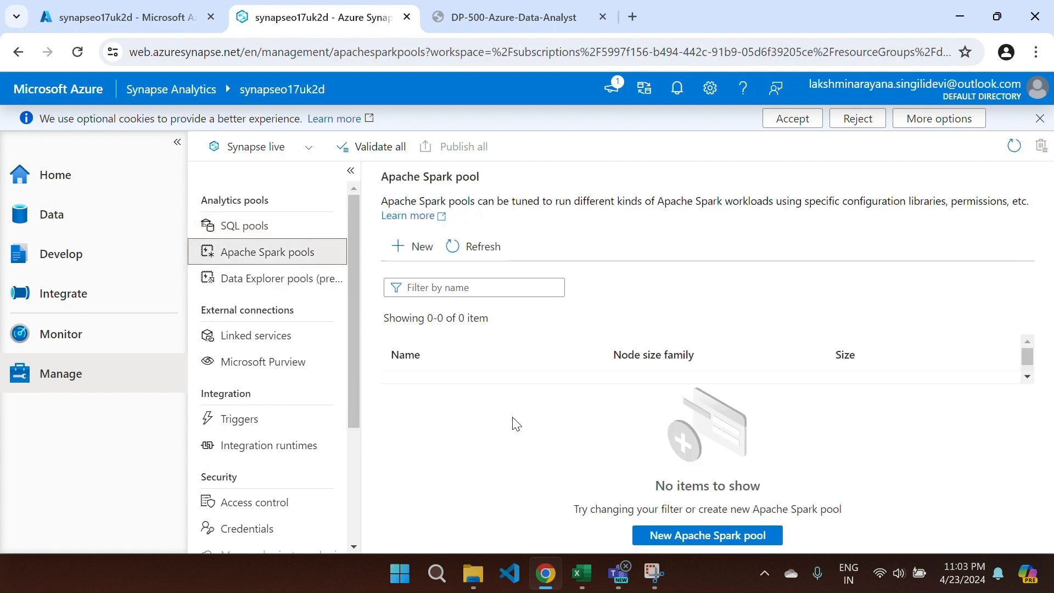
{"action": "left_click", "coordinate": [240, 227]}
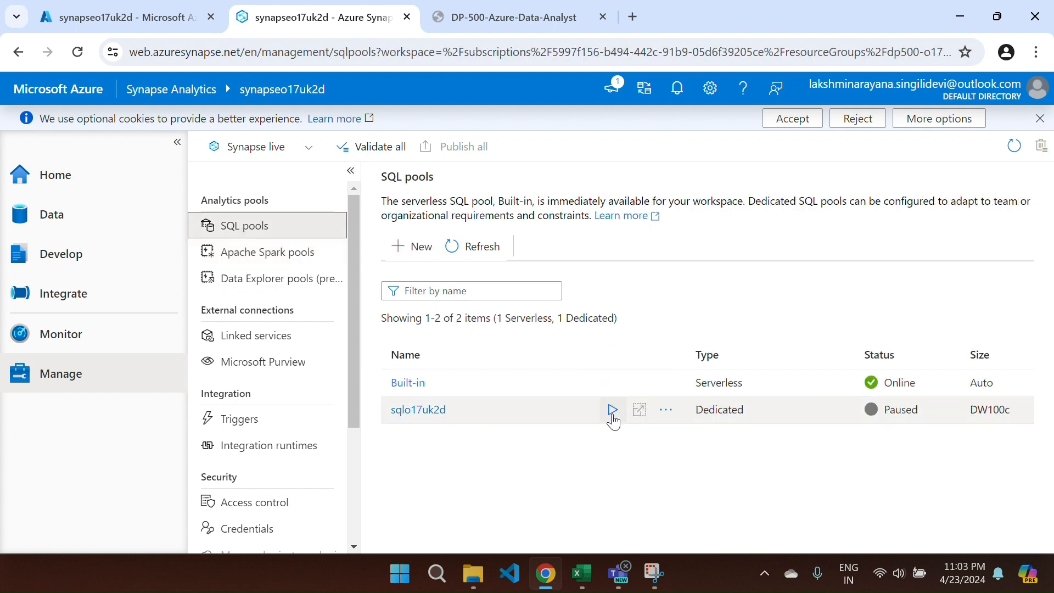
- Resume the paused dedicated pool sqlo17uk2d, confirming the prompt
{"action": "left_click", "coordinate": [611, 410]}
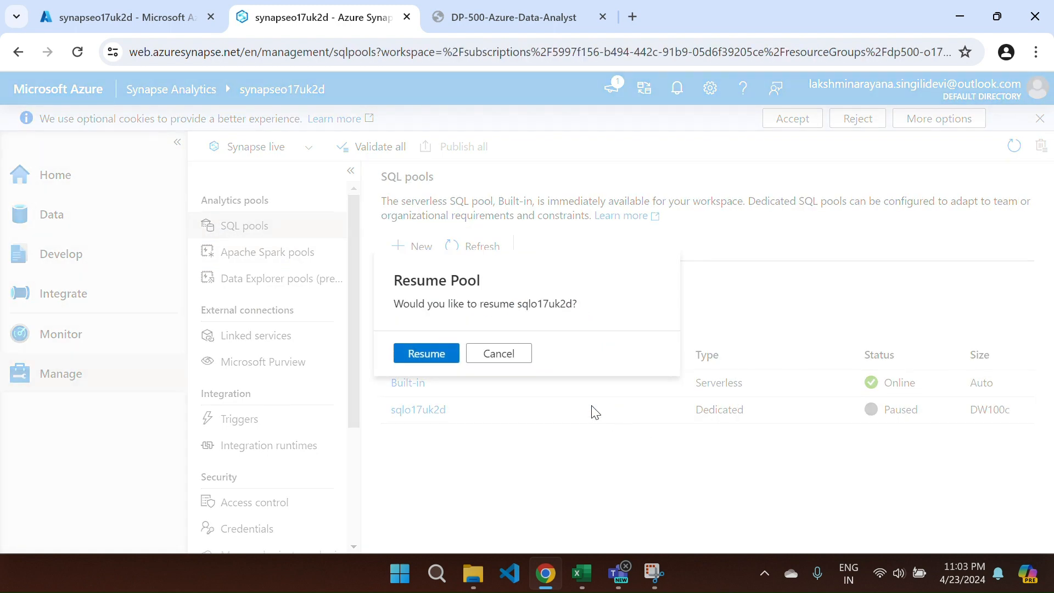
{"action": "left_click", "coordinate": [423, 354]}
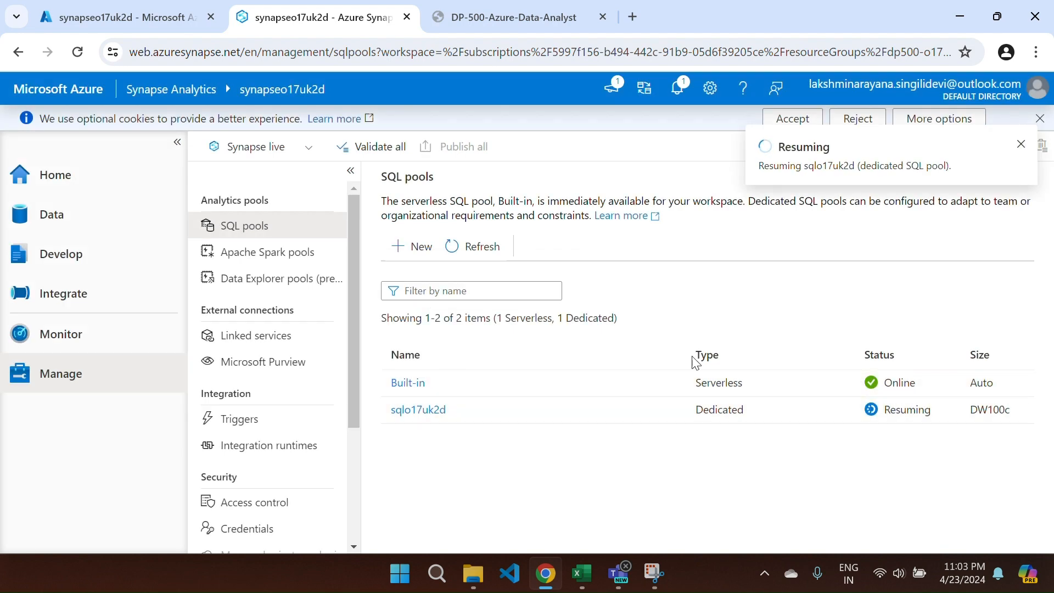
{"action": "left_click", "coordinate": [123, 216]}
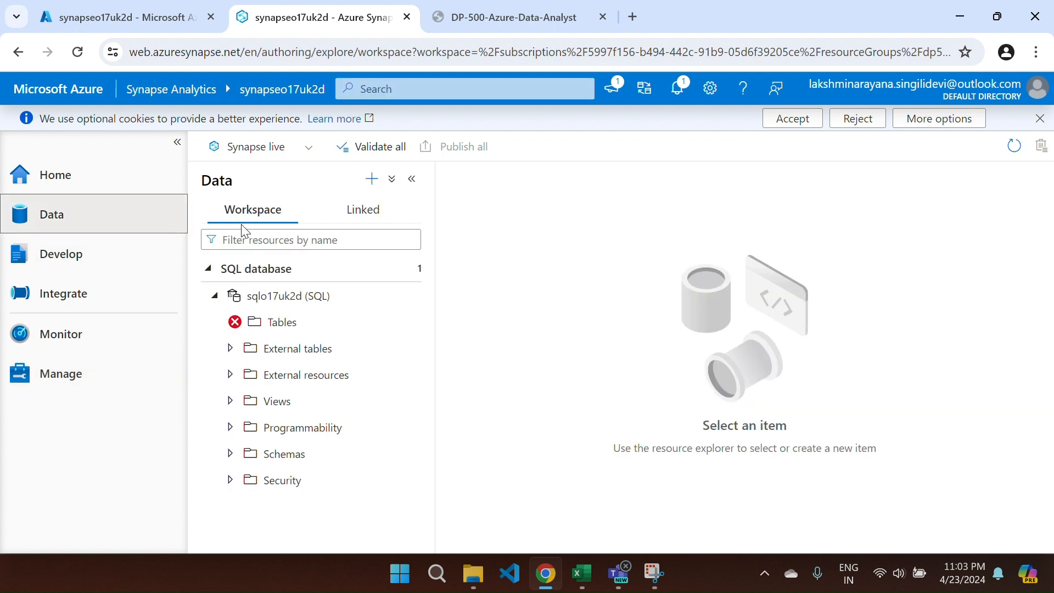
- Refresh the SQL database list and re-expand sqlo17uk2d's Tables folder
{"action": "left_click", "coordinate": [390, 277]}
{"action": "right_click", "coordinate": [390, 276]}
{"action": "left_click", "coordinate": [438, 303]}
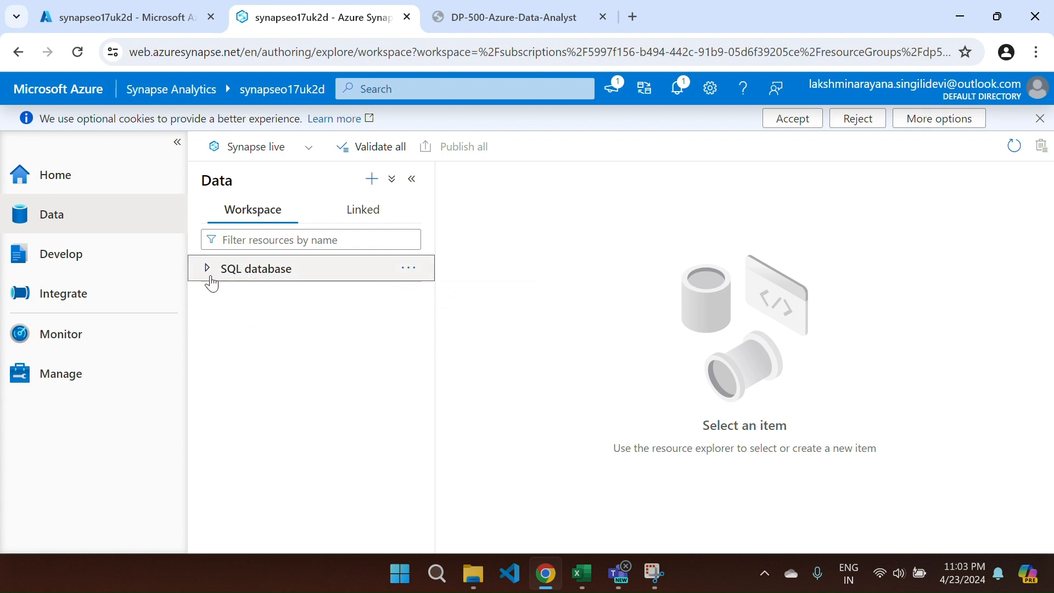
{"action": "left_click", "coordinate": [204, 275]}
{"action": "left_click", "coordinate": [212, 297]}
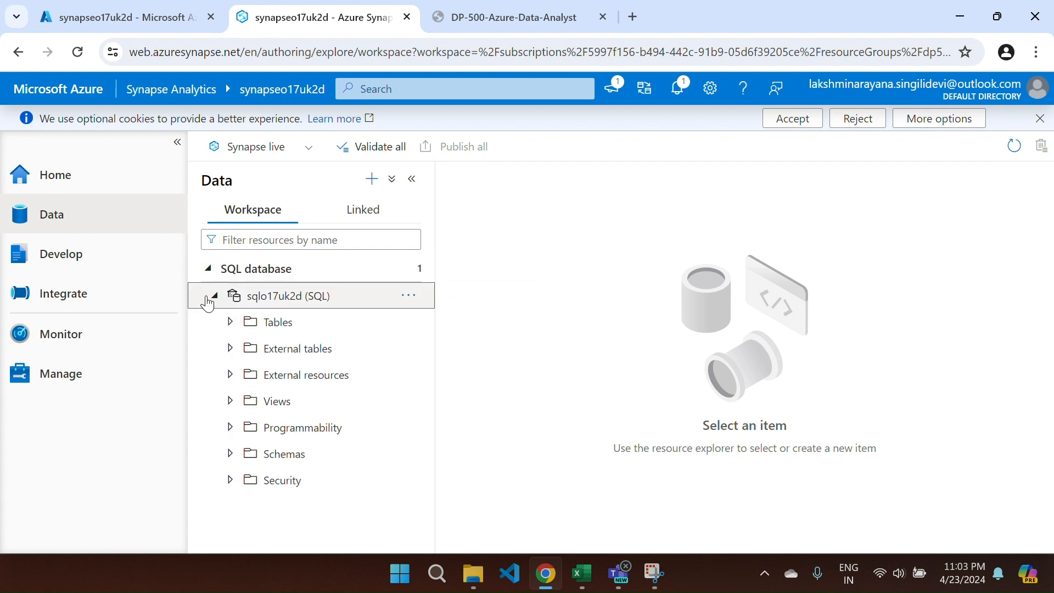
{"action": "left_click", "coordinate": [232, 323]}
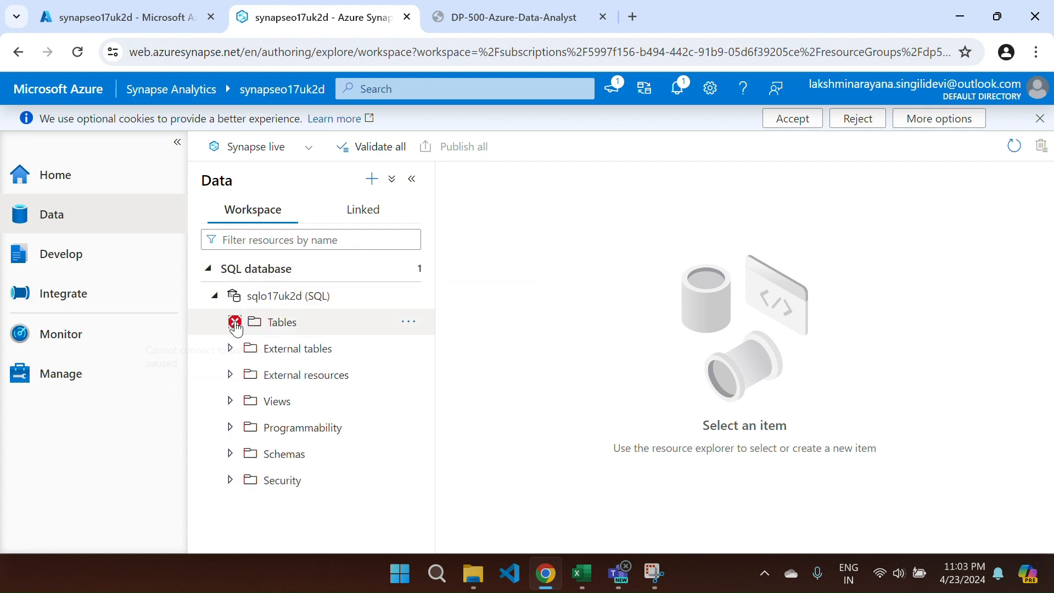
- Refresh the SQL pools list until sqlo17uk2d shows Online, then return to Data
{"action": "left_click", "coordinate": [57, 388]}
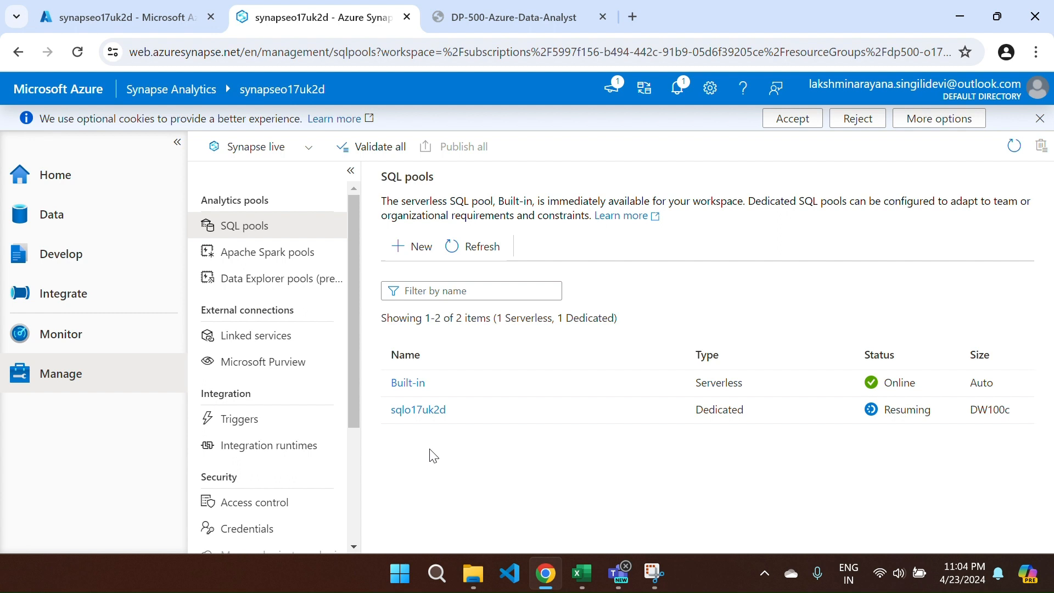
{"action": "left_click", "coordinate": [453, 247]}
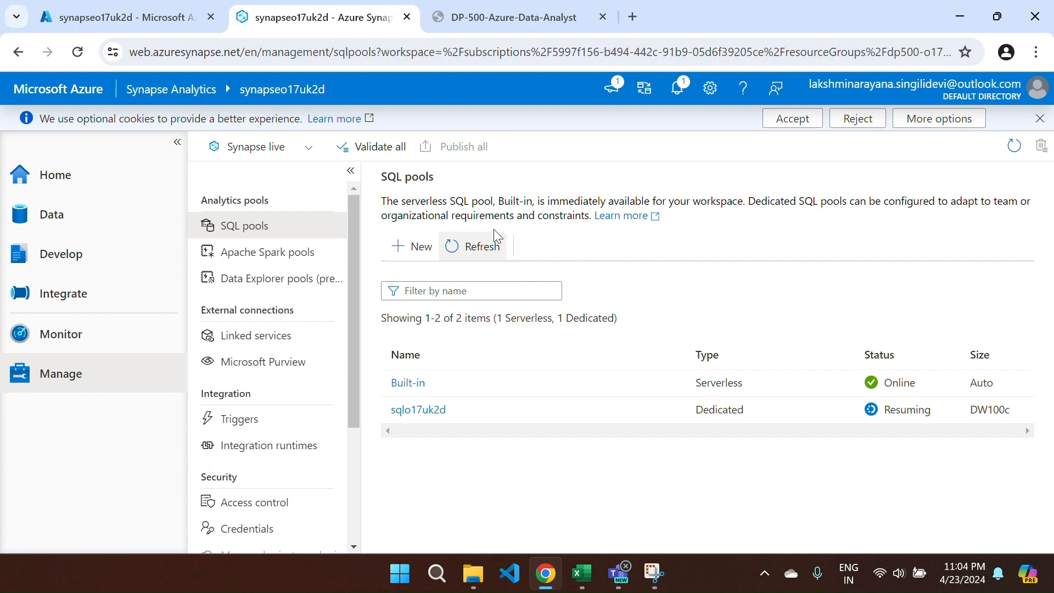
{"action": "left_click_drag", "start_coordinate": [437, 277], "coordinate": [478, 245]}
{"action": "left_click", "coordinate": [449, 247]}
{"action": "left_click", "coordinate": [451, 247]}
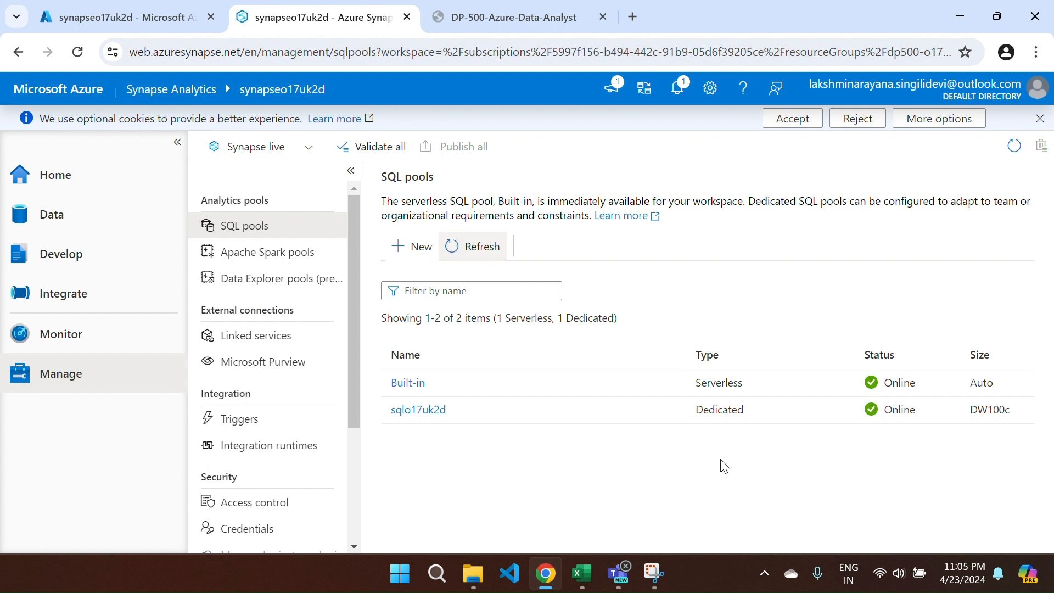
{"action": "left_click", "coordinate": [59, 214]}
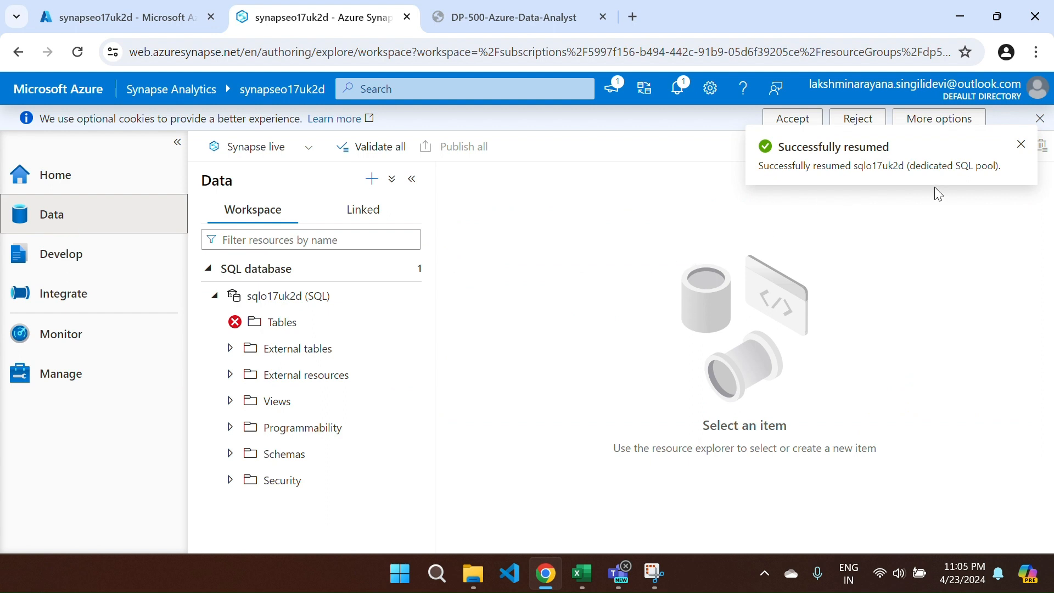
- Refresh the SQL database list and expand sqlo17uk2d's Tables folder to list its tables
{"action": "right_click", "coordinate": [364, 276]}
{"action": "left_click", "coordinate": [406, 295]}
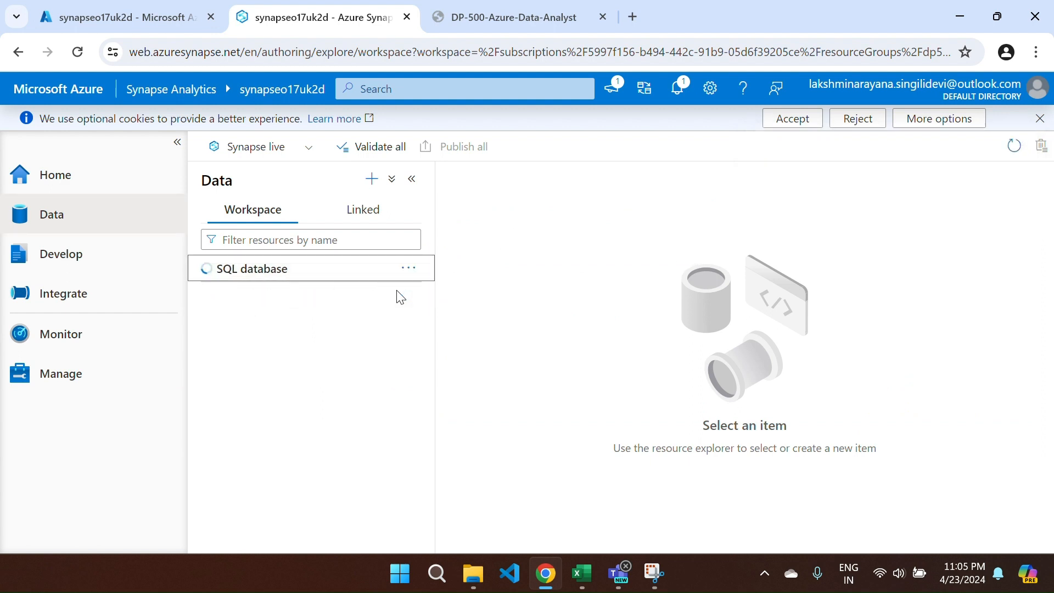
{"action": "left_click", "coordinate": [209, 278]}
{"action": "left_click", "coordinate": [211, 280]}
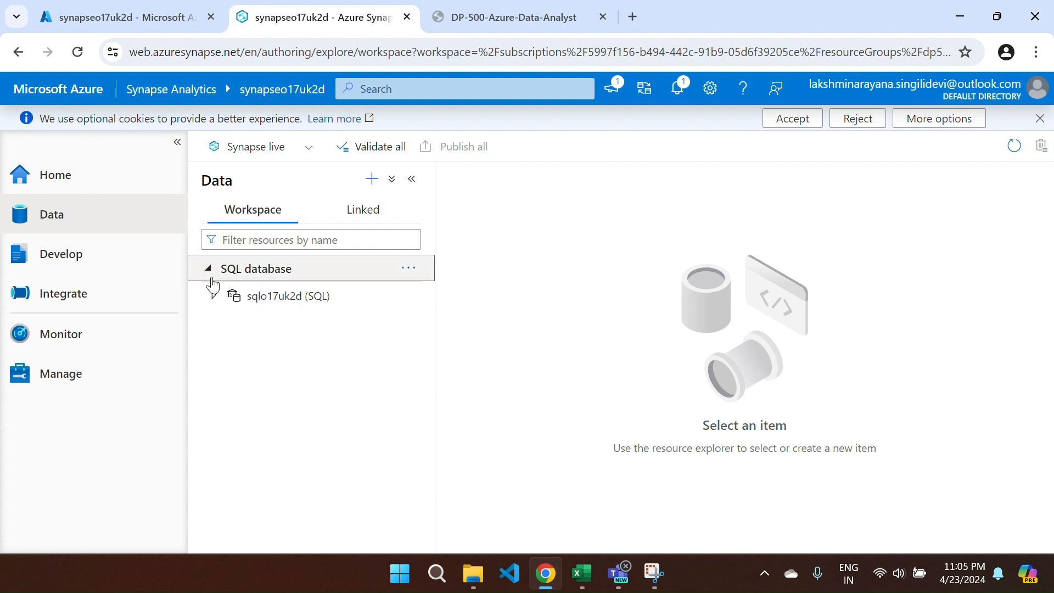
{"action": "left_click", "coordinate": [214, 297]}
{"action": "left_click", "coordinate": [230, 322]}
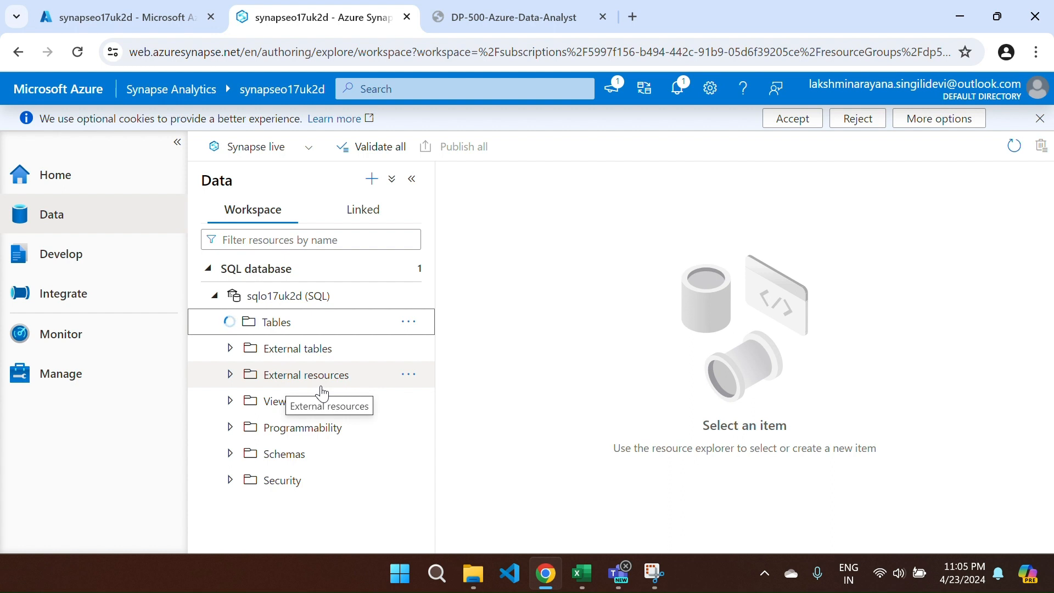
{"action": "scroll", "coordinate": [322, 393], "scroll_direction": "down", "scroll_amount": 3}
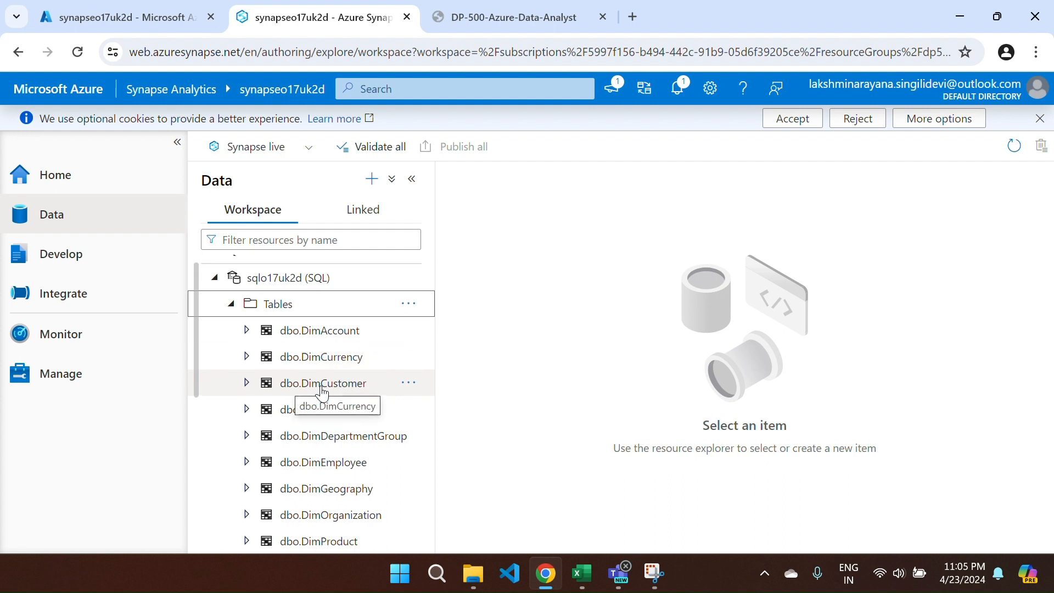
{"action": "scroll", "coordinate": [322, 393], "scroll_direction": "down", "scroll_amount": 3}
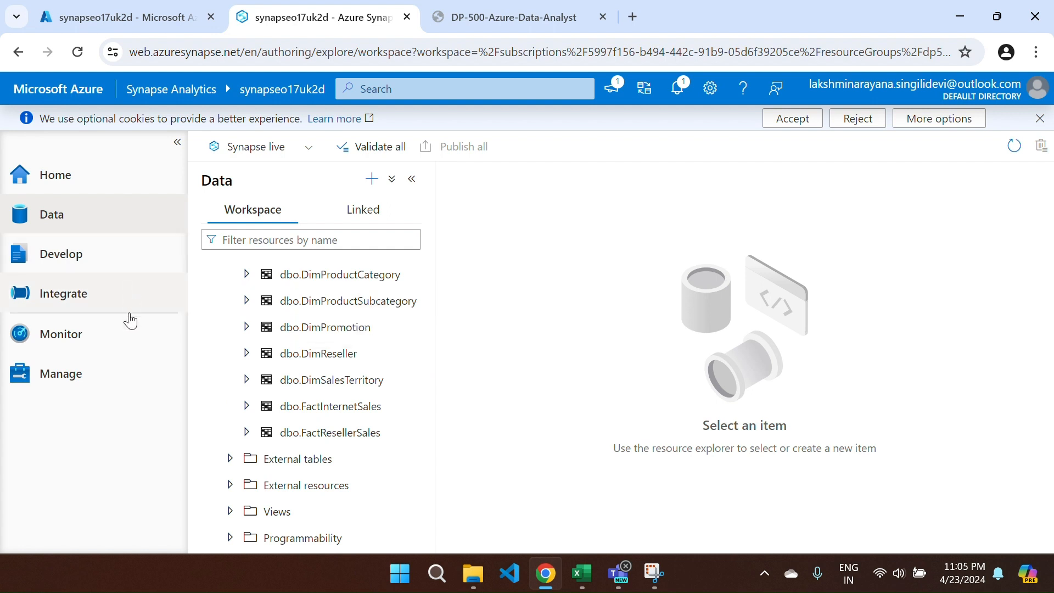
- Check sqlo17uk2d is Online in SQL pools and return to the Data tree
{"action": "left_click", "coordinate": [91, 374]}
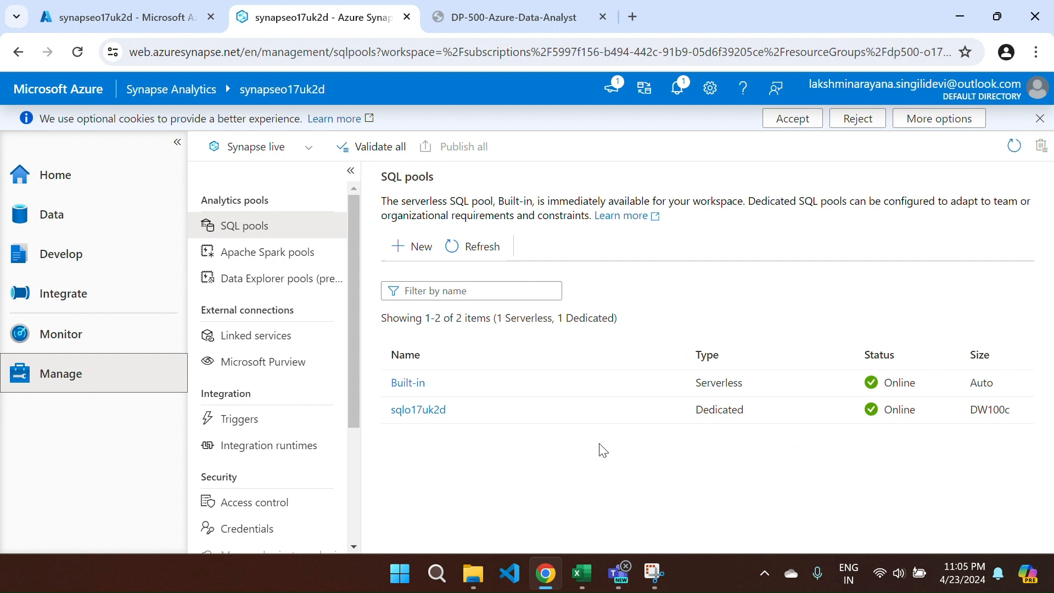
{"action": "left_click", "coordinate": [84, 217]}
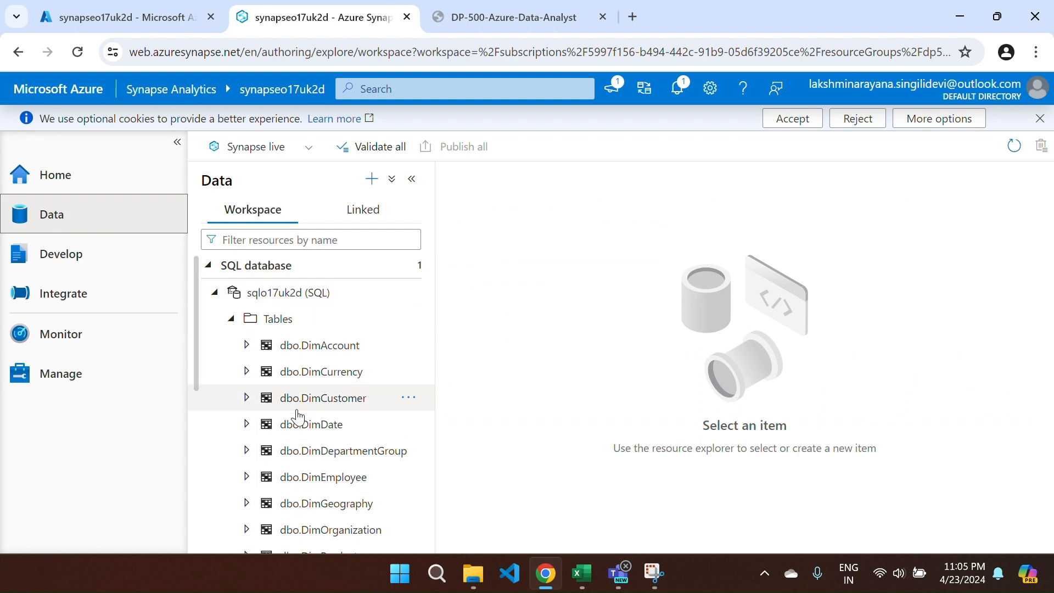
{"action": "scroll", "coordinate": [298, 418], "scroll_direction": "down", "scroll_amount": 5}
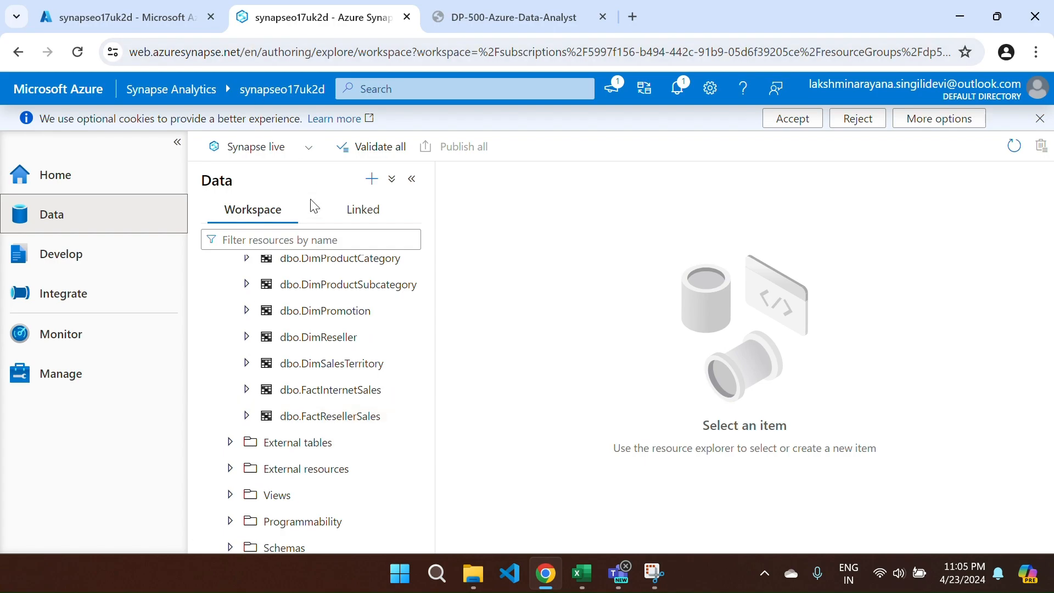
{"action": "key", "text": "ctrl+Tab"}
{"action": "scroll", "coordinate": [431, 405], "scroll_direction": "down", "scroll_amount": 6}
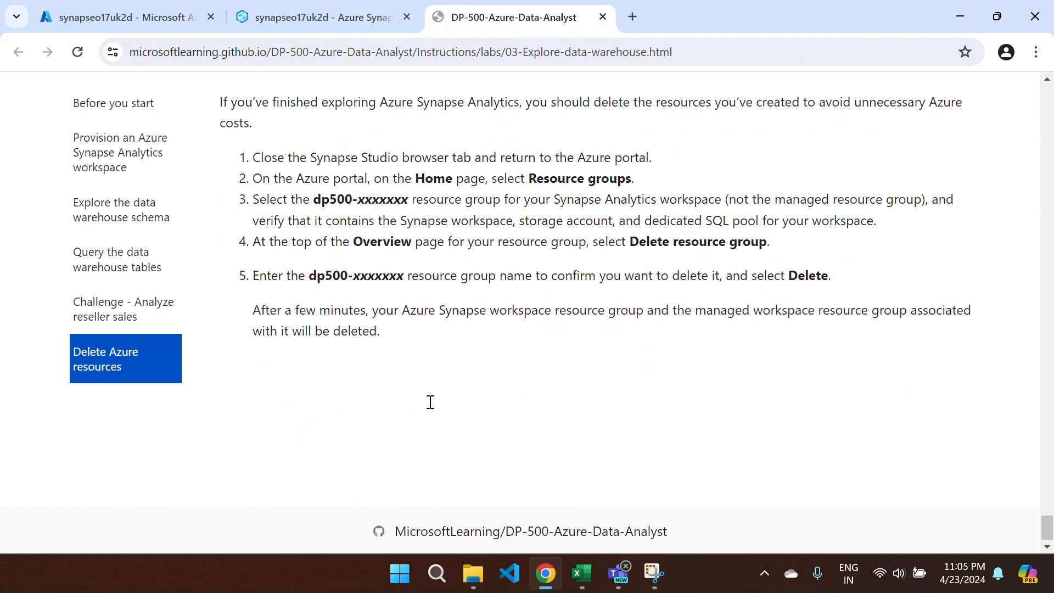
{"action": "scroll", "coordinate": [430, 403], "scroll_direction": "up", "scroll_amount": 11}
{"action": "scroll", "coordinate": [430, 403], "scroll_direction": "up", "scroll_amount": 20}
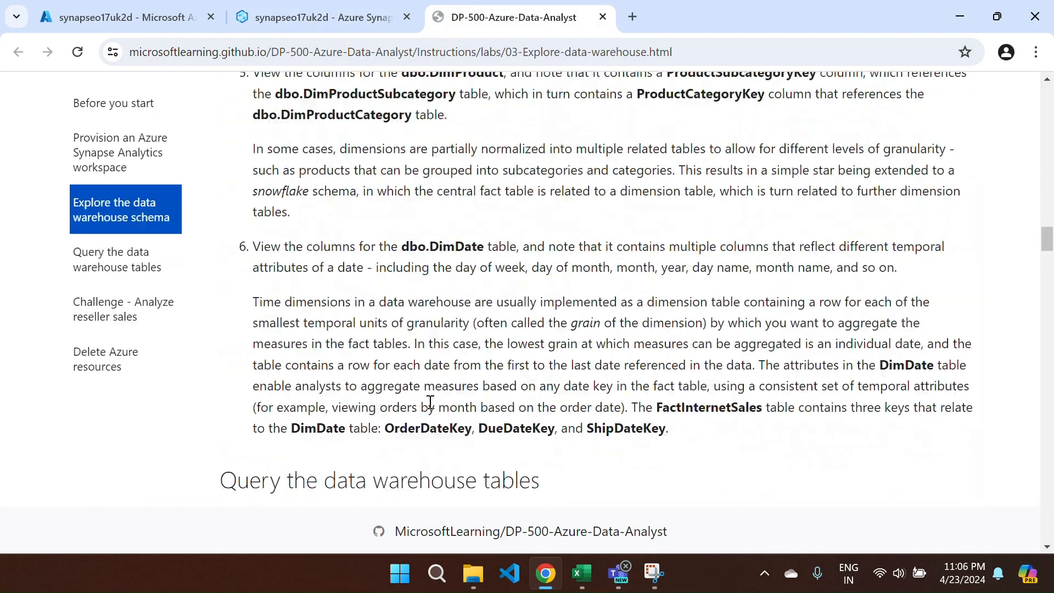
{"action": "scroll", "coordinate": [430, 403], "scroll_direction": "down", "scroll_amount": 12}
{"action": "scroll", "coordinate": [407, 282], "scroll_direction": "up", "scroll_amount": 2}
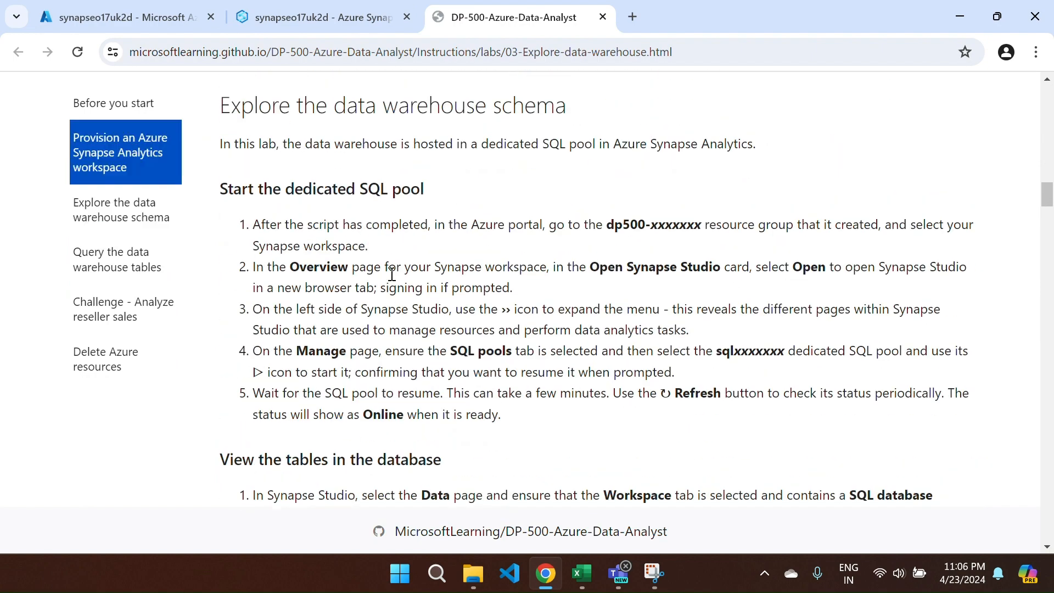
{"action": "scroll", "coordinate": [500, 204], "scroll_direction": "down", "scroll_amount": 1}
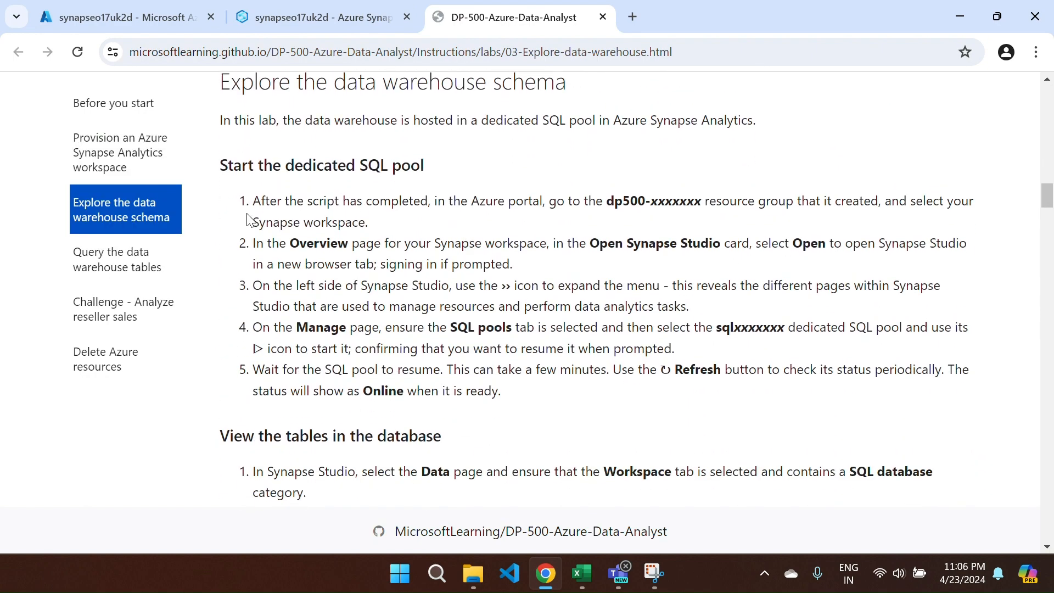
{"action": "scroll", "coordinate": [416, 254], "scroll_direction": "down", "scroll_amount": 5}
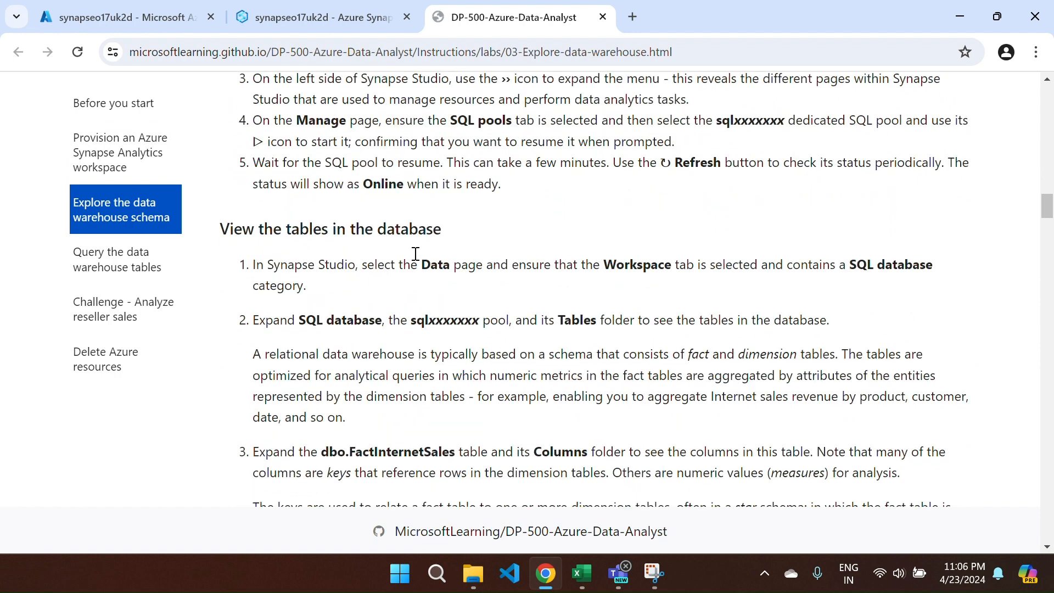
{"action": "scroll", "coordinate": [415, 253], "scroll_direction": "down", "scroll_amount": 1}
{"action": "scroll", "coordinate": [399, 242], "scroll_direction": "up", "scroll_amount": 1}
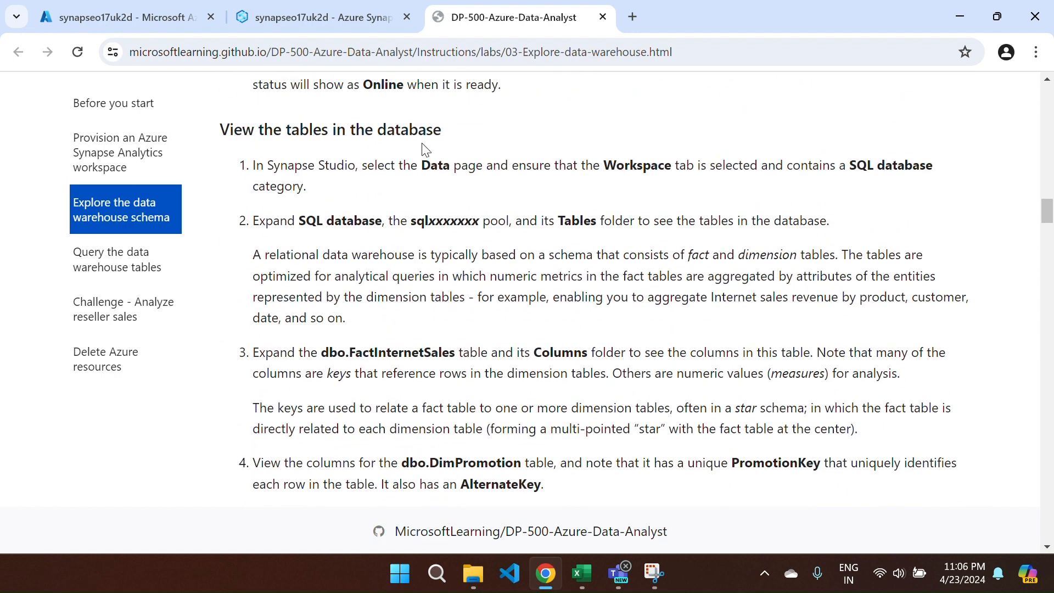
{"action": "left_click", "coordinate": [373, 17]}
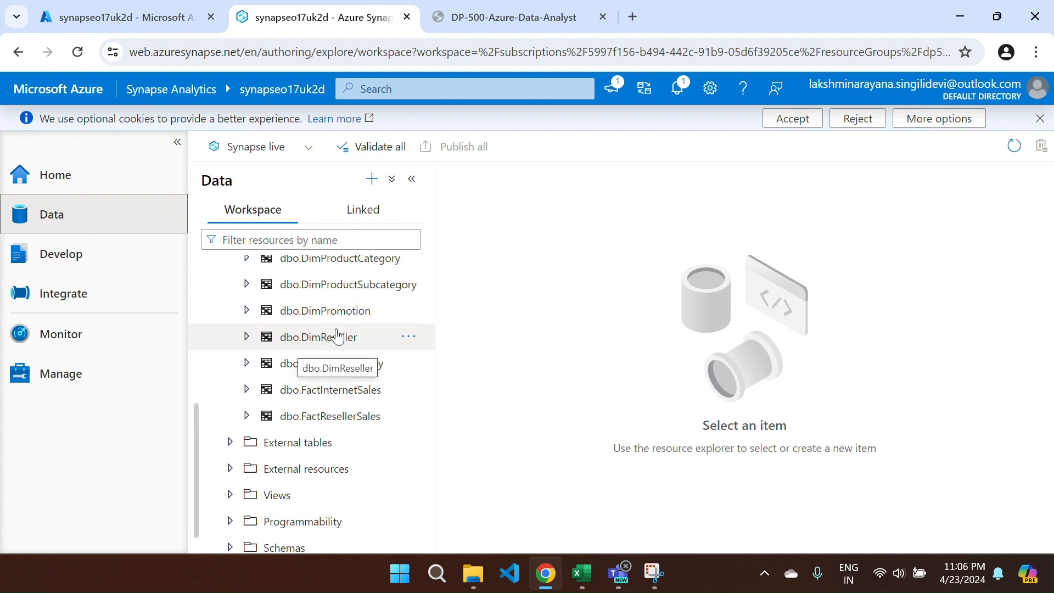
{"action": "scroll", "coordinate": [338, 336], "scroll_direction": "up", "scroll_amount": 5}
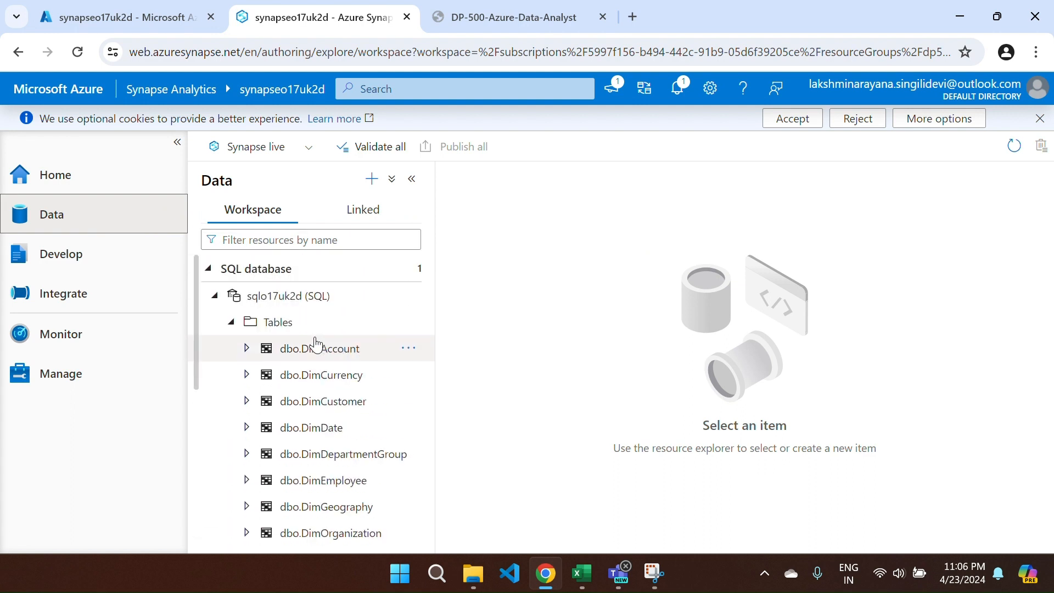
{"action": "left_click", "coordinate": [232, 323]}
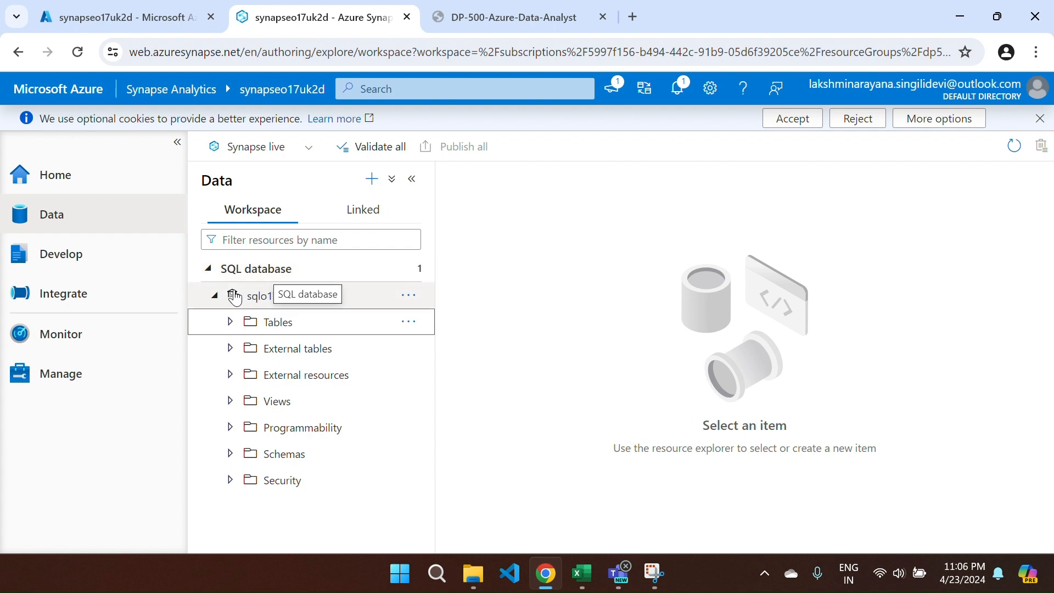
{"action": "left_click", "coordinate": [215, 296]}
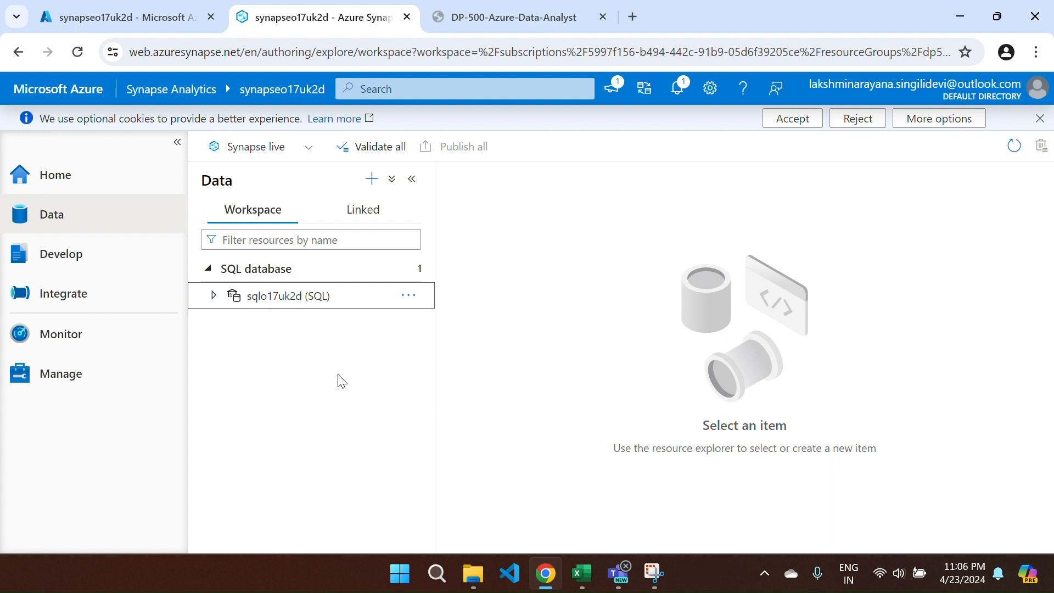
{"action": "left_click", "coordinate": [215, 297]}
{"action": "left_click", "coordinate": [232, 323]}
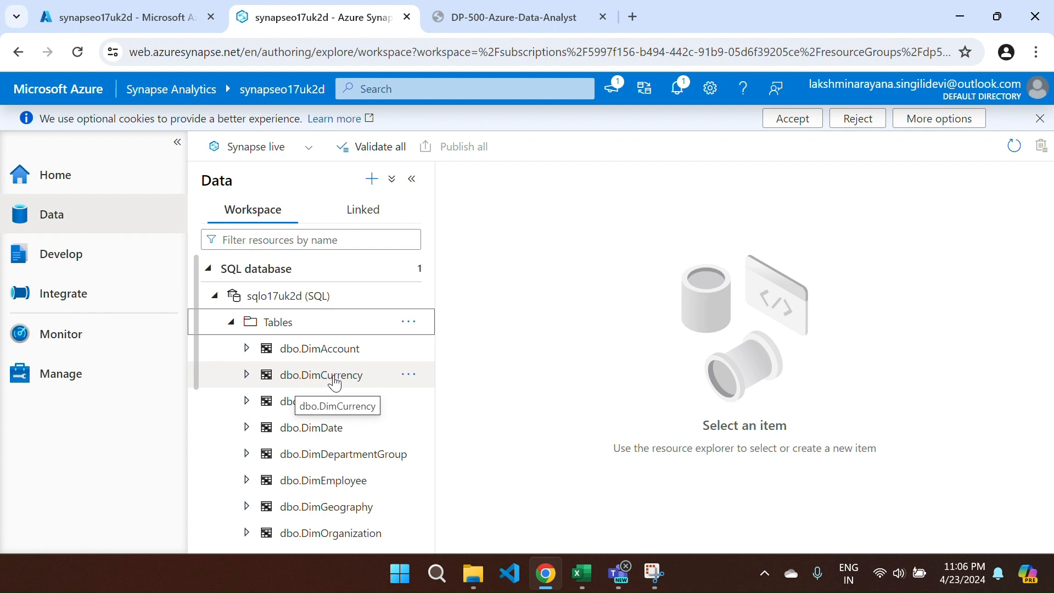
{"action": "scroll", "coordinate": [336, 382], "scroll_direction": "down", "scroll_amount": 1}
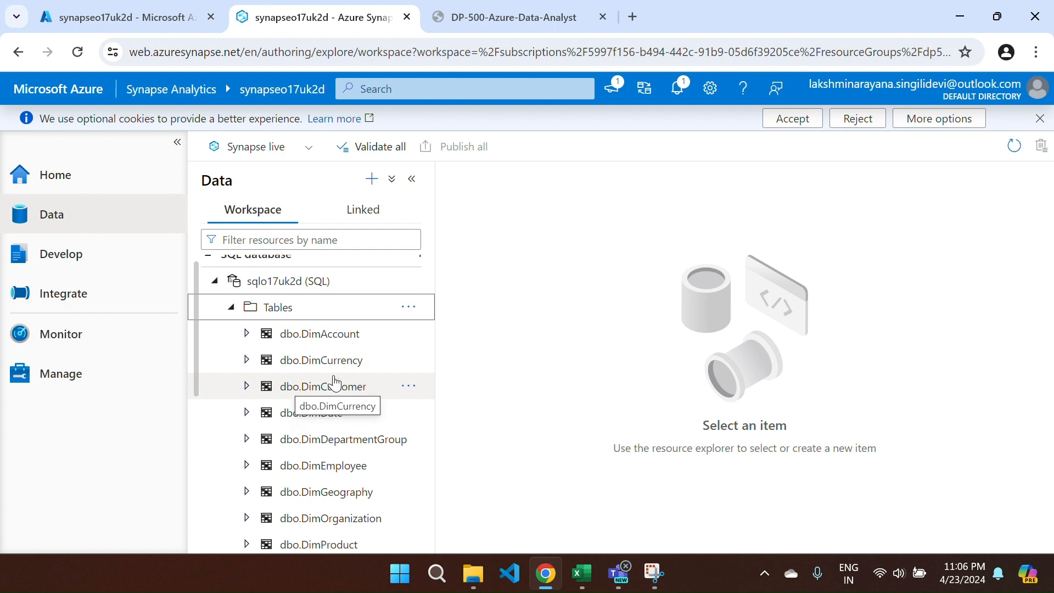
{"action": "scroll", "coordinate": [334, 414], "scroll_direction": "down", "scroll_amount": 5}
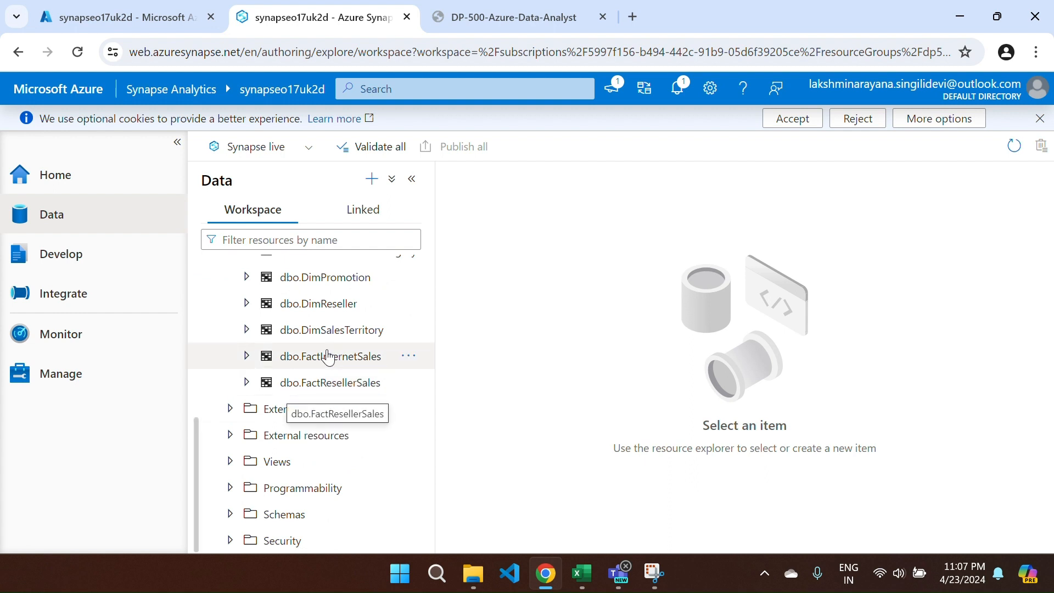
- Expand dbo.FactInternetSales and browse its Columns list
{"action": "left_click", "coordinate": [256, 357]}
{"action": "left_click", "coordinate": [254, 355]}
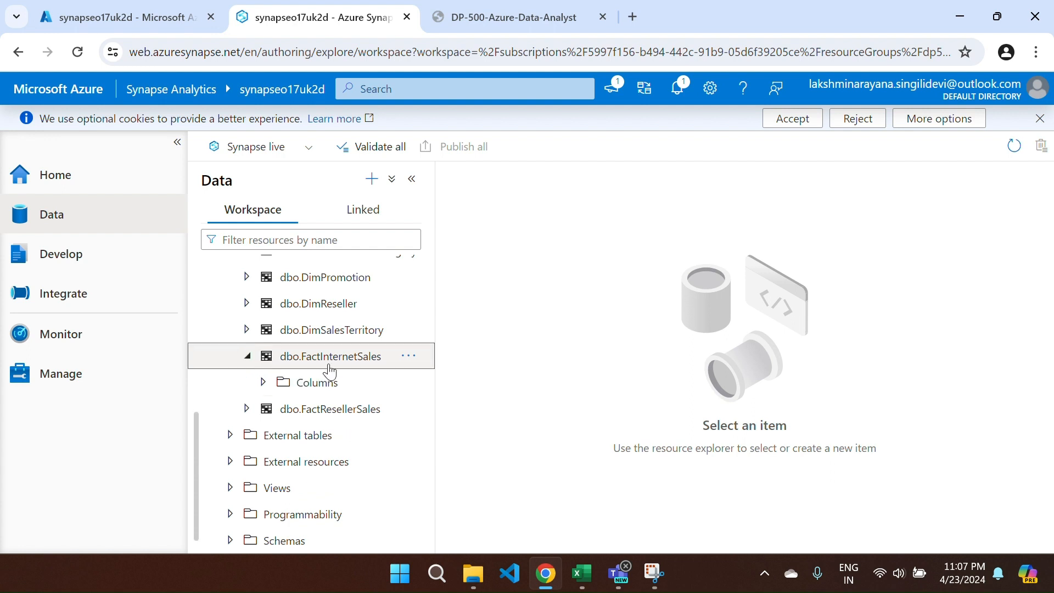
{"action": "left_click", "coordinate": [263, 384]}
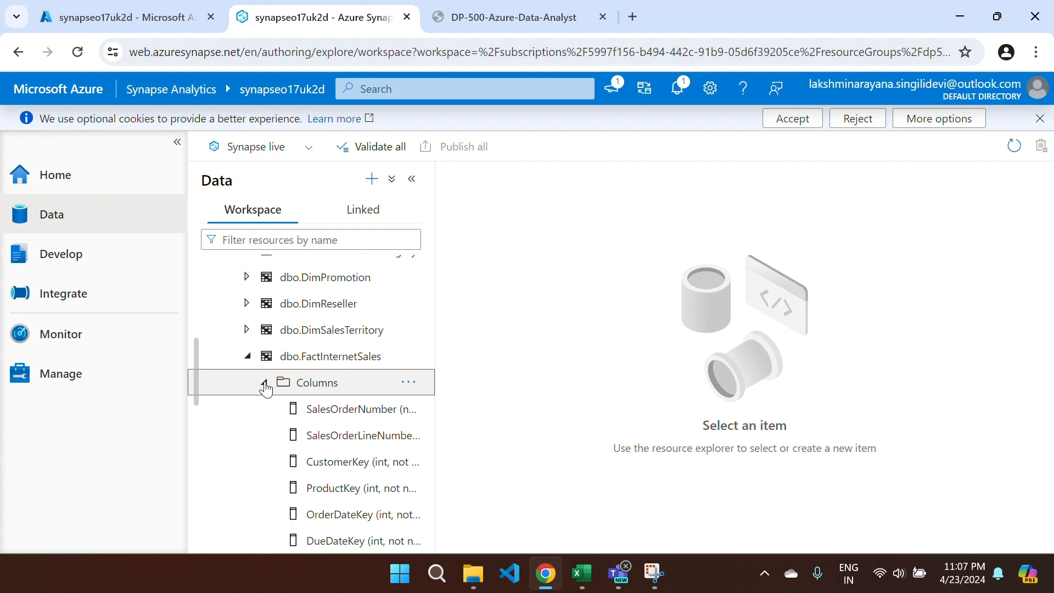
{"action": "scroll", "coordinate": [265, 389], "scroll_direction": "down", "scroll_amount": 1}
{"action": "scroll", "coordinate": [266, 389], "scroll_direction": "down", "scroll_amount": 3}
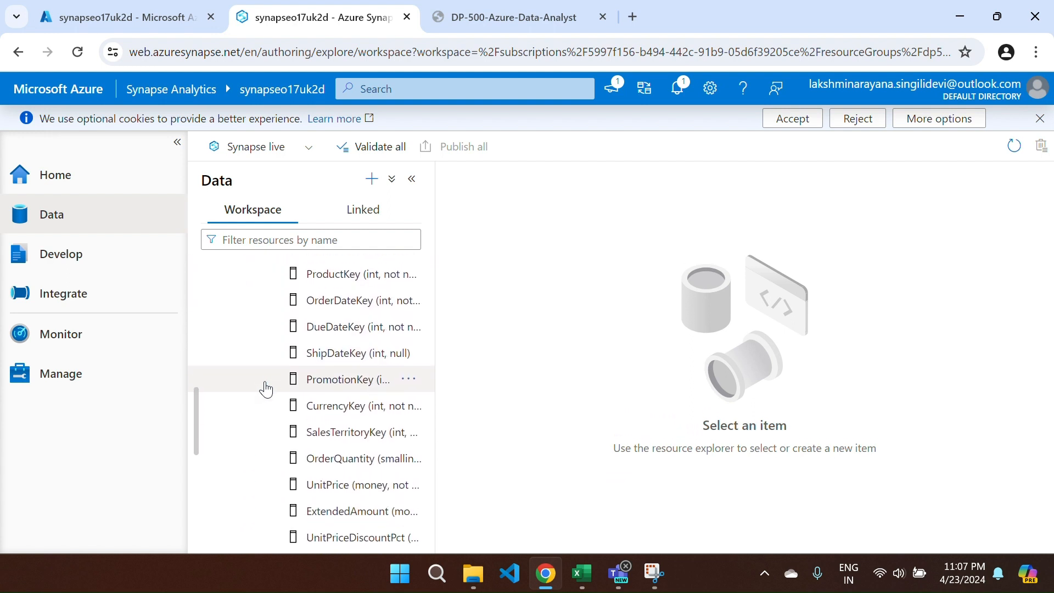
{"action": "scroll", "coordinate": [266, 388], "scroll_direction": "down", "scroll_amount": 6}
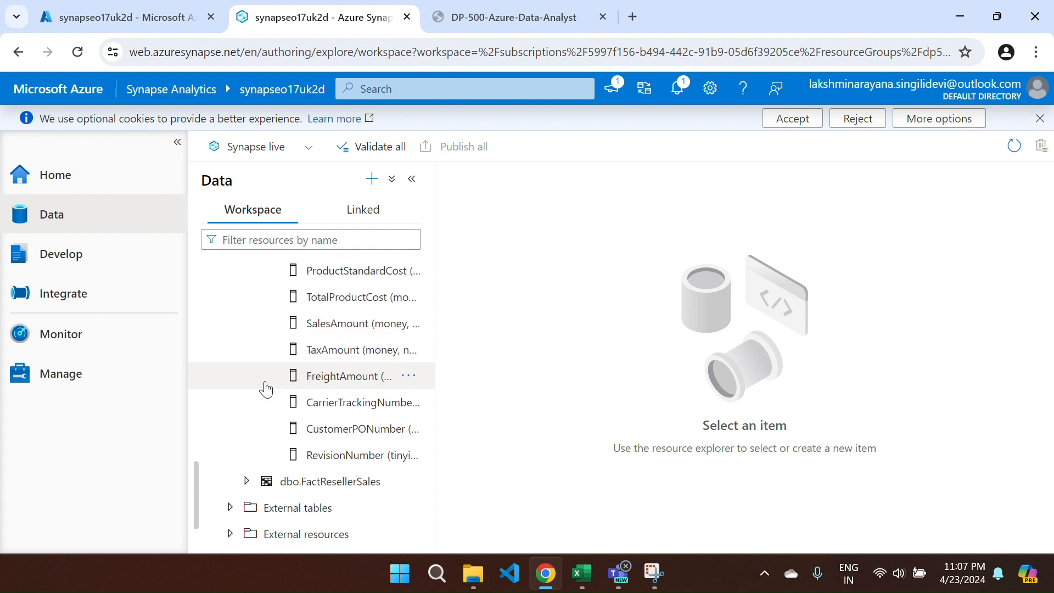
{"action": "scroll", "coordinate": [266, 389], "scroll_direction": "up", "scroll_amount": 10}
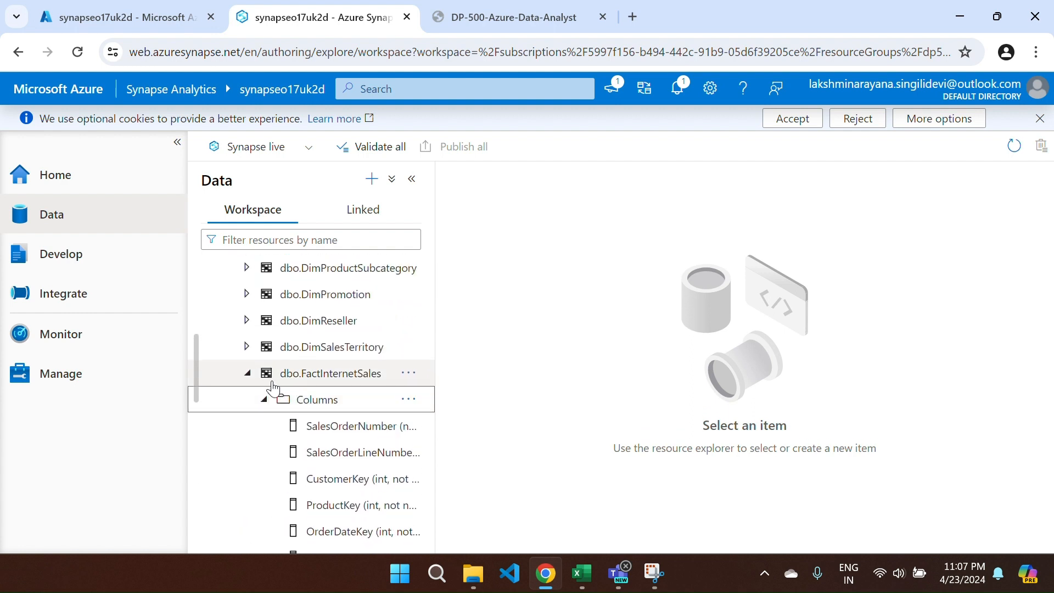
{"action": "scroll", "coordinate": [273, 389], "scroll_direction": "up", "scroll_amount": 5}
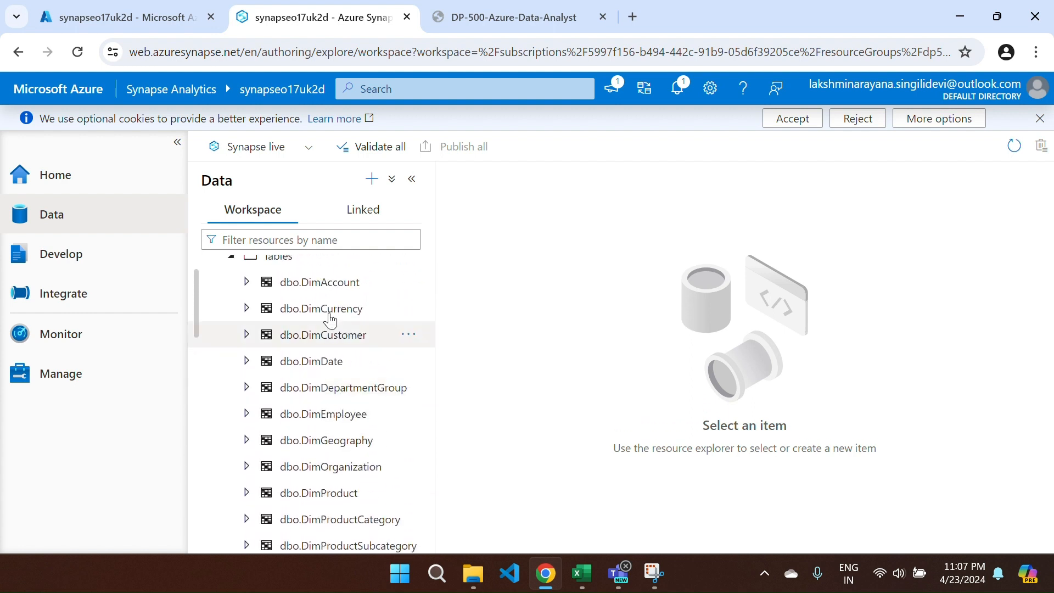
- Finish reviewing the FactInternetSales columns and collapse the table back up
{"action": "scroll", "coordinate": [307, 486], "scroll_direction": "down", "scroll_amount": 3}
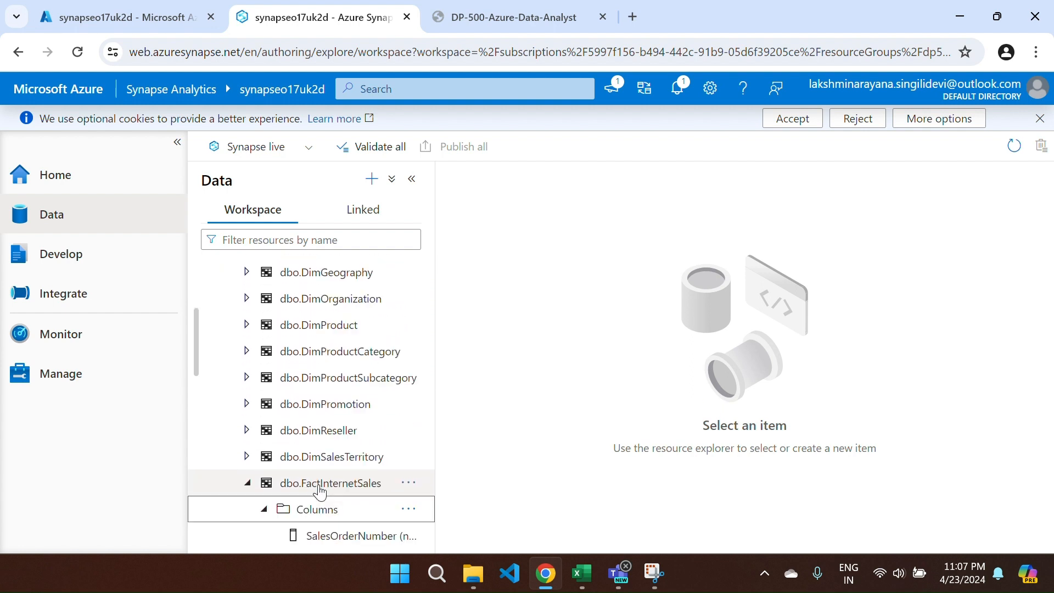
{"action": "scroll", "coordinate": [320, 490], "scroll_direction": "down", "scroll_amount": 4}
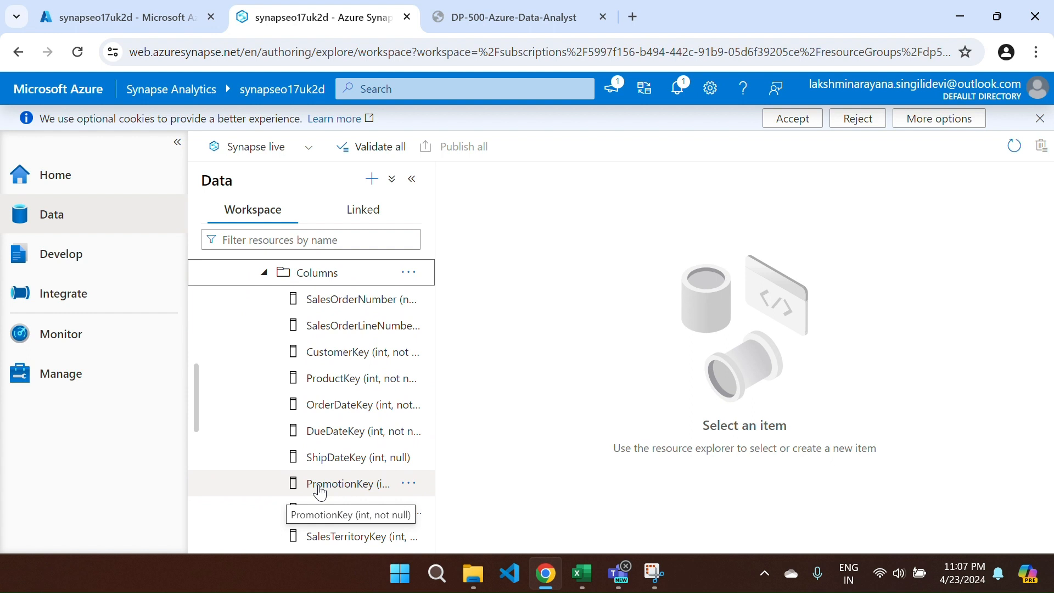
{"action": "scroll", "coordinate": [320, 491], "scroll_direction": "down", "scroll_amount": 1}
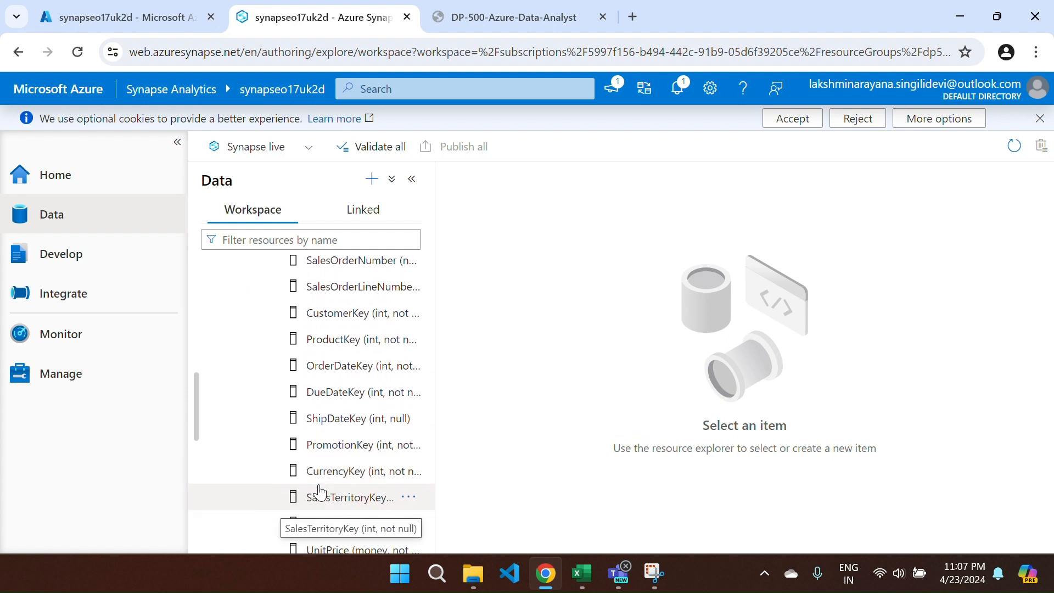
{"action": "scroll", "coordinate": [321, 490], "scroll_direction": "down", "scroll_amount": 2}
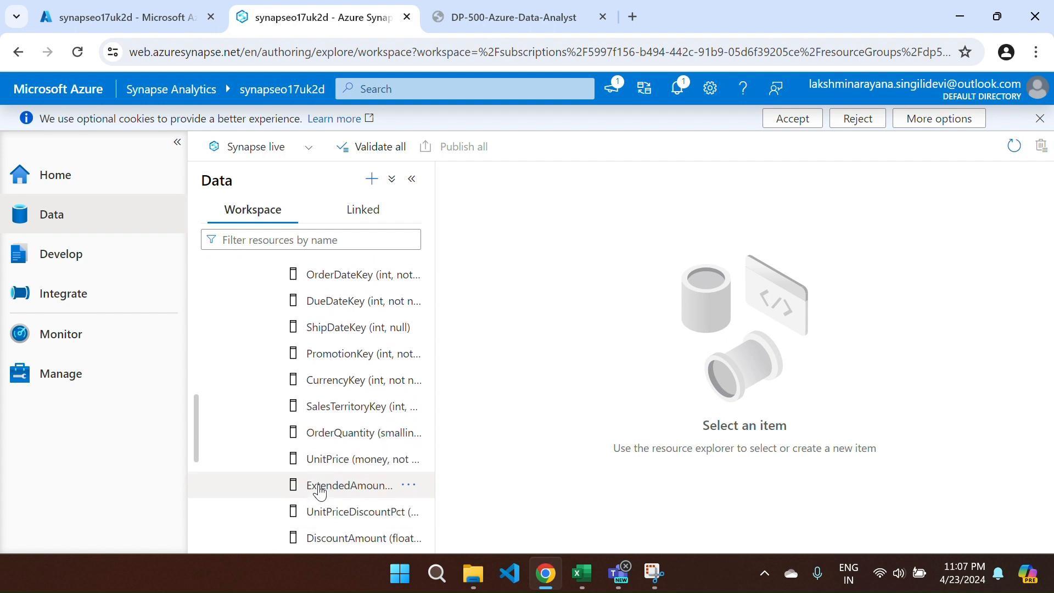
{"action": "scroll", "coordinate": [284, 489], "scroll_direction": "up", "scroll_amount": 6}
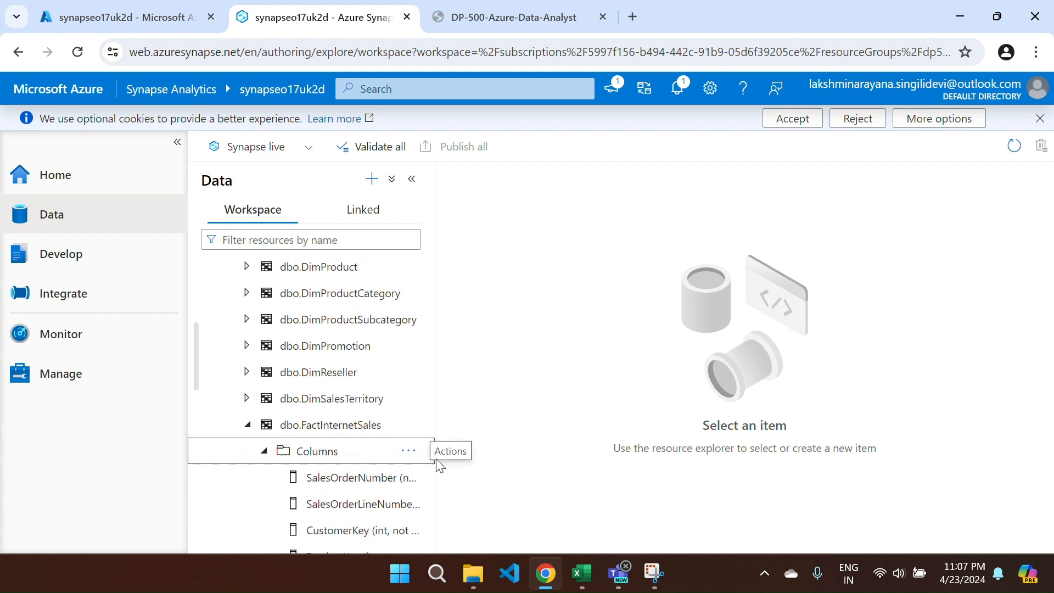
{"action": "scroll", "coordinate": [317, 464], "scroll_direction": "down", "scroll_amount": 2}
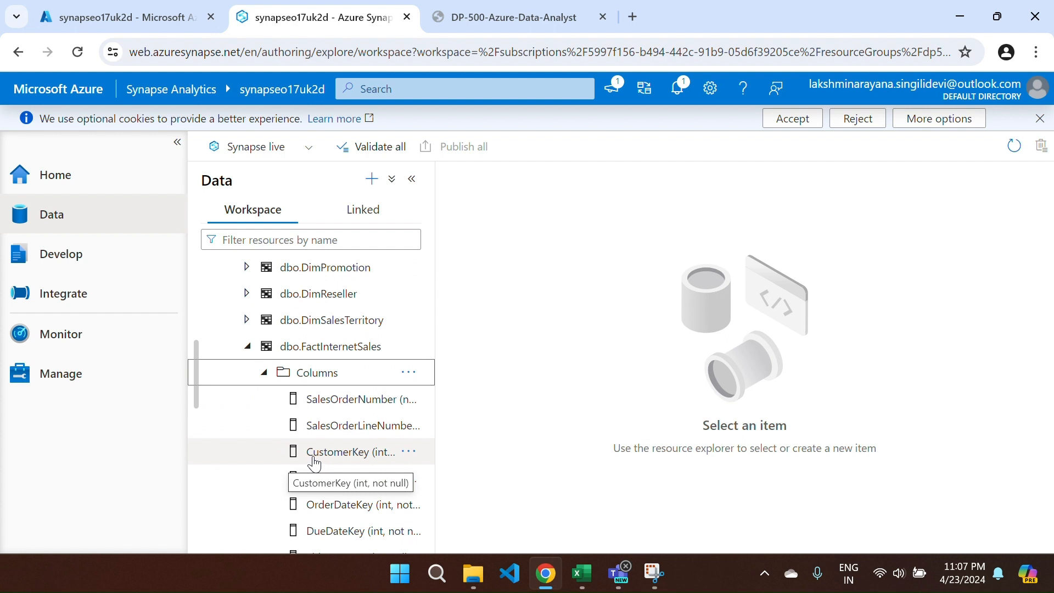
{"action": "left_click", "coordinate": [248, 351]}
{"action": "left_click", "coordinate": [248, 347]}
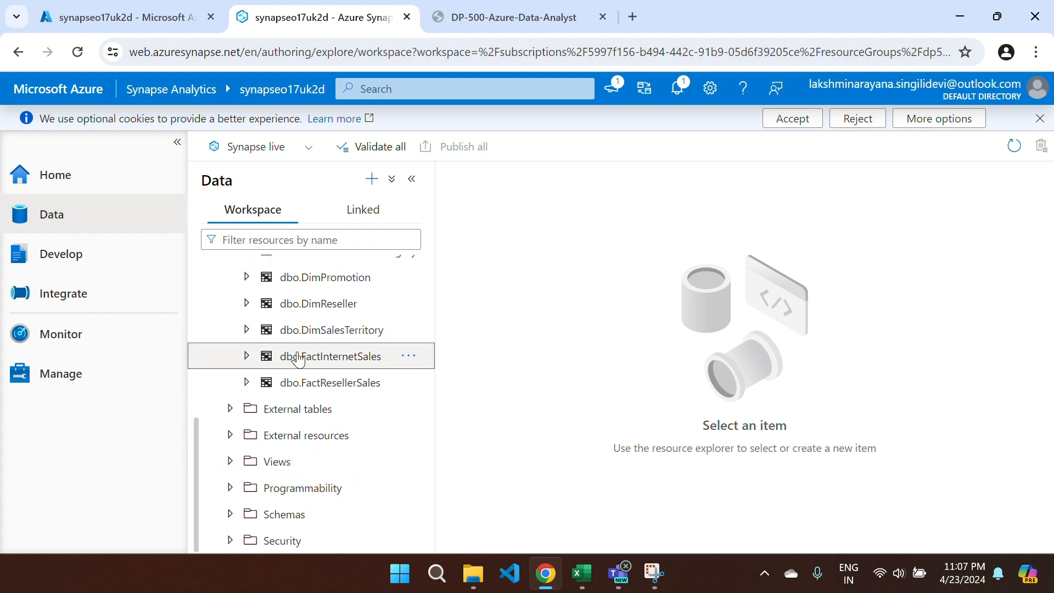
{"action": "scroll", "coordinate": [300, 359], "scroll_direction": "up", "scroll_amount": 2}
{"action": "left_click", "coordinate": [245, 353]}
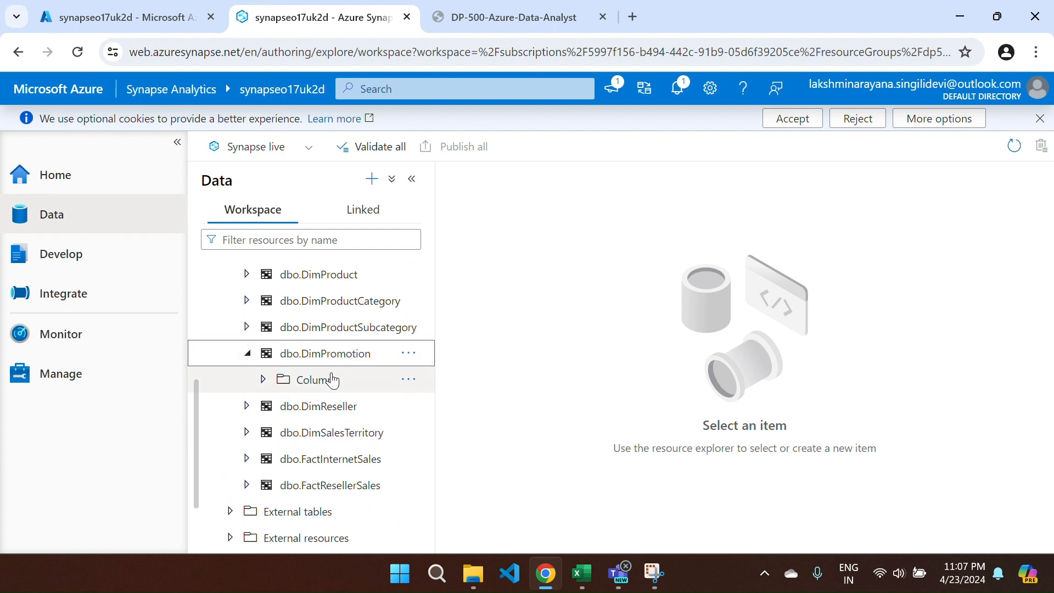
{"action": "left_click", "coordinate": [263, 379]}
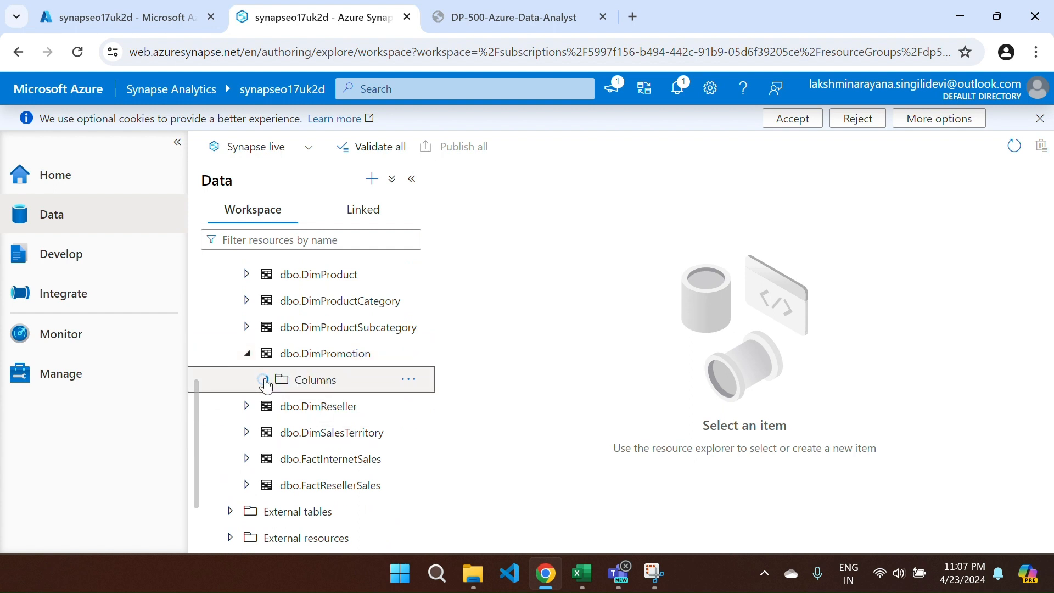
{"action": "scroll", "coordinate": [275, 387], "scroll_direction": "down", "scroll_amount": 1}
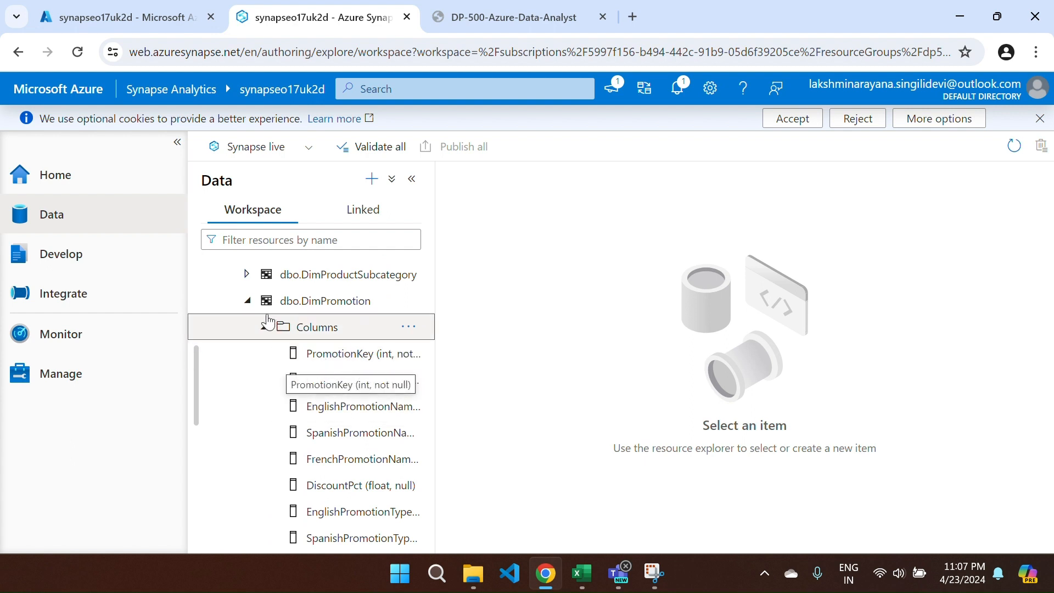
{"action": "left_click", "coordinate": [247, 300]}
{"action": "left_click", "coordinate": [246, 379]}
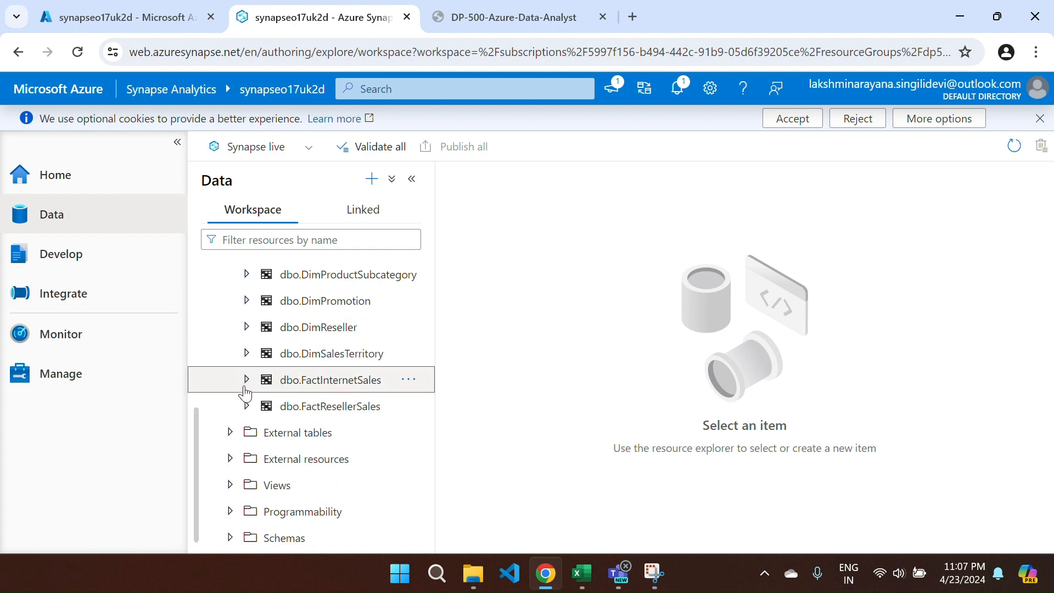
{"action": "scroll", "coordinate": [314, 444], "scroll_direction": "down", "scroll_amount": 2}
{"action": "scroll", "coordinate": [317, 448], "scroll_direction": "down", "scroll_amount": 2}
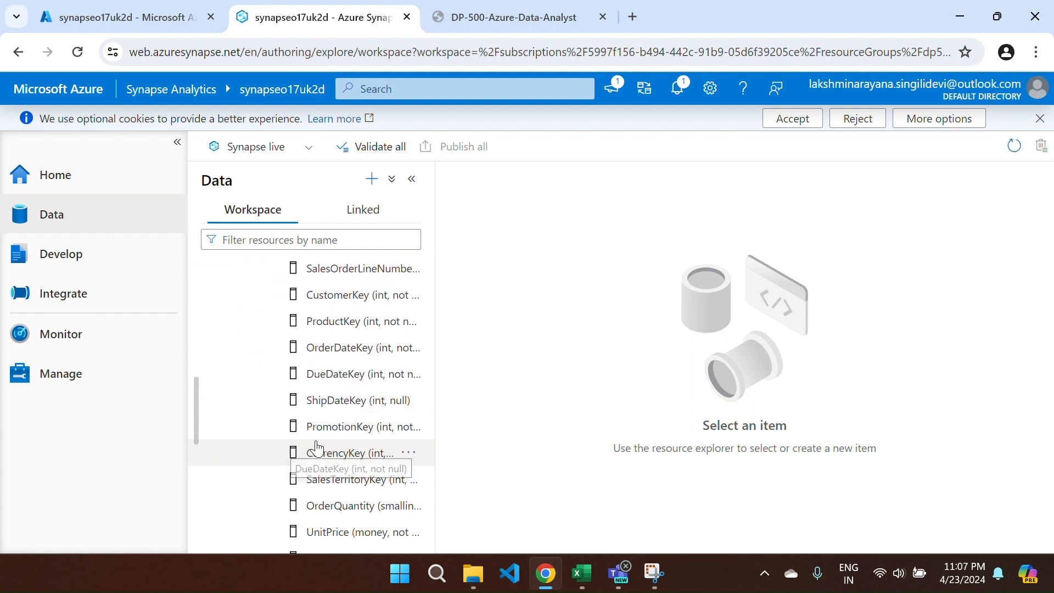
{"action": "scroll", "coordinate": [357, 404], "scroll_direction": "up", "scroll_amount": 4}
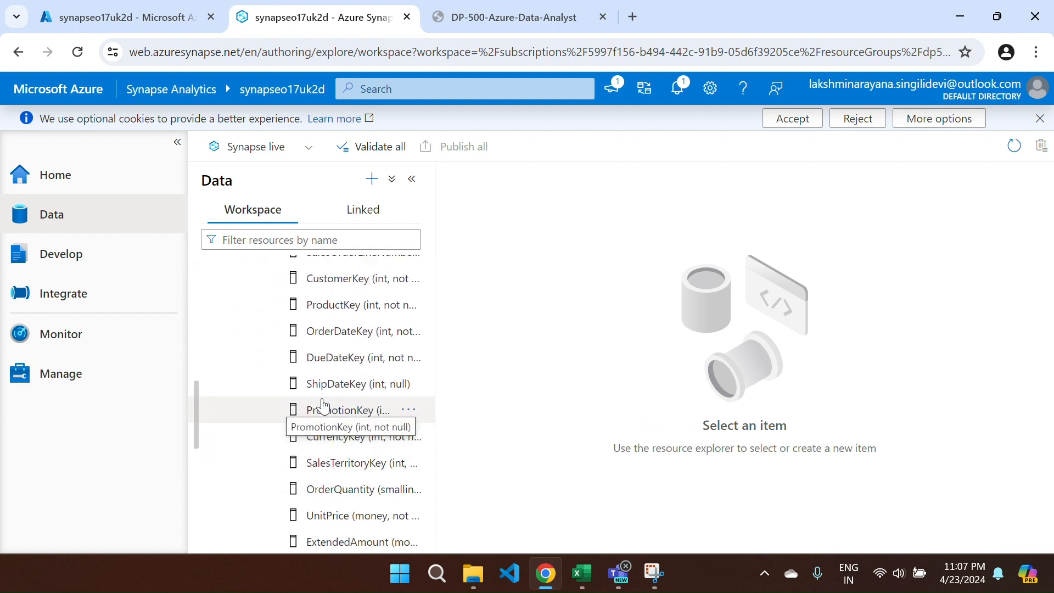
{"action": "left_click", "coordinate": [247, 380]}
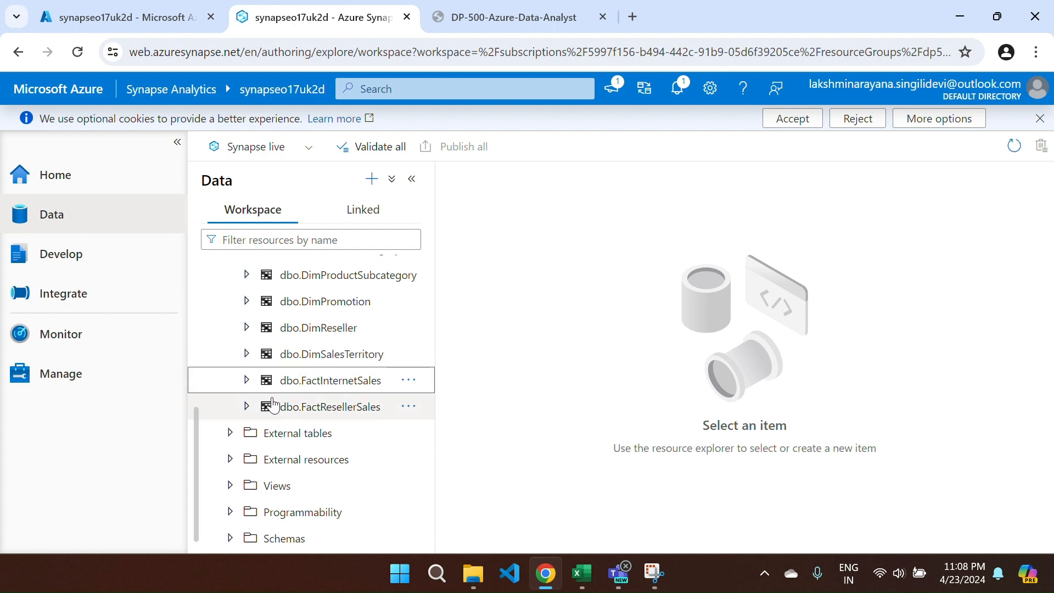
{"action": "scroll", "coordinate": [272, 405], "scroll_direction": "up", "scroll_amount": 5}
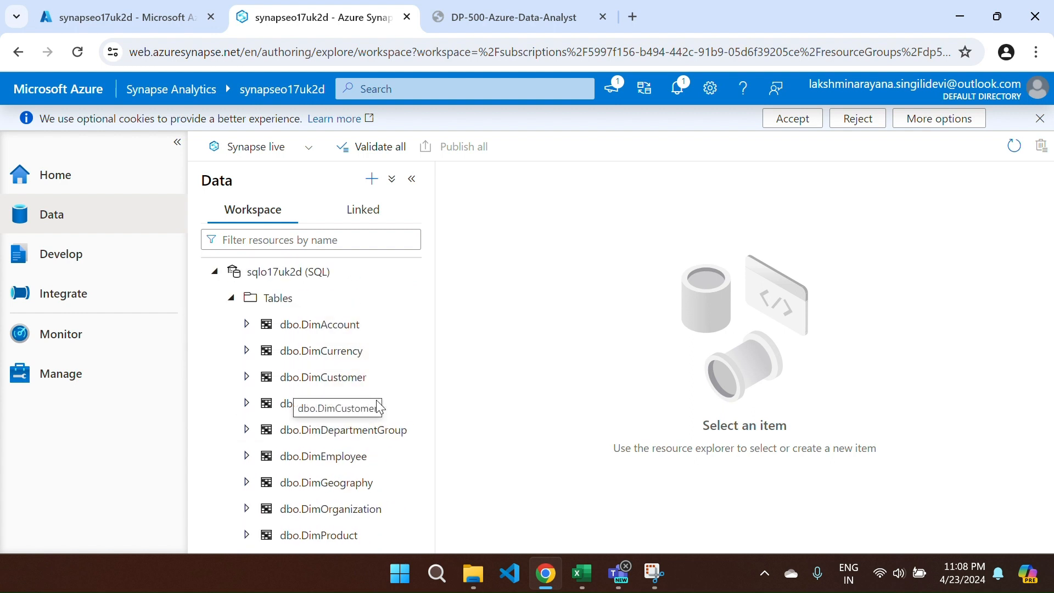
{"action": "scroll", "coordinate": [395, 462], "scroll_direction": "down", "scroll_amount": 3}
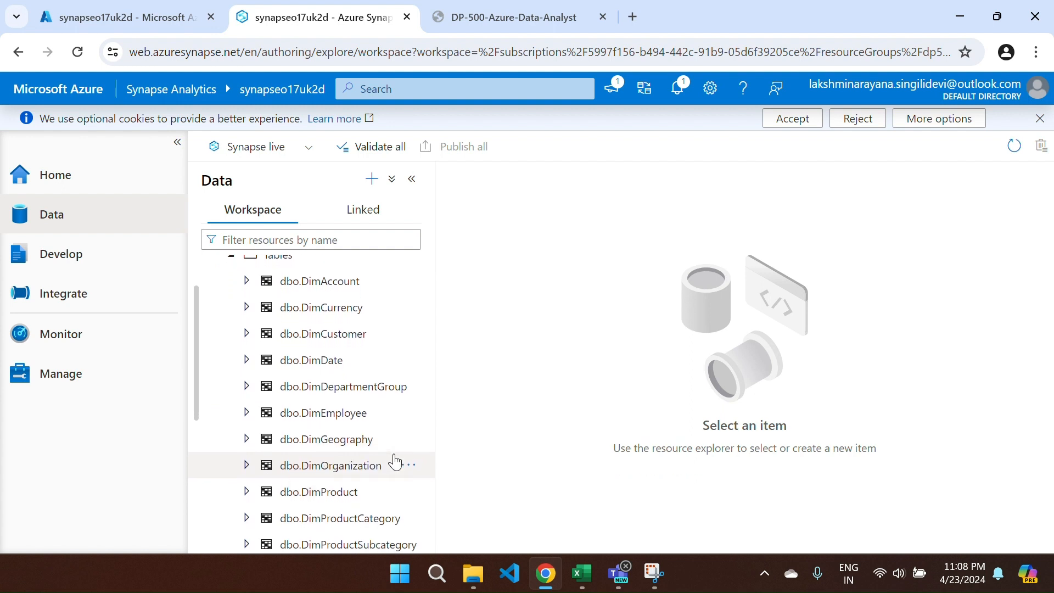
{"action": "scroll", "coordinate": [395, 461], "scroll_direction": "down", "scroll_amount": 3}
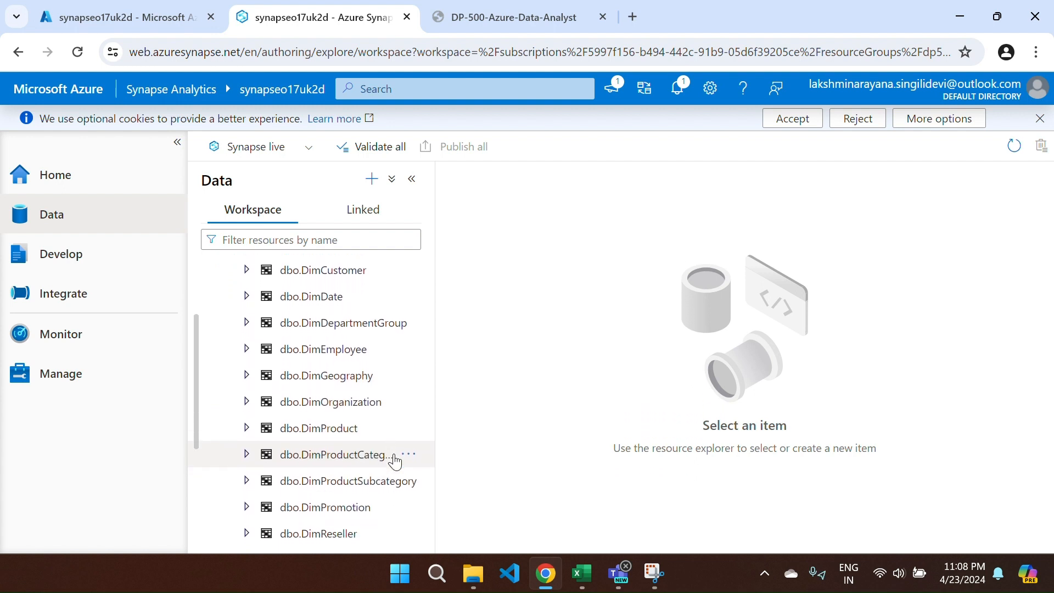
{"action": "scroll", "coordinate": [395, 461], "scroll_direction": "down", "scroll_amount": 2}
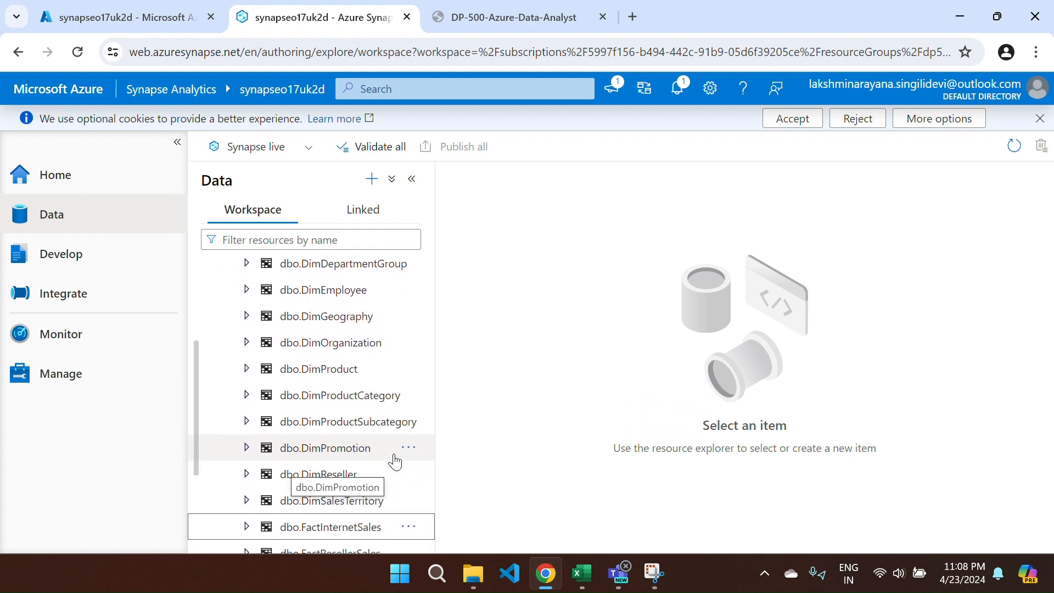
{"action": "scroll", "coordinate": [395, 461], "scroll_direction": "down", "scroll_amount": 3}
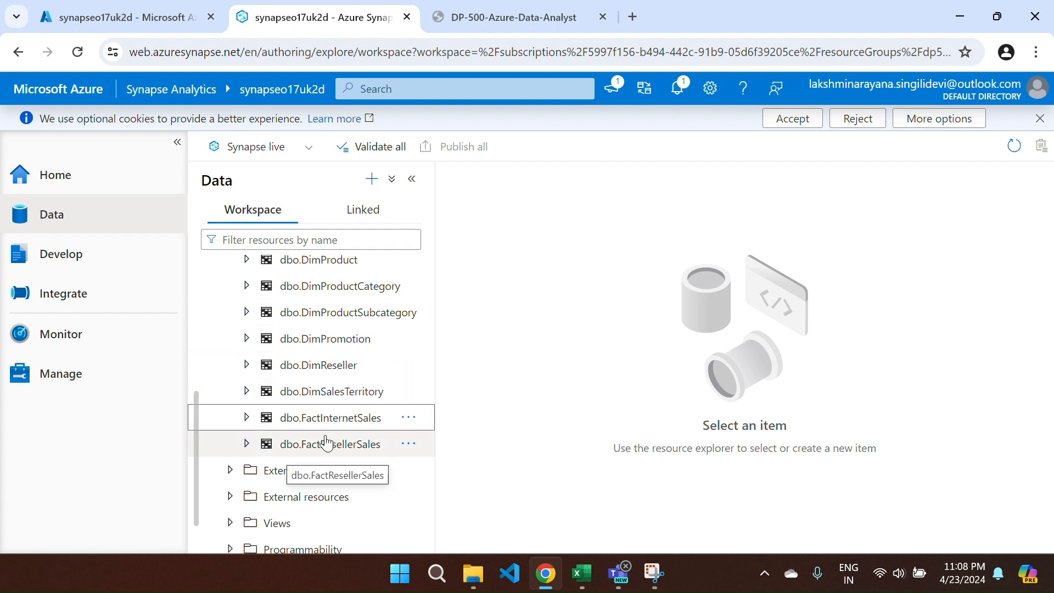
{"action": "scroll", "coordinate": [326, 443], "scroll_direction": "up", "scroll_amount": 6}
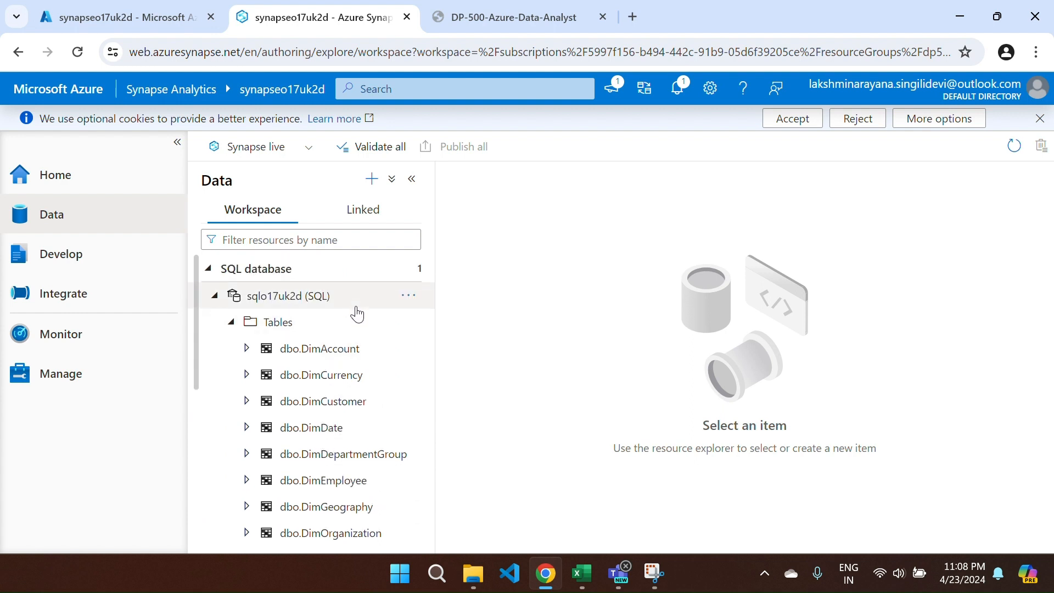
- Create a new empty SQL script on the sqlo17uk2d database
{"action": "right_click", "coordinate": [358, 311]}
{"action": "mouse_move", "coordinate": [496, 329]}
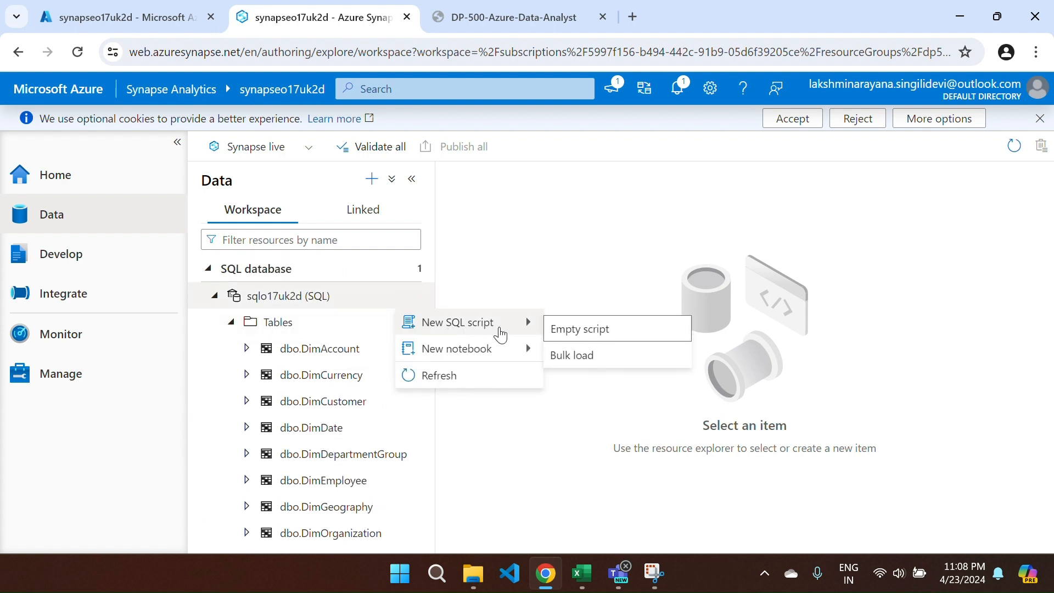
{"action": "left_click", "coordinate": [579, 331]}
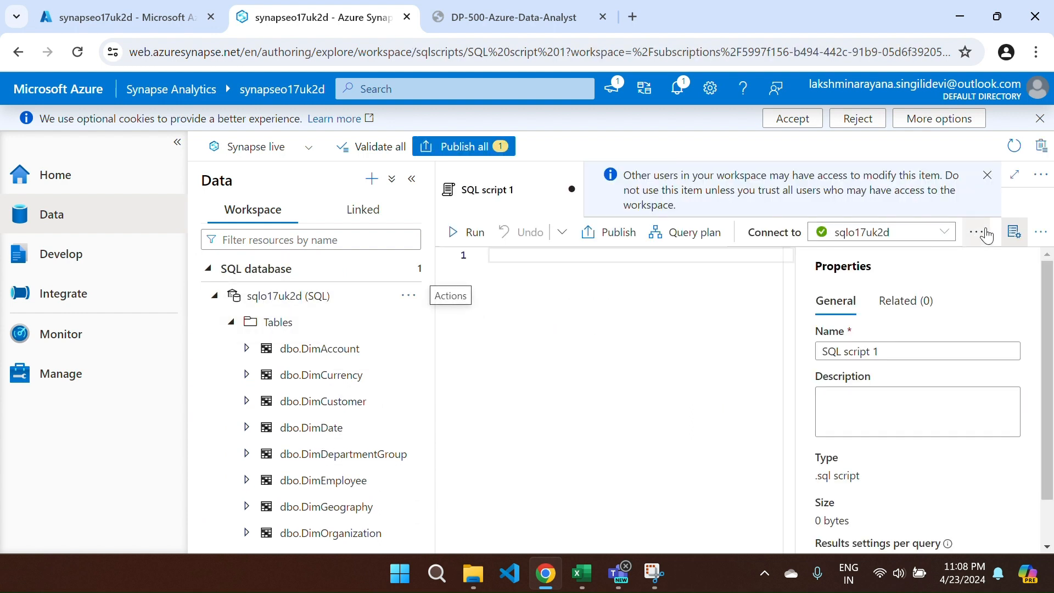
{"action": "left_click", "coordinate": [177, 143]}
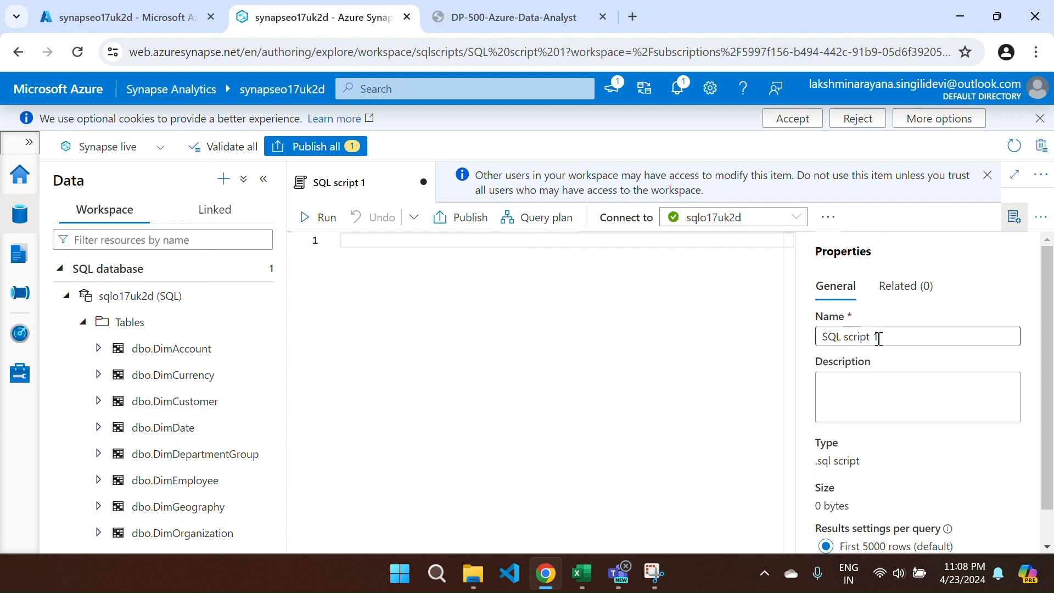
- Rename the script to 'Analuze Internet Sales' and hide its Properties pane
{"action": "left_click_drag", "start_coordinate": [892, 339], "coordinate": [790, 353]}
{"action": "key", "text": "BackSpace"}
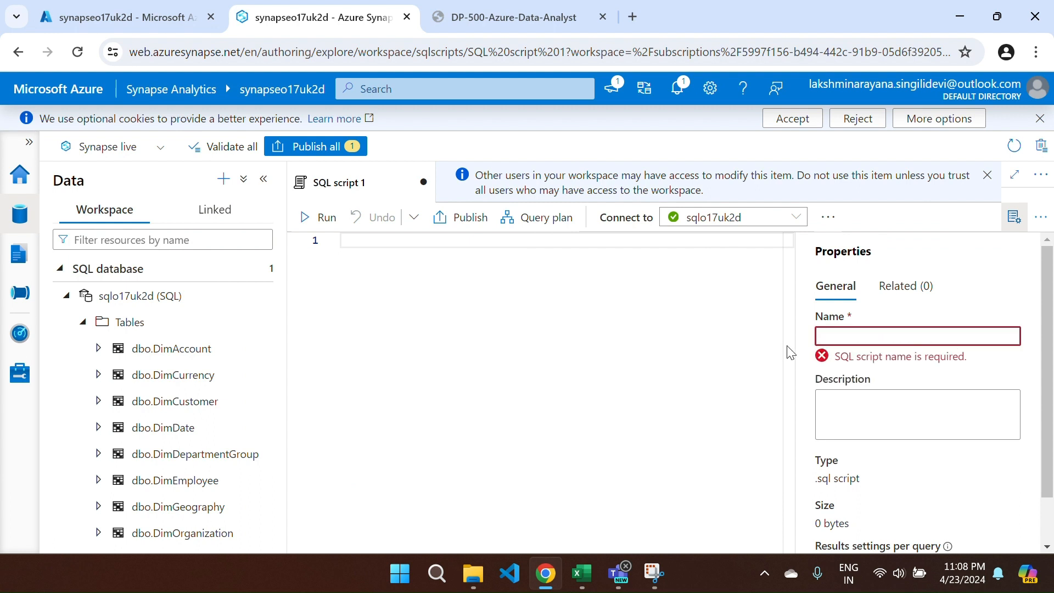
{"action": "key", "text": "Caps_Lock"}
{"action": "type", "text": "A"}
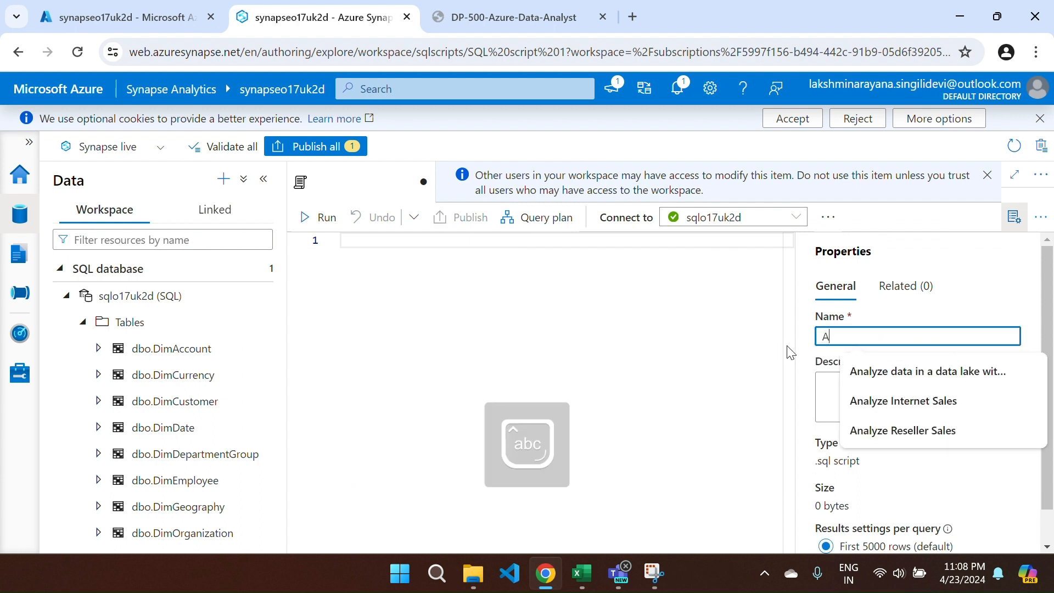
{"action": "type", "text": "naluze in"}
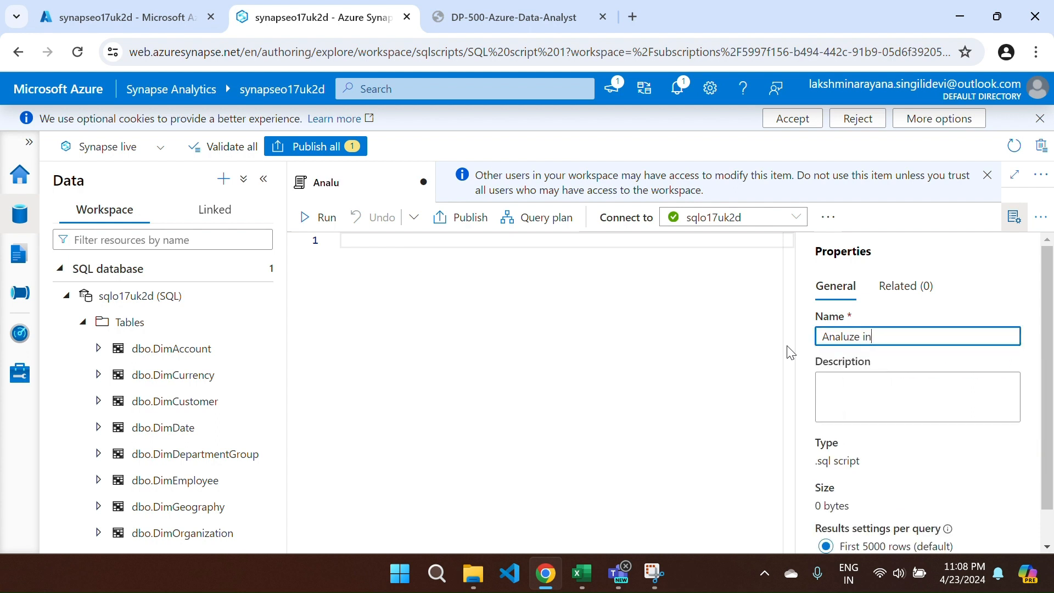
{"action": "type", "text": "ternet sales"}
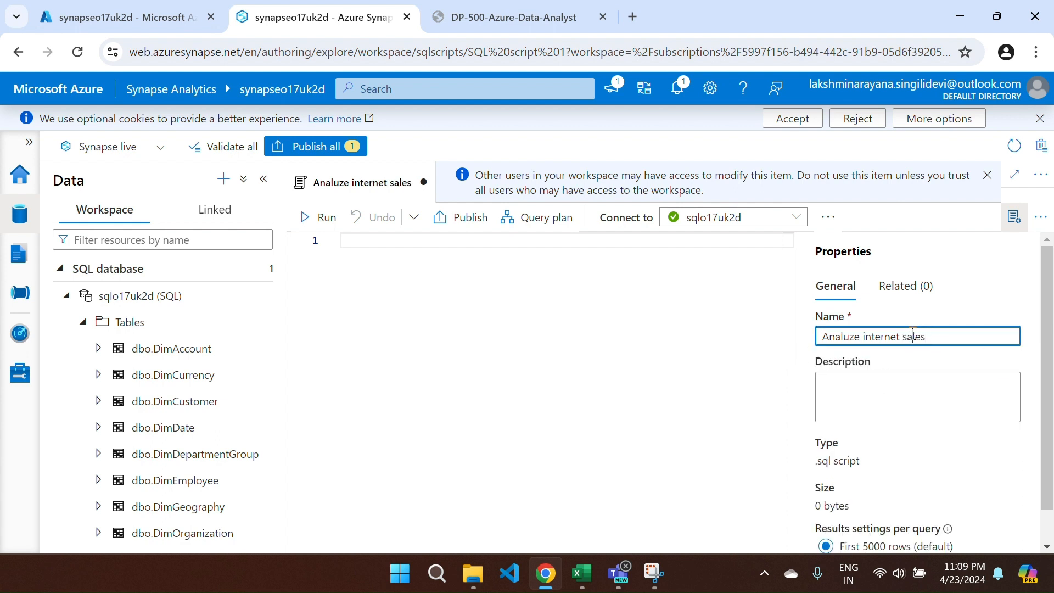
{"action": "key", "text": "Caps_Lock"}
{"action": "type", "text": "S"}
{"action": "key", "text": "Caps_Lock"}
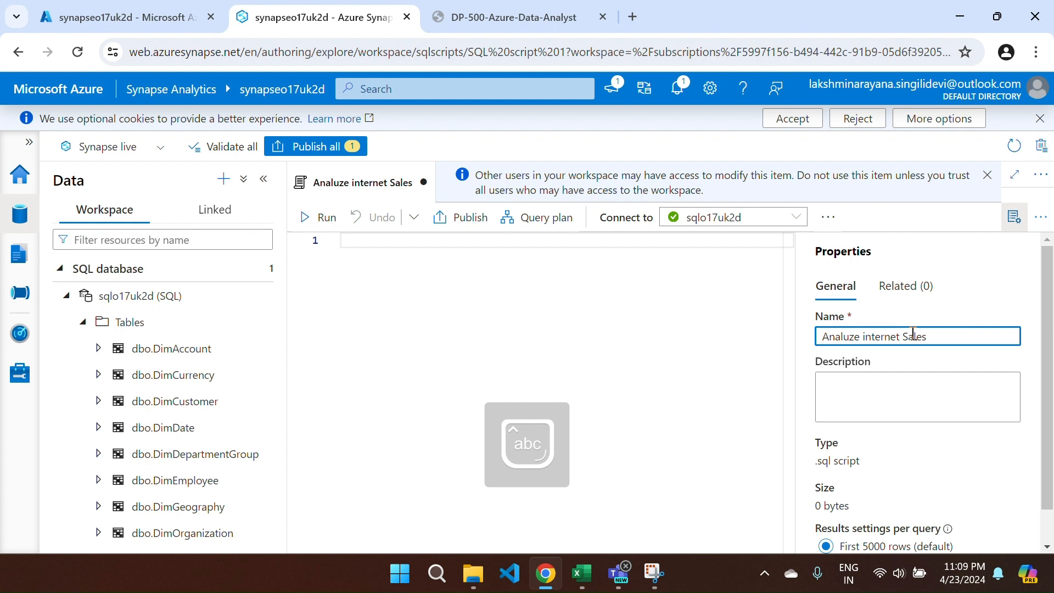
{"action": "left_click", "coordinate": [866, 335]}
{"action": "key", "text": "BackSpace"}
{"action": "key", "text": "Caps_Lock"}
{"action": "type", "text": "I"}
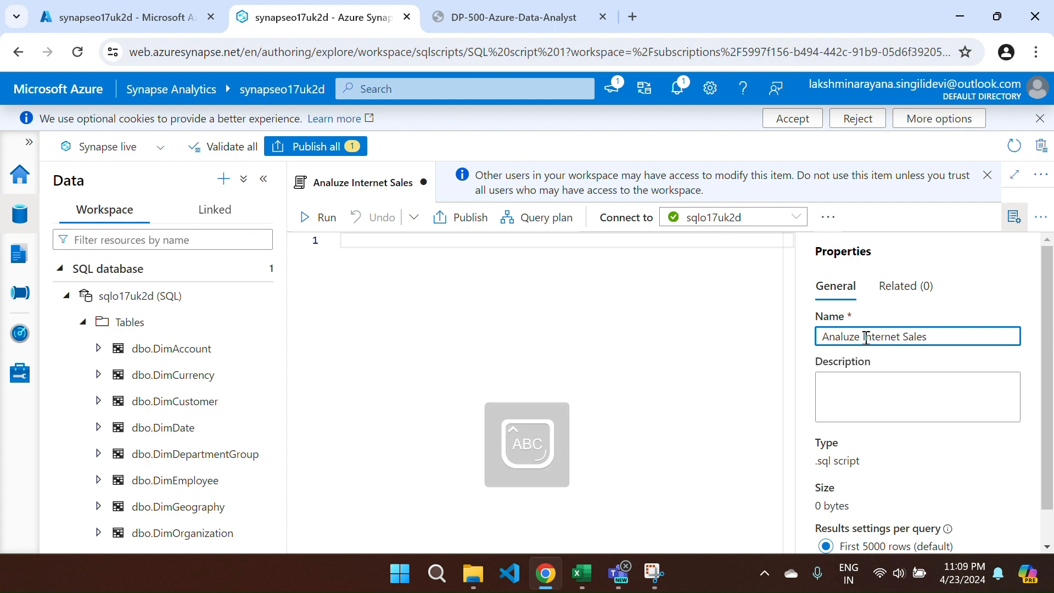
{"action": "scroll", "coordinate": [852, 387], "scroll_direction": "down", "scroll_amount": 2}
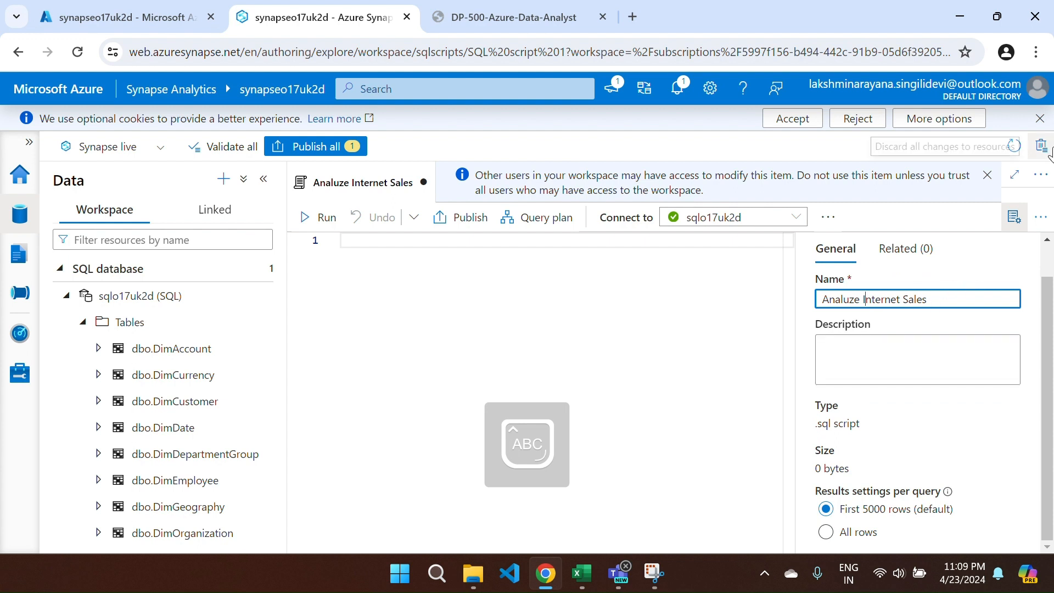
{"action": "left_click", "coordinate": [1014, 217]}
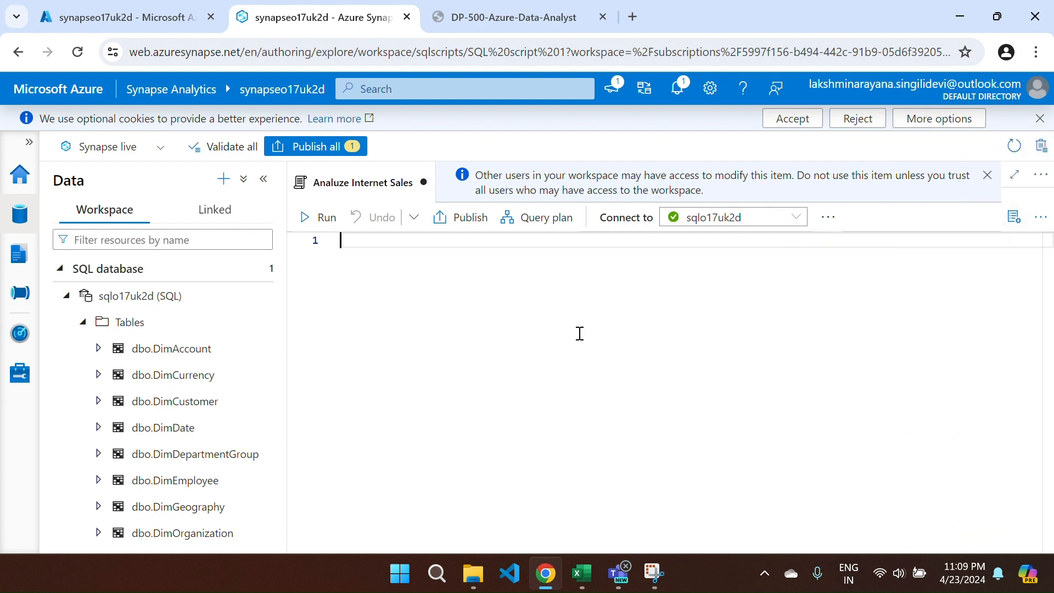
- Publish the new script to the workspace and open the Develop hub
{"action": "left_click", "coordinate": [331, 147]}
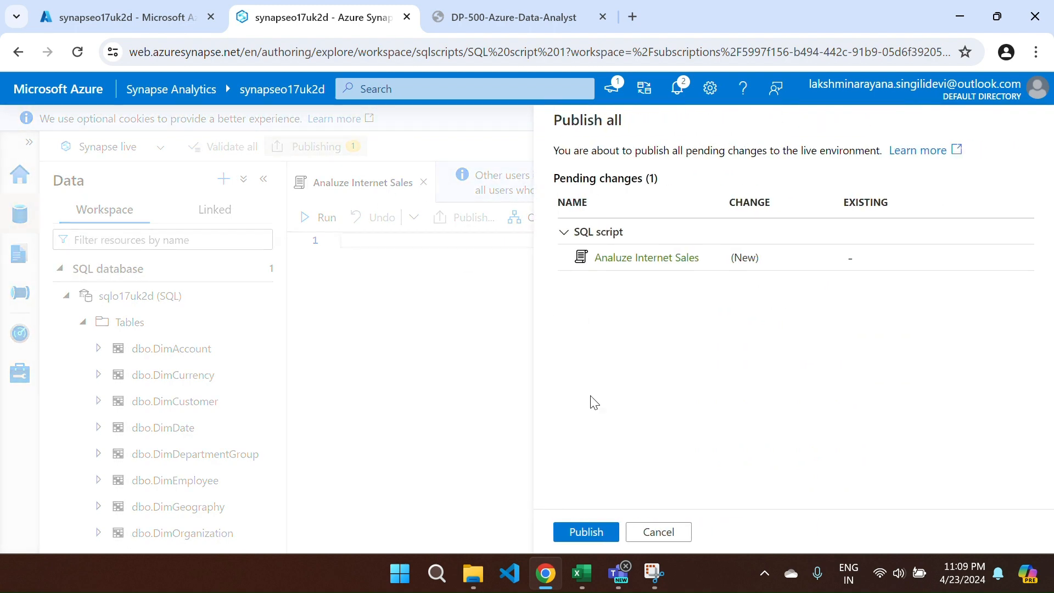
{"action": "left_click", "coordinate": [573, 524]}
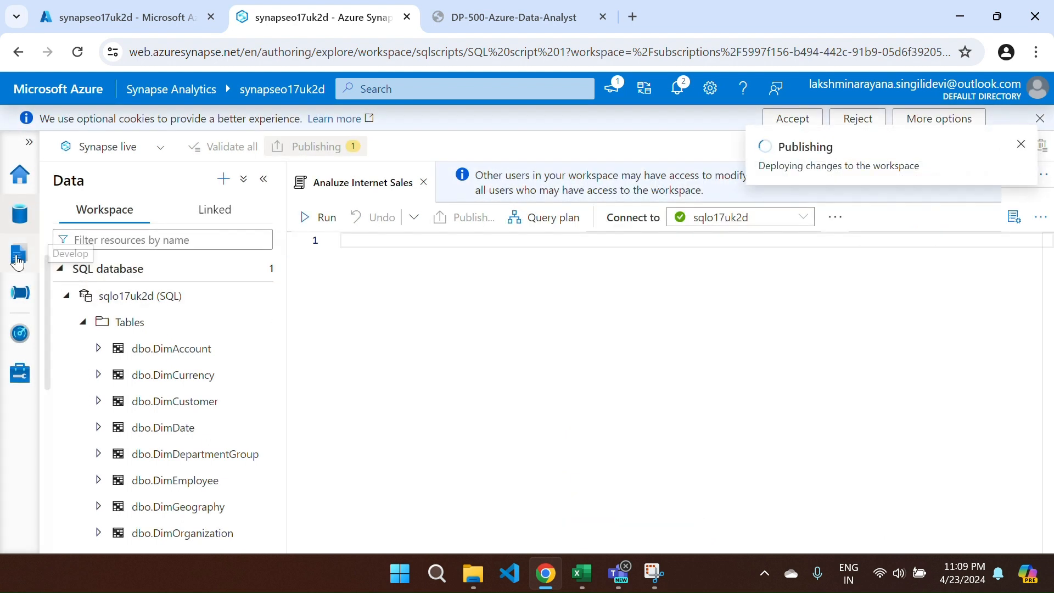
{"action": "left_click", "coordinate": [18, 262]}
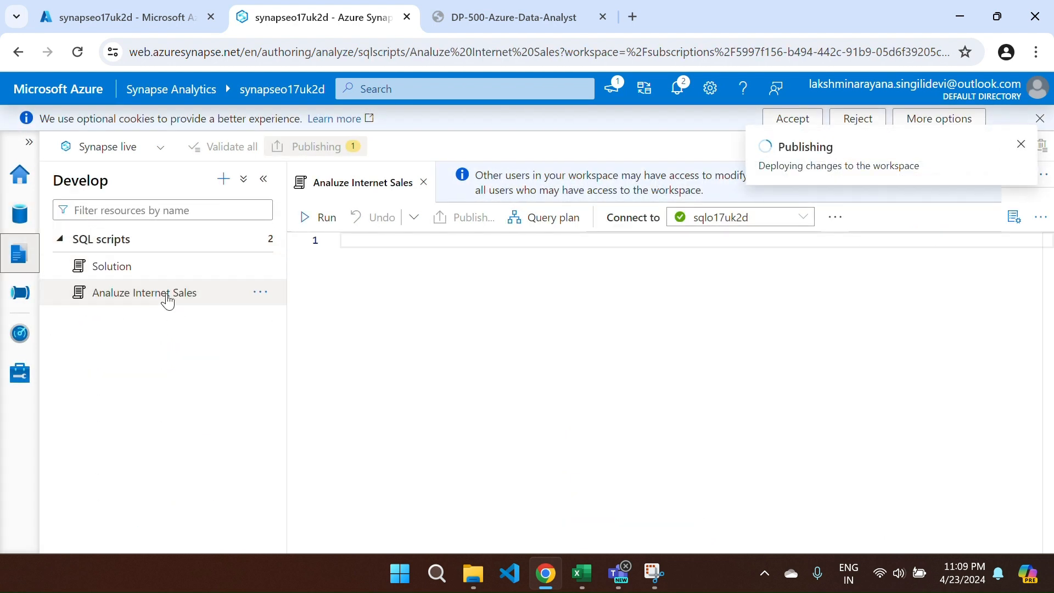
{"action": "left_click", "coordinate": [120, 275]}
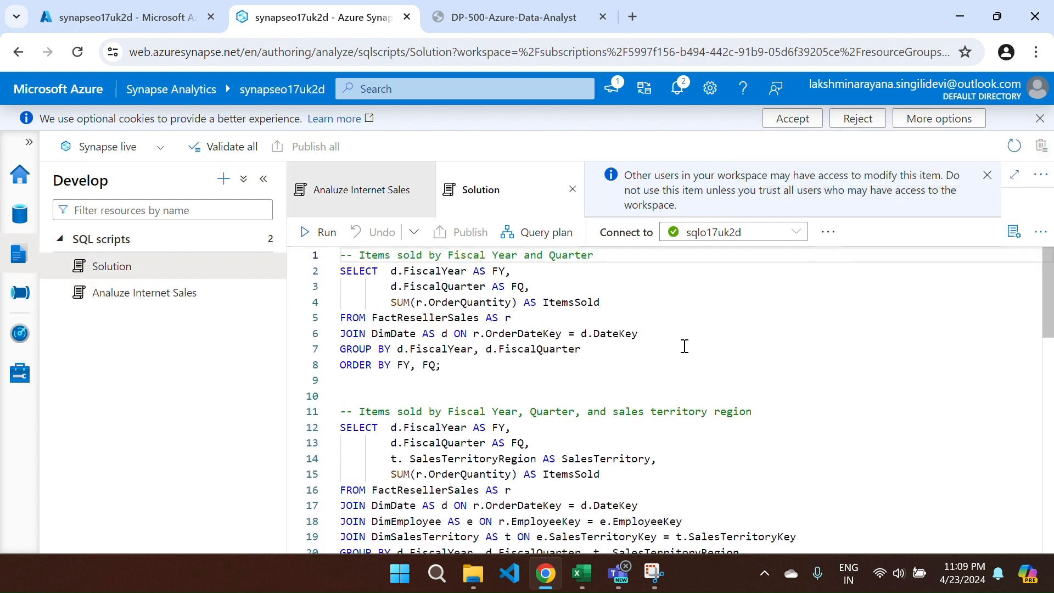
{"action": "scroll", "coordinate": [685, 347], "scroll_direction": "down", "scroll_amount": 3}
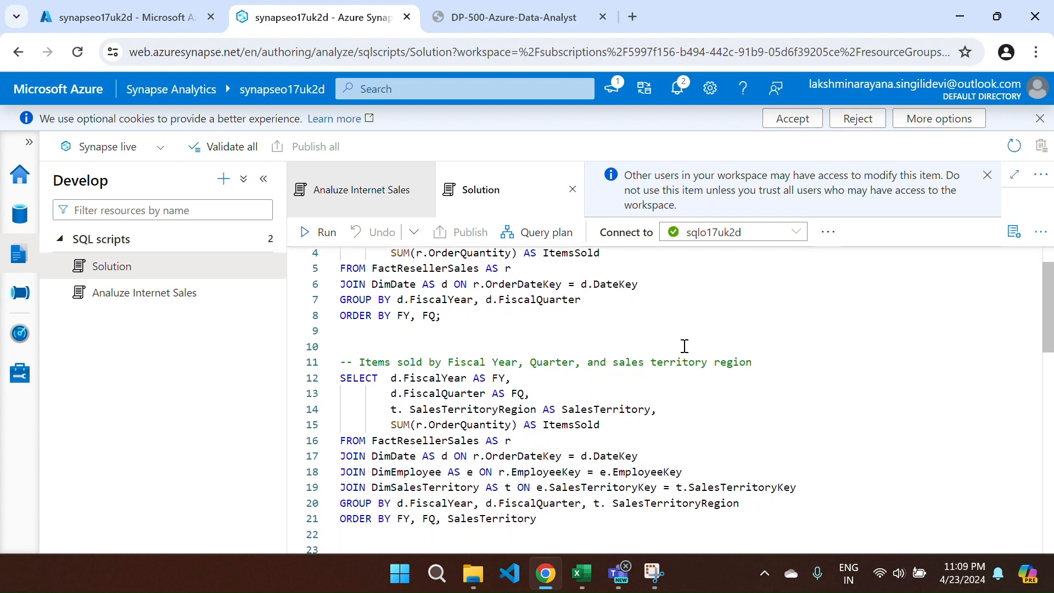
{"action": "scroll", "coordinate": [685, 347], "scroll_direction": "down", "scroll_amount": 5}
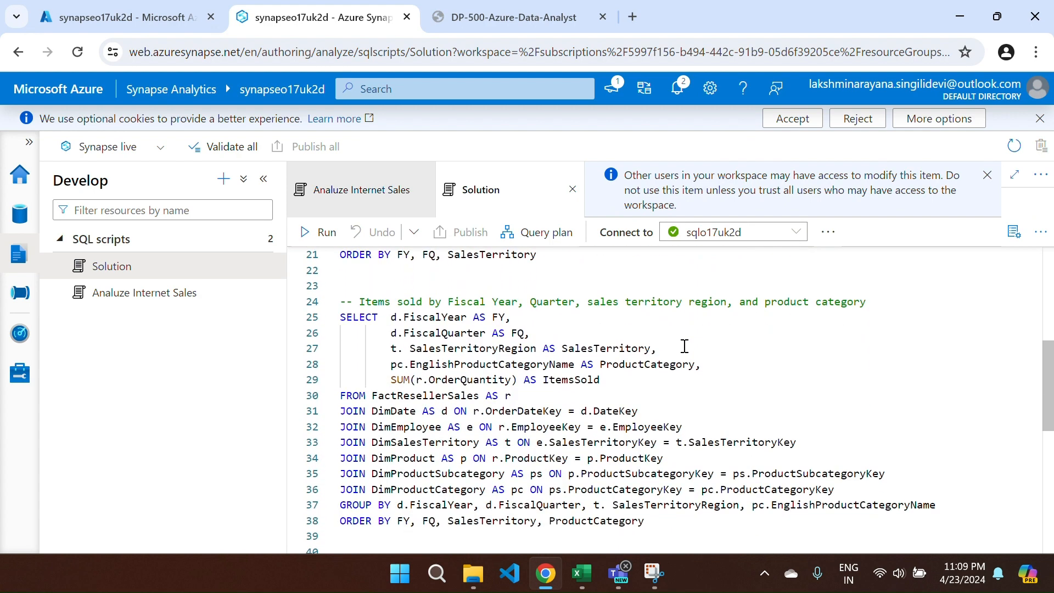
{"action": "scroll", "coordinate": [684, 347], "scroll_direction": "down", "scroll_amount": 2}
{"action": "scroll", "coordinate": [684, 346], "scroll_direction": "down", "scroll_amount": 5}
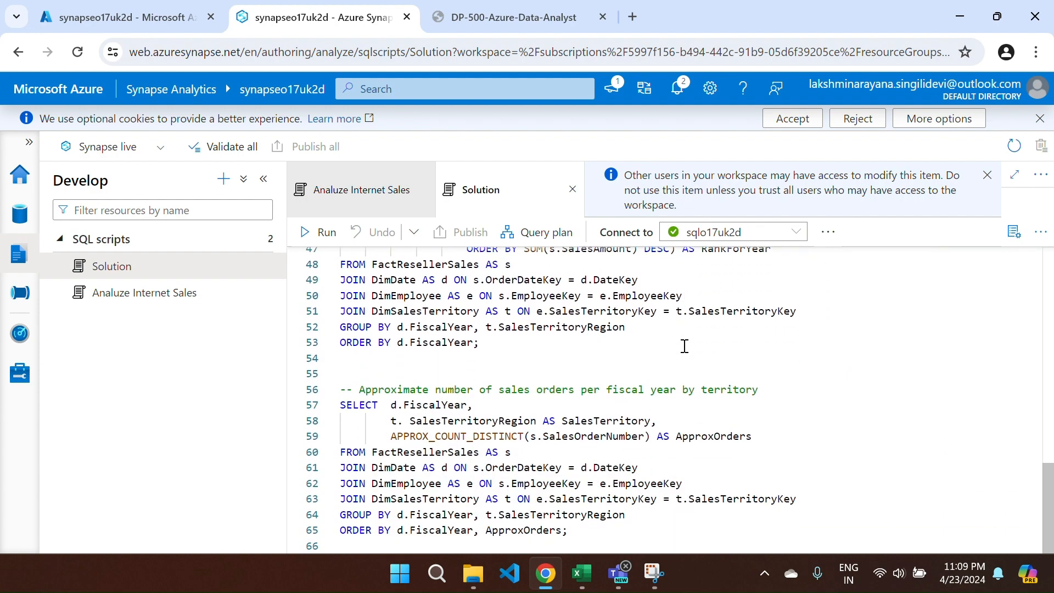
{"action": "scroll", "coordinate": [685, 346], "scroll_direction": "up", "scroll_amount": 18}
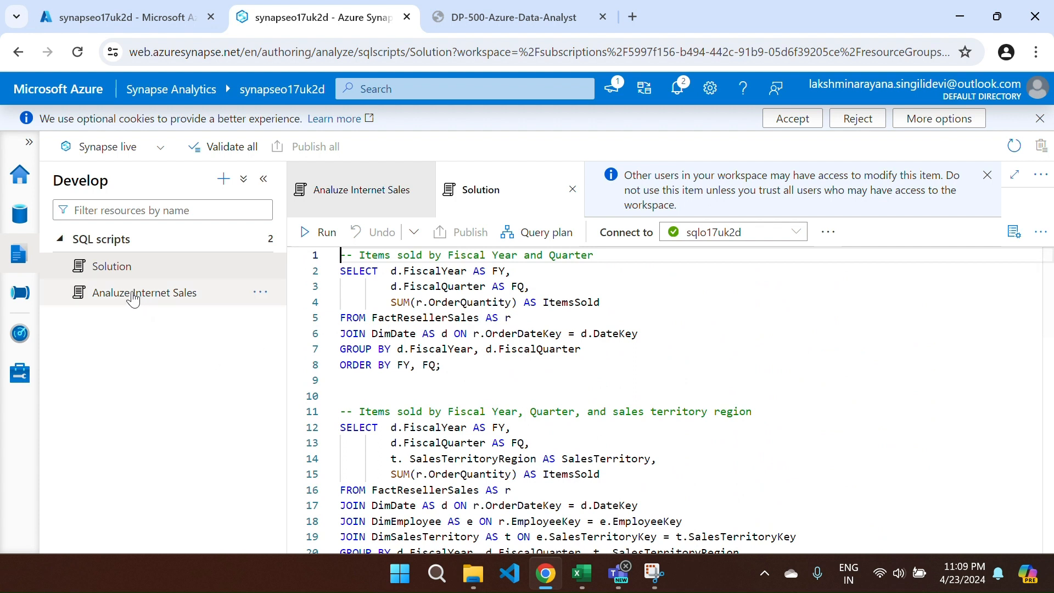
{"action": "left_click", "coordinate": [134, 293]}
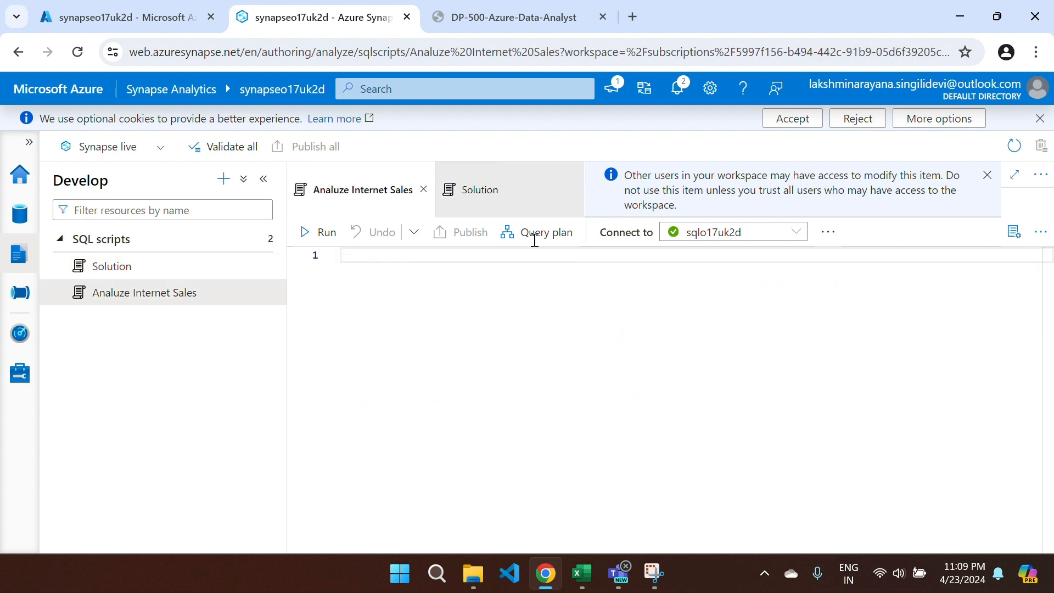
{"action": "left_click", "coordinate": [572, 189]}
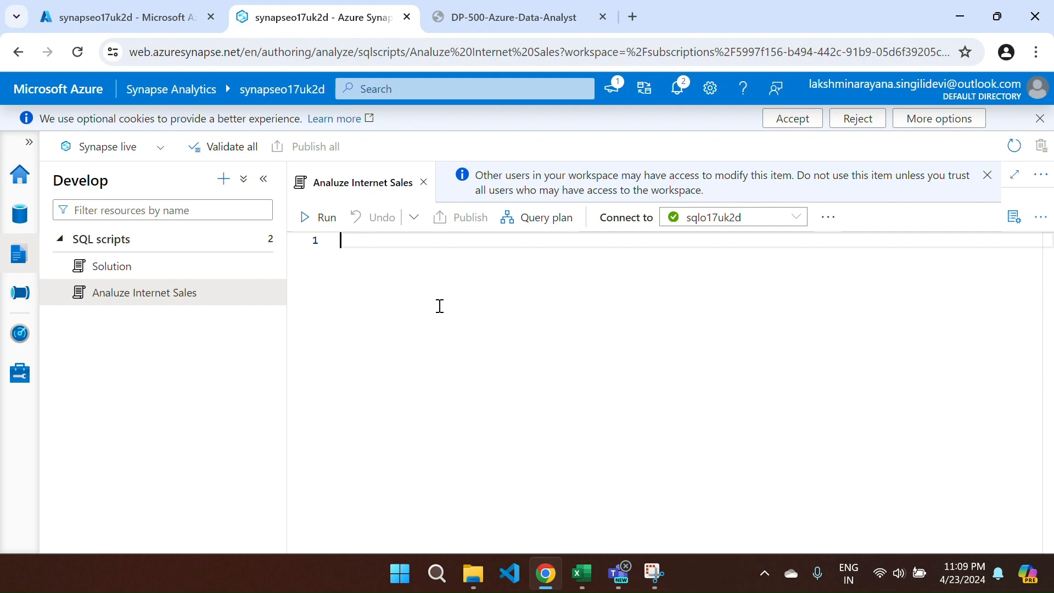
- Copy the lab's yearly Internet sales query, paste it into the script and run it
{"action": "key", "text": "ctrl+Tab"}
{"action": "scroll", "coordinate": [455, 313], "scroll_direction": "down", "scroll_amount": 10}
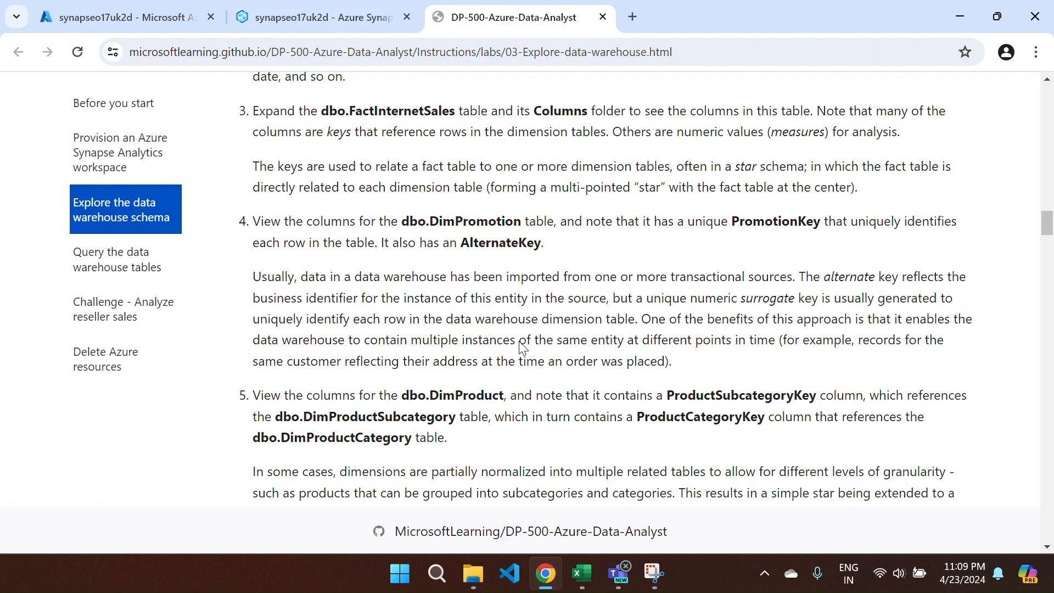
{"action": "scroll", "coordinate": [521, 347], "scroll_direction": "down", "scroll_amount": 16}
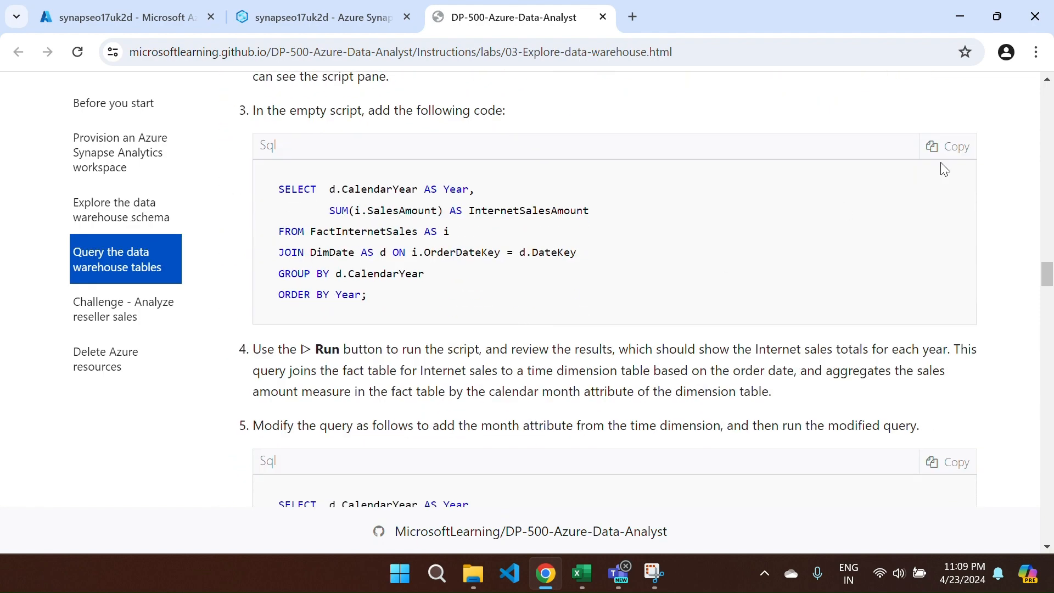
{"action": "left_click", "coordinate": [943, 150]}
{"action": "key", "text": "ctrl+c"}
{"action": "key", "text": "ctrl+Tab"}
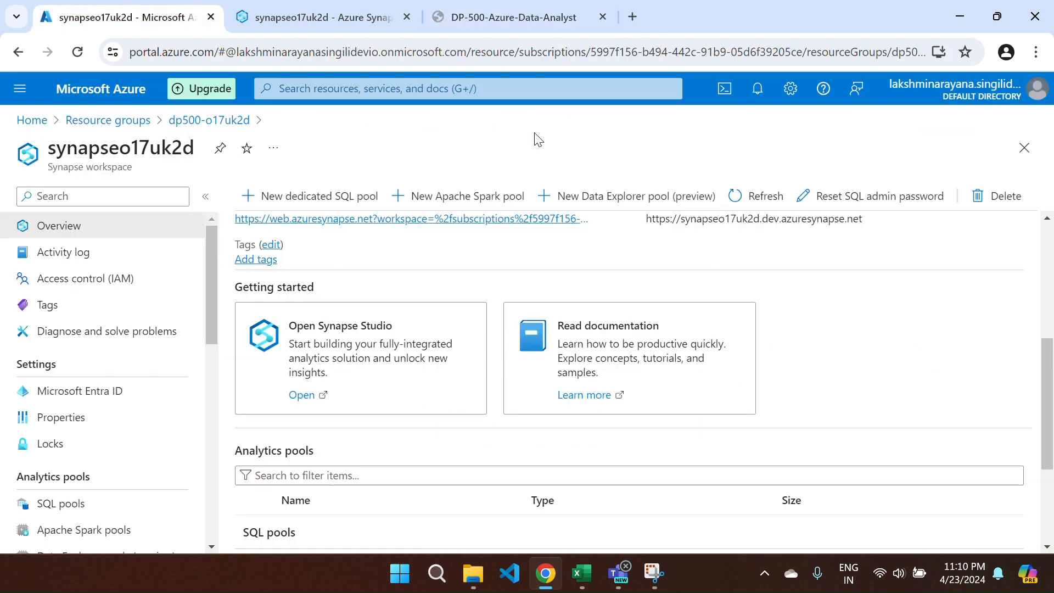
{"action": "key", "text": "ctrl+Tab"}
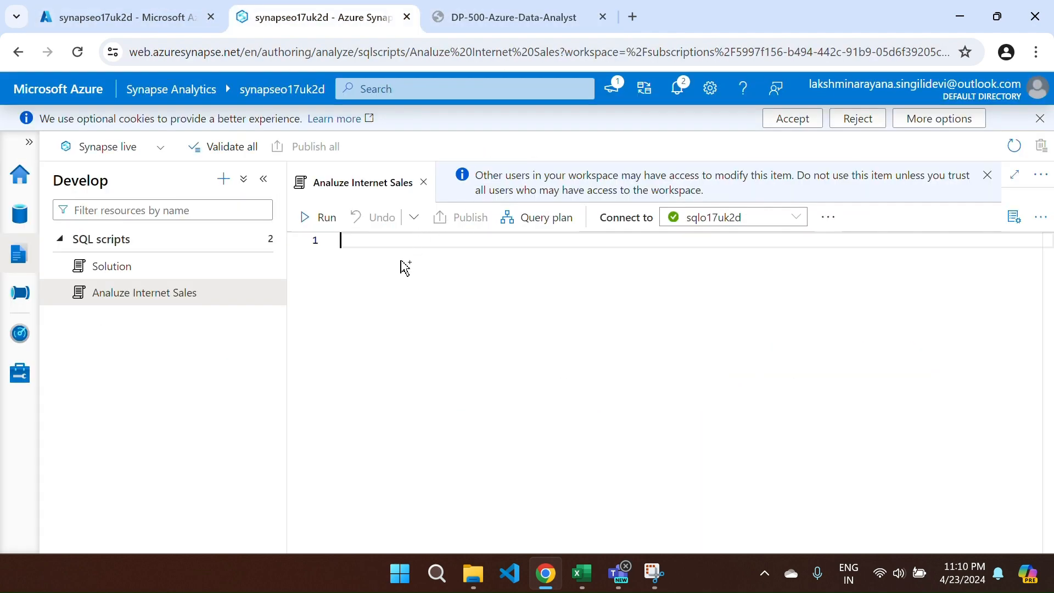
{"action": "key", "text": "ctrl+v"}
{"action": "left_click", "coordinate": [310, 218]}
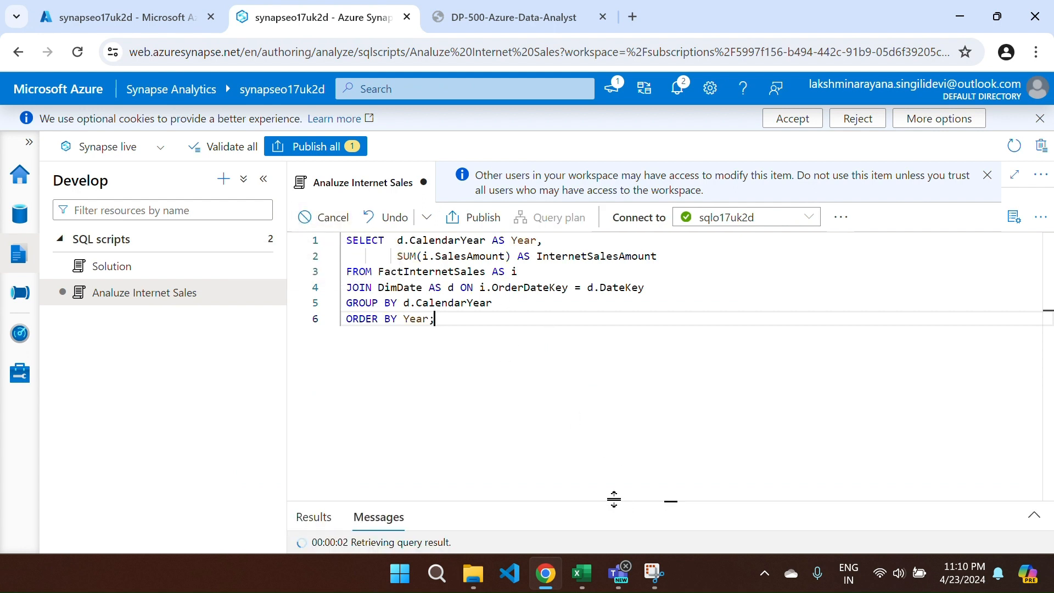
- Enlarge the results, review the 2019–2022 yearly totals, and switch to chart view
{"action": "left_click_drag", "start_coordinate": [614, 498], "coordinate": [594, 319]}
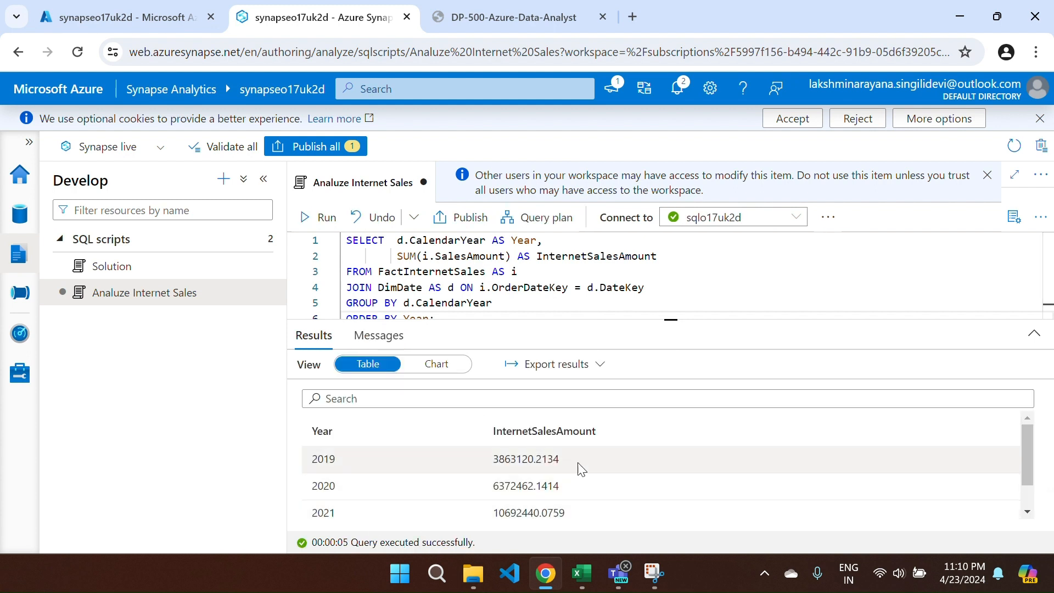
{"action": "scroll", "coordinate": [595, 452], "scroll_direction": "down", "scroll_amount": 1}
{"action": "scroll", "coordinate": [595, 453], "scroll_direction": "up", "scroll_amount": 1}
{"action": "scroll", "coordinate": [599, 459], "scroll_direction": "down", "scroll_amount": 1}
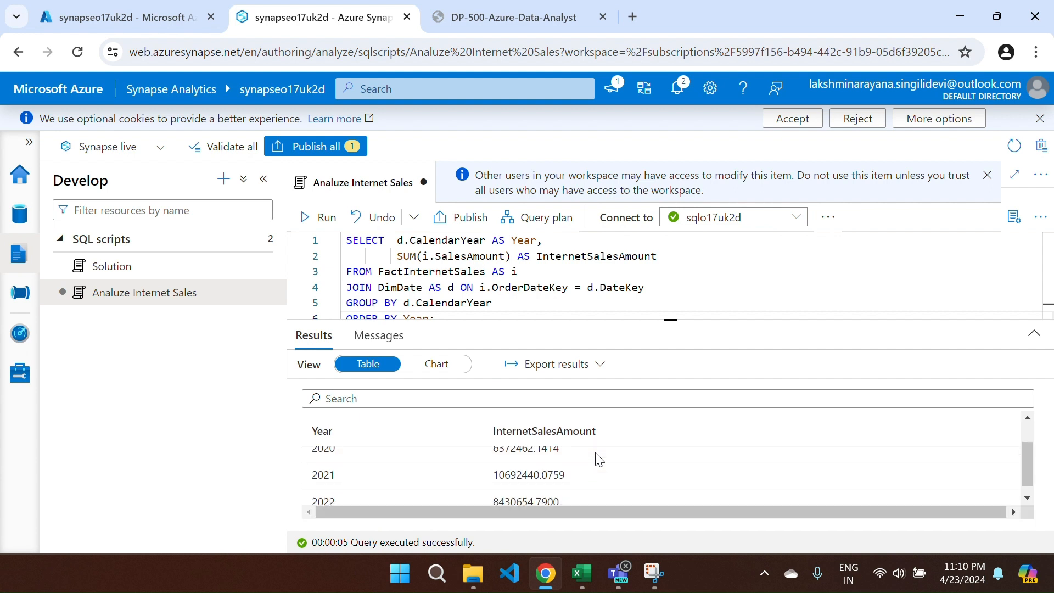
{"action": "scroll", "coordinate": [589, 458], "scroll_direction": "up", "scroll_amount": 1}
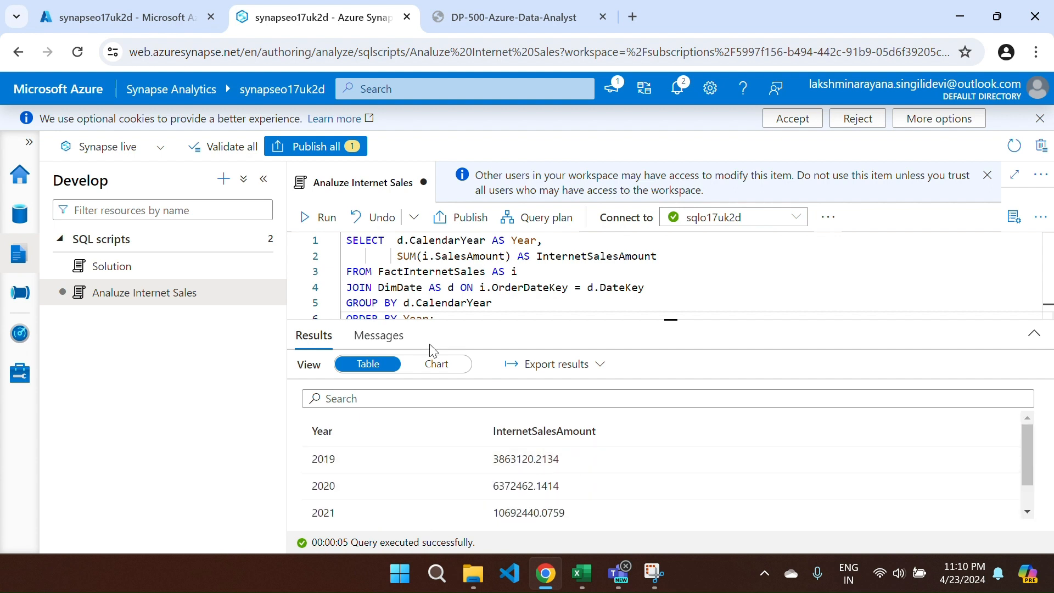
{"action": "left_click", "coordinate": [436, 364]}
- Change the results chart to a column chart, then return to the table
{"action": "mouse_move", "coordinate": [583, 424]}
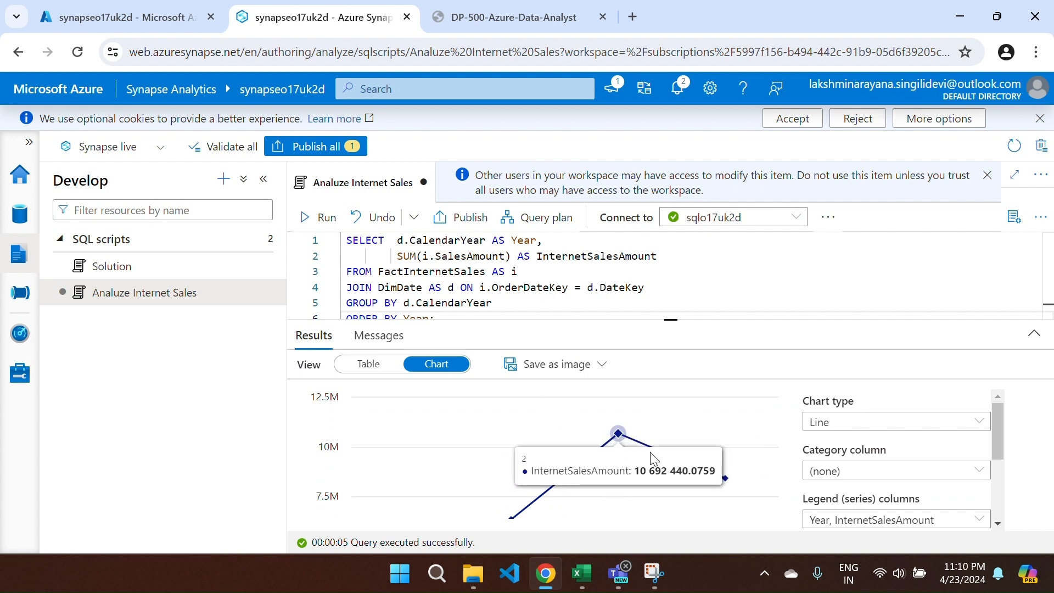
{"action": "left_click", "coordinate": [871, 423]}
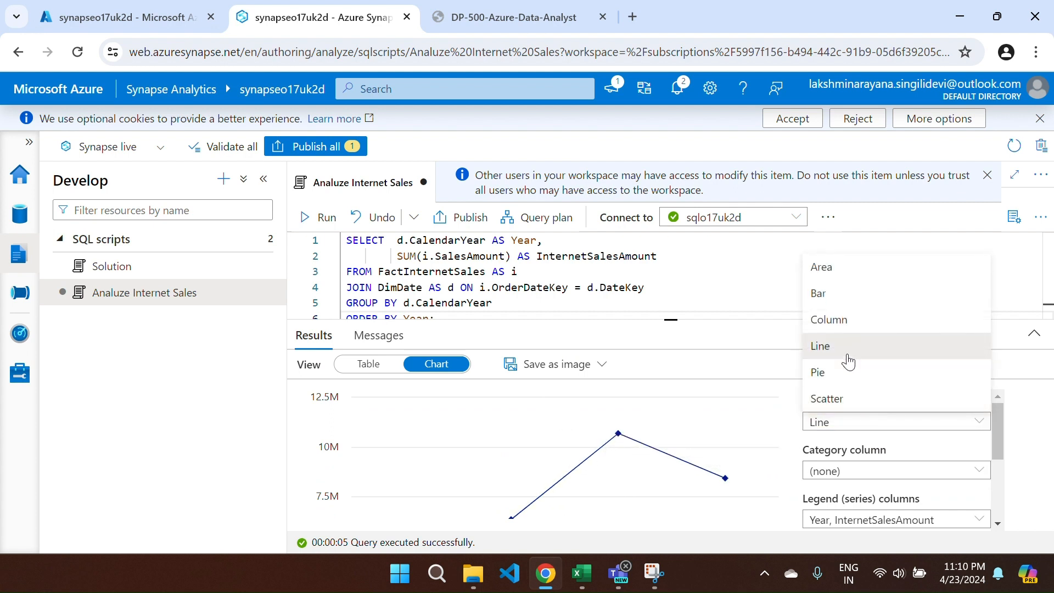
{"action": "left_click", "coordinate": [829, 321]}
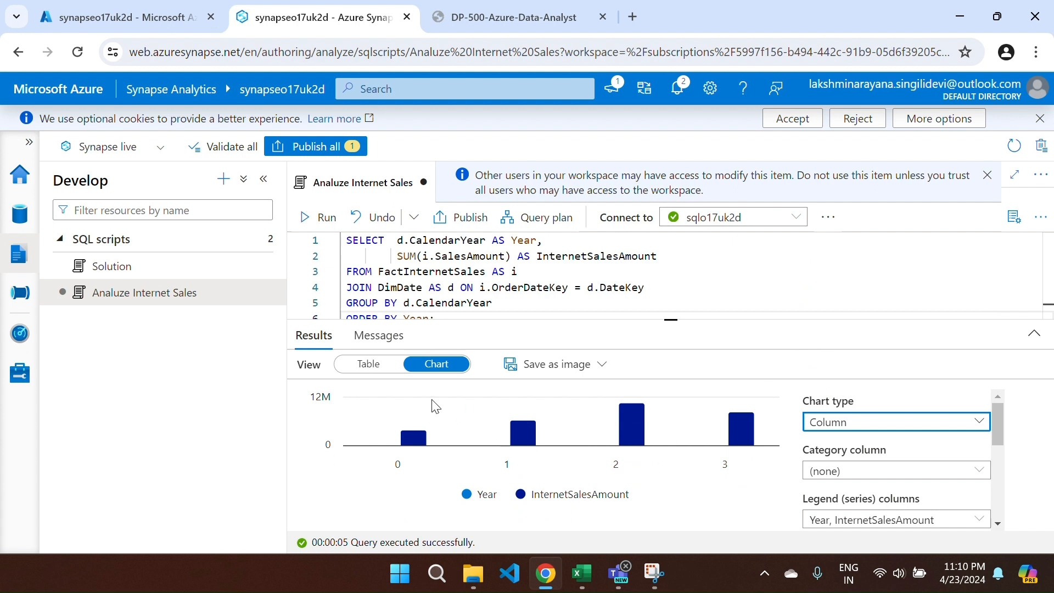
{"action": "left_click", "coordinate": [368, 373]}
{"action": "left_click", "coordinate": [368, 372]}
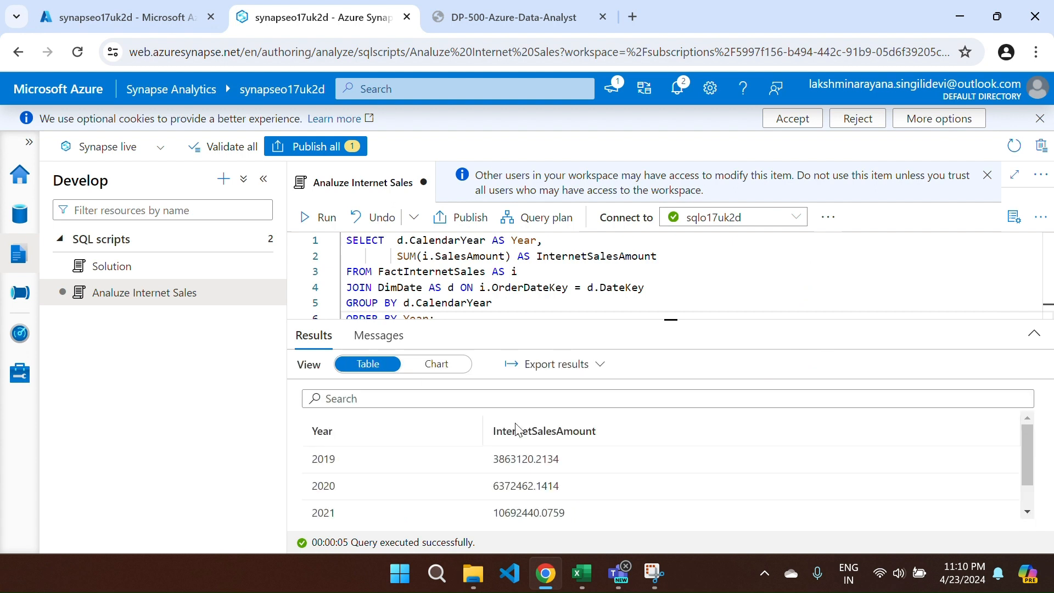
- Review the table, chart the yearly sales as columns again, then go back to the table
{"action": "scroll", "coordinate": [520, 430], "scroll_direction": "down", "scroll_amount": 1}
{"action": "scroll", "coordinate": [520, 431], "scroll_direction": "up", "scroll_amount": 1}
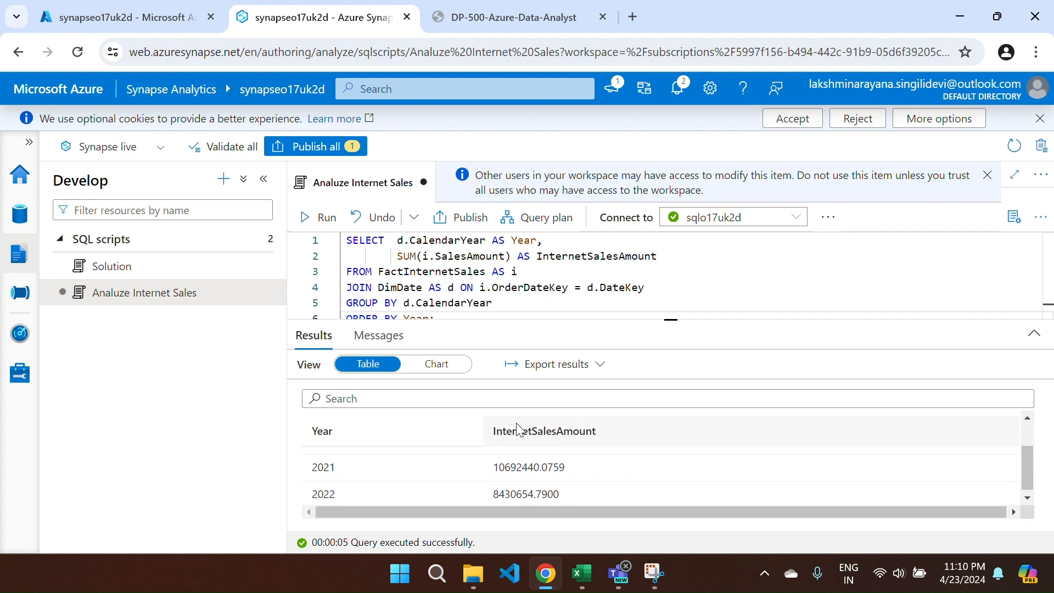
{"action": "scroll", "coordinate": [518, 431], "scroll_direction": "down", "scroll_amount": 1}
{"action": "scroll", "coordinate": [519, 431], "scroll_direction": "up", "scroll_amount": 1}
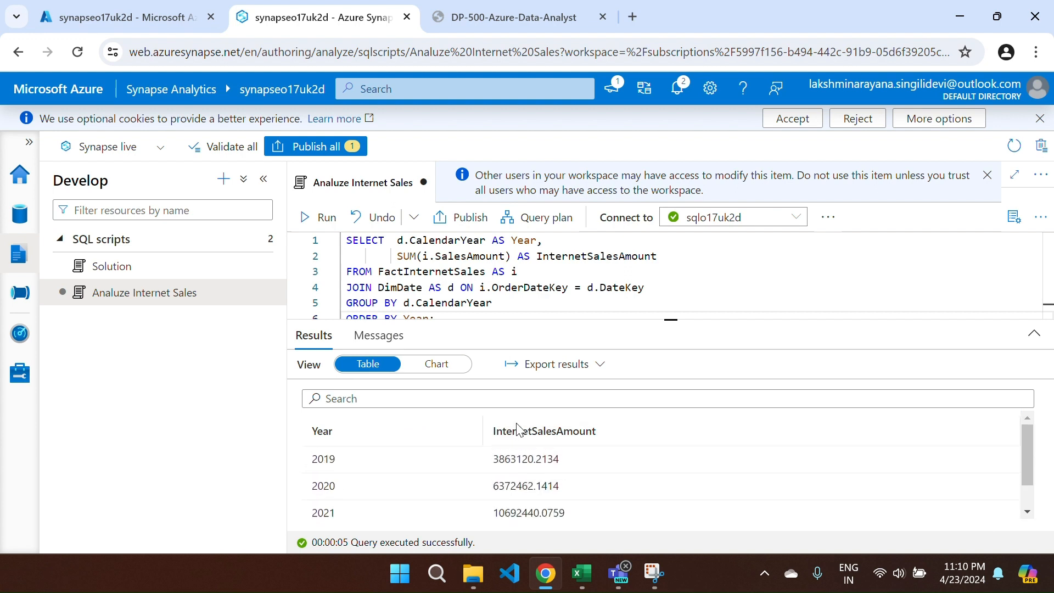
{"action": "left_click", "coordinate": [438, 365]}
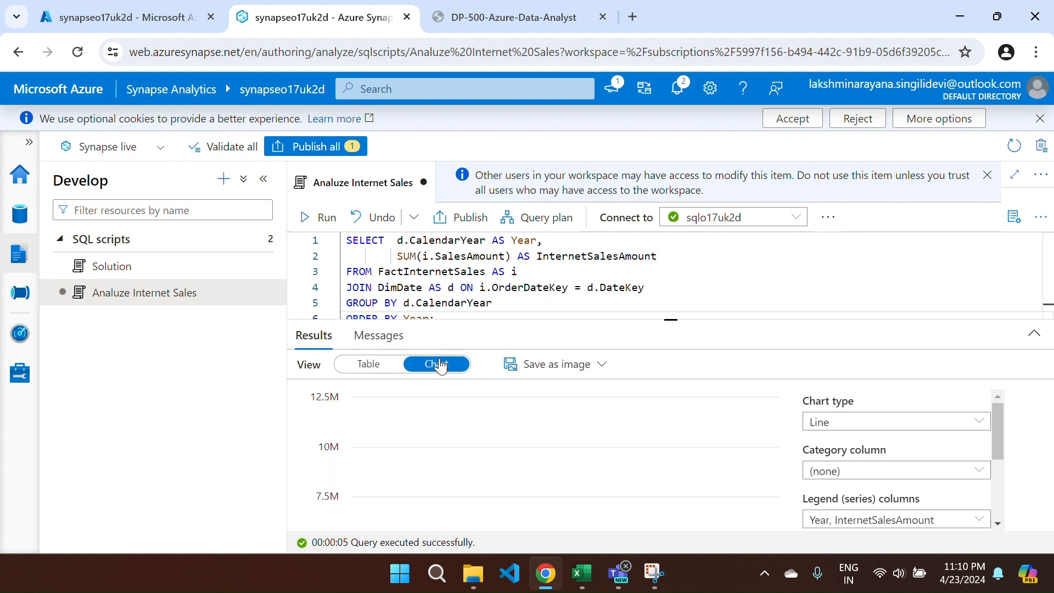
{"action": "left_click", "coordinate": [826, 421]}
{"action": "left_click", "coordinate": [829, 320]}
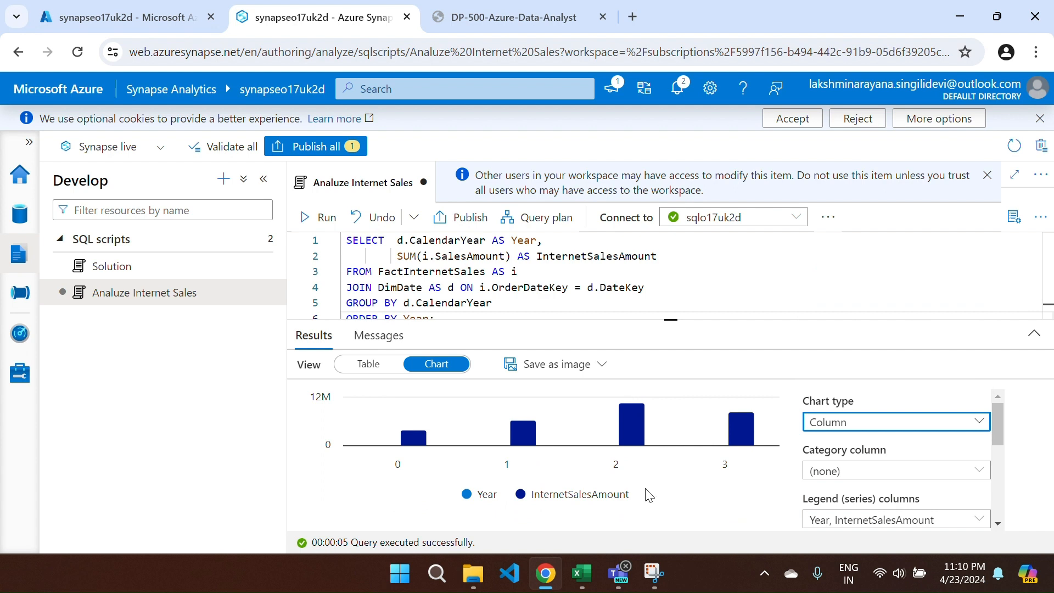
{"action": "left_click", "coordinate": [369, 366]}
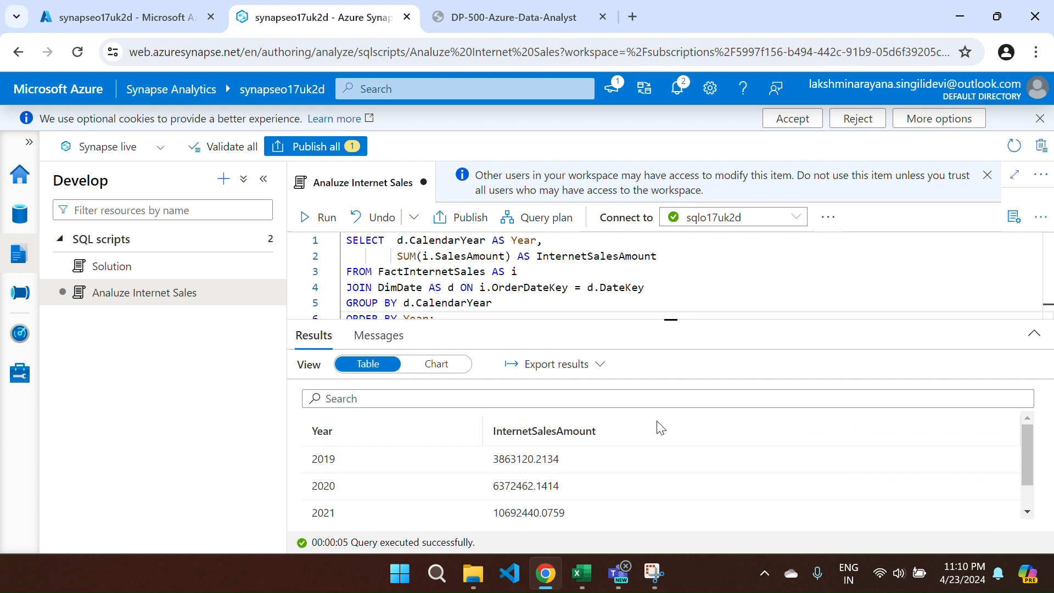
- Copy the lab's step-5 year-and-month query and return to the script editor
{"action": "key", "text": "ctrl+Tab"}
{"action": "scroll", "coordinate": [552, 416], "scroll_direction": "down", "scroll_amount": 4}
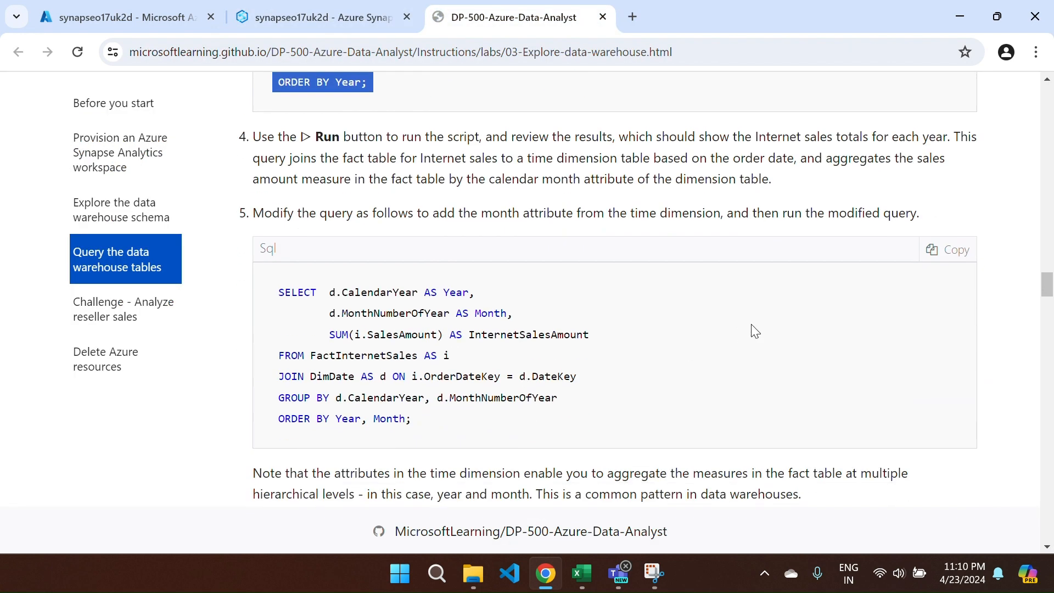
{"action": "left_click", "coordinate": [940, 242]}
{"action": "key", "text": "ctrl+c"}
{"action": "key", "text": "ctrl+Tab"}
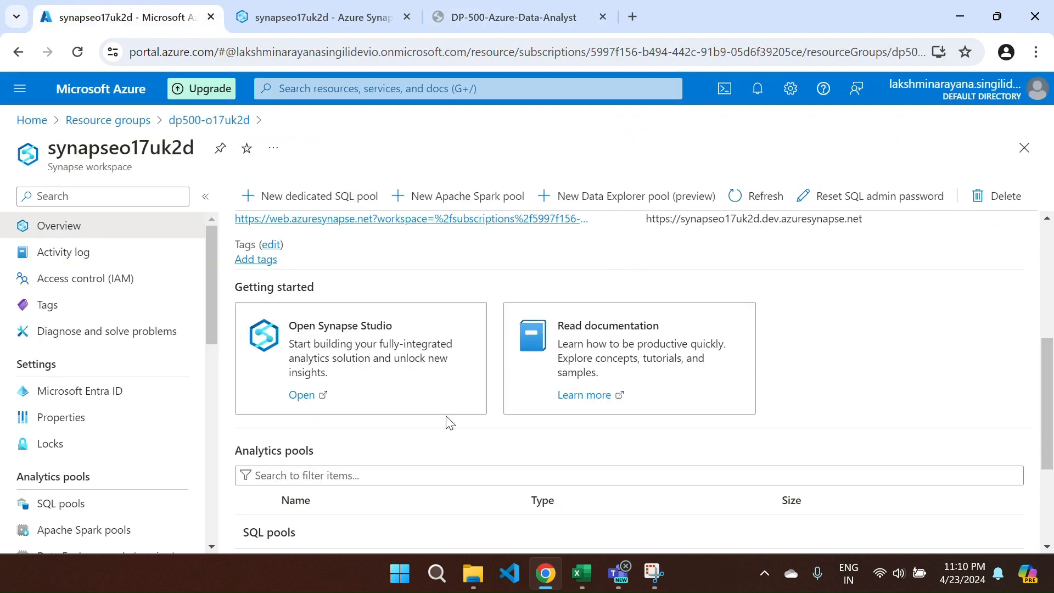
{"action": "left_click", "coordinate": [326, 26]}
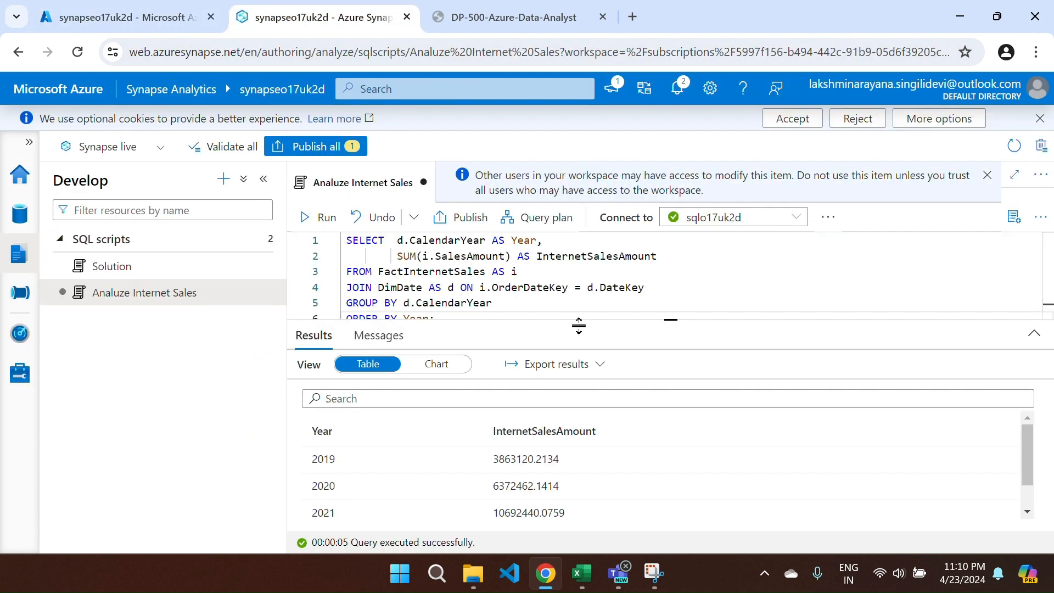
{"action": "left_click_drag", "start_coordinate": [578, 326], "coordinate": [539, 447]}
{"action": "left_click", "coordinate": [466, 330]}
- Comment out the yearly query, paste the year-and-month query below it, and run it
{"action": "key", "text": "ctrl+a"}
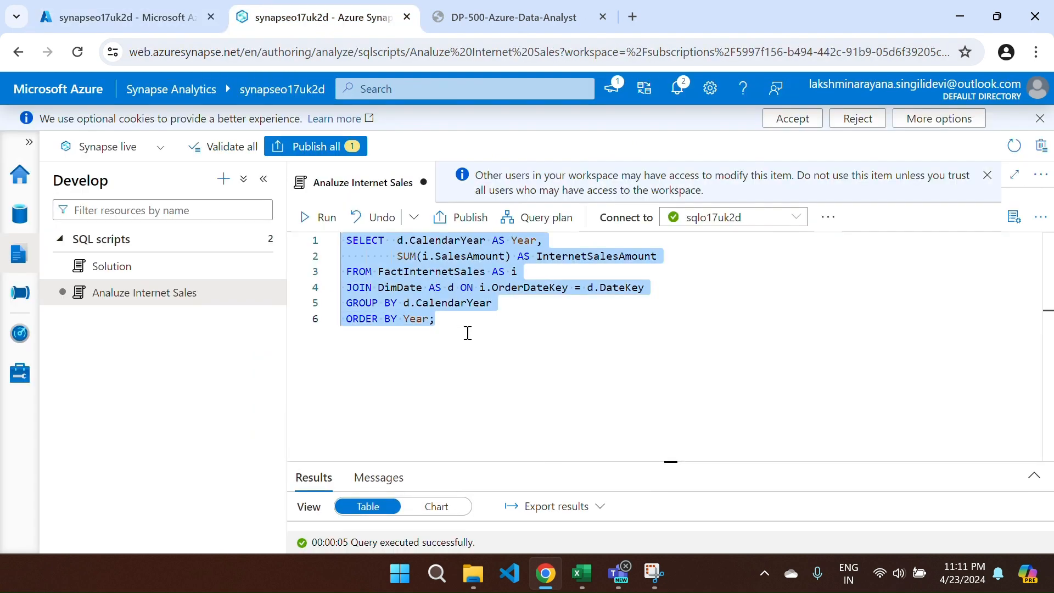
{"action": "key", "text": "ctrl+slash"}
{"action": "left_click", "coordinate": [468, 333]}
{"action": "key", "text": "Return"}
{"action": "key", "text": "Return"}
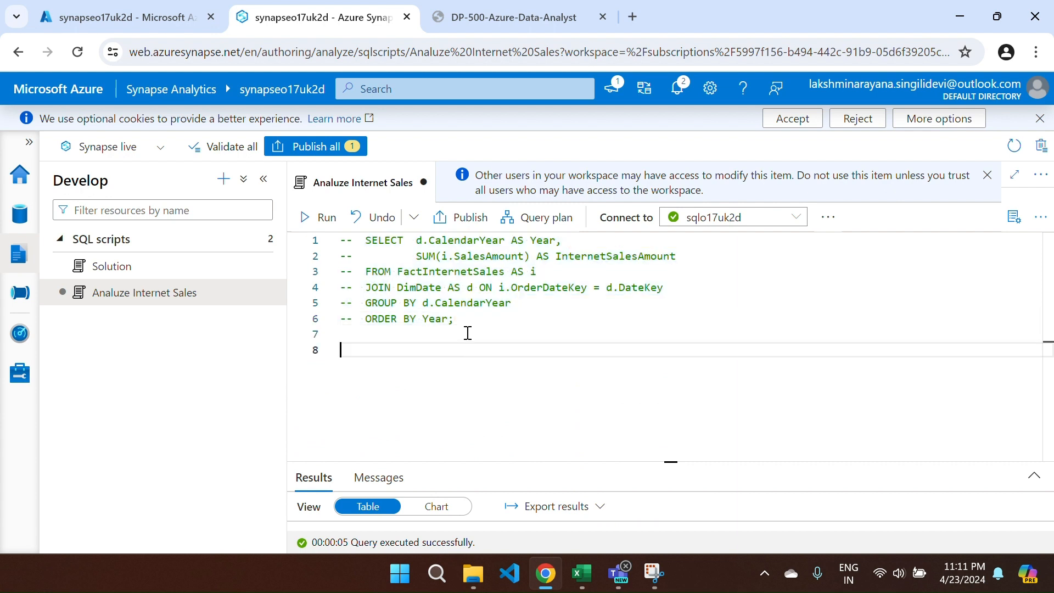
{"action": "key", "text": "ctrl+v"}
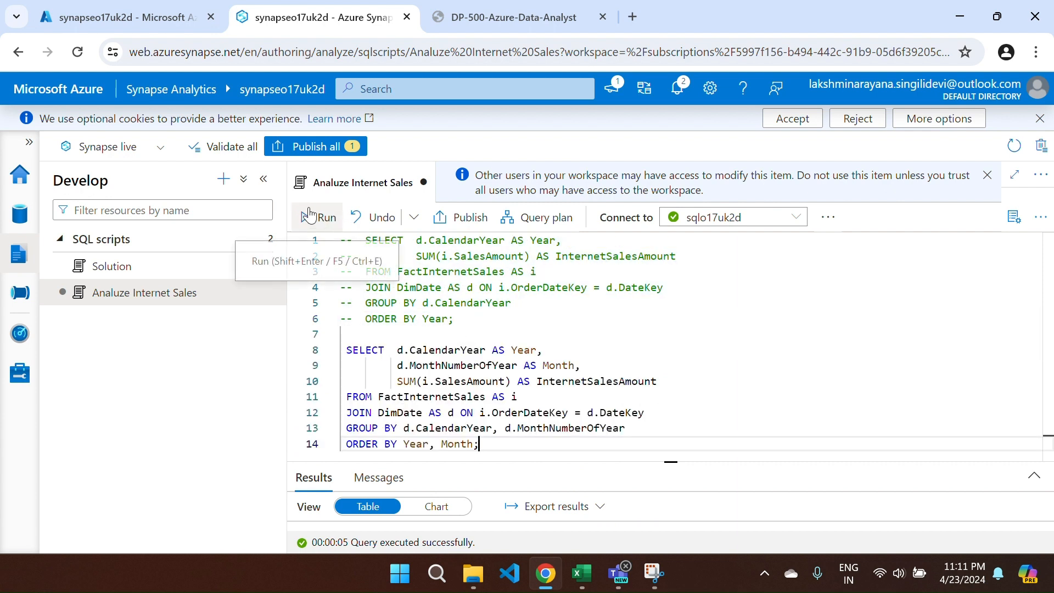
{"action": "left_click", "coordinate": [311, 217]}
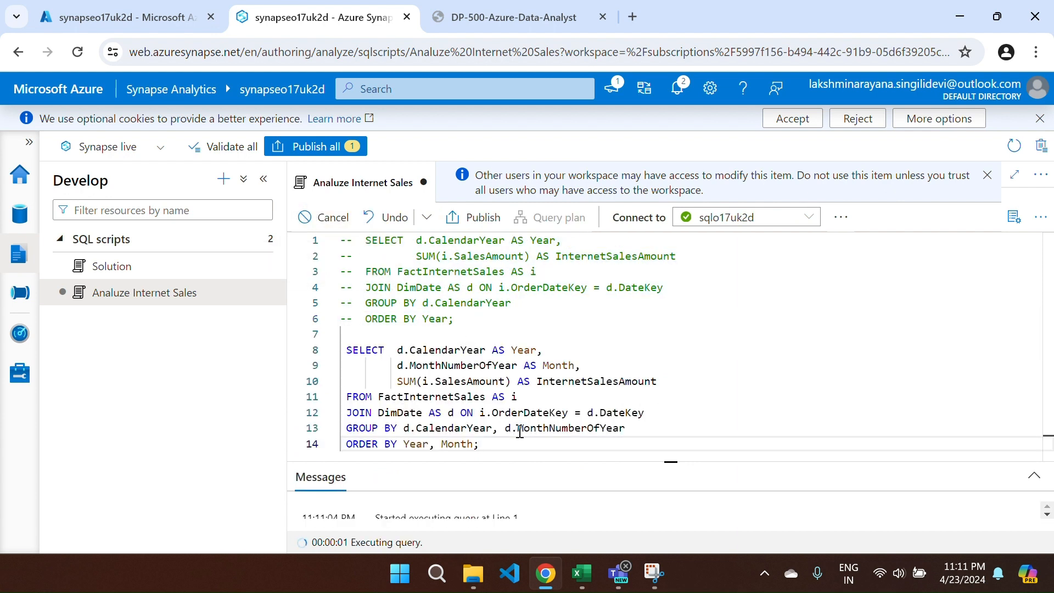
{"action": "left_click_drag", "start_coordinate": [537, 464], "coordinate": [537, 280]}
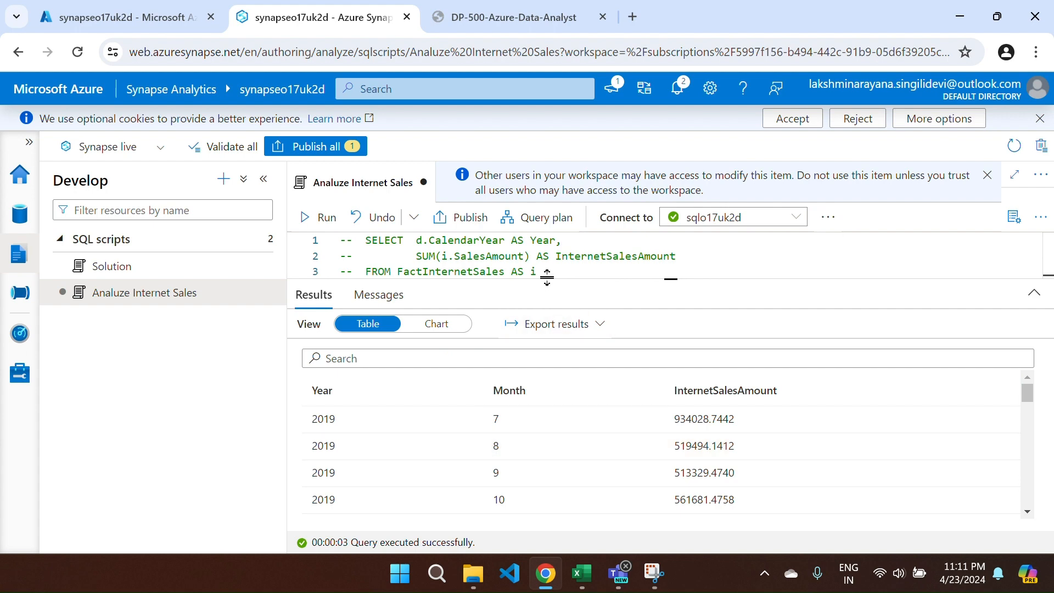
{"action": "key", "text": "ctrl+Tab"}
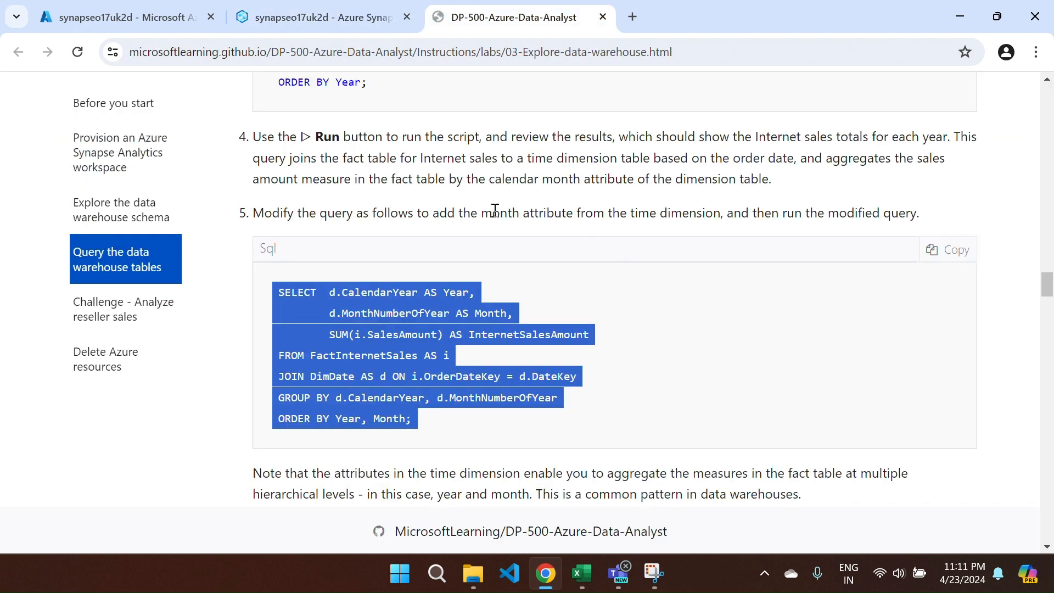
- Read step 5 and its note on hierarchical year-and-month levels, then return to the results
{"action": "left_click_drag", "start_coordinate": [478, 213], "coordinate": [826, 220]}
{"action": "left_click", "coordinate": [670, 340]}
{"action": "scroll", "coordinate": [672, 341], "scroll_direction": "down", "scroll_amount": 2}
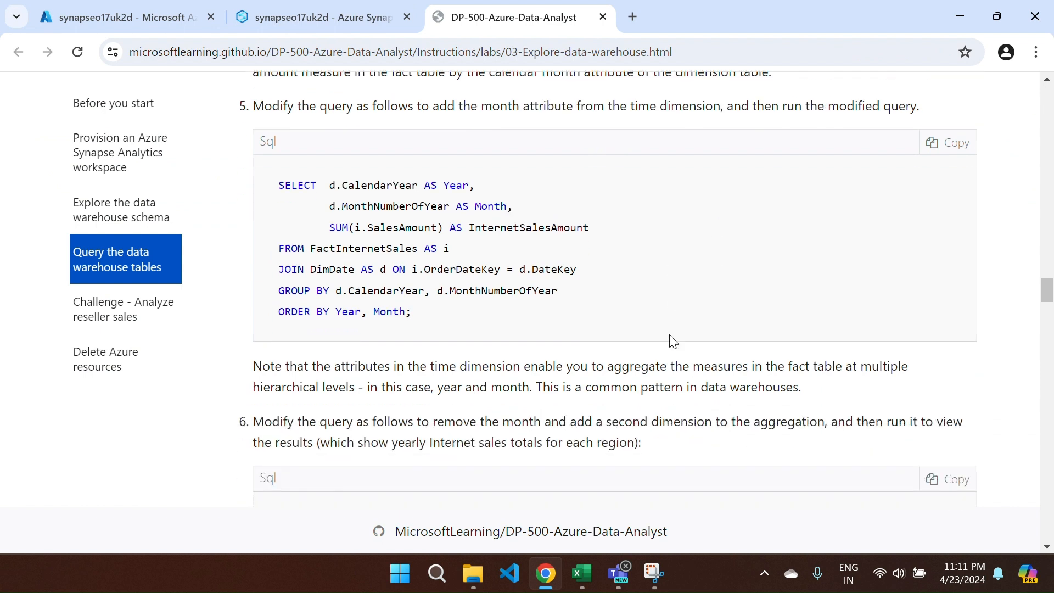
{"action": "left_click_drag", "start_coordinate": [331, 360], "coordinate": [449, 401]}
{"action": "left_click", "coordinate": [359, 396]}
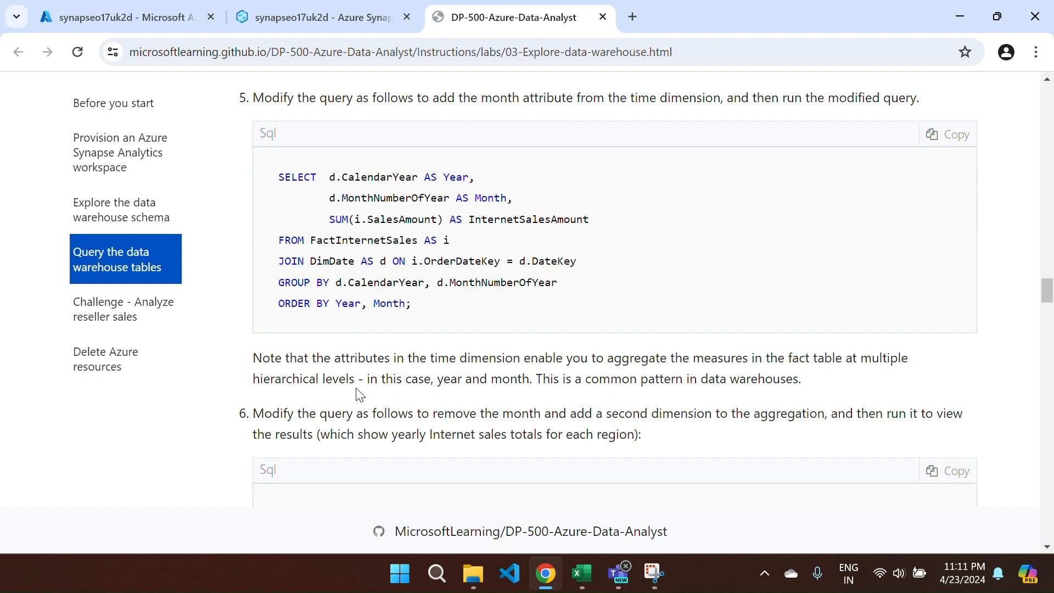
{"action": "left_click", "coordinate": [344, 11]}
{"action": "scroll", "coordinate": [379, 416], "scroll_direction": "down", "scroll_amount": 3}
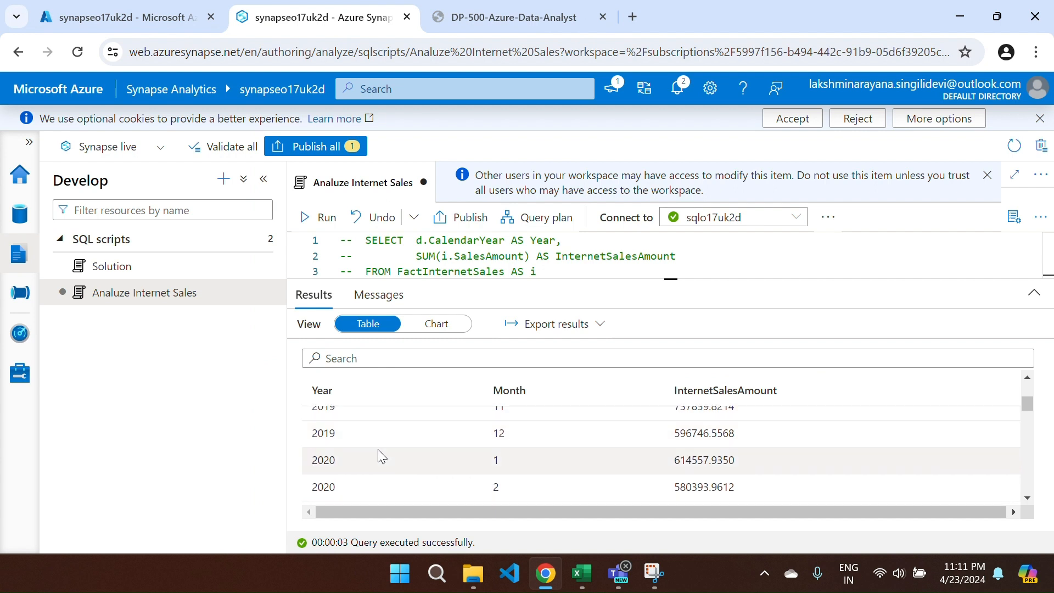
- Scroll through the monthly sales results, then return to the lab instructions
{"action": "scroll", "coordinate": [377, 449], "scroll_direction": "up", "scroll_amount": 3}
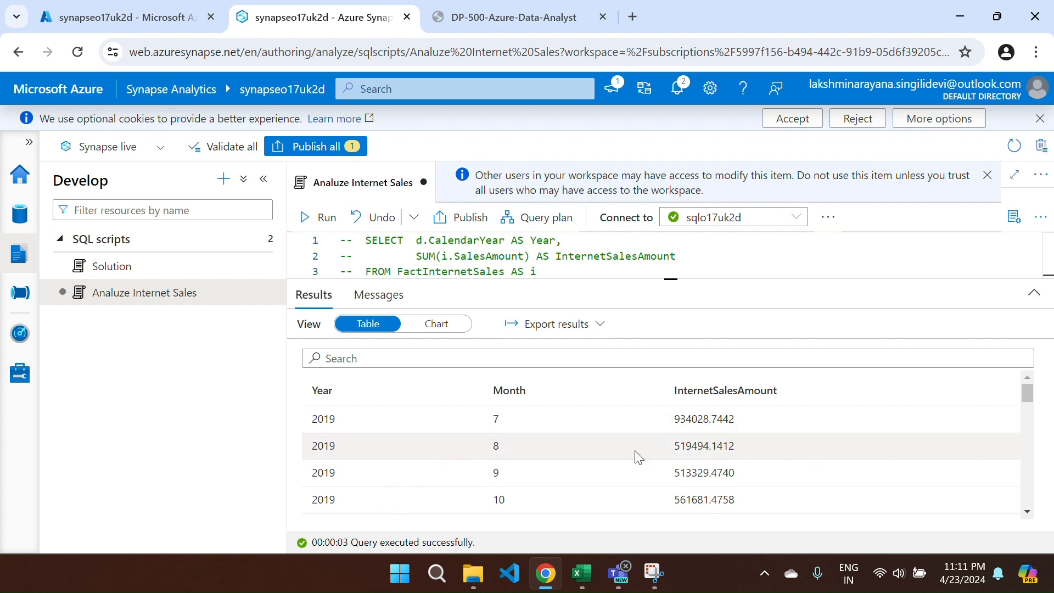
{"action": "scroll", "coordinate": [639, 457], "scroll_direction": "down", "scroll_amount": 2}
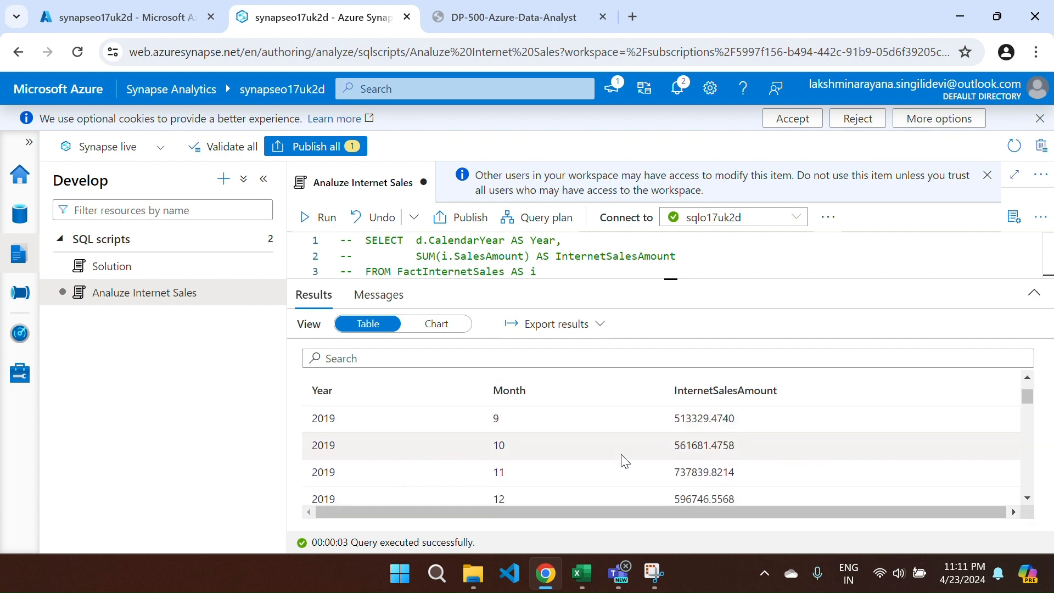
{"action": "key", "text": "ctrl+Tab"}
{"action": "scroll", "coordinate": [563, 456], "scroll_direction": "up", "scroll_amount": 10}
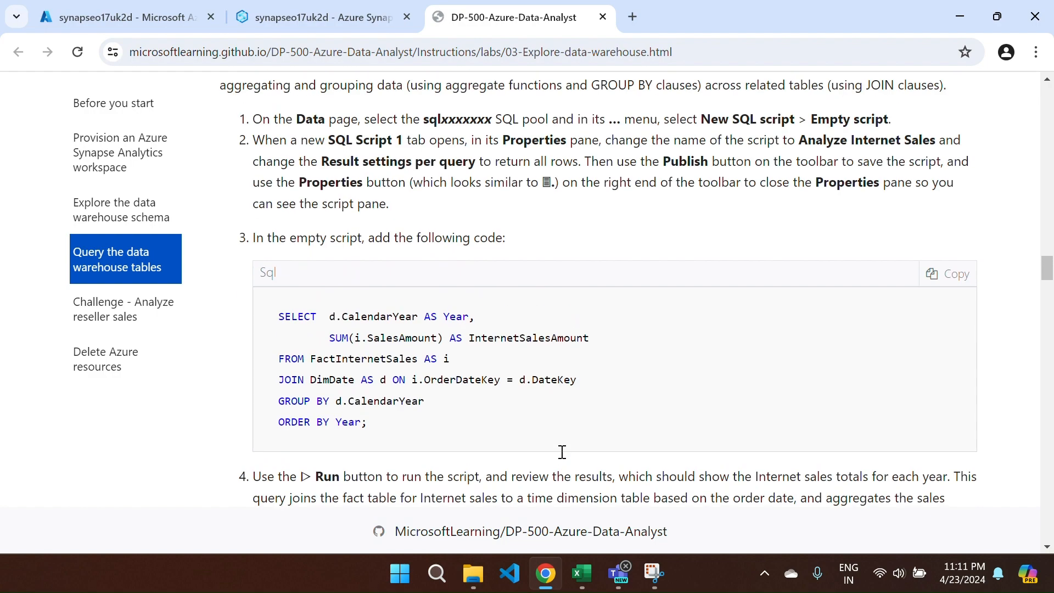
- Copy step 6's yearly sales-by-region query and return to the Synapse script
{"action": "scroll", "coordinate": [562, 452], "scroll_direction": "down", "scroll_amount": 12}
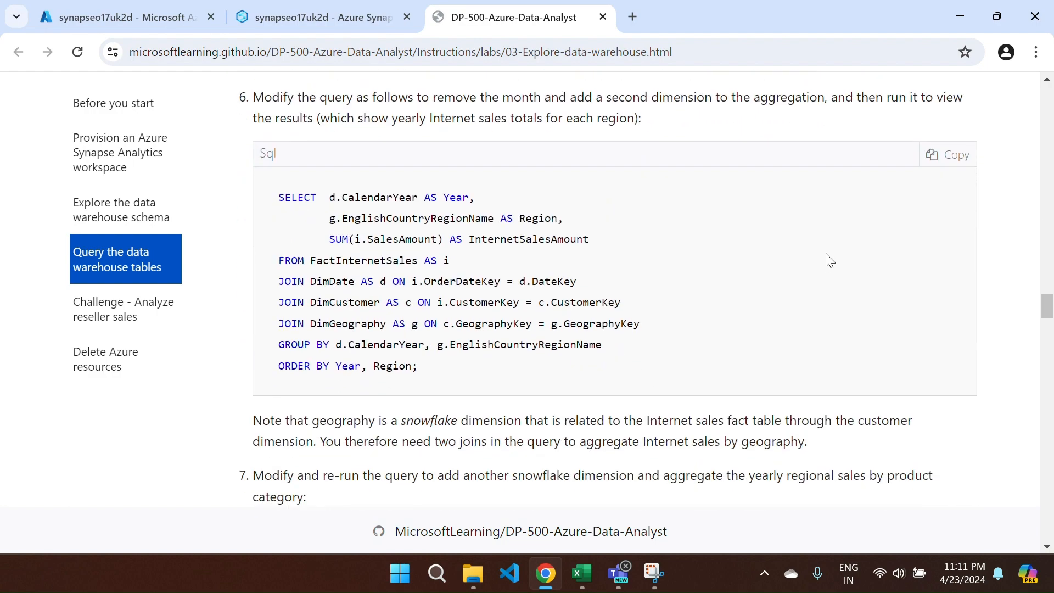
{"action": "left_click", "coordinate": [936, 155]}
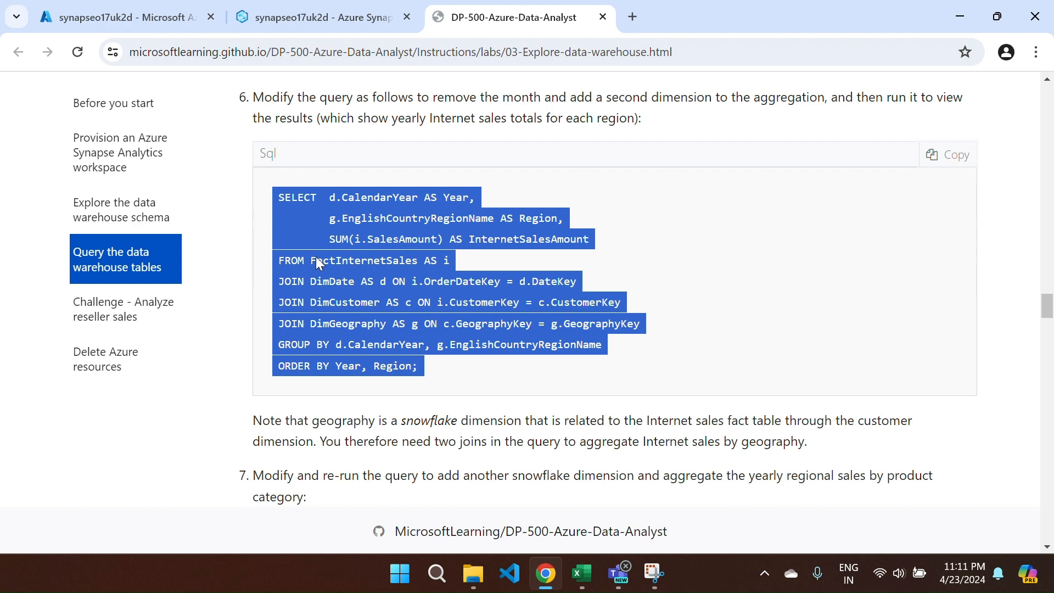
{"action": "left_click", "coordinate": [318, 17]}
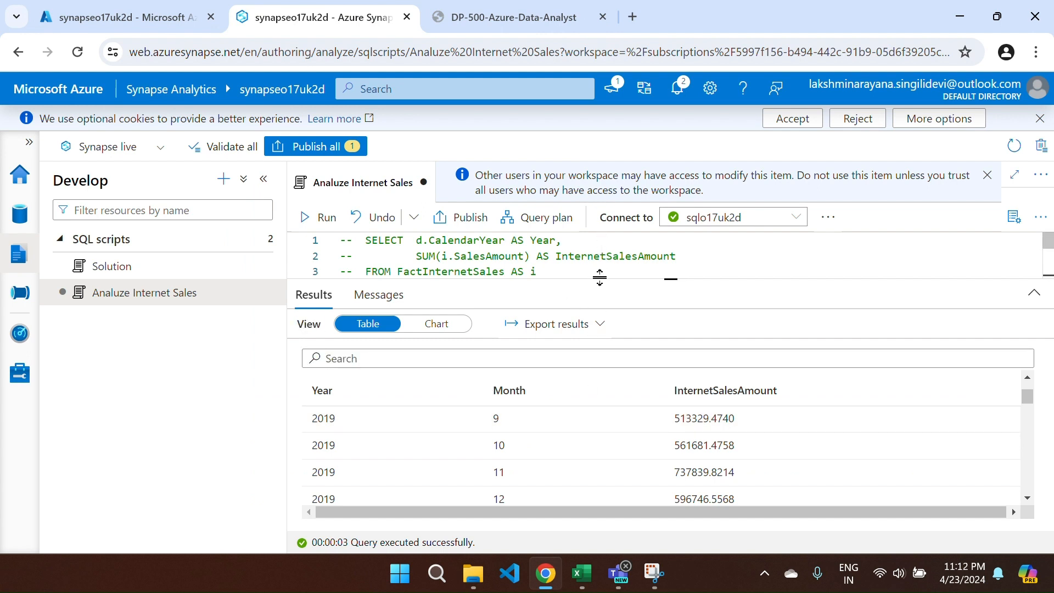
- Maximize the script editor and comment out the monthly query on lines 8–14
{"action": "left_click_drag", "start_coordinate": [600, 278], "coordinate": [600, 434]}
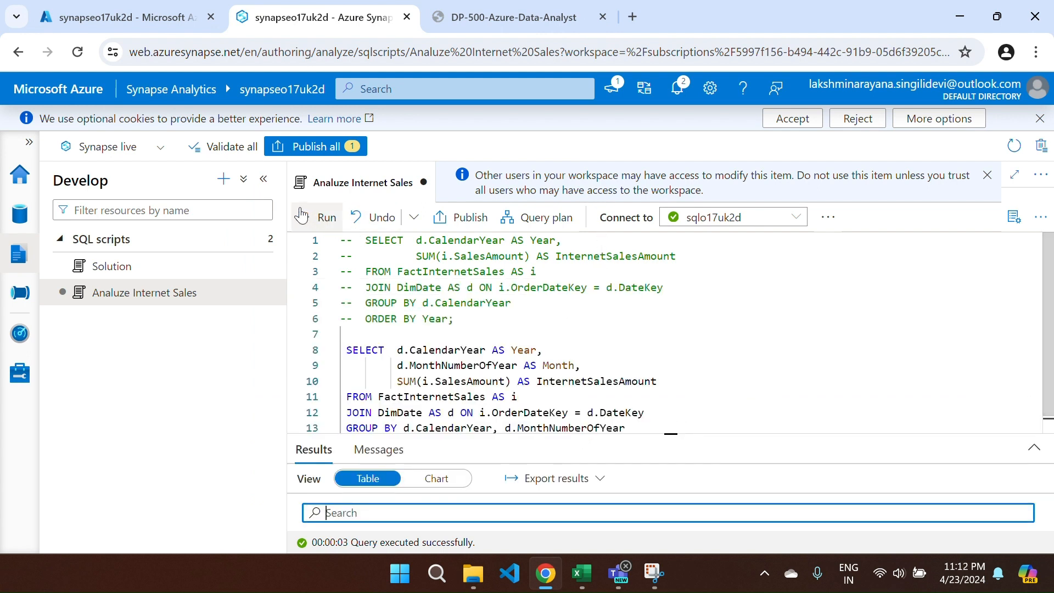
{"action": "left_click", "coordinate": [1011, 177]}
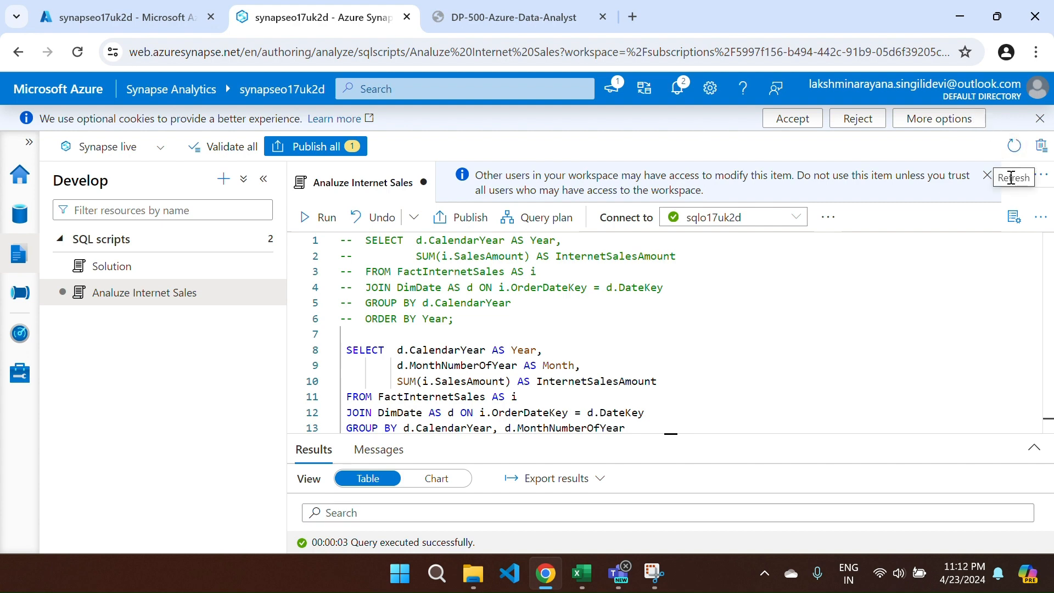
{"action": "left_click", "coordinate": [1011, 177]}
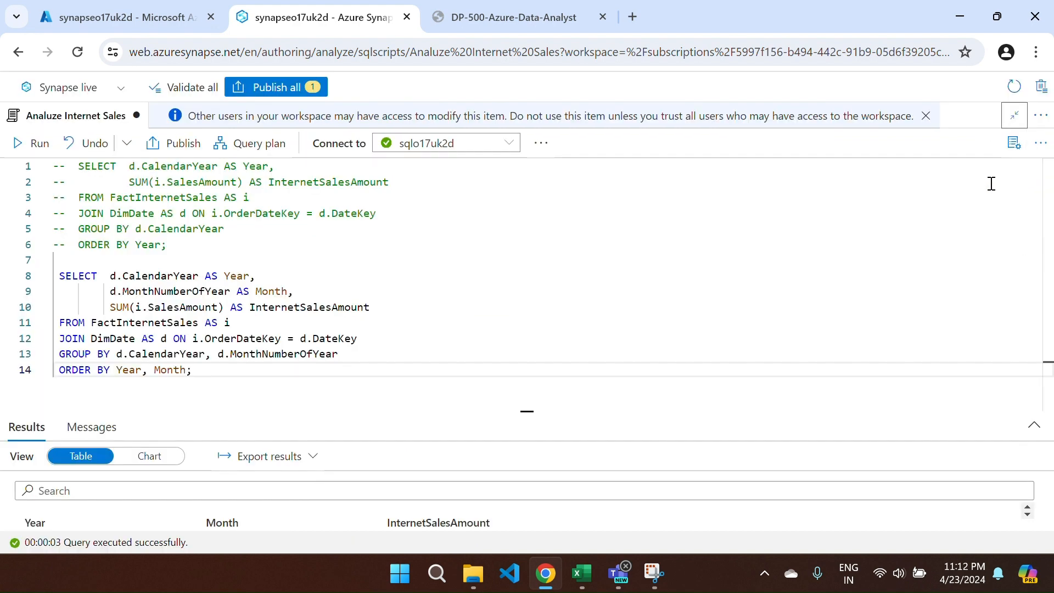
{"action": "left_click", "coordinate": [417, 297]}
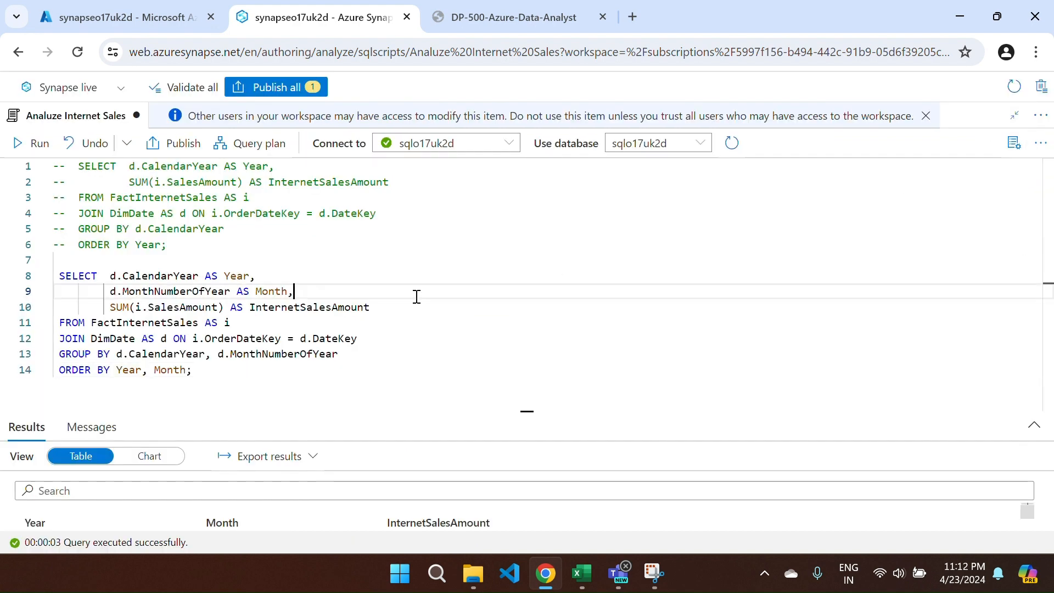
{"action": "left_click_drag", "start_coordinate": [199, 378], "coordinate": [55, 277]}
{"action": "key", "text": "ctrl+slash"}
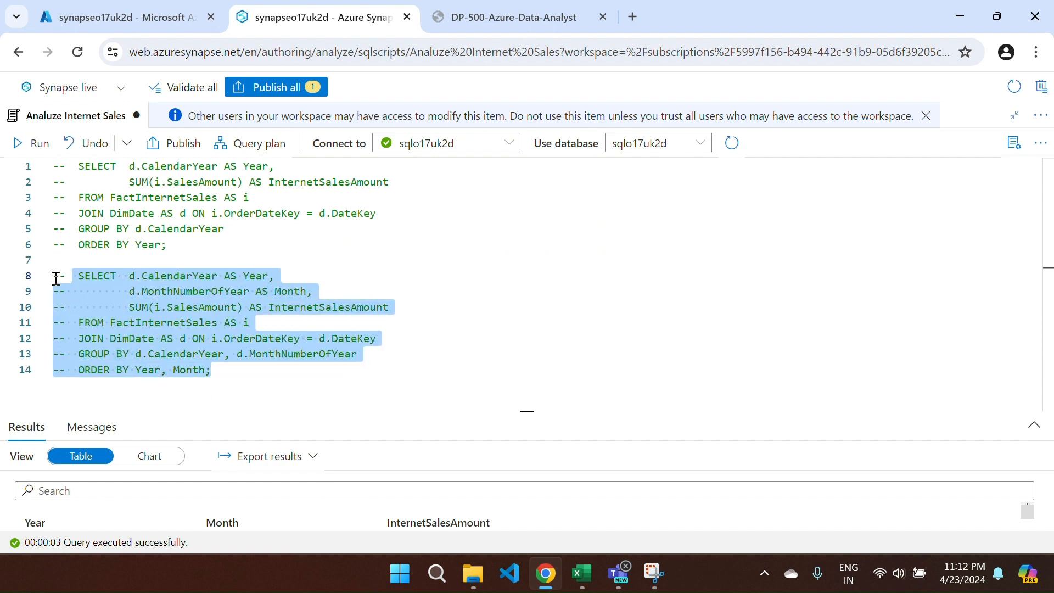
- Paste the yearly Internet sales by region query below line 14 and run it
{"action": "left_click", "coordinate": [228, 371]}
{"action": "key", "text": "Return"}
{"action": "key", "text": "Return"}
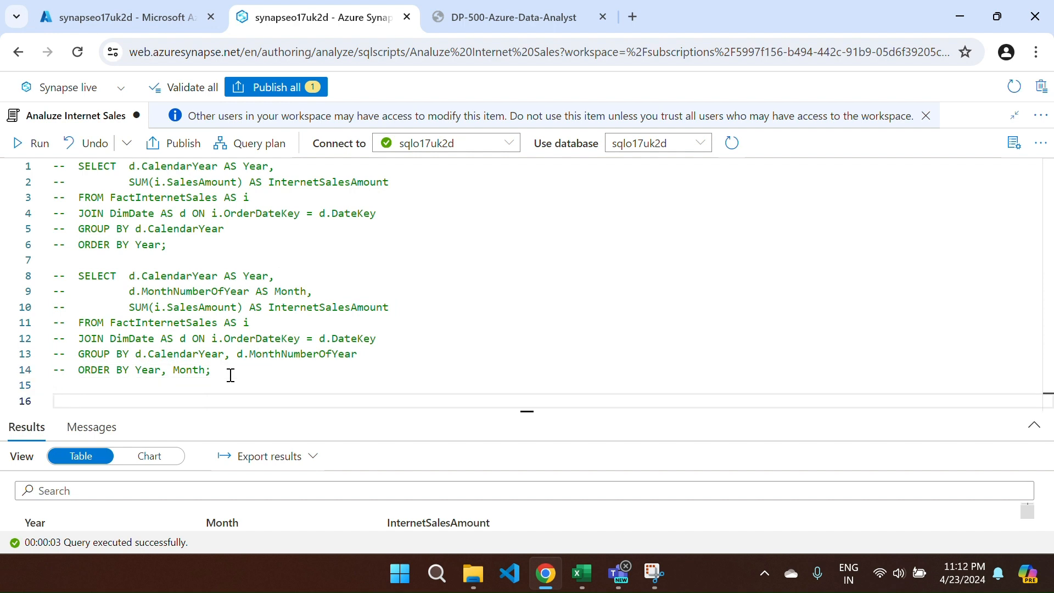
{"action": "key", "text": "ctrl+v"}
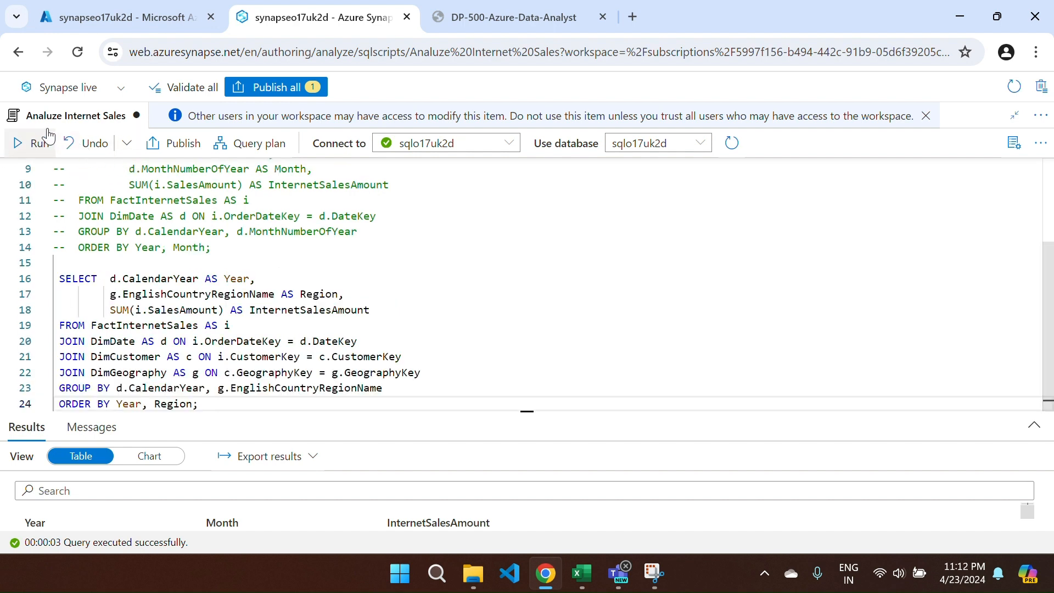
{"action": "left_click", "coordinate": [27, 143]}
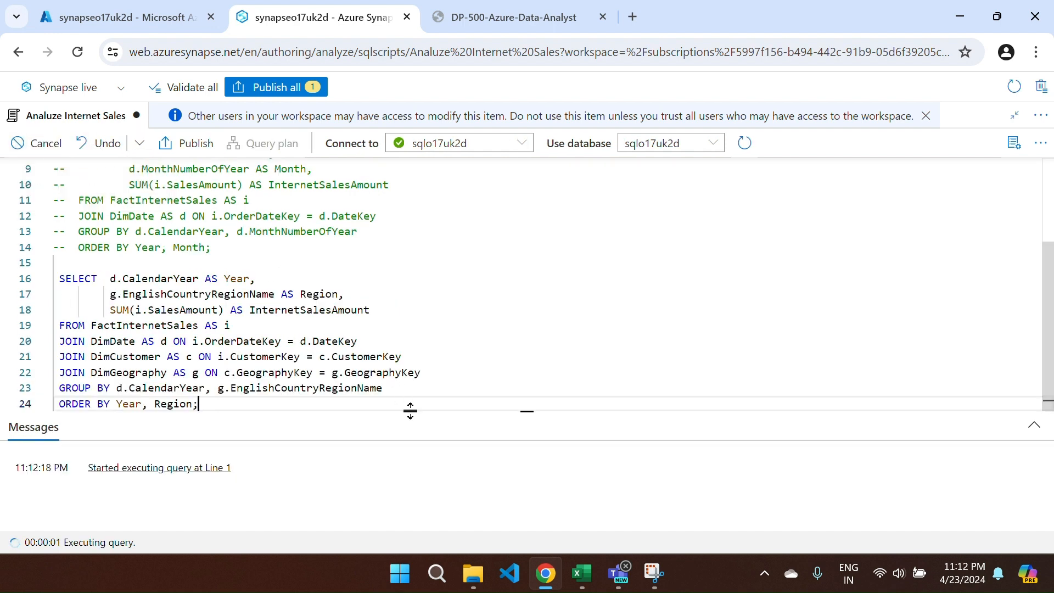
- Resize the editor and results panes so the Year, Region, InternetSalesAmount table fills the view
{"action": "left_click_drag", "start_coordinate": [412, 411], "coordinate": [413, 284]}
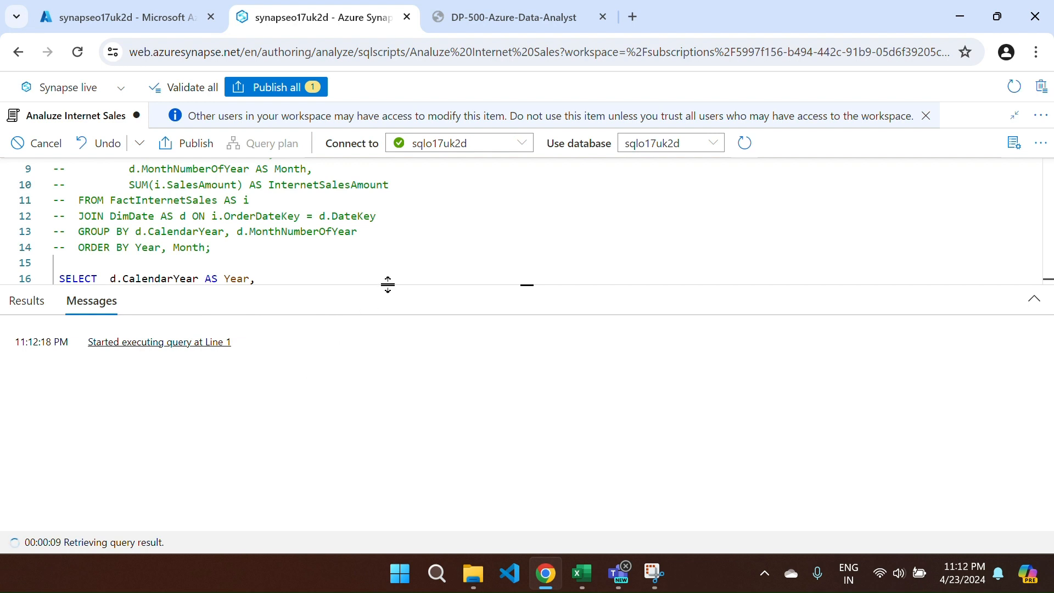
{"action": "left_click_drag", "start_coordinate": [386, 285], "coordinate": [391, 428]}
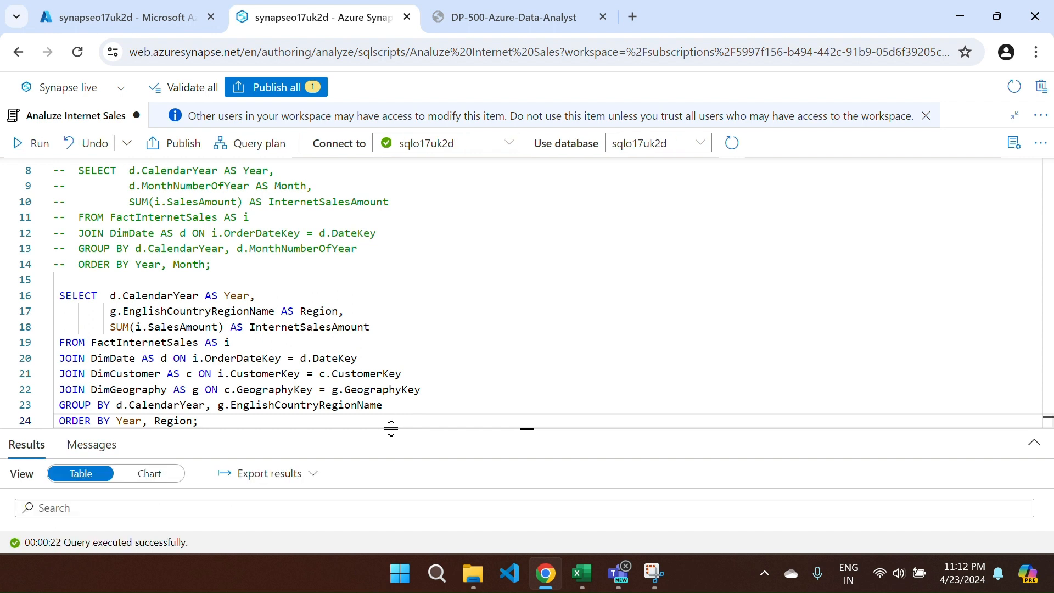
{"action": "left_click_drag", "start_coordinate": [391, 429], "coordinate": [417, 179]}
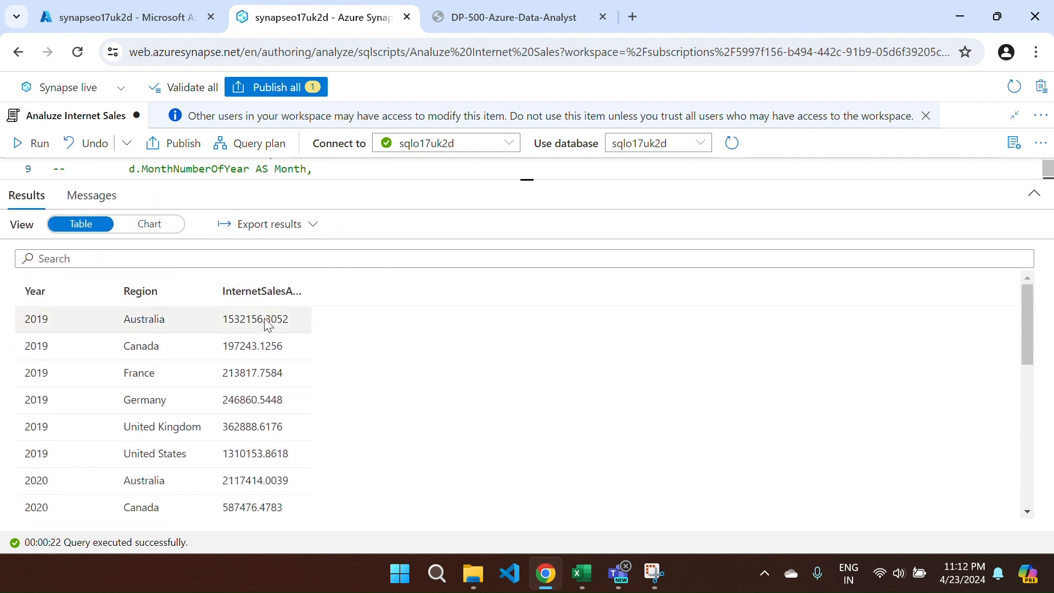
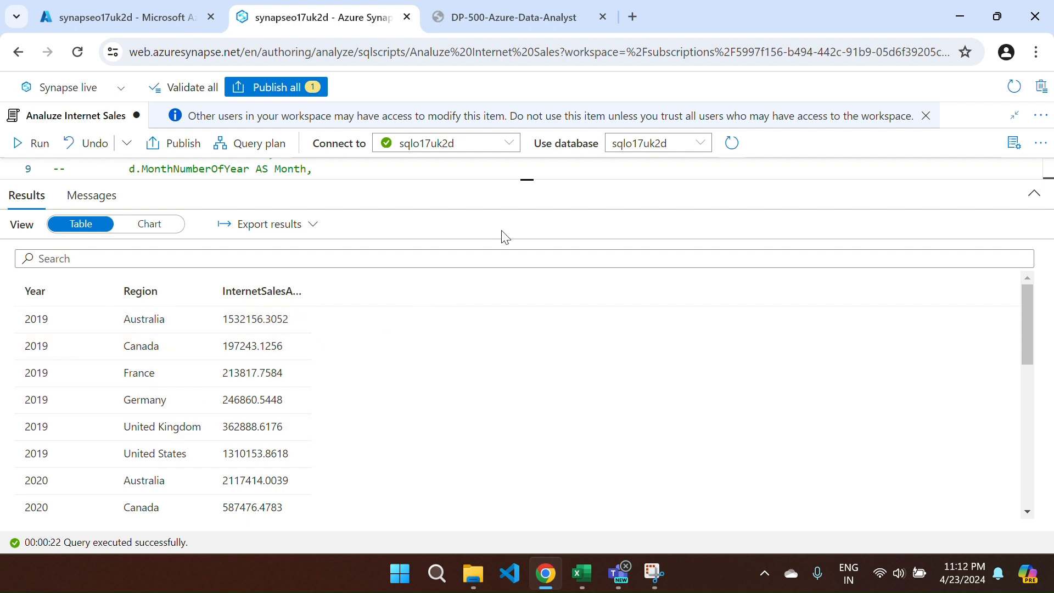
- Comment out the yearly Internet sales by region query on lines 16–24 and add blank lines below
{"action": "left_click_drag", "start_coordinate": [455, 180], "coordinate": [421, 461]}
{"action": "left_click_drag", "start_coordinate": [220, 453], "coordinate": [55, 330]}
{"action": "key", "text": "ctrl+slash"}
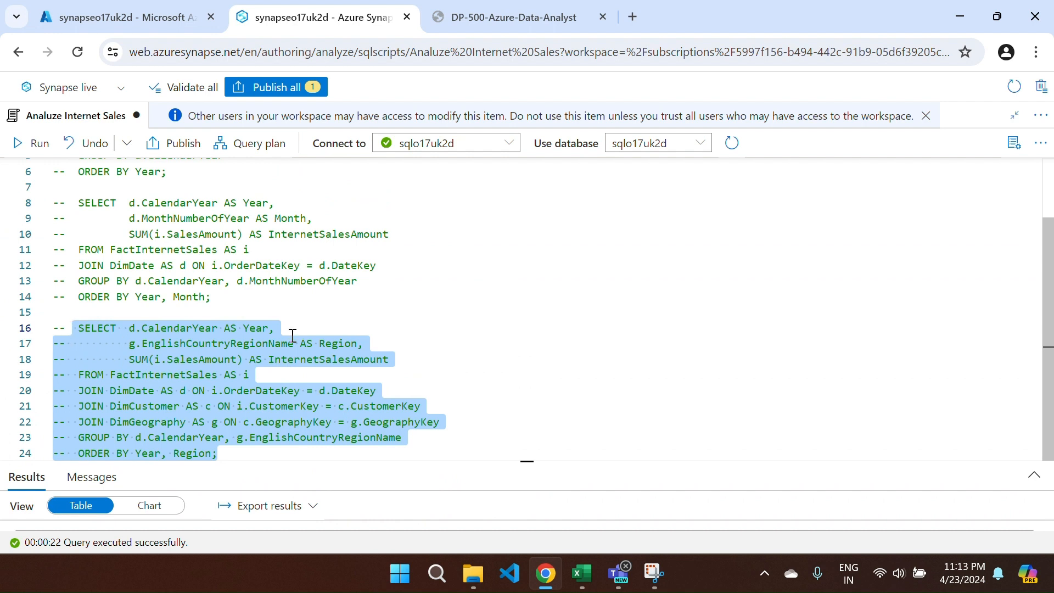
{"action": "left_click", "coordinate": [221, 457]}
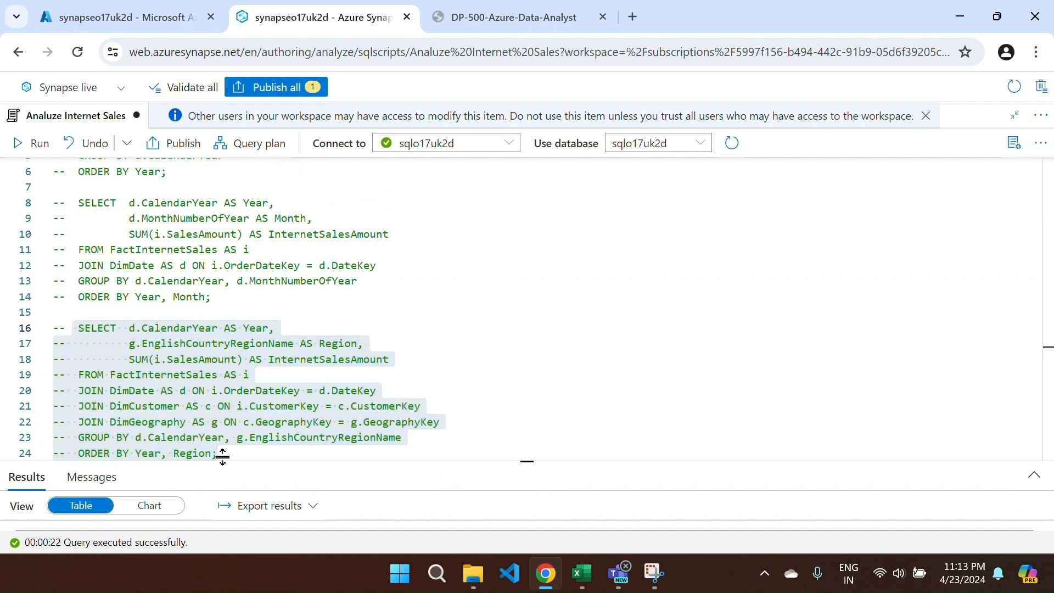
{"action": "left_click", "coordinate": [247, 449]}
{"action": "key", "text": "Return"}
{"action": "key", "text": "Return"}
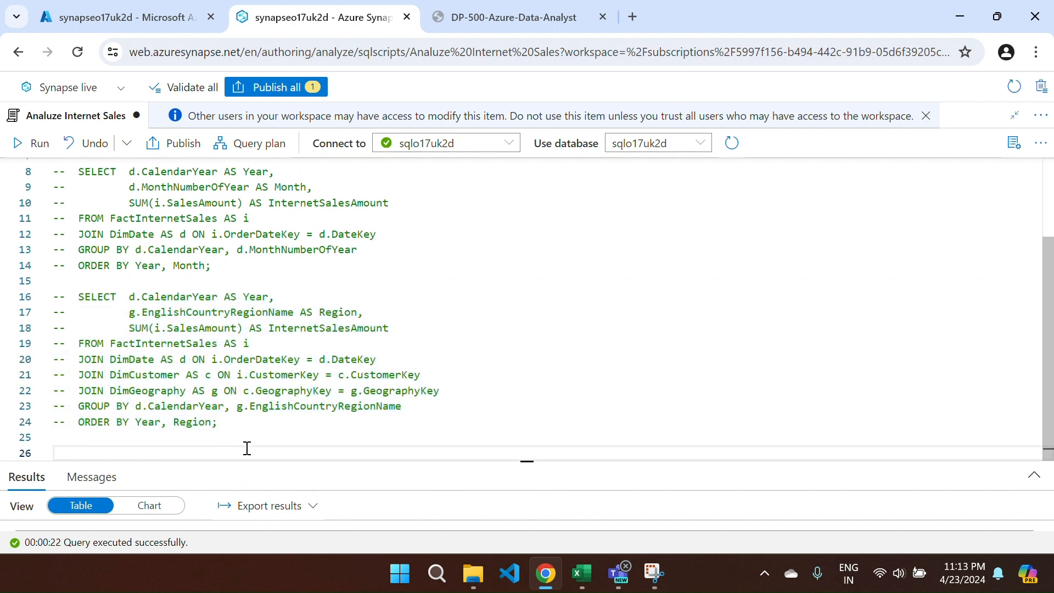
- Copy the lab's step 7 query adding product category to yearly regional Internet sales
{"action": "key", "text": "ctrl+Tab"}
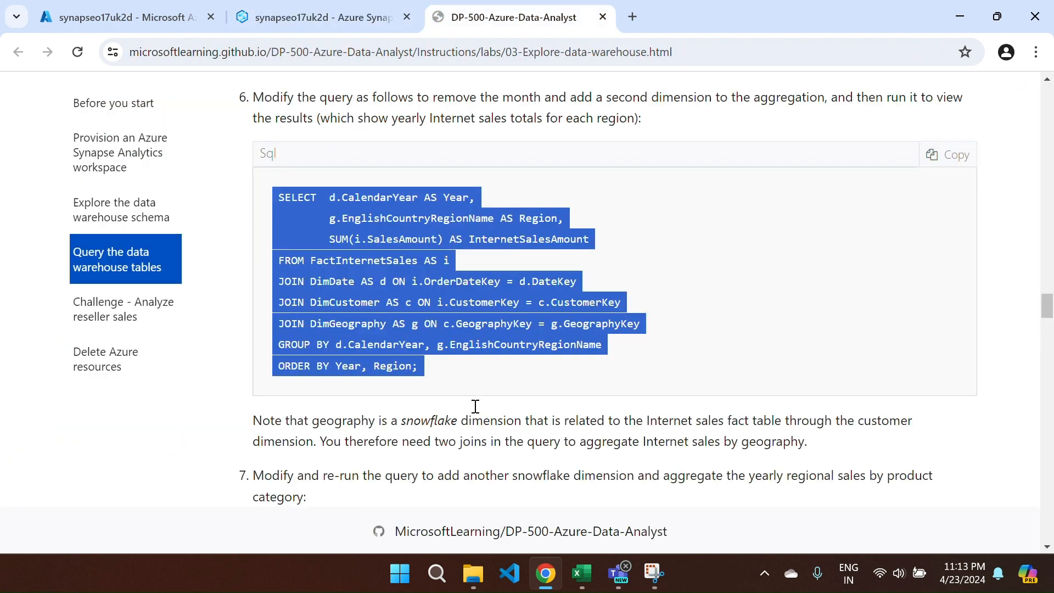
{"action": "scroll", "coordinate": [434, 379], "scroll_direction": "down", "scroll_amount": 5}
{"action": "scroll", "coordinate": [438, 375], "scroll_direction": "up", "scroll_amount": 1}
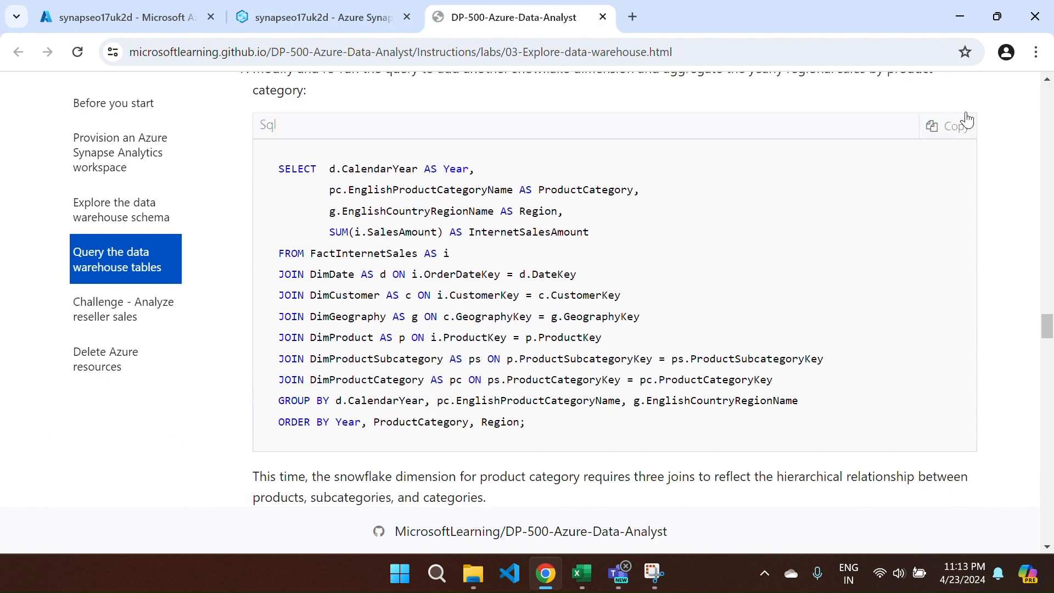
{"action": "left_click", "coordinate": [951, 130]}
{"action": "key", "text": "ctrl+c"}
{"action": "scroll", "coordinate": [678, 202], "scroll_direction": "up", "scroll_amount": 1}
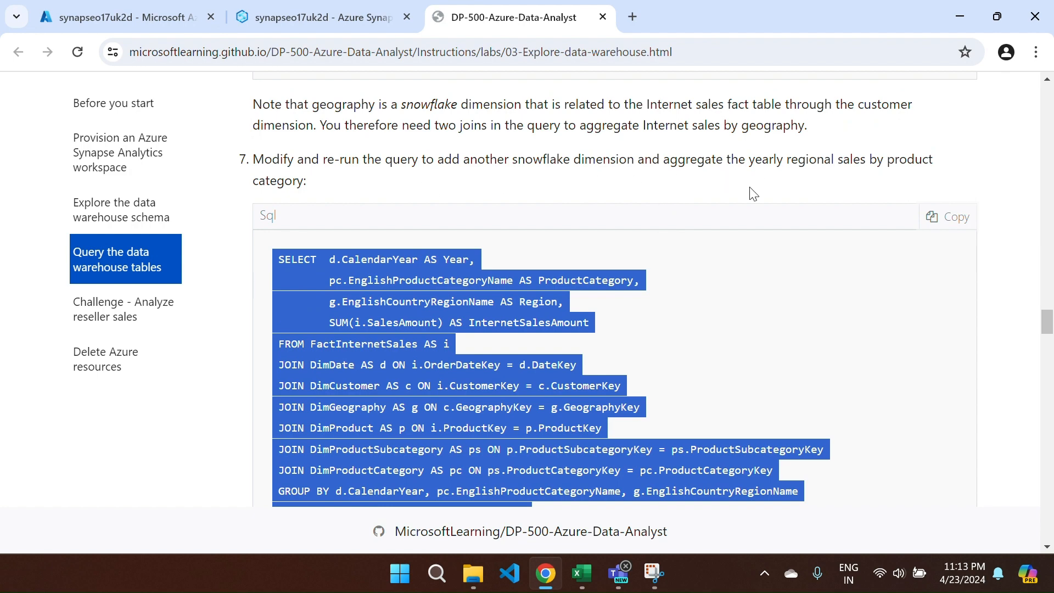
{"action": "left_click", "coordinate": [322, 21]}
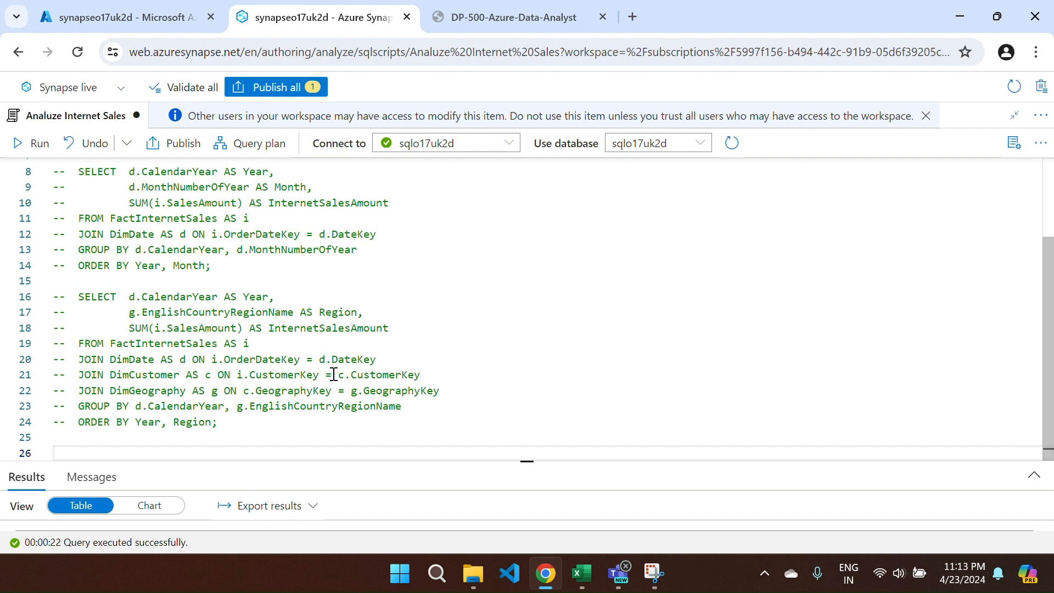
- Paste the product category query at line 26 and run it
{"action": "key", "text": "ctrl+v"}
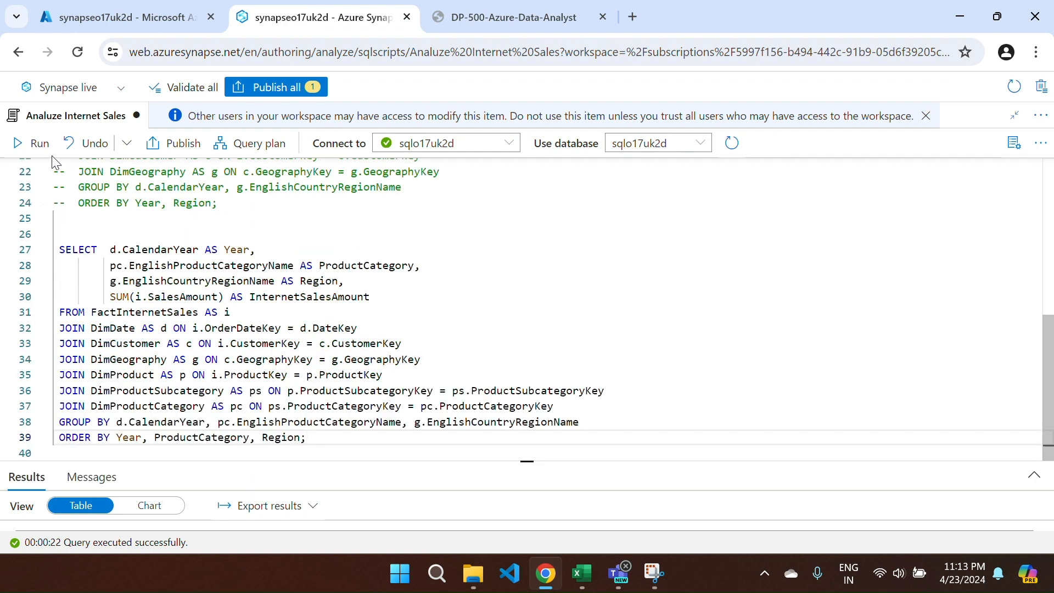
{"action": "left_click", "coordinate": [32, 142]}
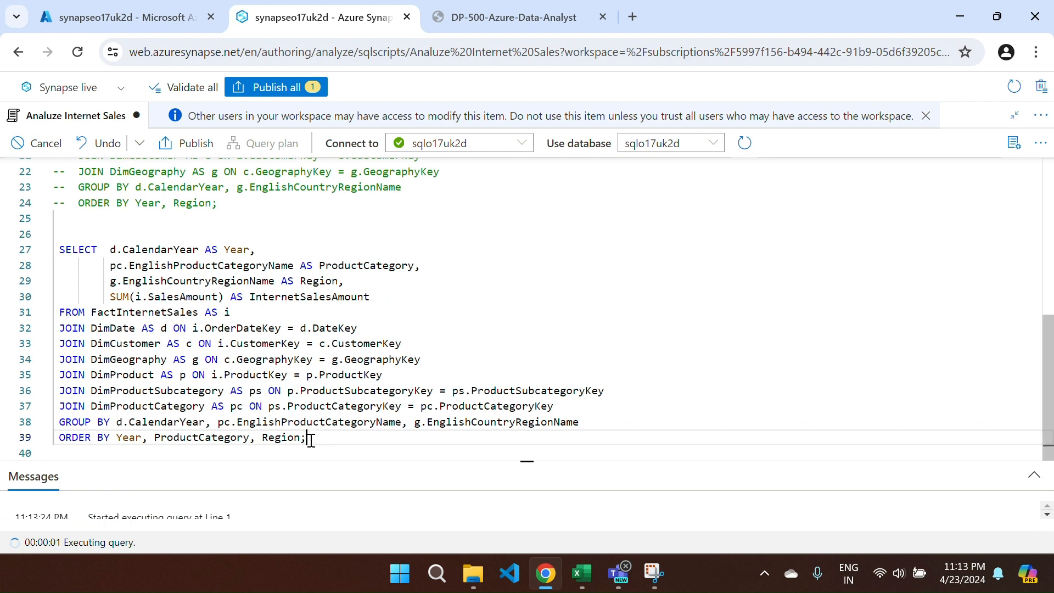
{"action": "left_click_drag", "start_coordinate": [308, 438], "coordinate": [55, 251]}
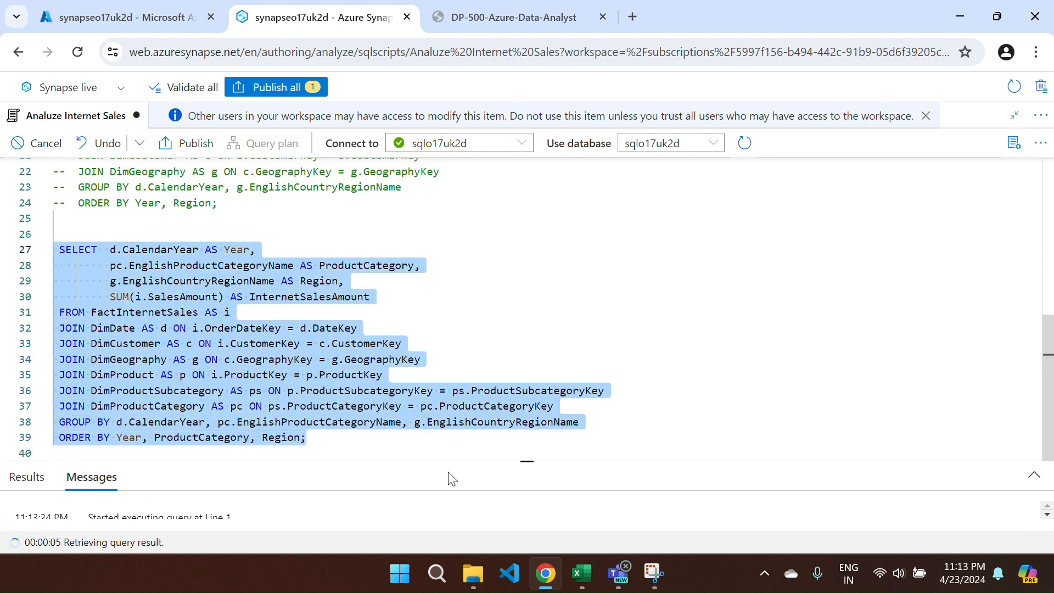
- Review the Year, ProductCategory and Region sales results for Bikes, Accessories and Clothing
{"action": "left_click_drag", "start_coordinate": [437, 462], "coordinate": [455, 257]}
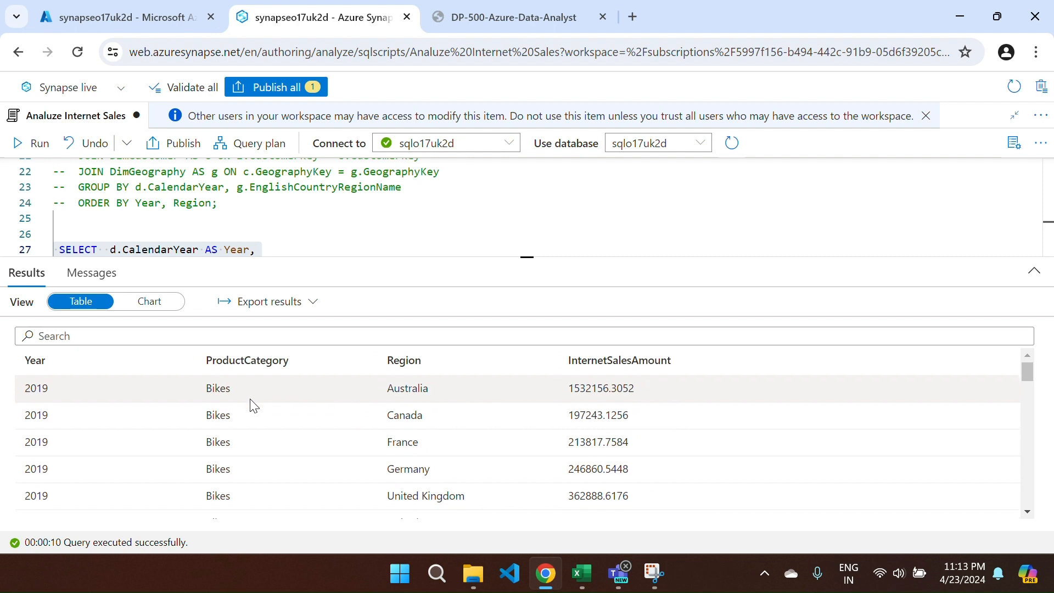
{"action": "scroll", "coordinate": [245, 466], "scroll_direction": "down", "scroll_amount": 8}
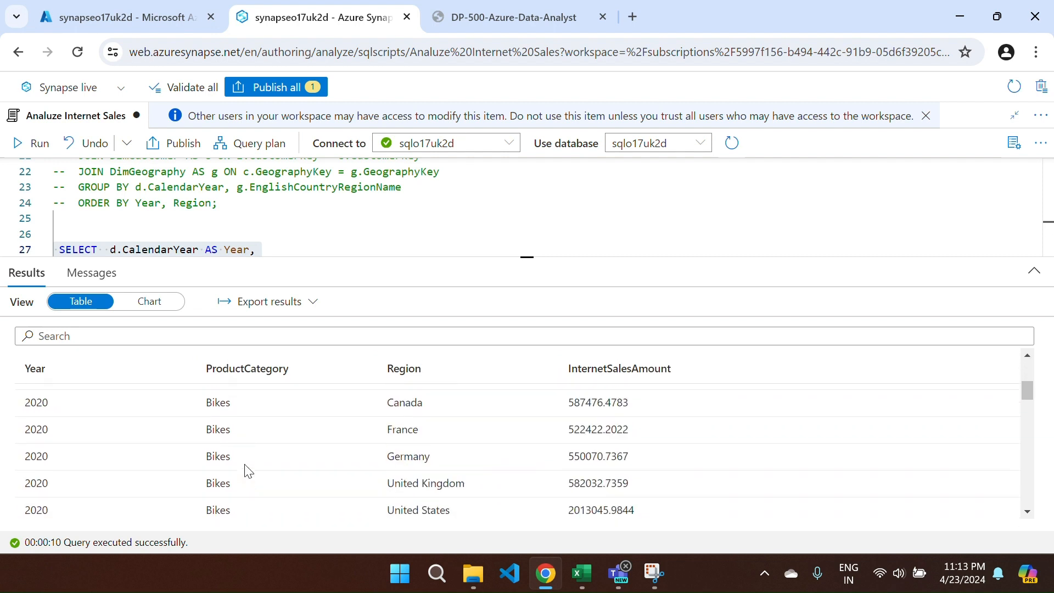
{"action": "scroll", "coordinate": [231, 475], "scroll_direction": "up", "scroll_amount": 3}
{"action": "scroll", "coordinate": [219, 489], "scroll_direction": "down", "scroll_amount": 3}
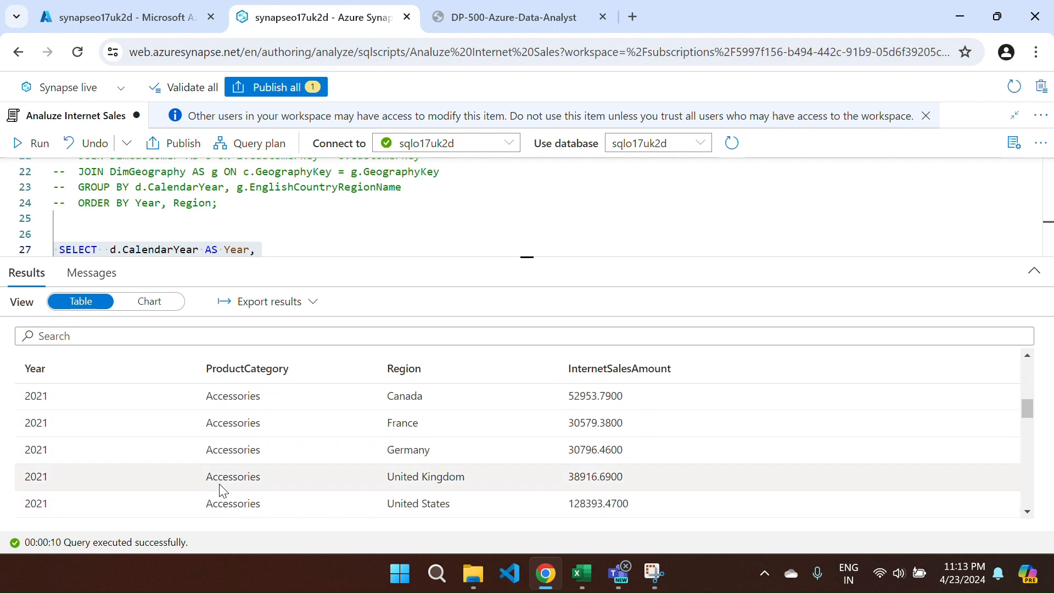
{"action": "scroll", "coordinate": [313, 471], "scroll_direction": "up", "scroll_amount": 2}
{"action": "scroll", "coordinate": [315, 474], "scroll_direction": "up", "scroll_amount": 2}
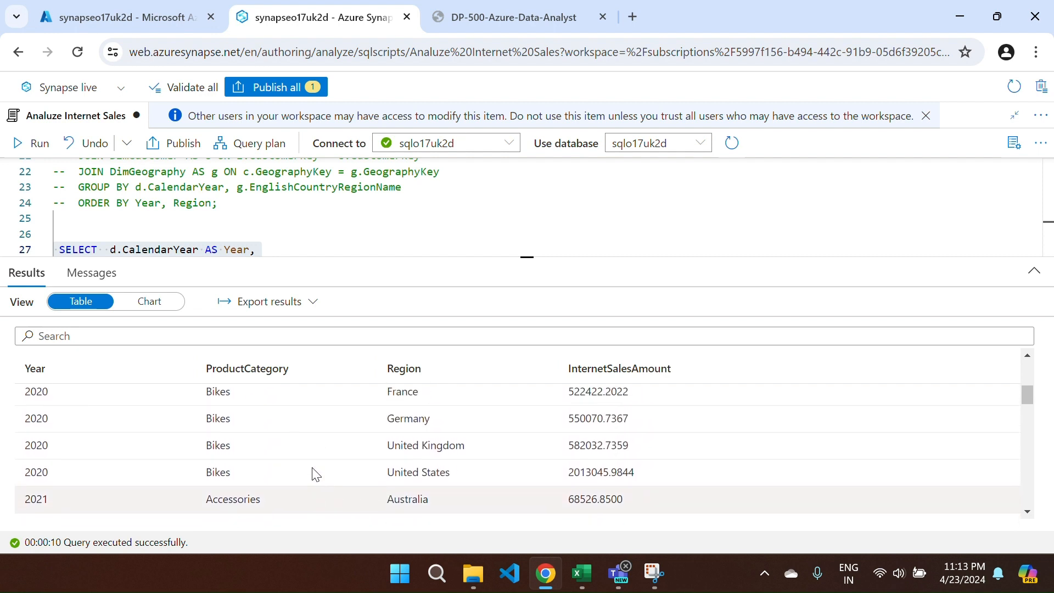
{"action": "scroll", "coordinate": [313, 473], "scroll_direction": "down", "scroll_amount": 3}
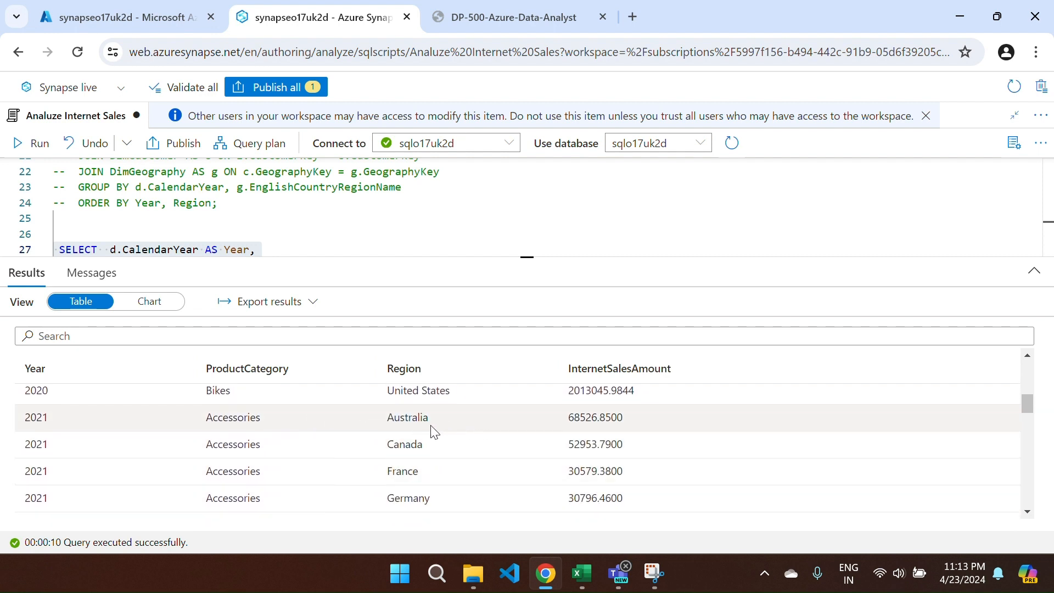
{"action": "scroll", "coordinate": [293, 466], "scroll_direction": "down", "scroll_amount": 5}
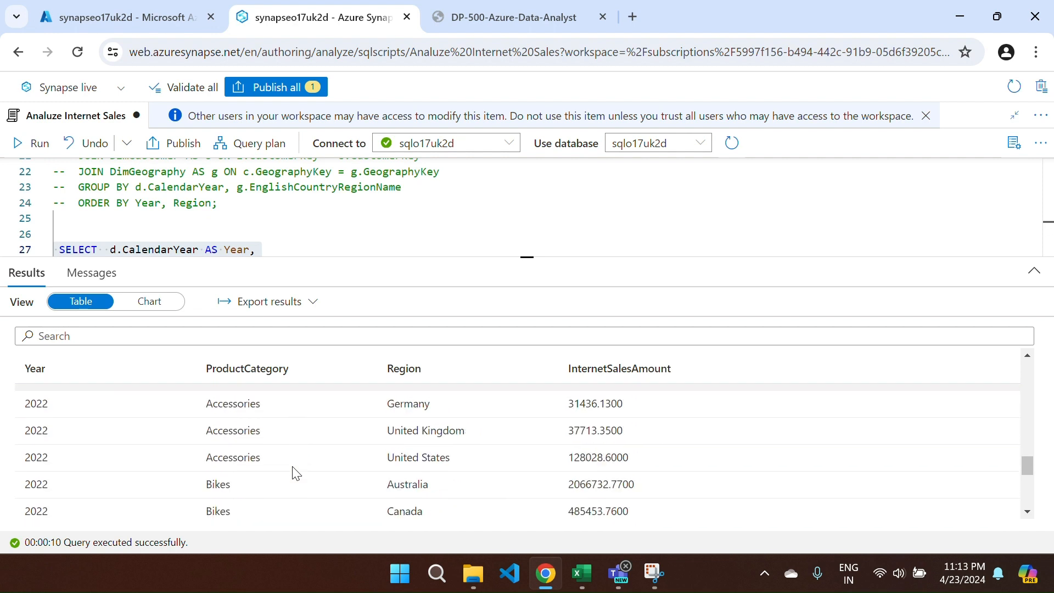
{"action": "scroll", "coordinate": [292, 466], "scroll_direction": "up", "scroll_amount": 1}
{"action": "scroll", "coordinate": [294, 472], "scroll_direction": "up", "scroll_amount": 4}
{"action": "scroll", "coordinate": [294, 473], "scroll_direction": "down", "scroll_amount": 7}
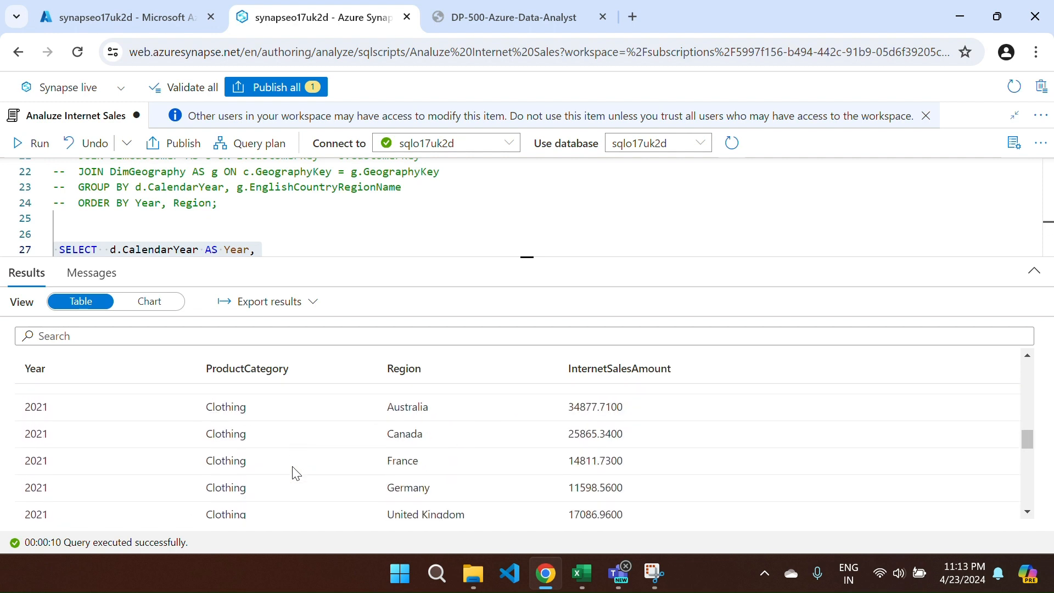
{"action": "scroll", "coordinate": [293, 472], "scroll_direction": "up", "scroll_amount": 5}
{"action": "scroll", "coordinate": [295, 474], "scroll_direction": "down", "scroll_amount": 5}
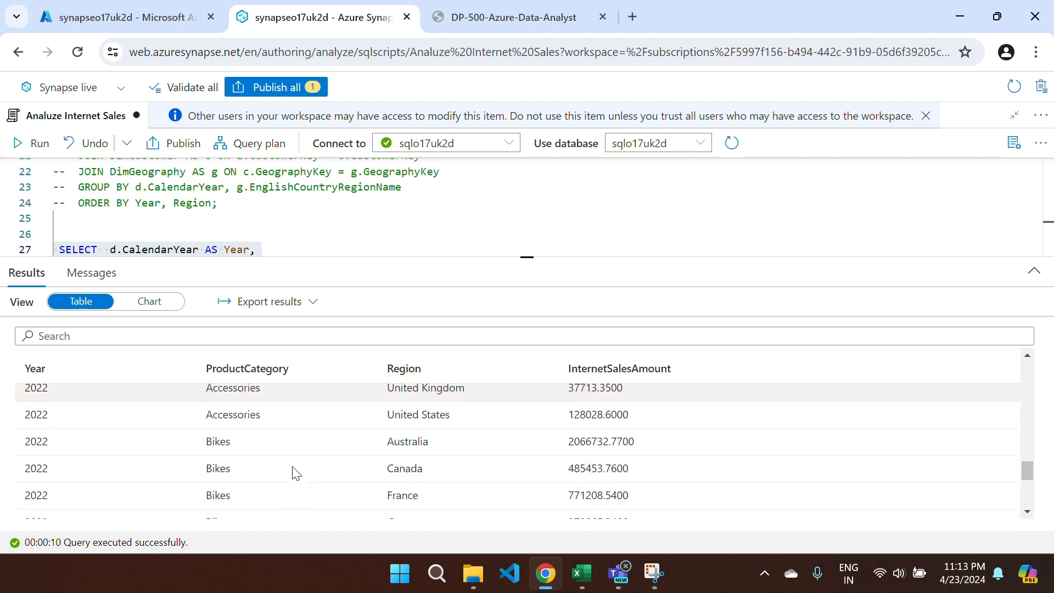
{"action": "scroll", "coordinate": [285, 455], "scroll_direction": "up", "scroll_amount": 1}
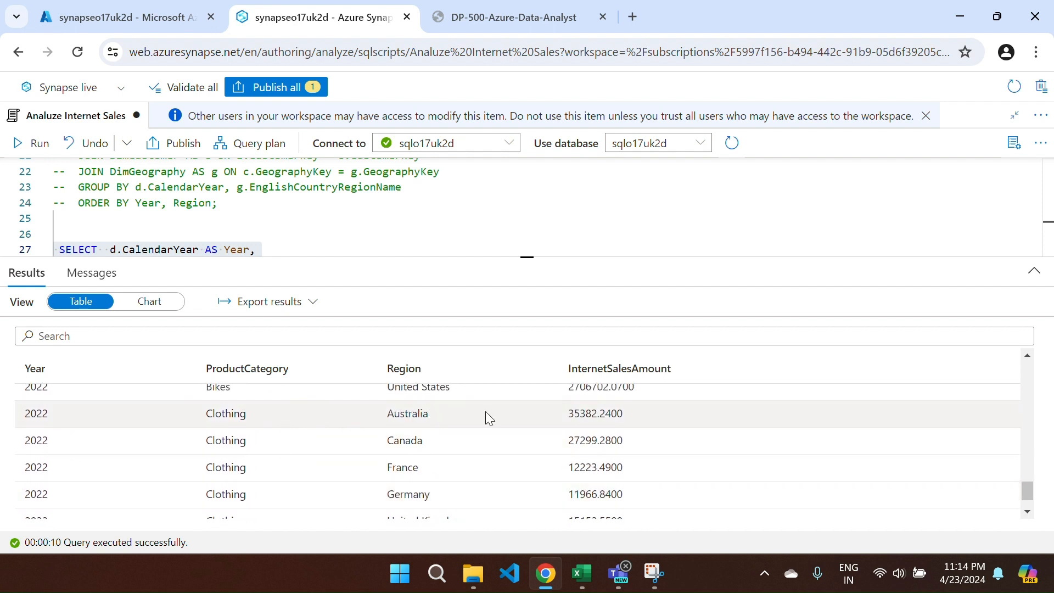
{"action": "scroll", "coordinate": [434, 430], "scroll_direction": "down", "scroll_amount": 1}
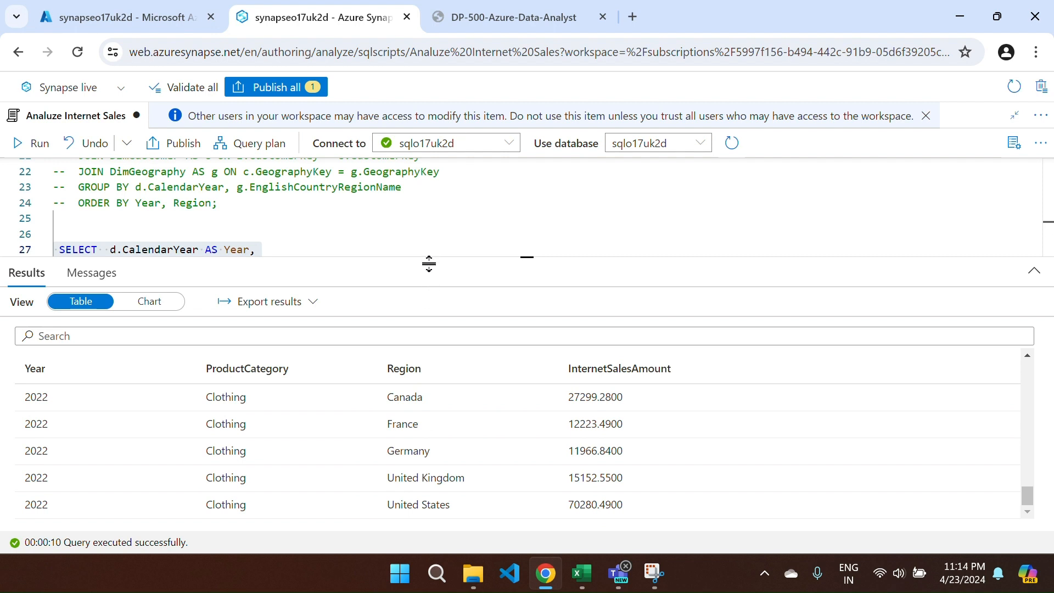
{"action": "left_click_drag", "start_coordinate": [429, 263], "coordinate": [412, 445]}
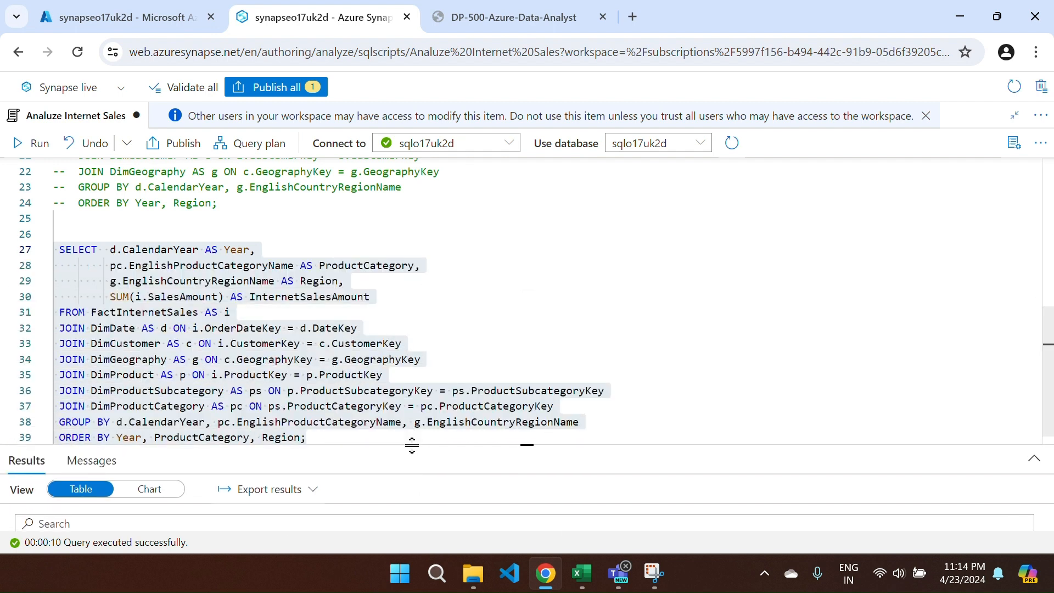
- Comment out the product category query on lines 27–39 and add blank lines below
{"action": "left_click", "coordinate": [502, 365]}
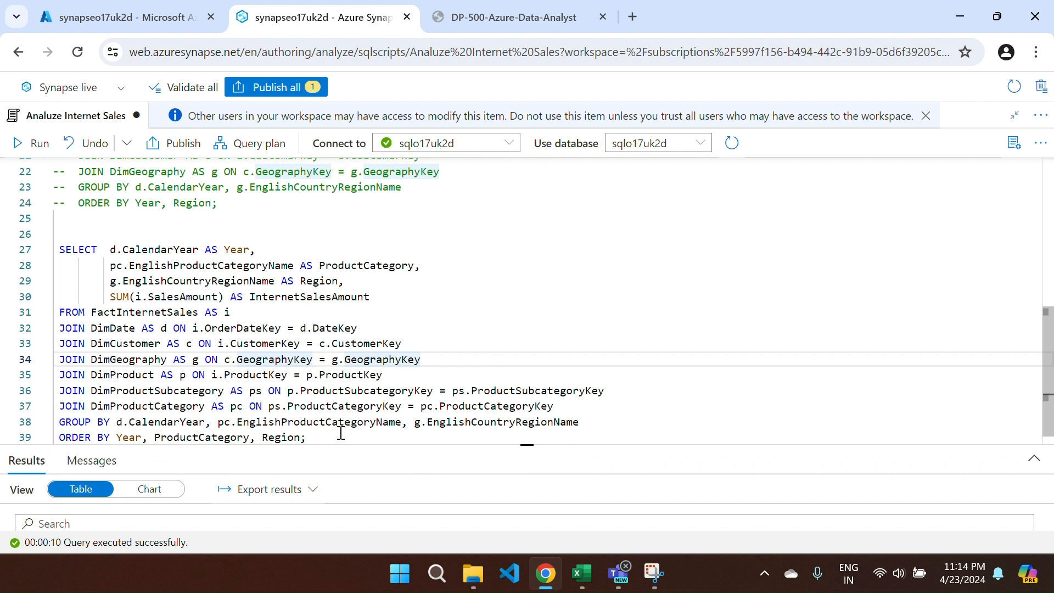
{"action": "left_click", "coordinate": [305, 437]}
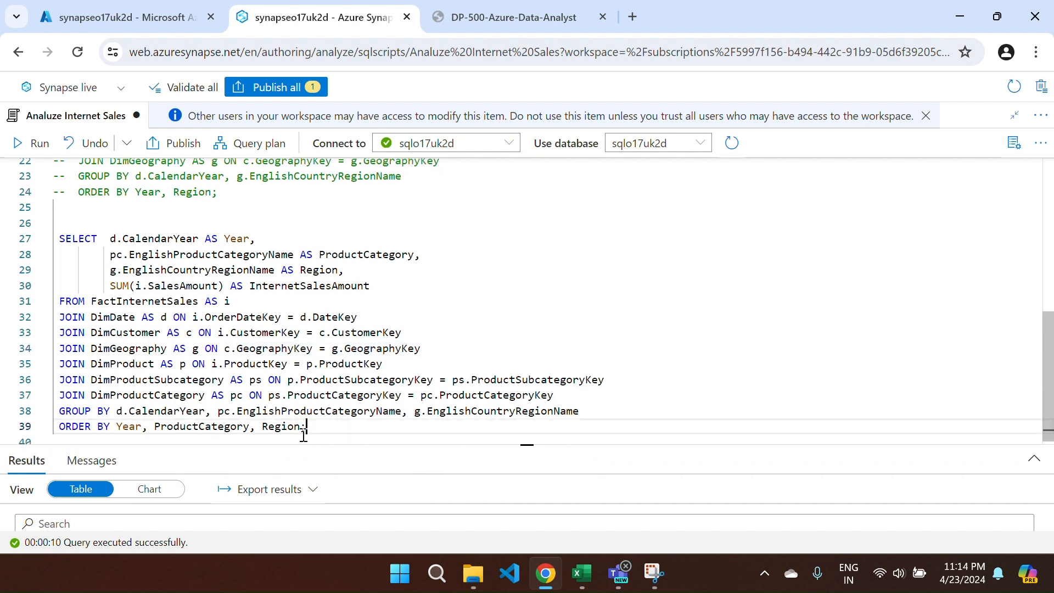
{"action": "left_click_drag", "start_coordinate": [304, 436], "coordinate": [45, 236]}
{"action": "left_click", "coordinate": [49, 238]}
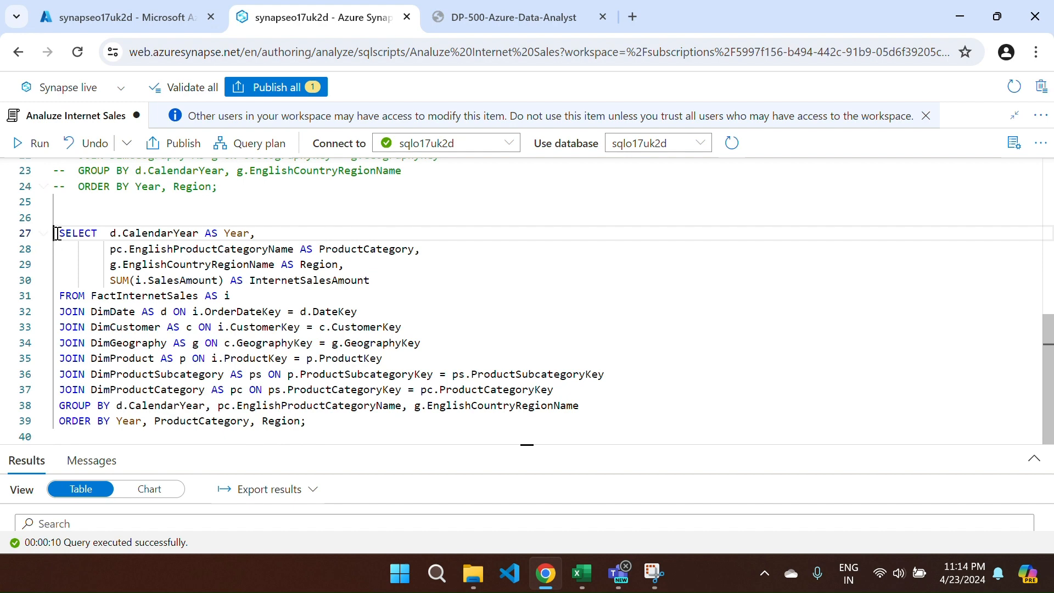
{"action": "left_click_drag", "start_coordinate": [61, 233], "coordinate": [331, 421]}
{"action": "key", "text": "ctrl+slash"}
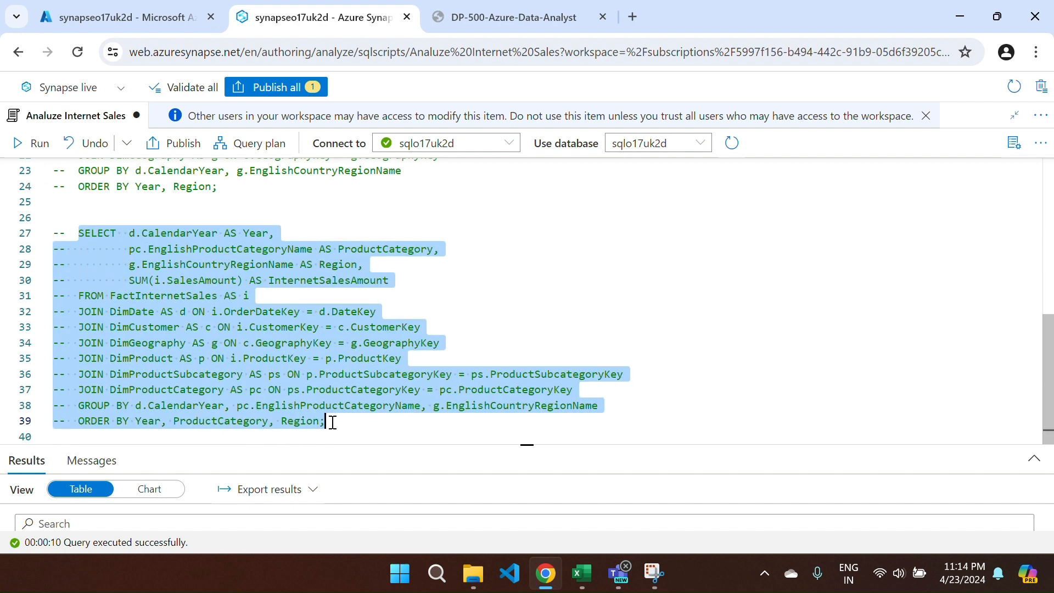
{"action": "left_click", "coordinate": [332, 422]}
{"action": "key", "text": "Return"}
{"action": "key", "text": "Return"}
{"action": "key", "text": "Return"}
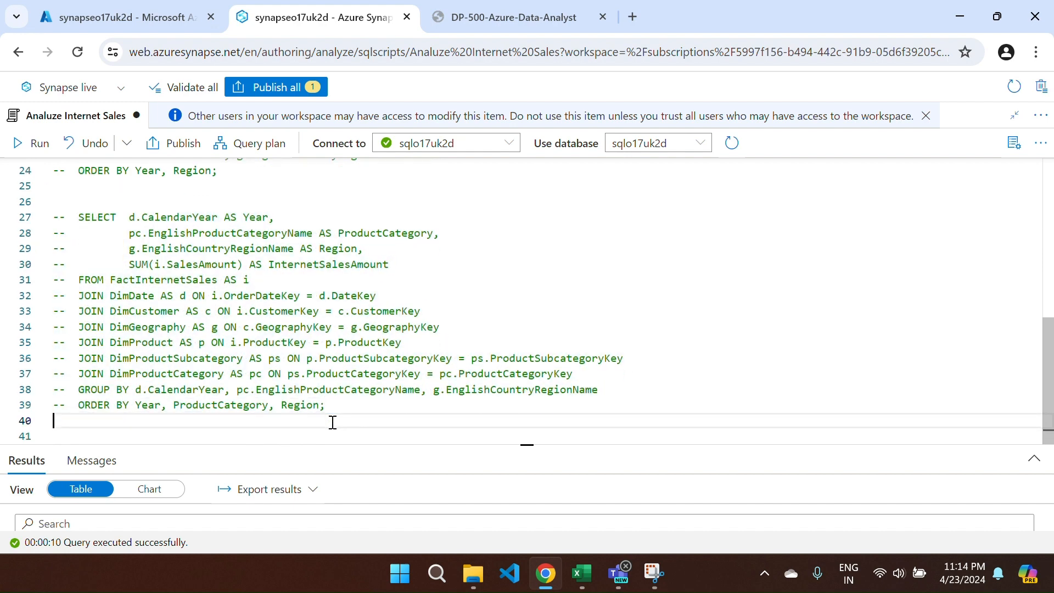
- Copy the ranking functions query from the lab instructions
{"action": "key", "text": "ctrl+Tab"}
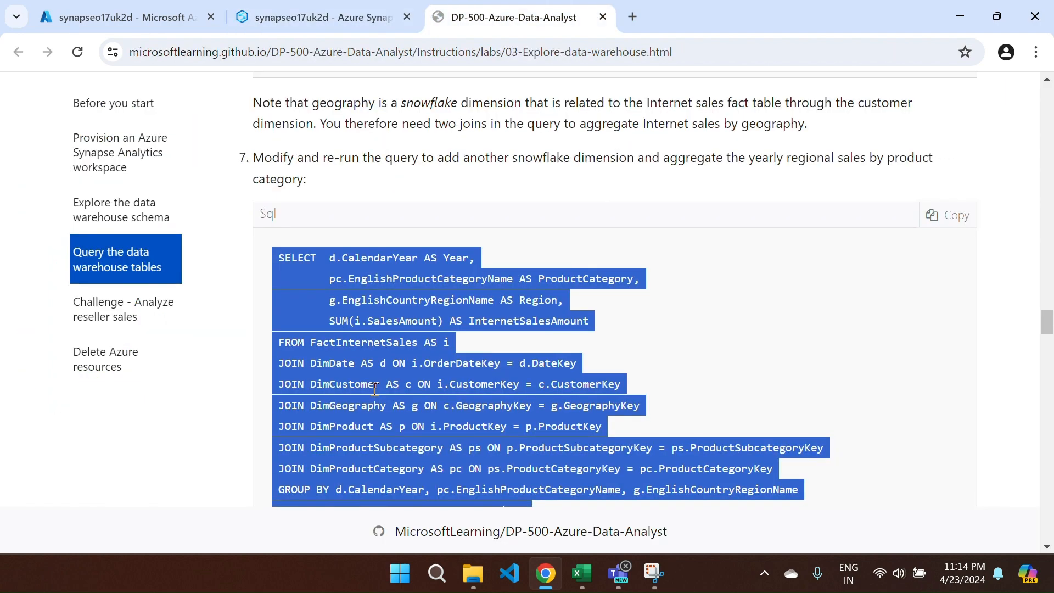
{"action": "scroll", "coordinate": [384, 387], "scroll_direction": "down", "scroll_amount": 10}
{"action": "scroll", "coordinate": [396, 384], "scroll_direction": "down", "scroll_amount": 2}
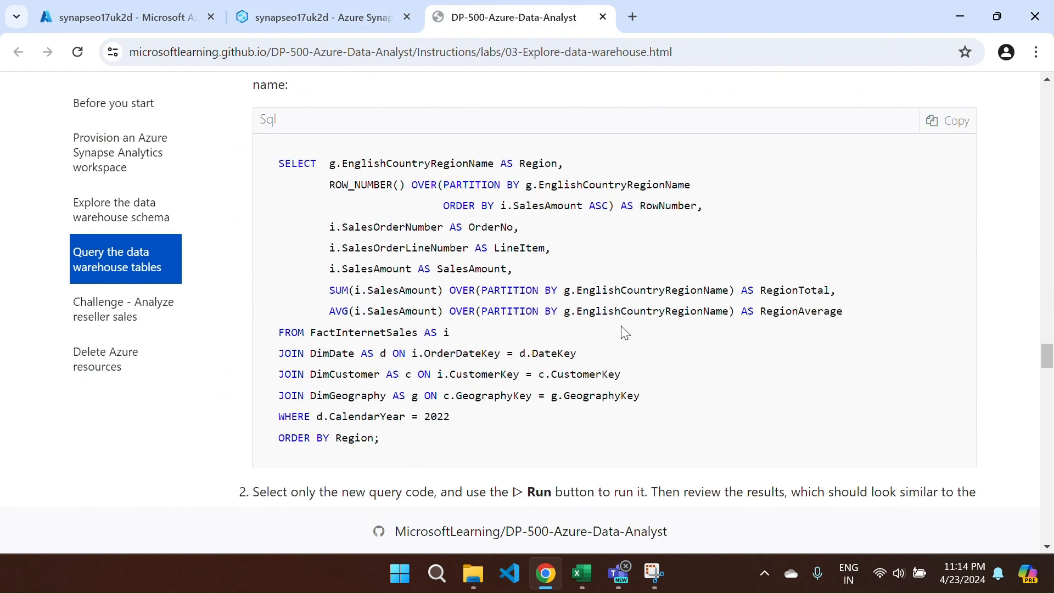
{"action": "left_click", "coordinate": [946, 120]}
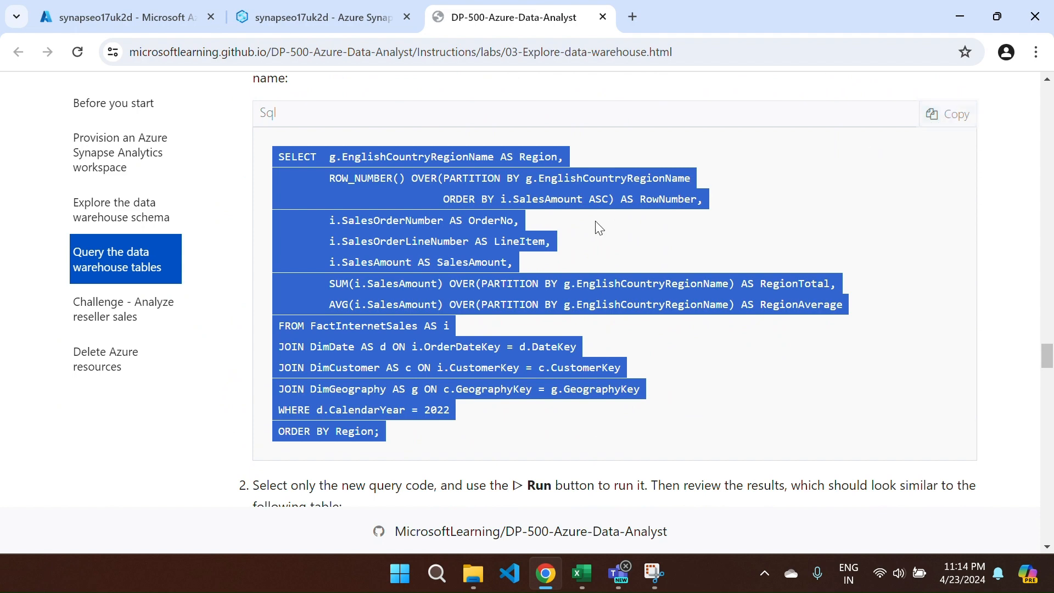
{"action": "left_click", "coordinate": [324, 17]}
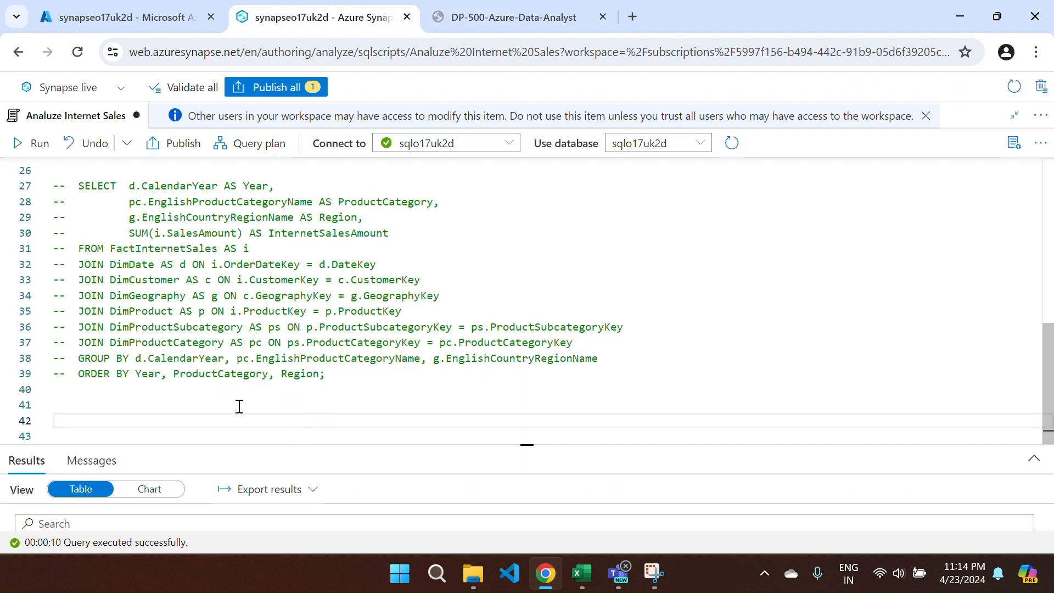
- Paste the ROW_NUMBER window query below line 40 and run it
{"action": "key", "text": "ctrl+v"}
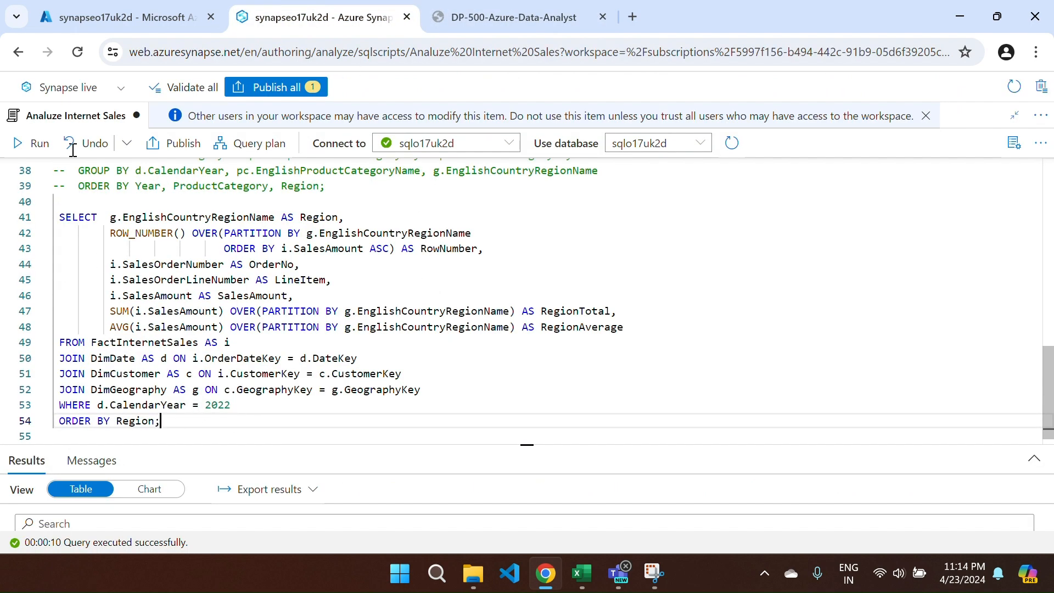
{"action": "left_click", "coordinate": [33, 143]}
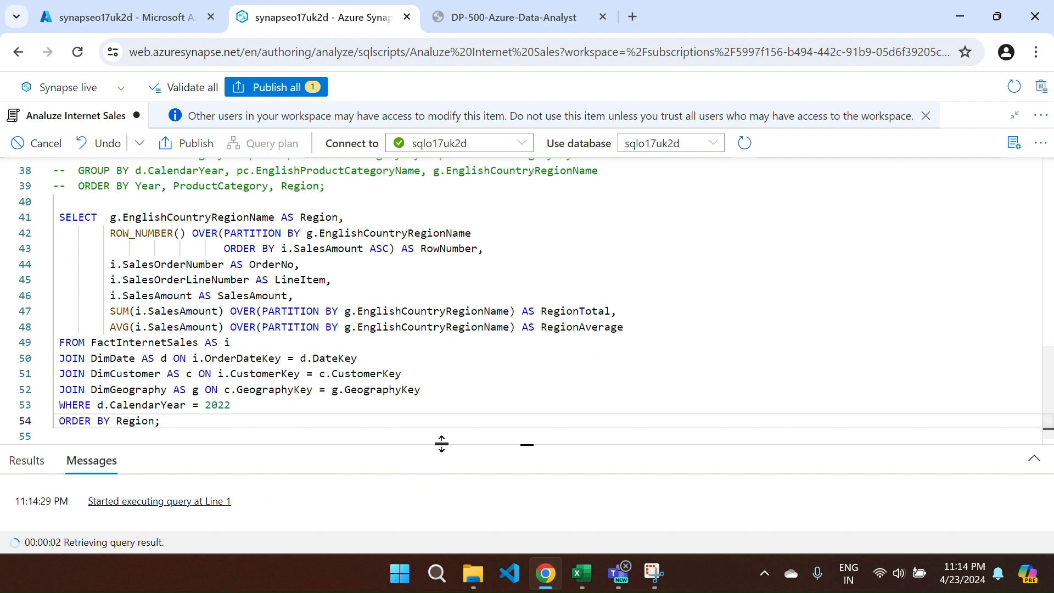
{"action": "left_click_drag", "start_coordinate": [442, 444], "coordinate": [453, 182]}
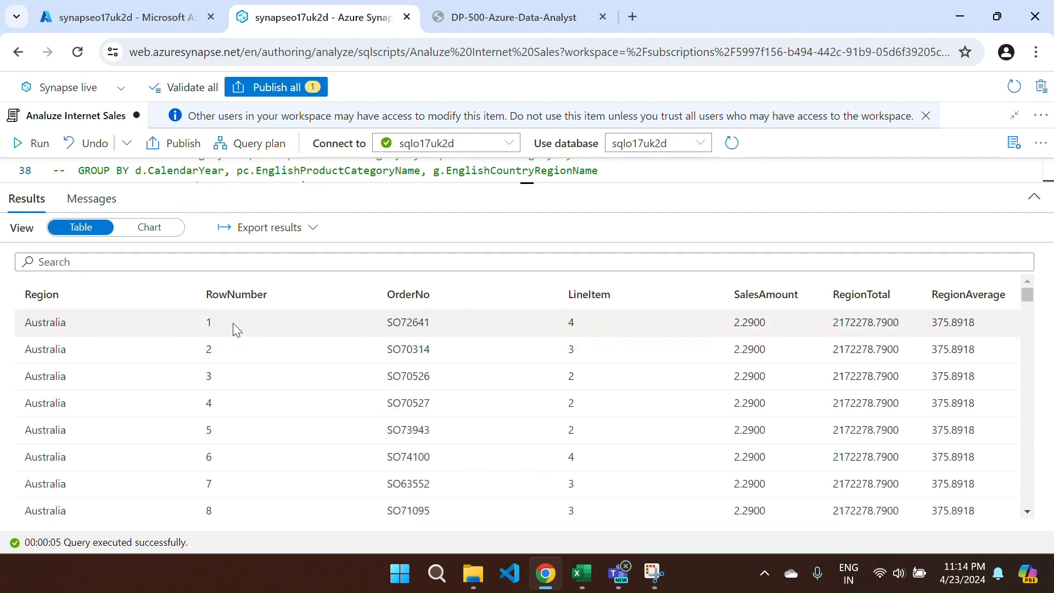
- Review each region's numbered sales rows with RegionTotal and RegionAverage columns
{"action": "scroll", "coordinate": [232, 324], "scroll_direction": "down", "scroll_amount": 3}
{"action": "scroll", "coordinate": [233, 329], "scroll_direction": "up", "scroll_amount": 3}
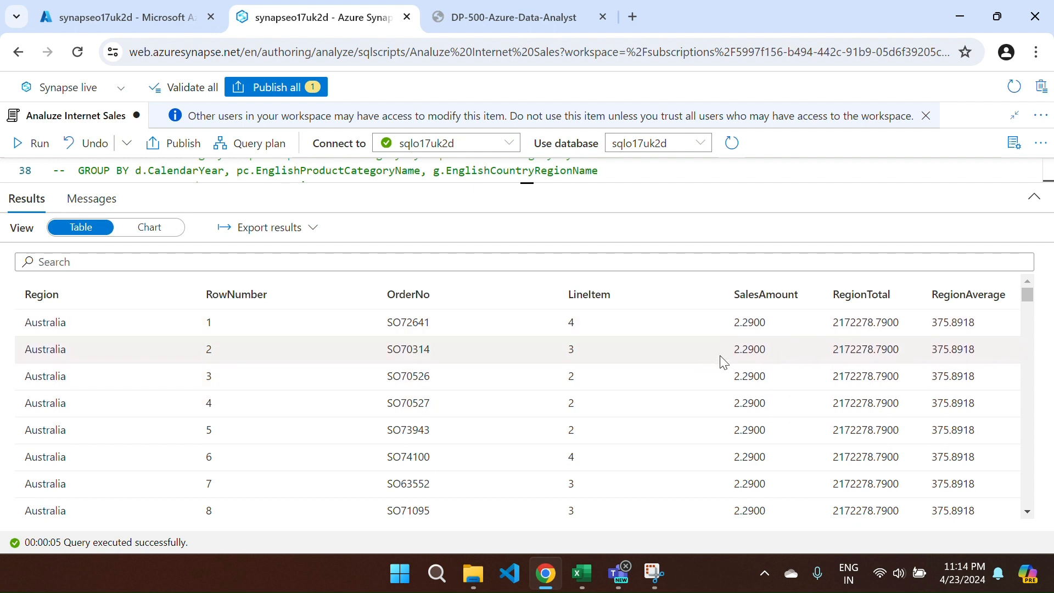
{"action": "scroll", "coordinate": [210, 436], "scroll_direction": "down", "scroll_amount": 15}
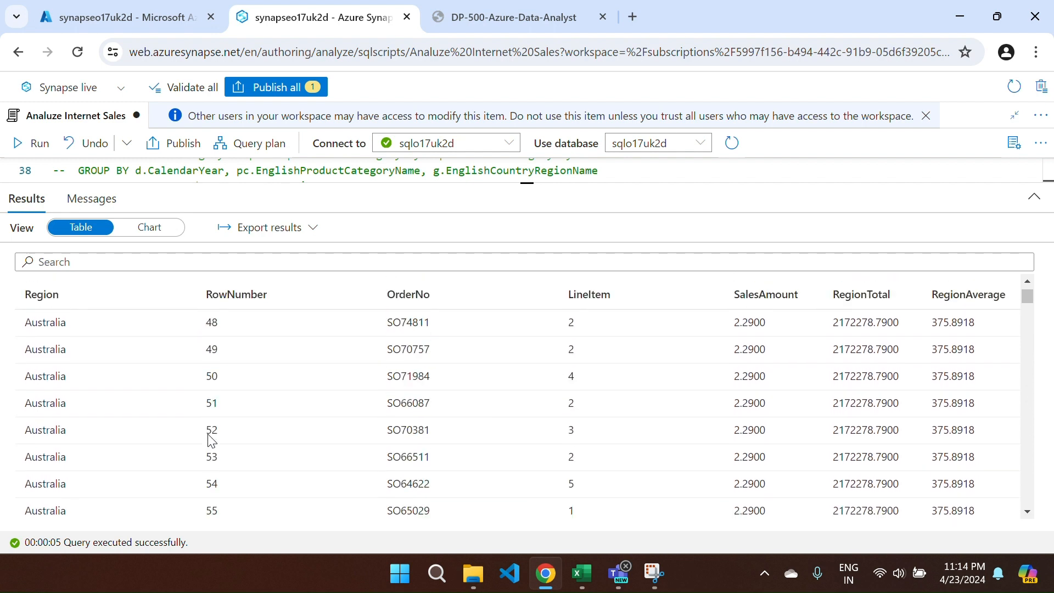
{"action": "scroll", "coordinate": [211, 438], "scroll_direction": "down", "scroll_amount": 20}
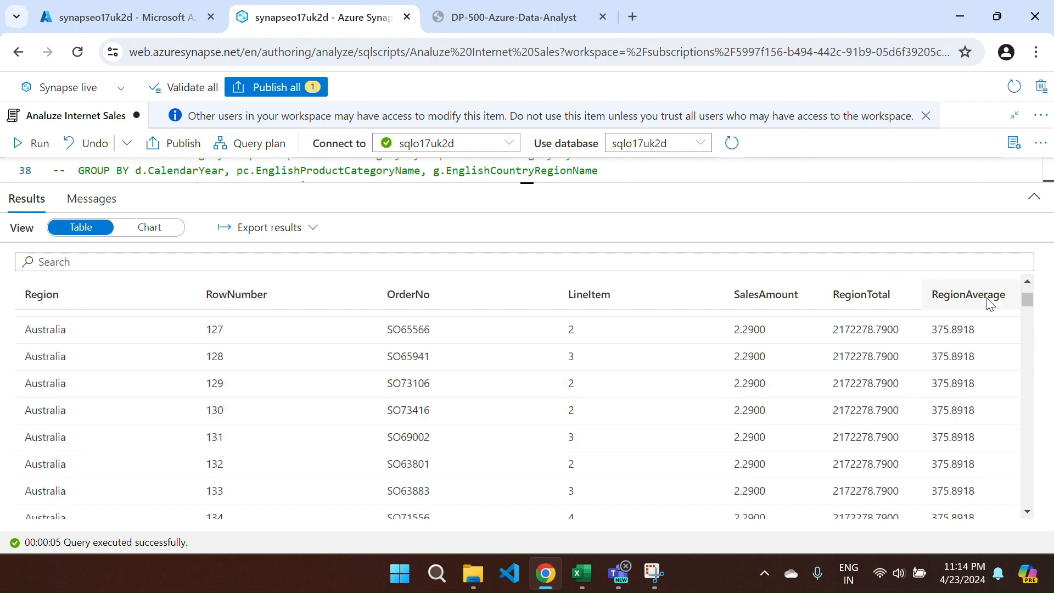
{"action": "left_click_drag", "start_coordinate": [1028, 301], "coordinate": [1039, 510]}
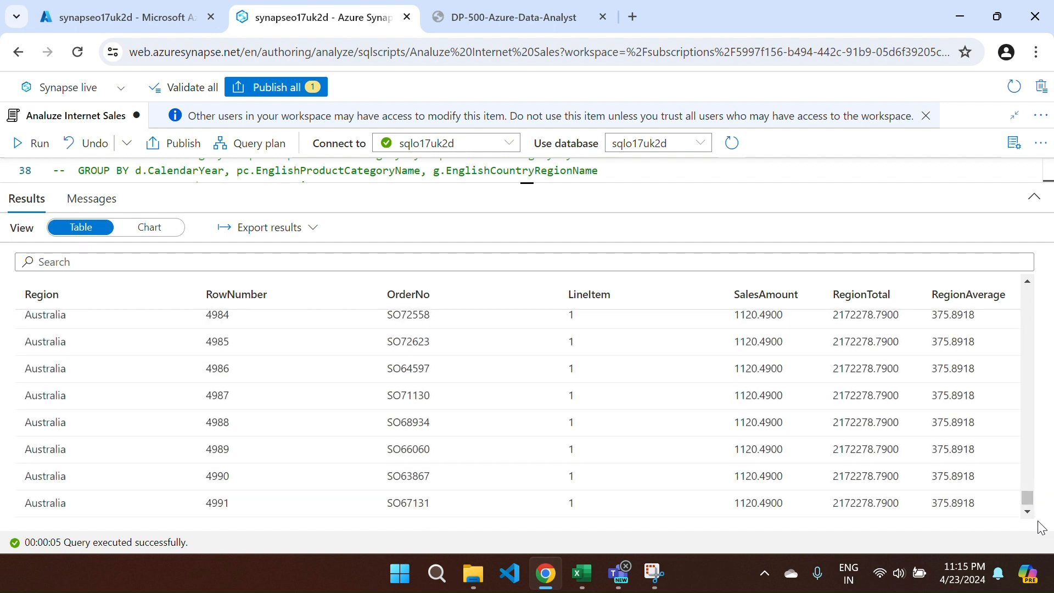
{"action": "scroll", "coordinate": [713, 483], "scroll_direction": "down", "scroll_amount": 3}
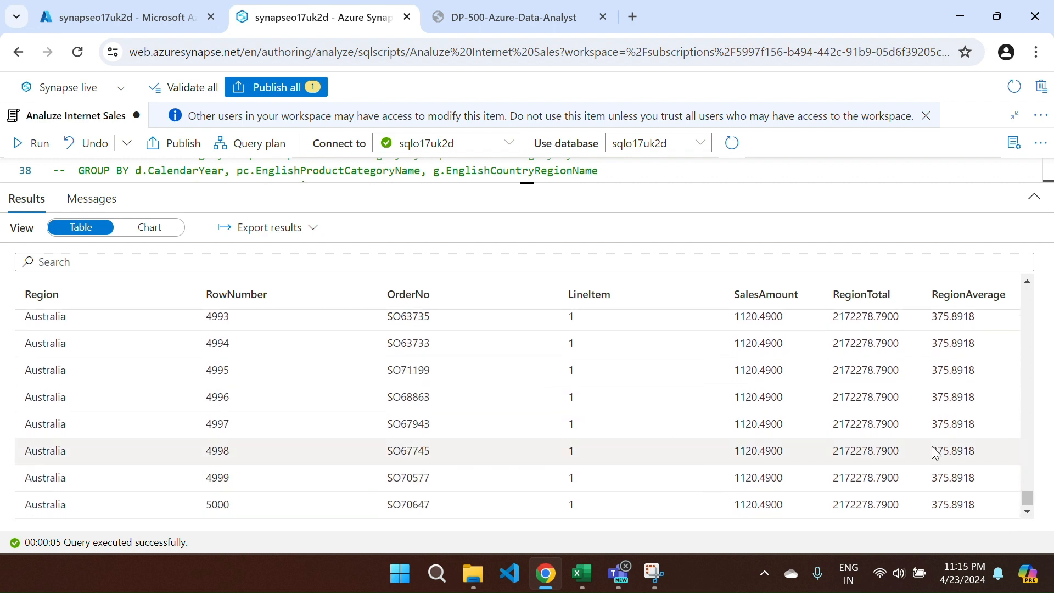
{"action": "left_click_drag", "start_coordinate": [1031, 501], "coordinate": [1030, 536]}
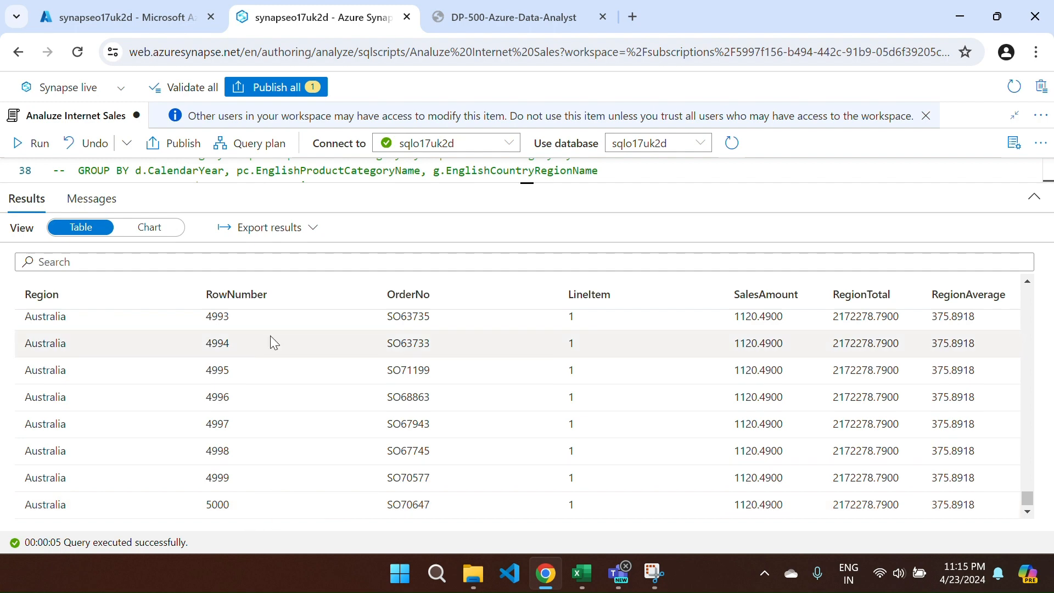
{"action": "scroll", "coordinate": [269, 506], "scroll_direction": "up", "scroll_amount": 15}
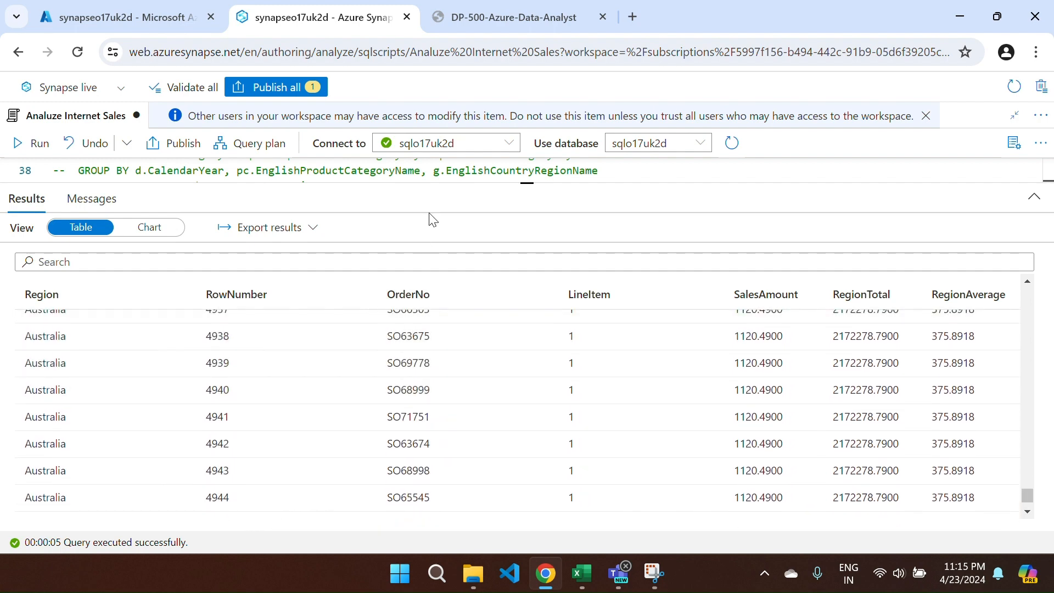
{"action": "left_click_drag", "start_coordinate": [473, 185], "coordinate": [469, 467]}
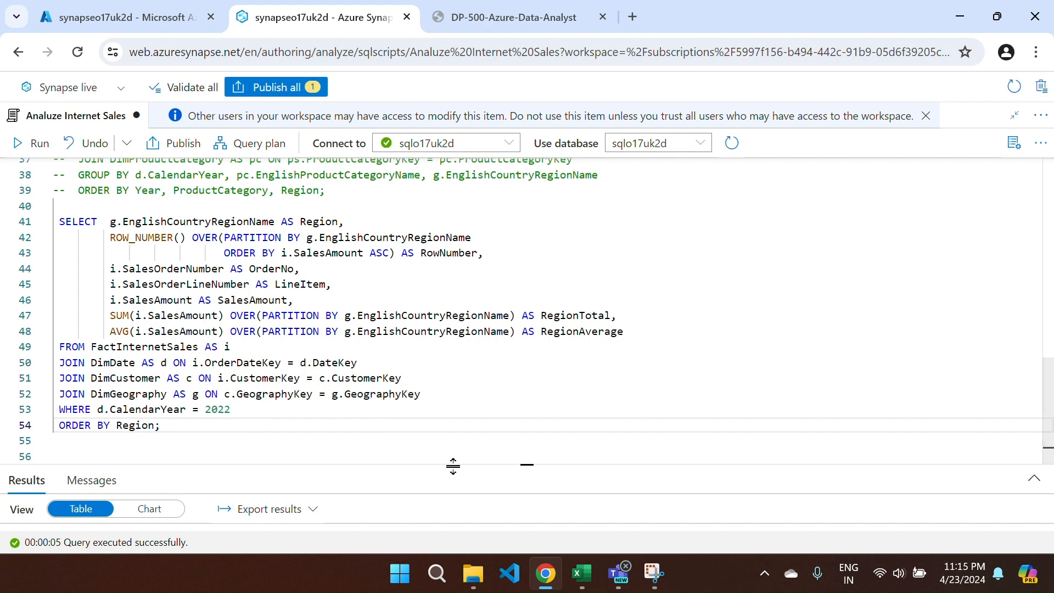
{"action": "left_click_drag", "start_coordinate": [452, 463], "coordinate": [465, 192]}
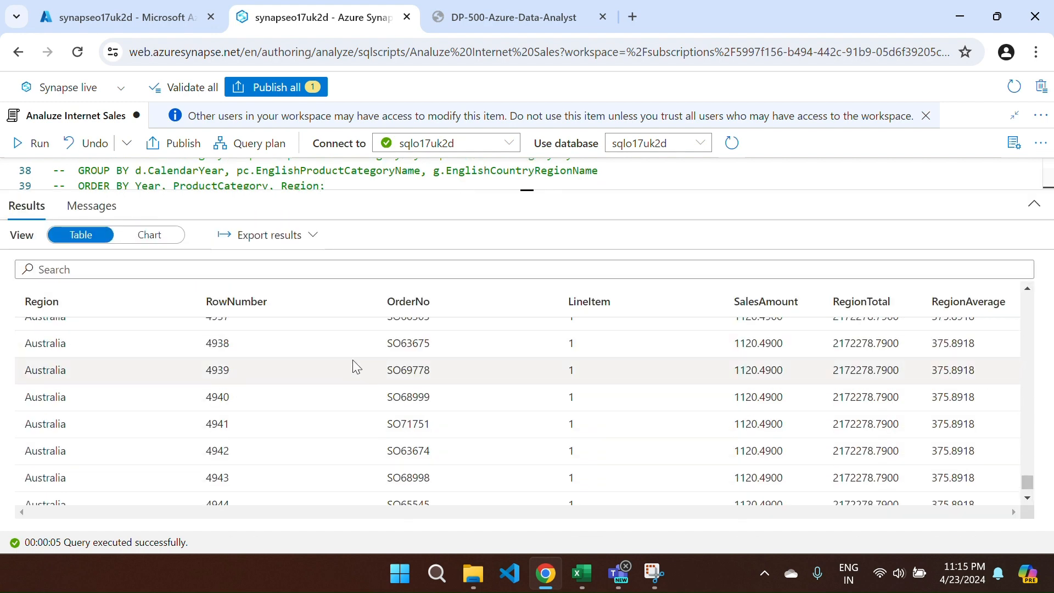
{"action": "scroll", "coordinate": [352, 362], "scroll_direction": "down", "scroll_amount": 8}
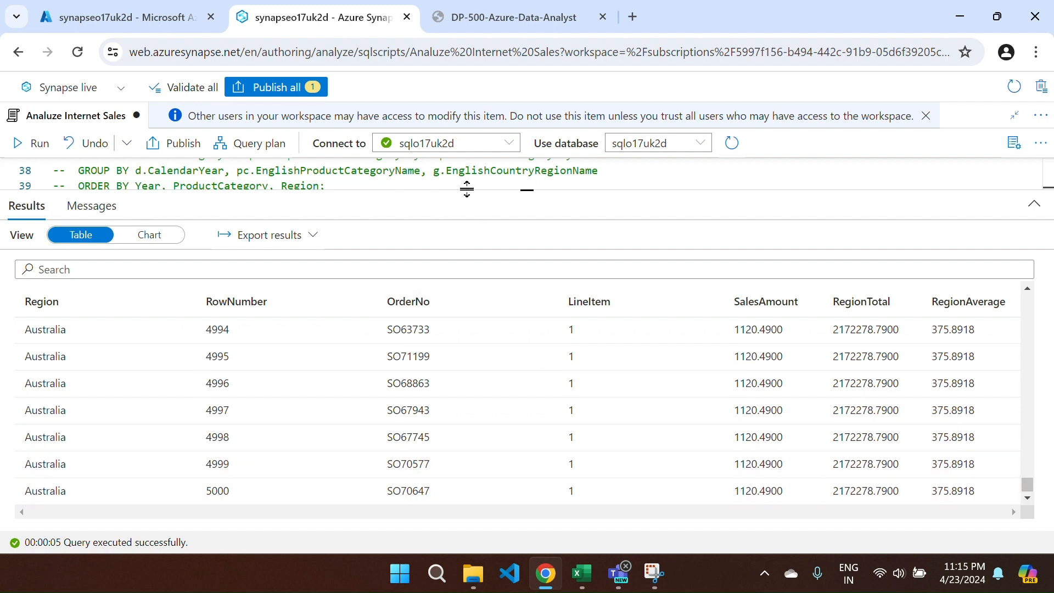
{"action": "left_click_drag", "start_coordinate": [475, 191], "coordinate": [475, 466]}
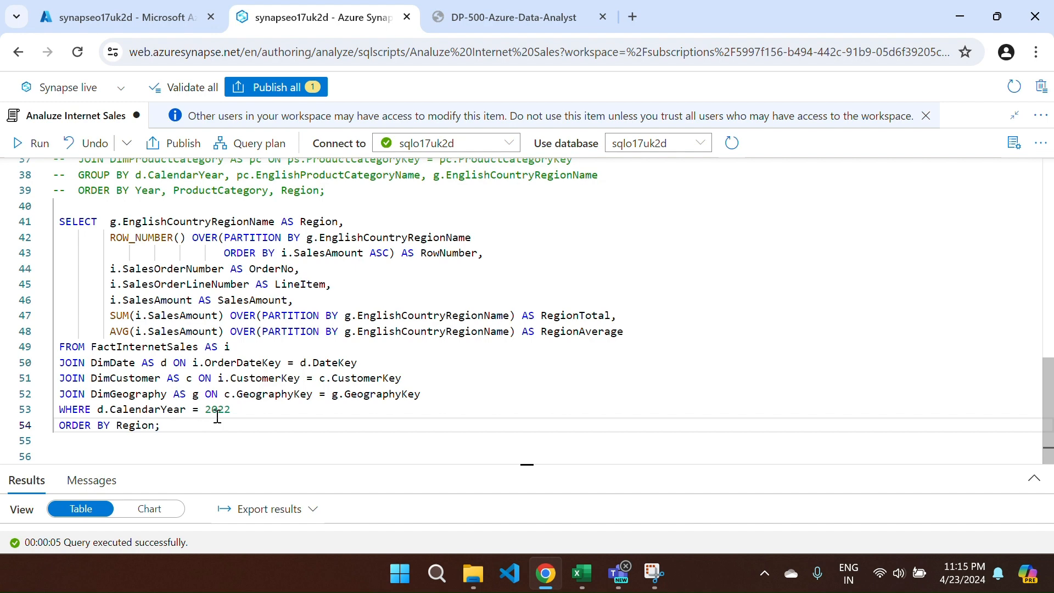
- Compare the query output against the lab's sample results table
{"action": "key", "text": "ctrl+Tab"}
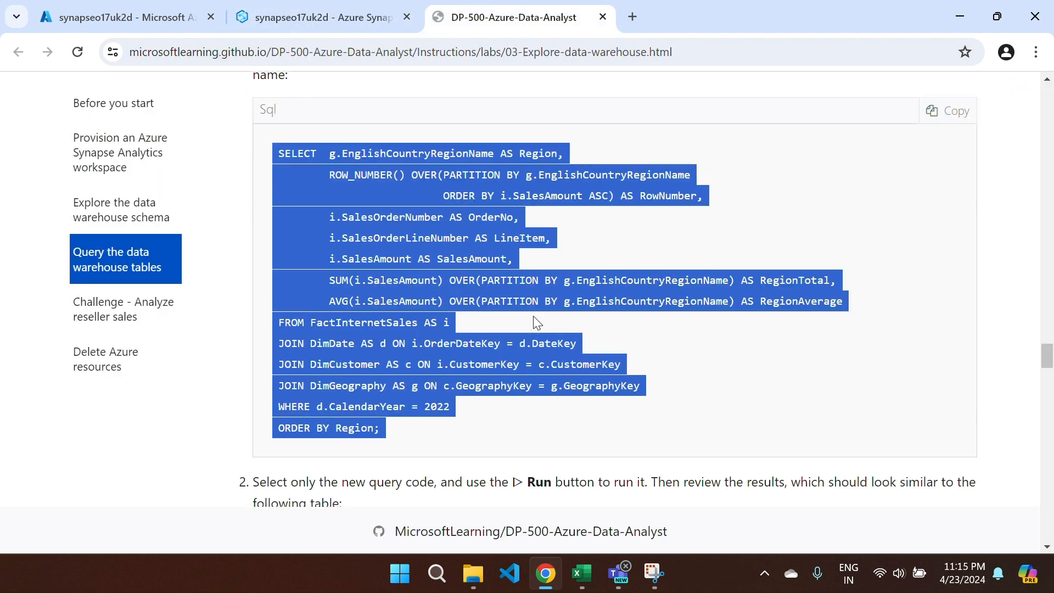
{"action": "scroll", "coordinate": [537, 323], "scroll_direction": "down", "scroll_amount": 10}
{"action": "scroll", "coordinate": [537, 323], "scroll_direction": "up", "scroll_amount": 6}
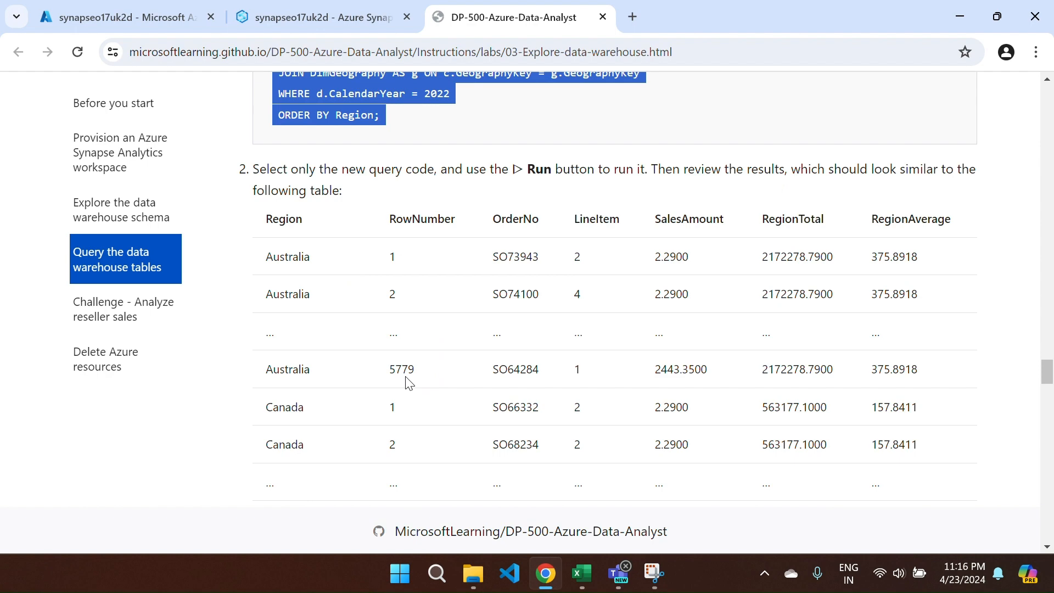
{"action": "left_click", "coordinate": [323, 23]}
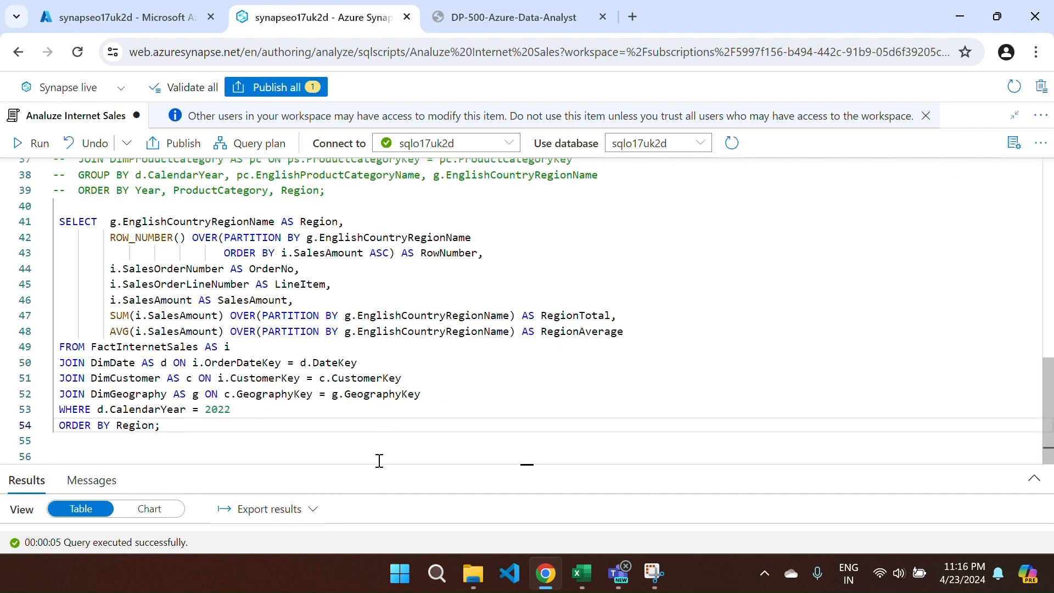
{"action": "left_click_drag", "start_coordinate": [483, 463], "coordinate": [477, 187]}
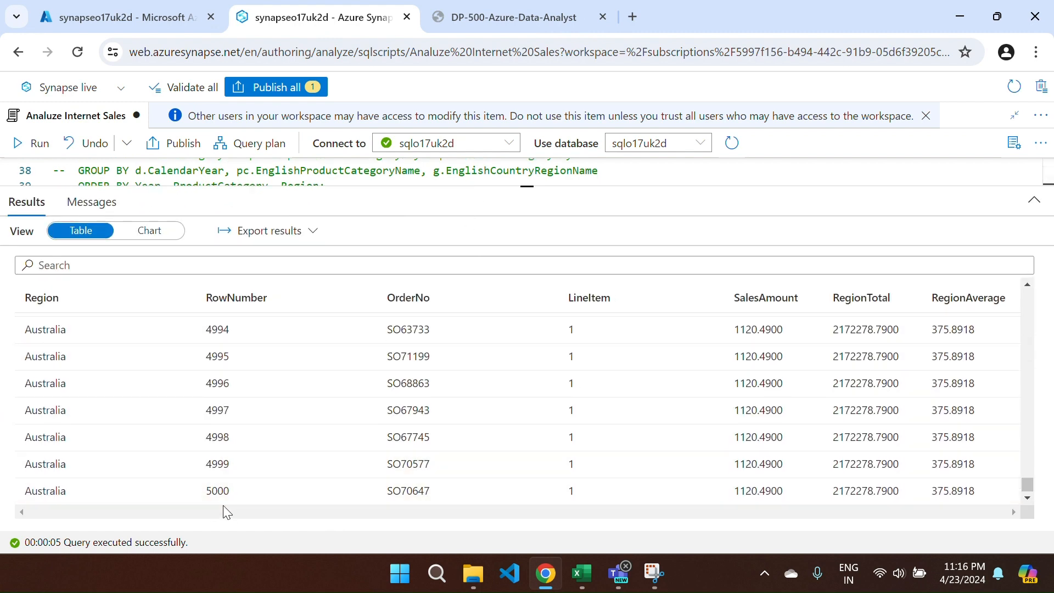
{"action": "key", "text": "ctrl+Tab"}
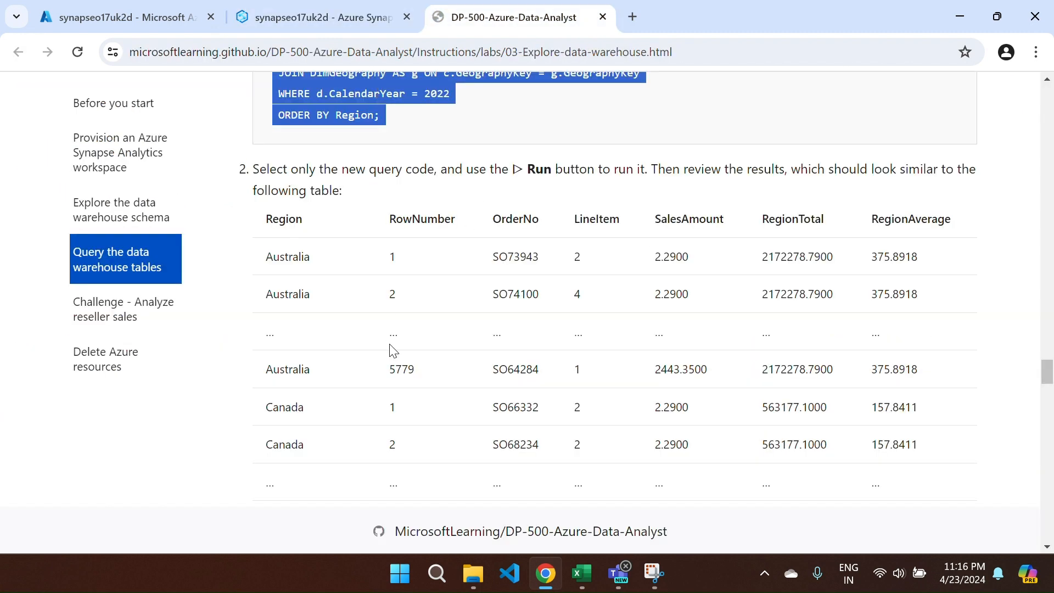
{"action": "scroll", "coordinate": [480, 381], "scroll_direction": "down", "scroll_amount": 15}
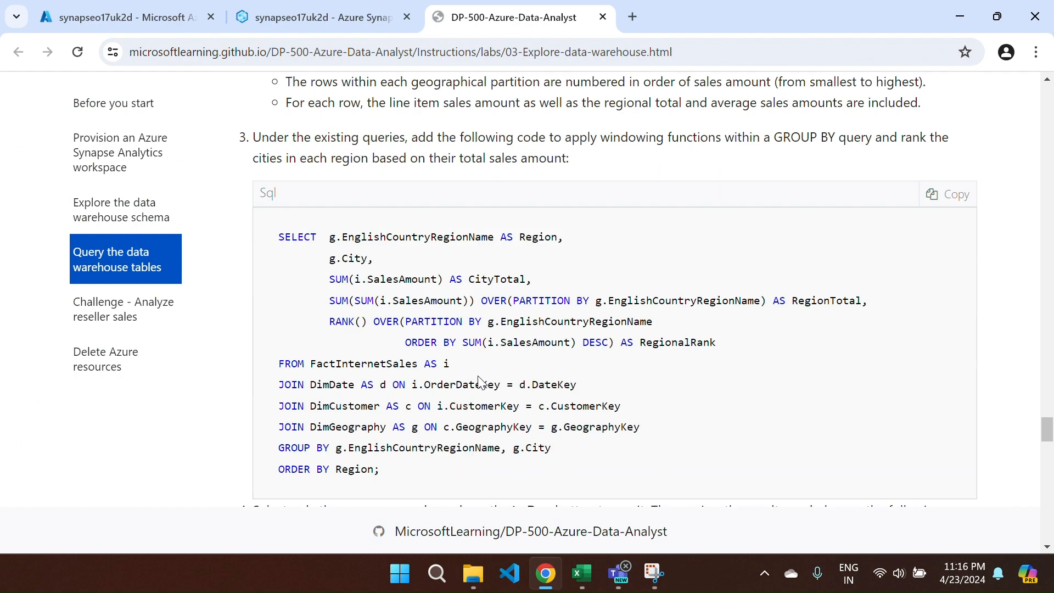
- Copy the lab's step 3 city ranking query
{"action": "scroll", "coordinate": [479, 380], "scroll_direction": "up", "scroll_amount": 1}
{"action": "scroll", "coordinate": [584, 371], "scroll_direction": "down", "scroll_amount": 2}
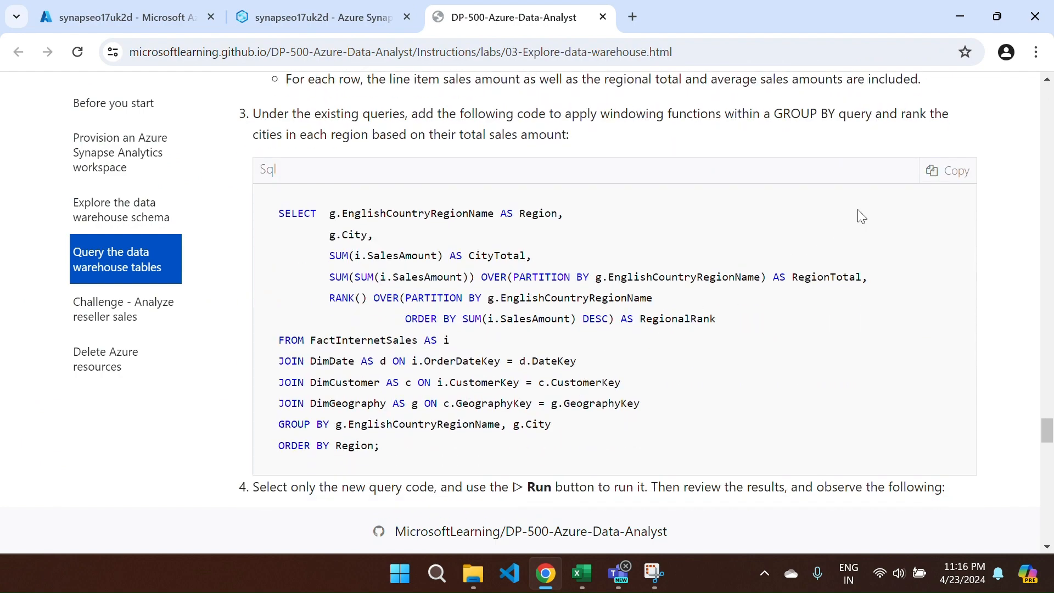
{"action": "left_click", "coordinate": [956, 175]}
{"action": "key", "text": "ctrl+Tab"}
{"action": "key", "text": "ctrl+Tab"}
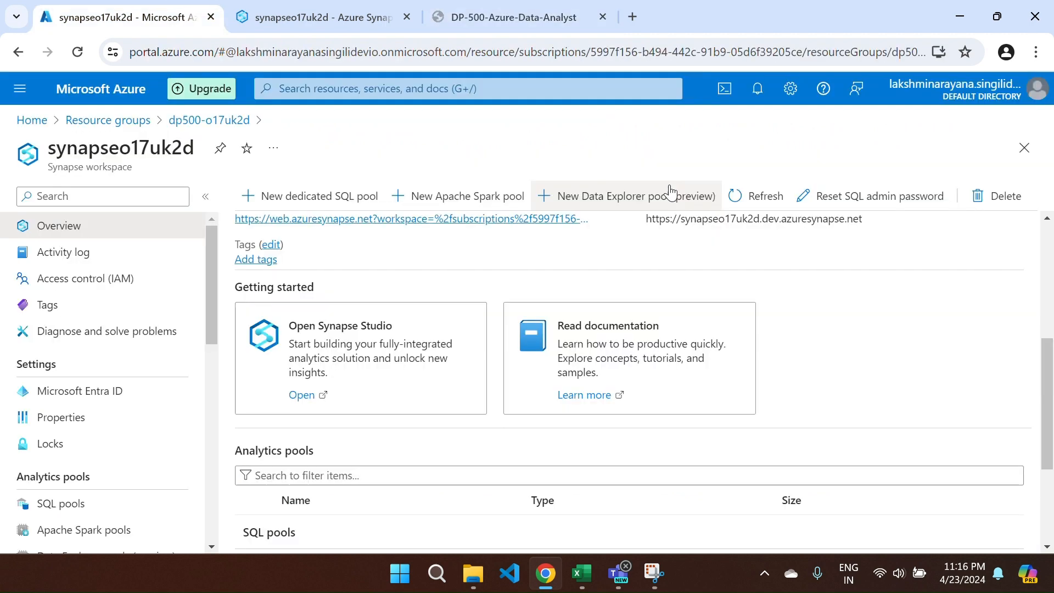
- Comment out the row-numbering query on lines 41–54 and add blank lines below
{"action": "scroll", "coordinate": [428, 322], "scroll_direction": "up", "scroll_amount": 4}
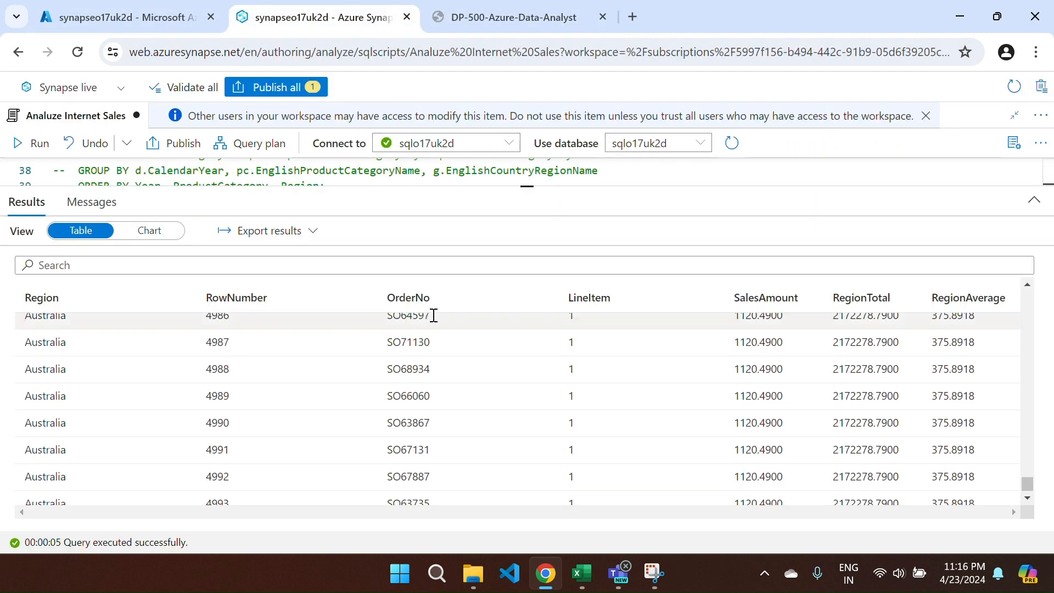
{"action": "left_click_drag", "start_coordinate": [503, 186], "coordinate": [505, 497]}
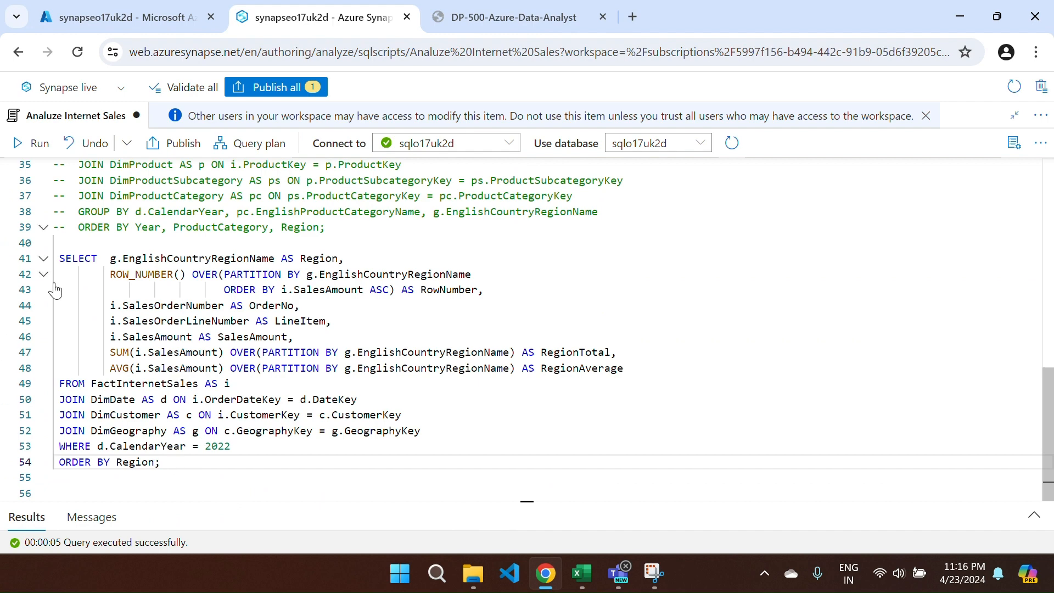
{"action": "left_click_drag", "start_coordinate": [60, 258], "coordinate": [144, 477]}
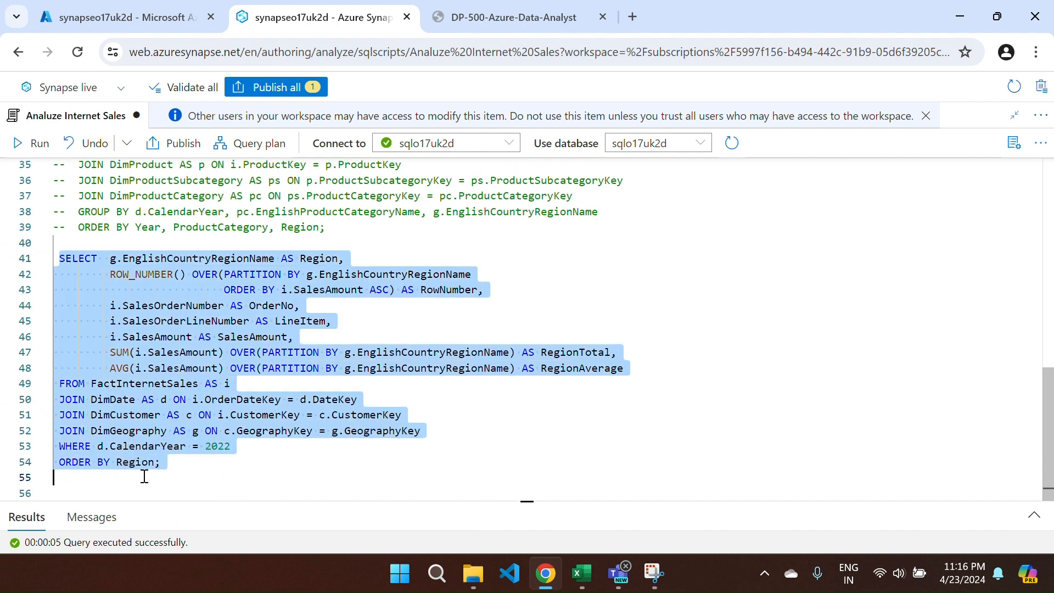
{"action": "key", "text": "ctrl+slash"}
{"action": "left_click", "coordinate": [184, 483]}
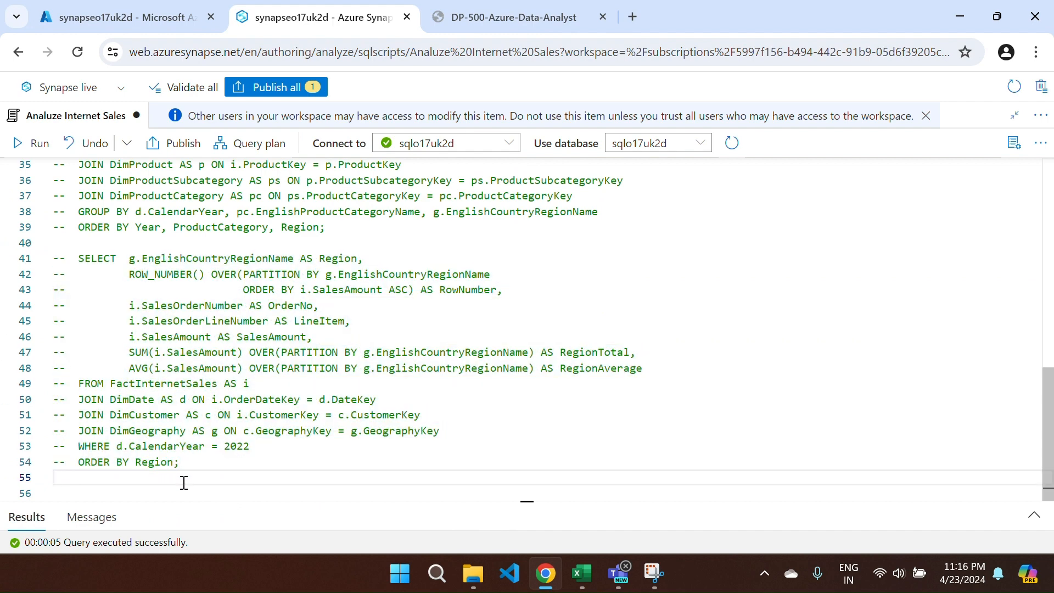
{"action": "key", "text": "Return"}
{"action": "key", "text": "Return"}
{"action": "key", "text": "Return"}
- Paste the RANK city query at line 58 and run only that selection
{"action": "key", "text": "ctrl+v"}
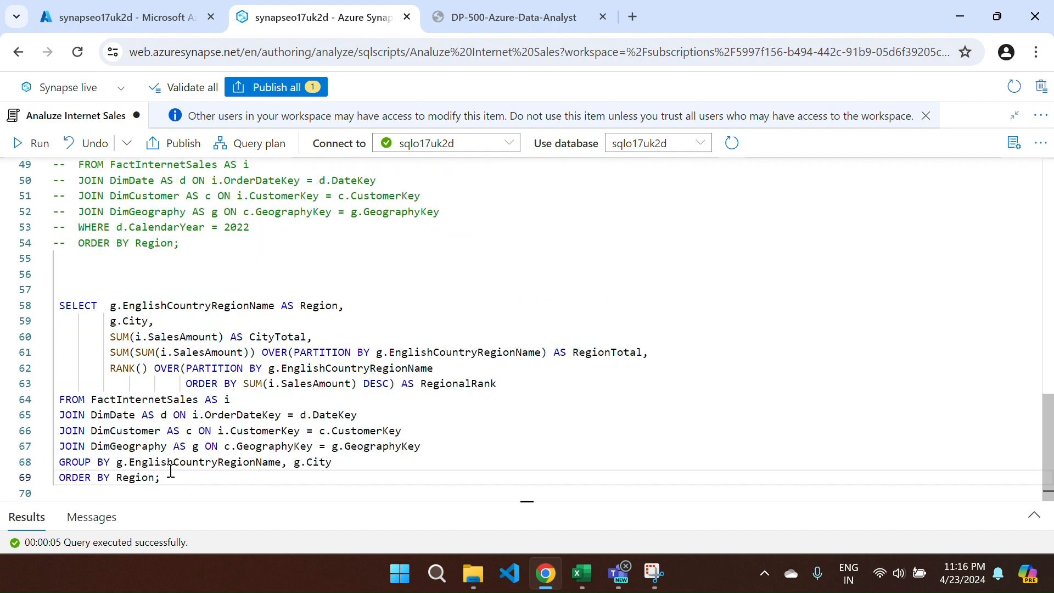
{"action": "left_click_drag", "start_coordinate": [59, 306], "coordinate": [176, 476]}
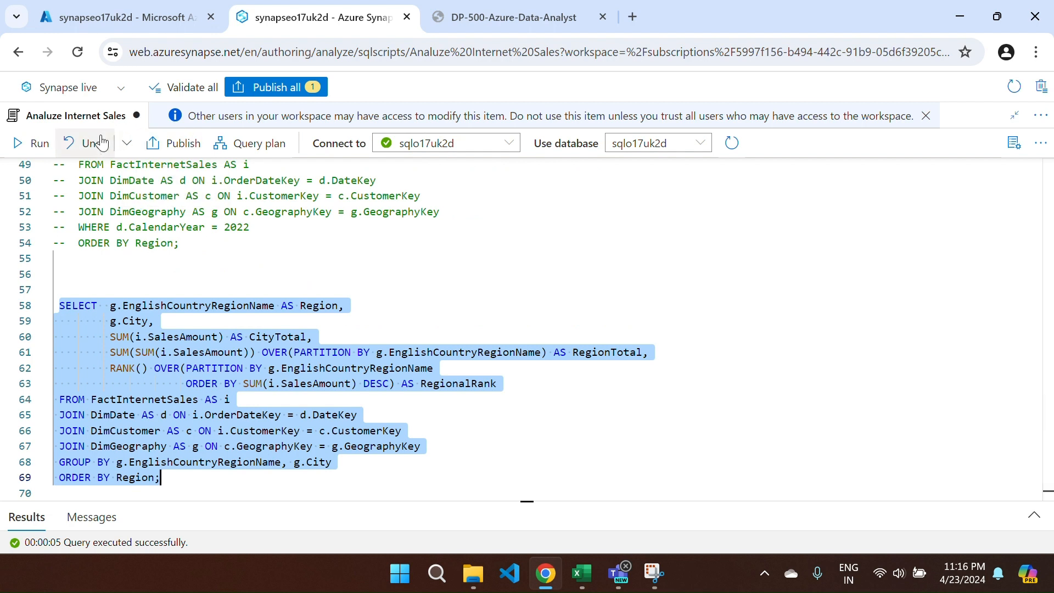
{"action": "left_click", "coordinate": [6, 154]}
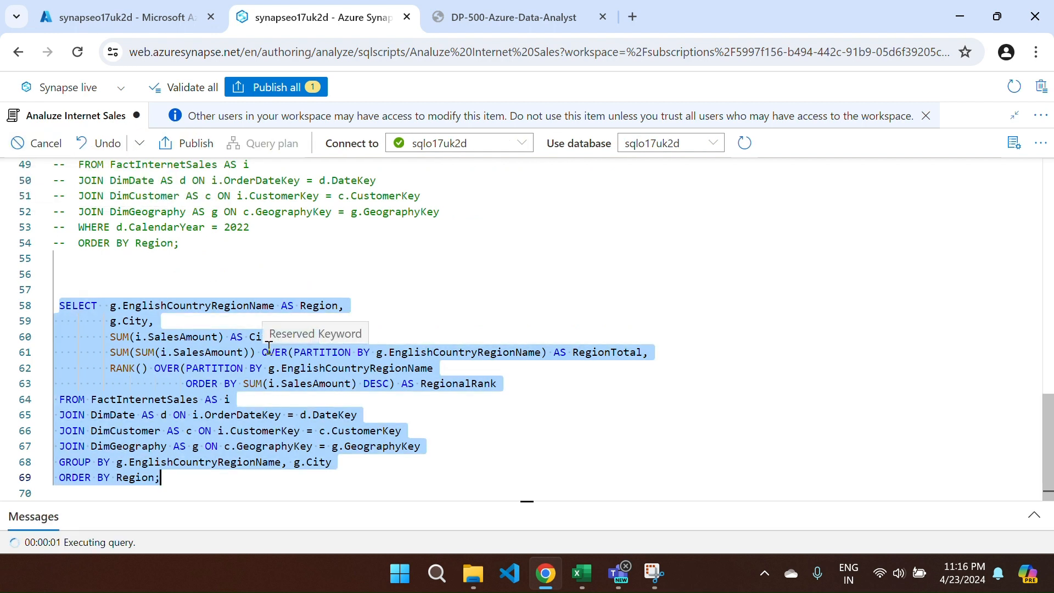
{"action": "left_click_drag", "start_coordinate": [459, 504], "coordinate": [433, 156]}
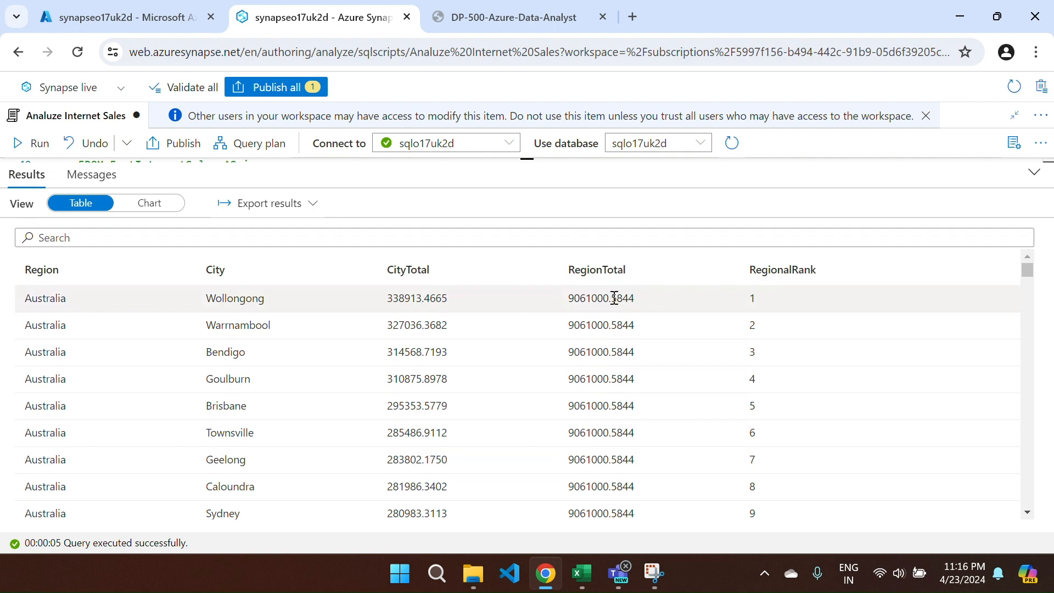
{"action": "scroll", "coordinate": [769, 359], "scroll_direction": "down", "scroll_amount": 1}
{"action": "scroll", "coordinate": [774, 366], "scroll_direction": "down", "scroll_amount": 2}
{"action": "scroll", "coordinate": [774, 366], "scroll_direction": "up", "scroll_amount": 2}
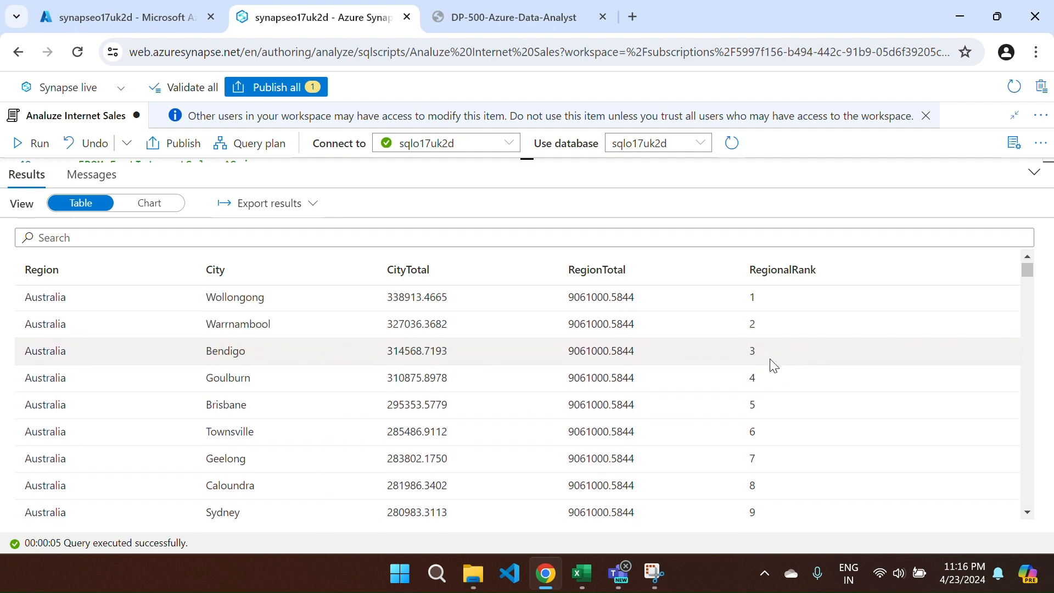
{"action": "scroll", "coordinate": [775, 366], "scroll_direction": "down", "scroll_amount": 2}
{"action": "scroll", "coordinate": [774, 366], "scroll_direction": "down", "scroll_amount": 8}
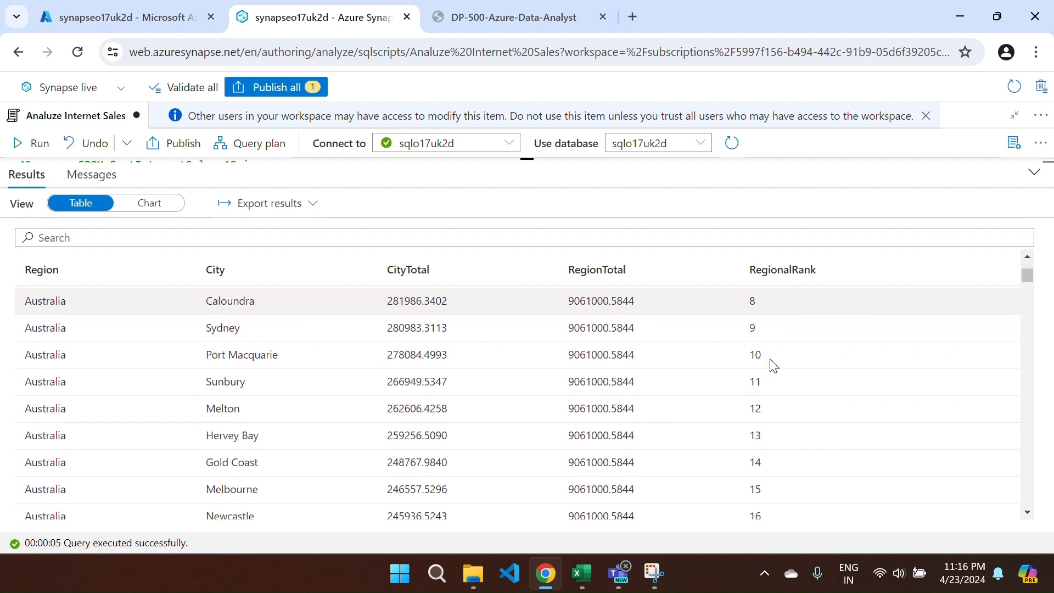
{"action": "scroll", "coordinate": [774, 366], "scroll_direction": "up", "scroll_amount": 1}
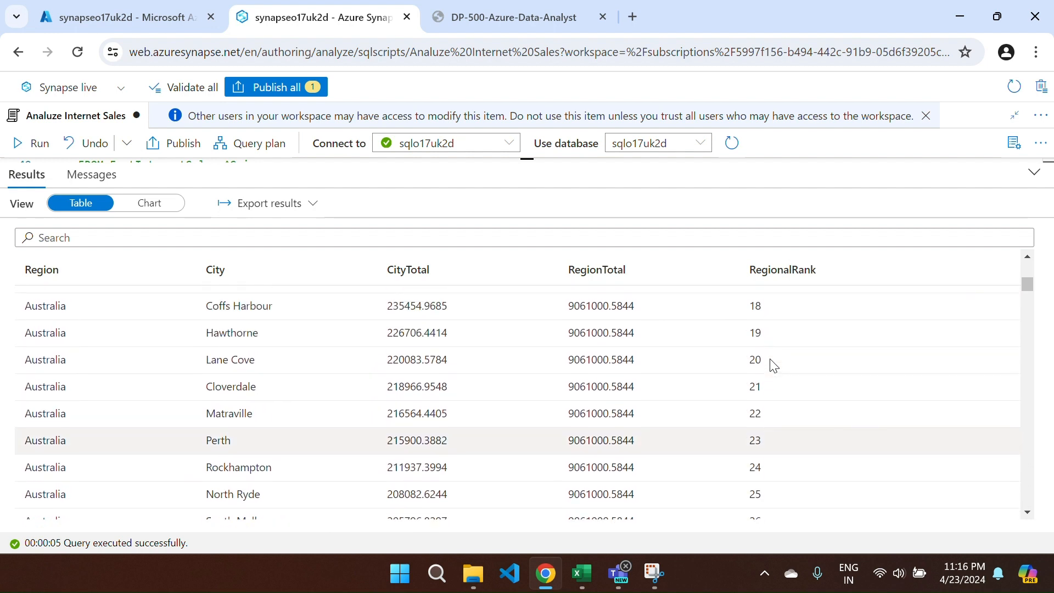
{"action": "scroll", "coordinate": [774, 366], "scroll_direction": "down", "scroll_amount": 3}
{"action": "scroll", "coordinate": [775, 366], "scroll_direction": "down", "scroll_amount": 8}
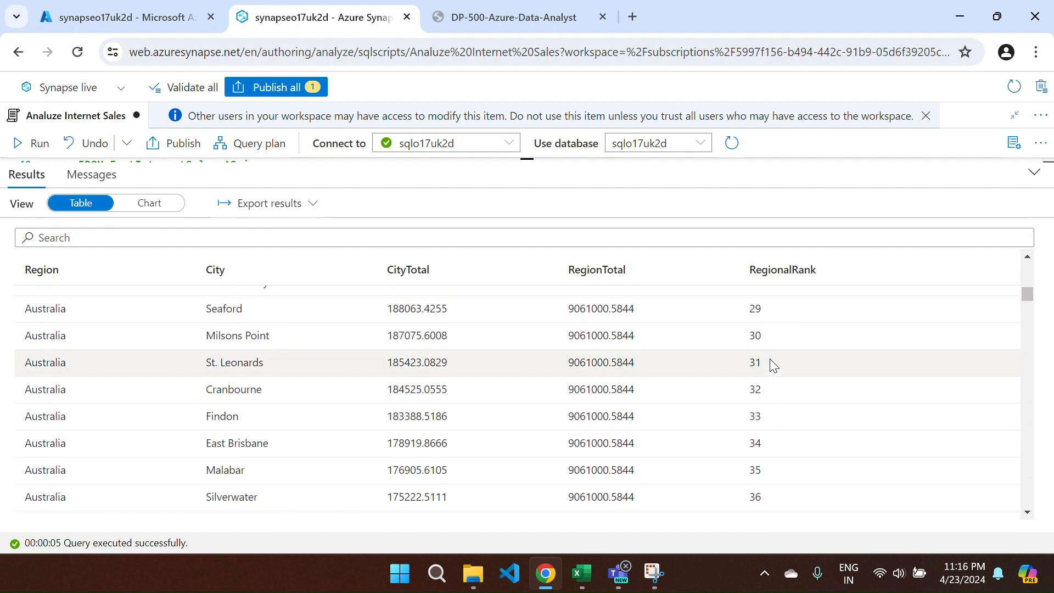
{"action": "scroll", "coordinate": [775, 366], "scroll_direction": "up", "scroll_amount": 1}
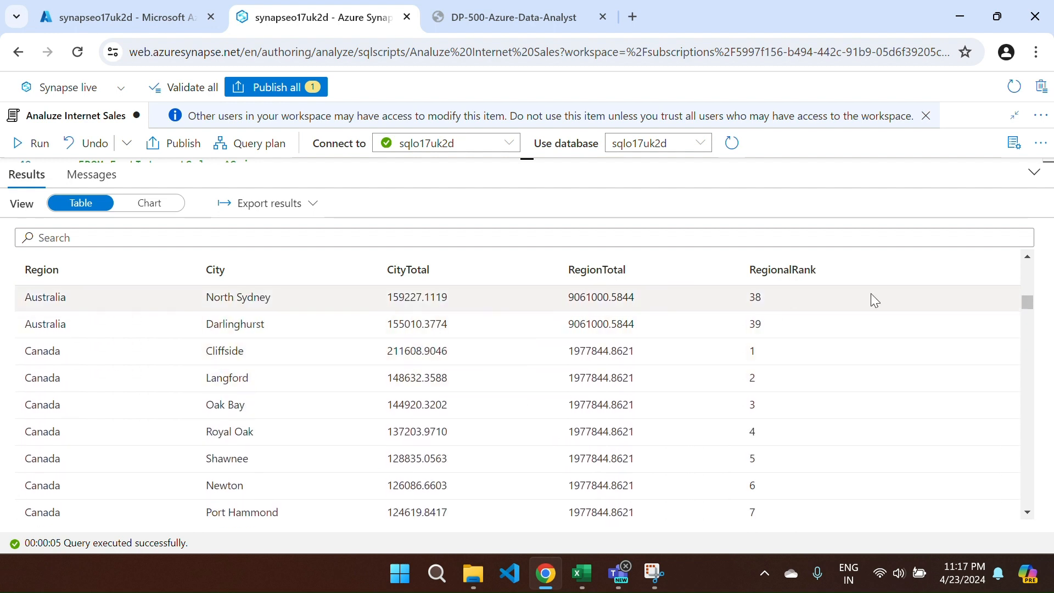
{"action": "scroll", "coordinate": [567, 376], "scroll_direction": "down", "scroll_amount": 7}
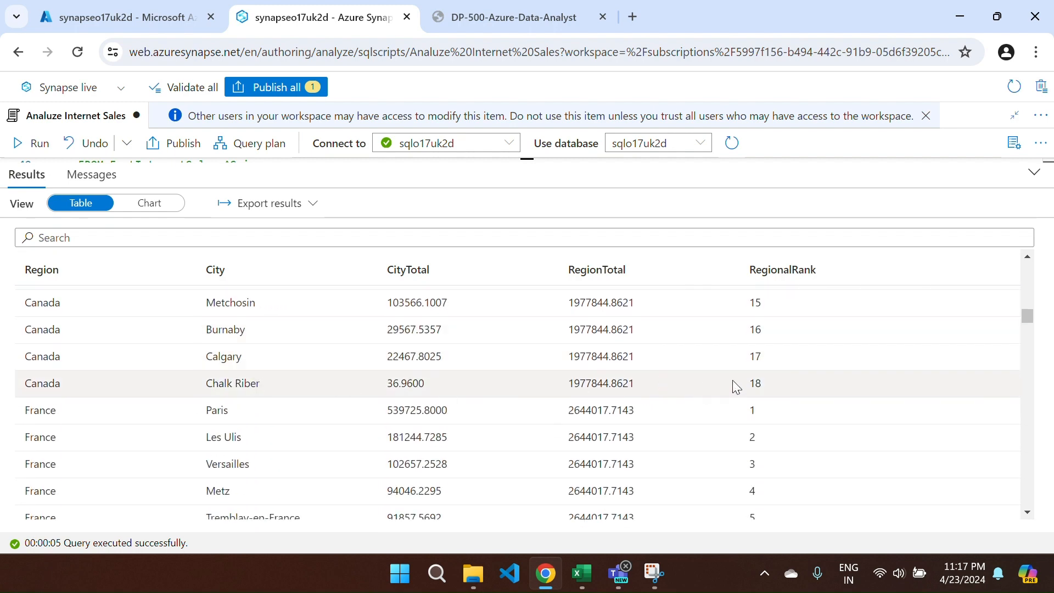
{"action": "scroll", "coordinate": [677, 417], "scroll_direction": "down", "scroll_amount": 12}
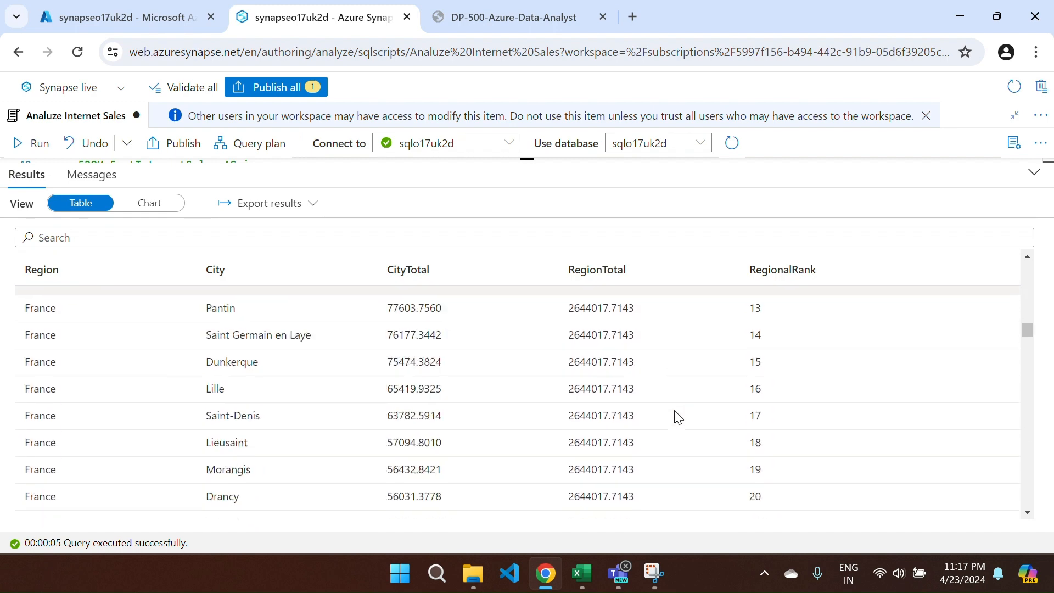
{"action": "scroll", "coordinate": [677, 418], "scroll_direction": "down", "scroll_amount": 3}
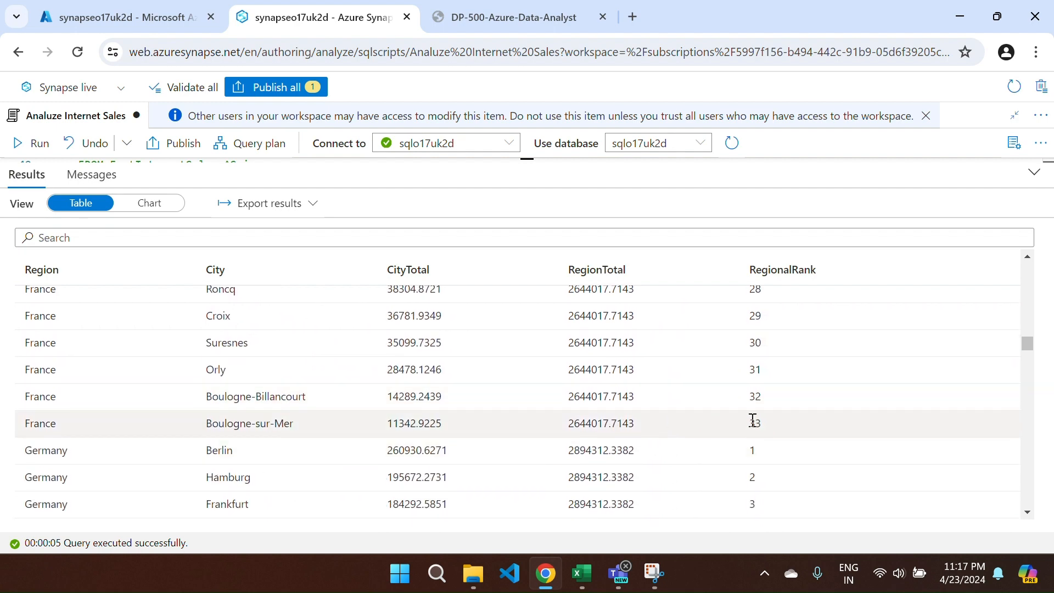
{"action": "scroll", "coordinate": [752, 423], "scroll_direction": "up", "scroll_amount": 6}
{"action": "scroll", "coordinate": [751, 422], "scroll_direction": "up", "scroll_amount": 15}
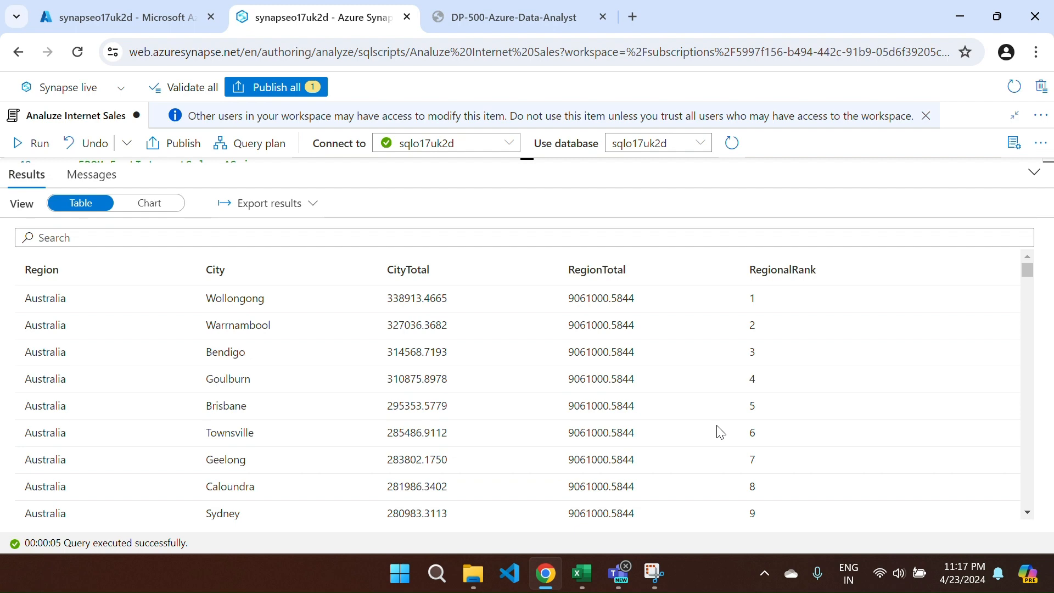
- Copy the yearly sales-order count SQL from the 'Retrieve an approximate count' lab section
{"action": "key", "text": "ctrl+Tab"}
{"action": "scroll", "coordinate": [633, 460], "scroll_direction": "down", "scroll_amount": 6}
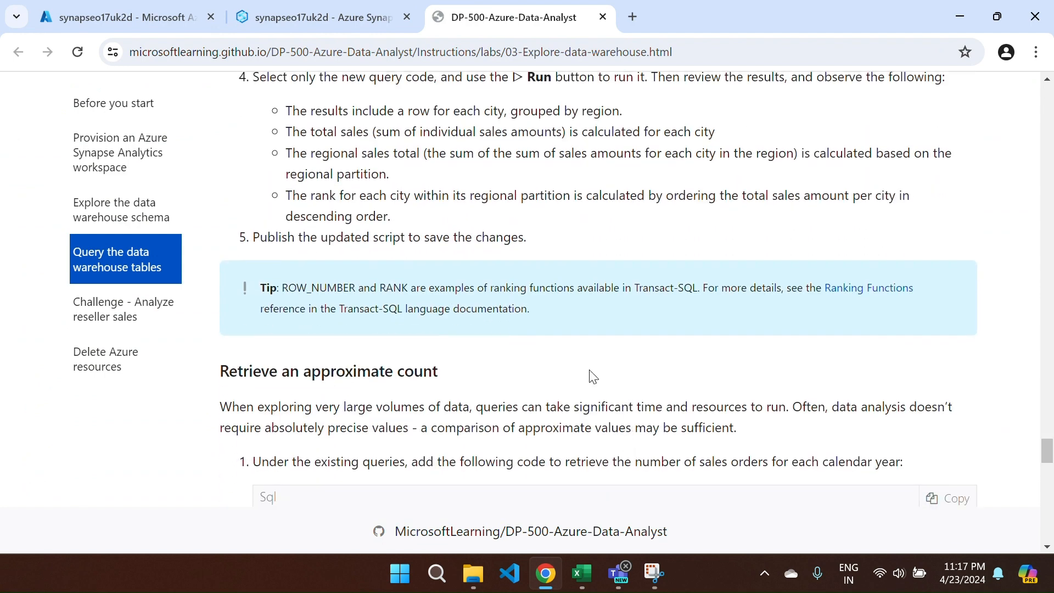
{"action": "scroll", "coordinate": [551, 345], "scroll_direction": "down", "scroll_amount": 3}
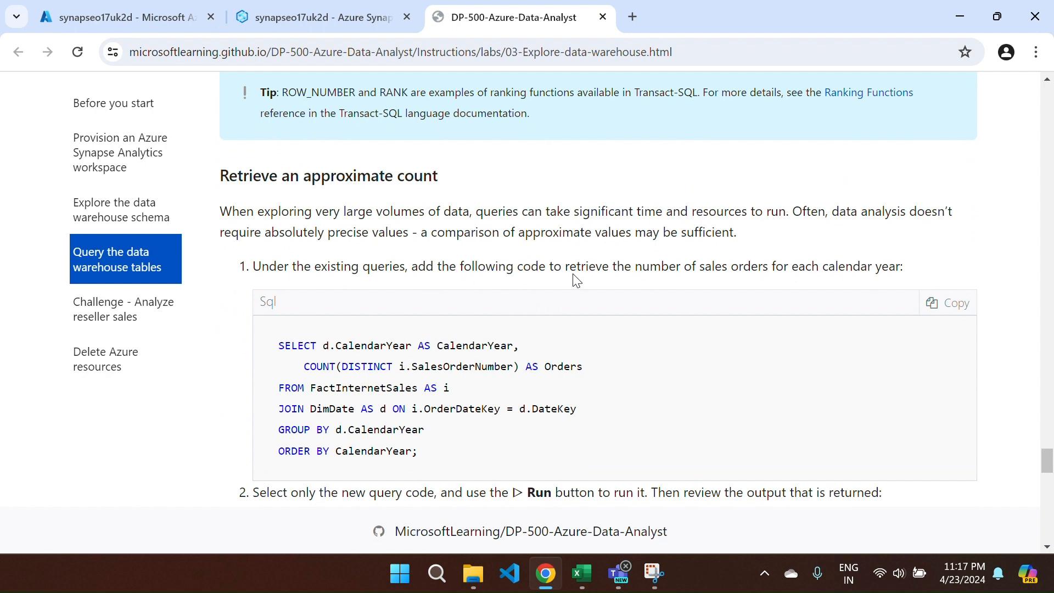
{"action": "left_click_drag", "start_coordinate": [565, 267], "coordinate": [861, 288]}
{"action": "scroll", "coordinate": [631, 390], "scroll_direction": "down", "scroll_amount": 2}
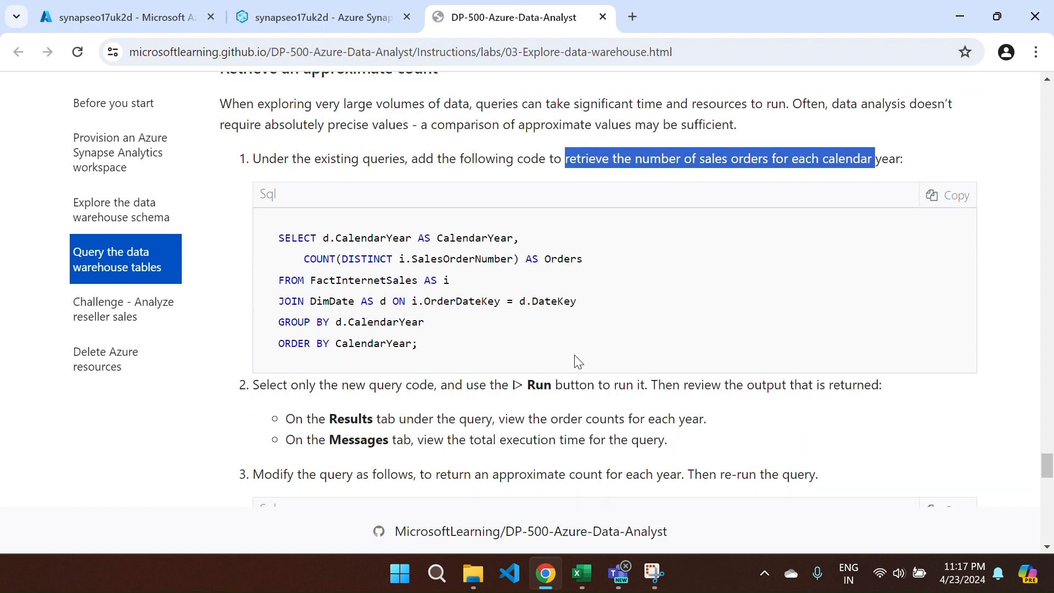
{"action": "left_click", "coordinate": [956, 202]}
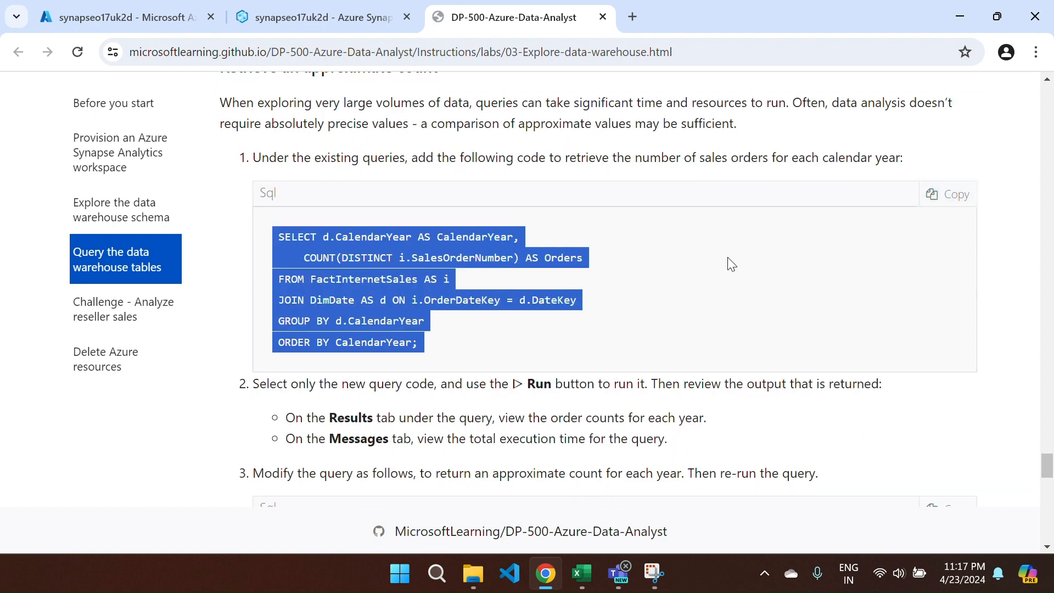
{"action": "scroll", "coordinate": [713, 266], "scroll_direction": "down", "scroll_amount": 1}
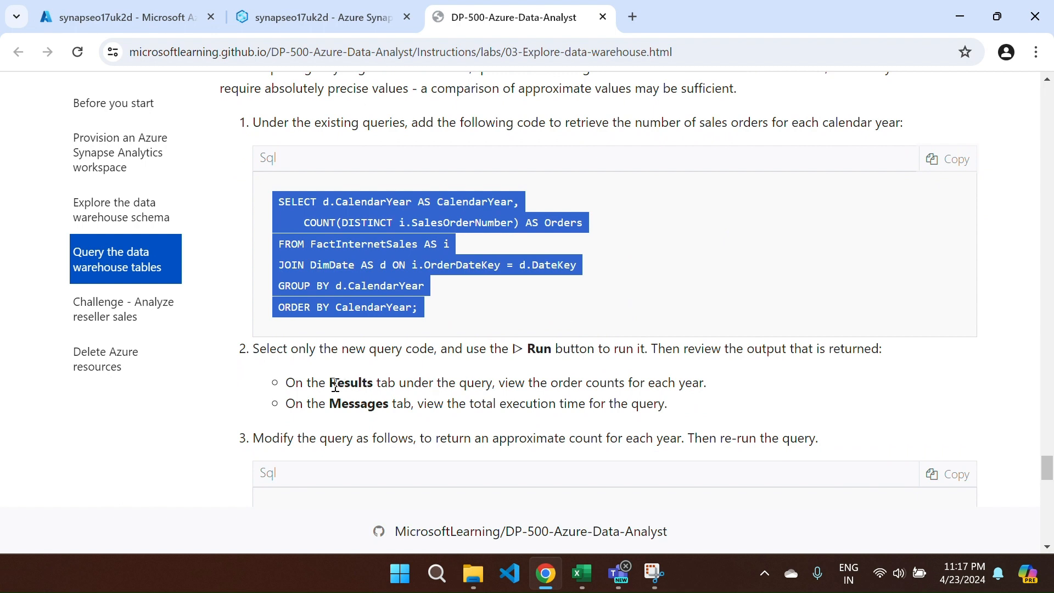
{"action": "left_click_drag", "start_coordinate": [329, 384], "coordinate": [666, 402]}
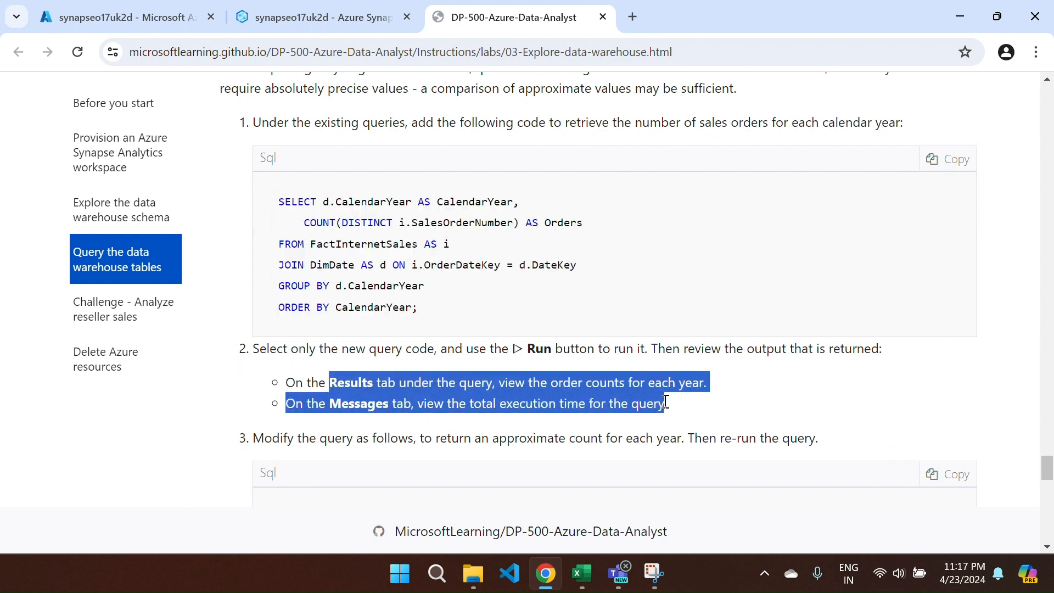
{"action": "left_click", "coordinate": [665, 402]}
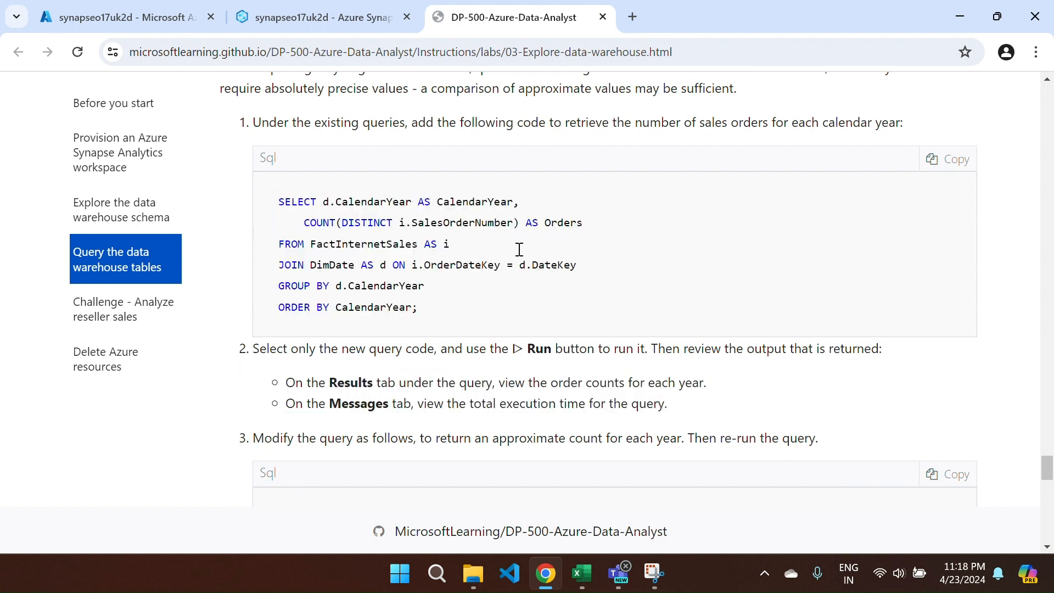
{"action": "key", "text": "ctrl+shift+Tab"}
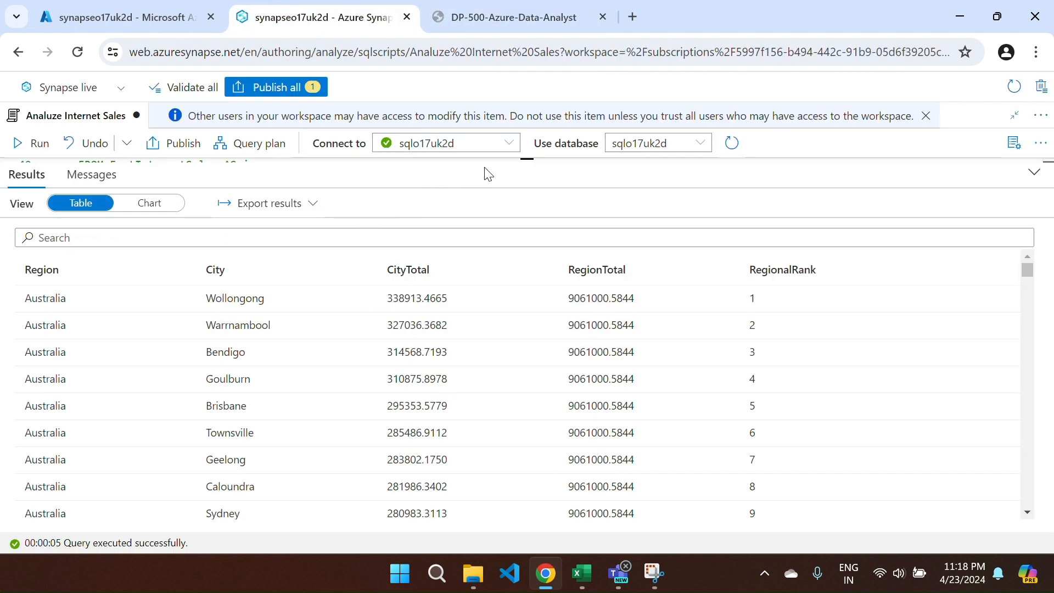
- Comment out the city ranking query on lines 58–69 and add blank lines below
{"action": "left_click_drag", "start_coordinate": [476, 158], "coordinate": [449, 389]}
{"action": "scroll", "coordinate": [247, 262], "scroll_direction": "down", "scroll_amount": 3}
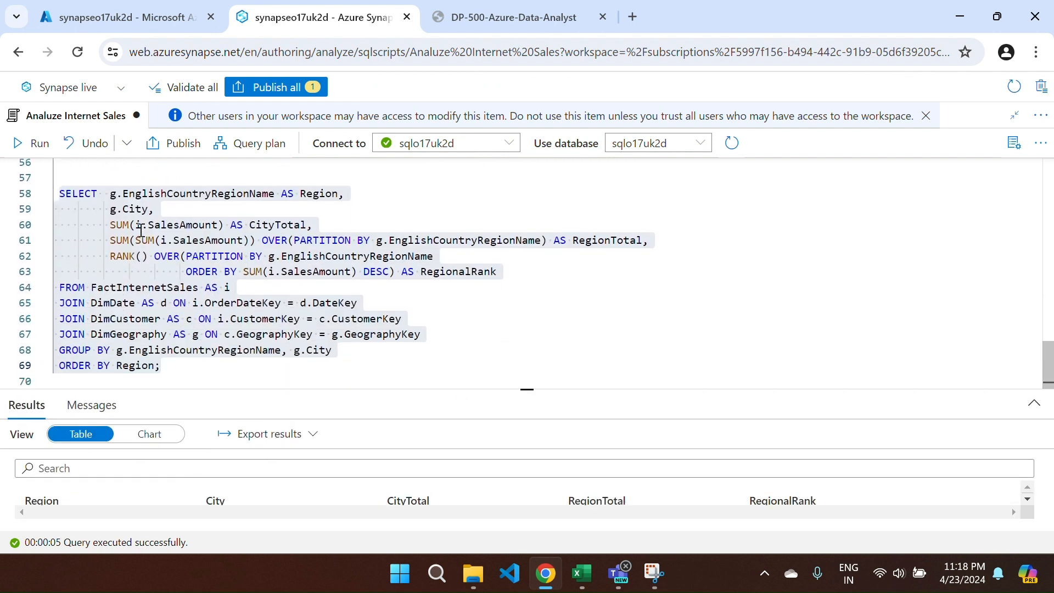
{"action": "left_click", "coordinate": [59, 190]}
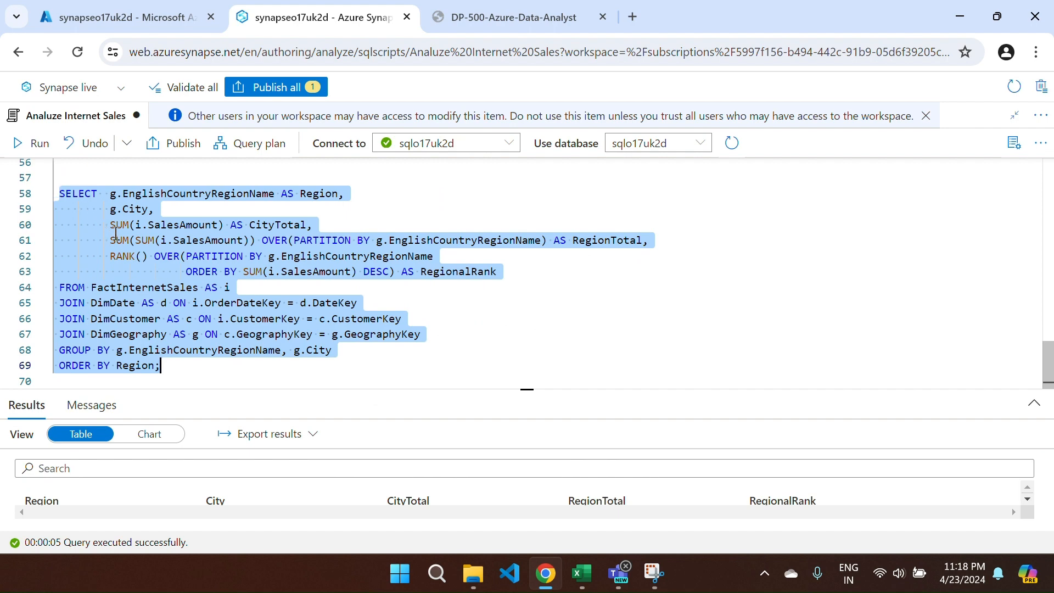
{"action": "key", "text": "ctrl+slash"}
{"action": "left_click", "coordinate": [195, 360]}
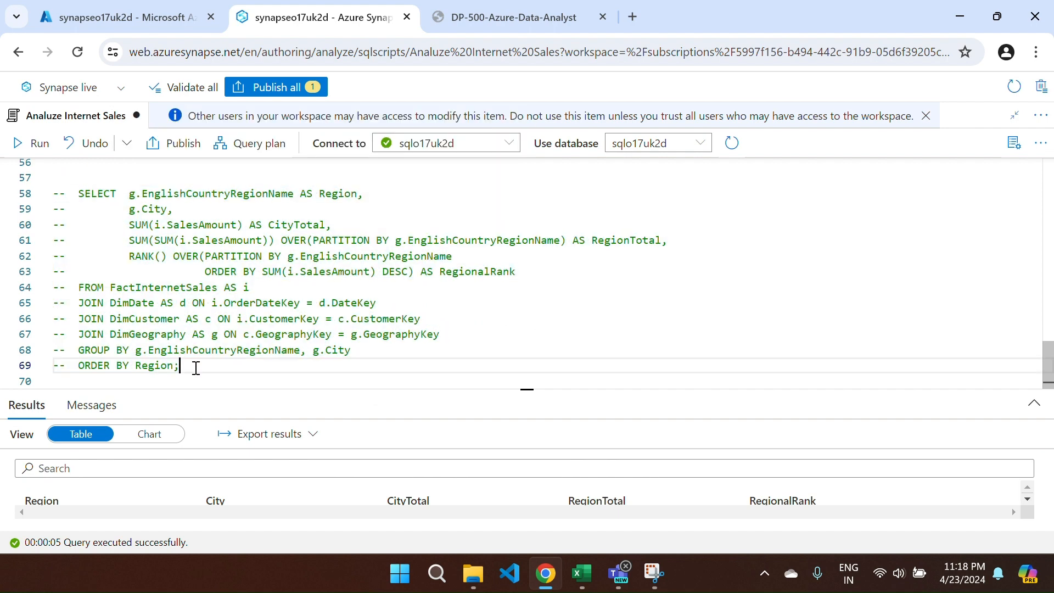
{"action": "key", "text": "Return"}
{"action": "key", "text": "Return"}
- Paste the yearly order count query and run only that selection
{"action": "key", "text": "ctrl+v"}
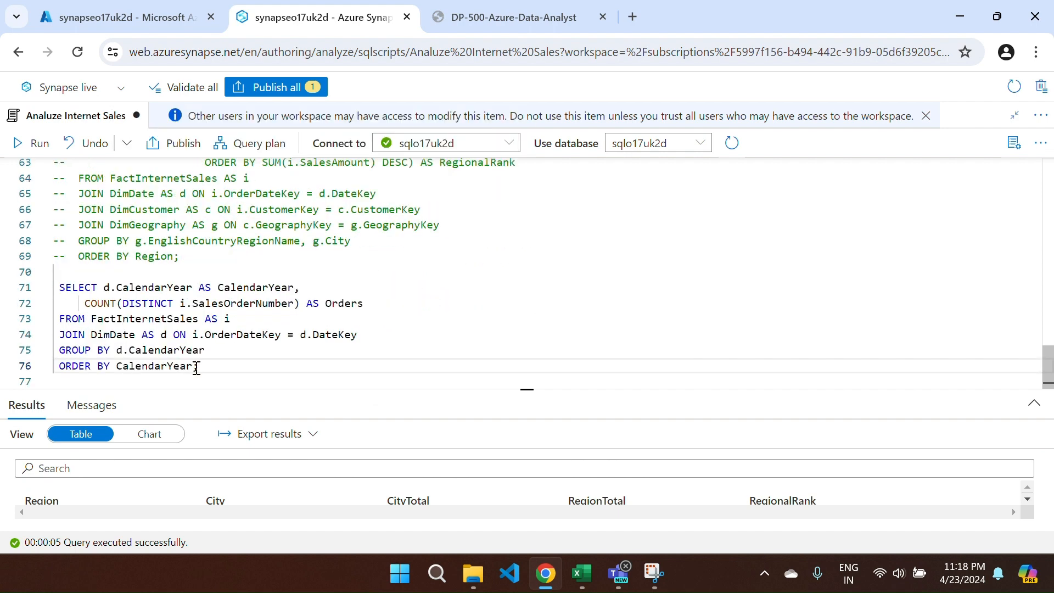
{"action": "left_click_drag", "start_coordinate": [197, 368], "coordinate": [53, 287]}
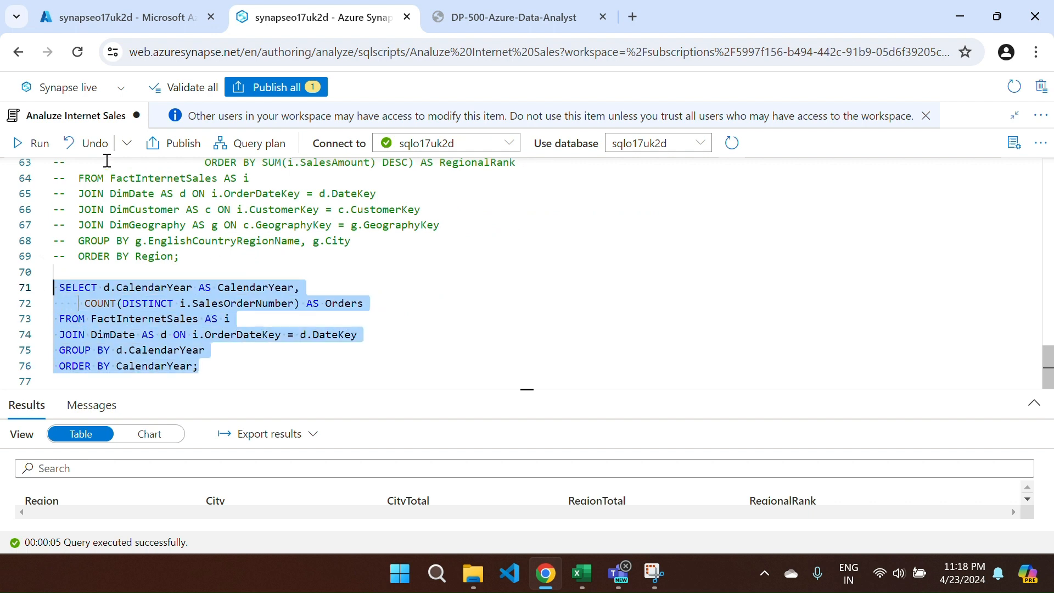
{"action": "left_click", "coordinate": [26, 143]}
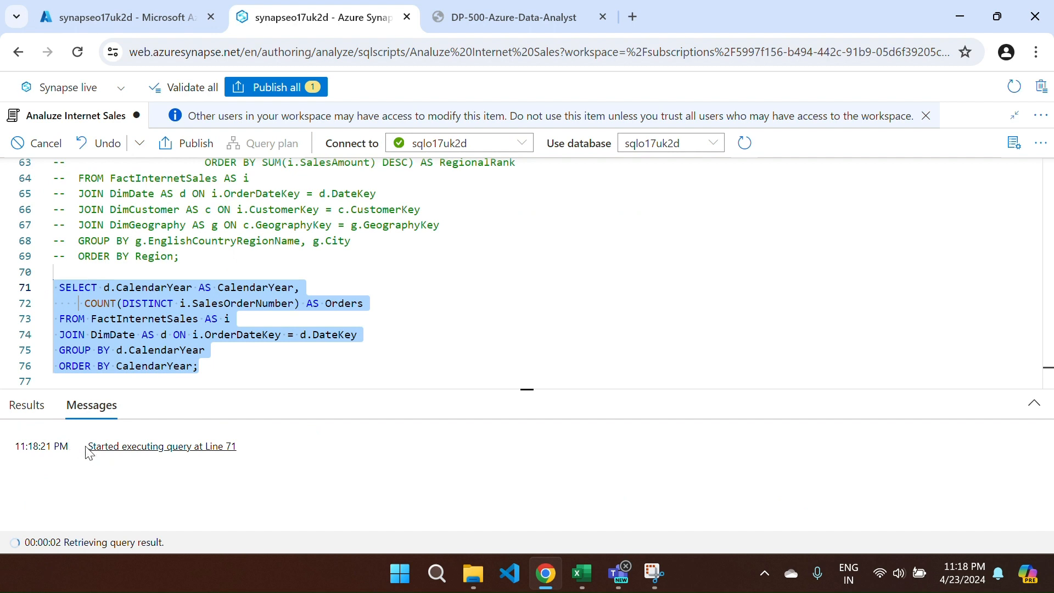
- Check the 2019–2022 order counts and the 00:00:04.936 execution time in Messages
{"action": "left_click", "coordinate": [28, 417]}
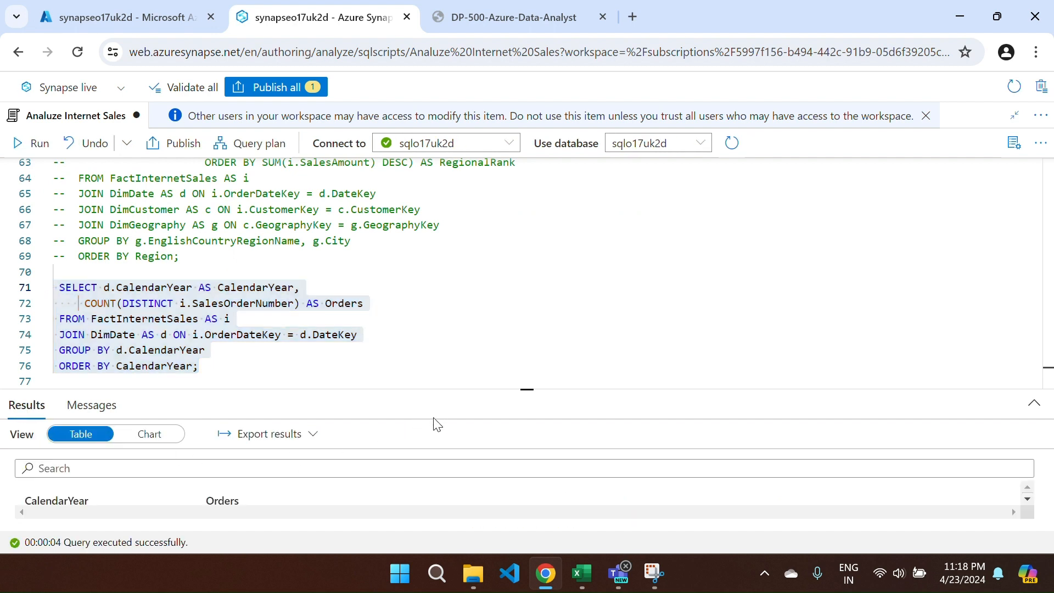
{"action": "left_click_drag", "start_coordinate": [432, 388], "coordinate": [447, 261]}
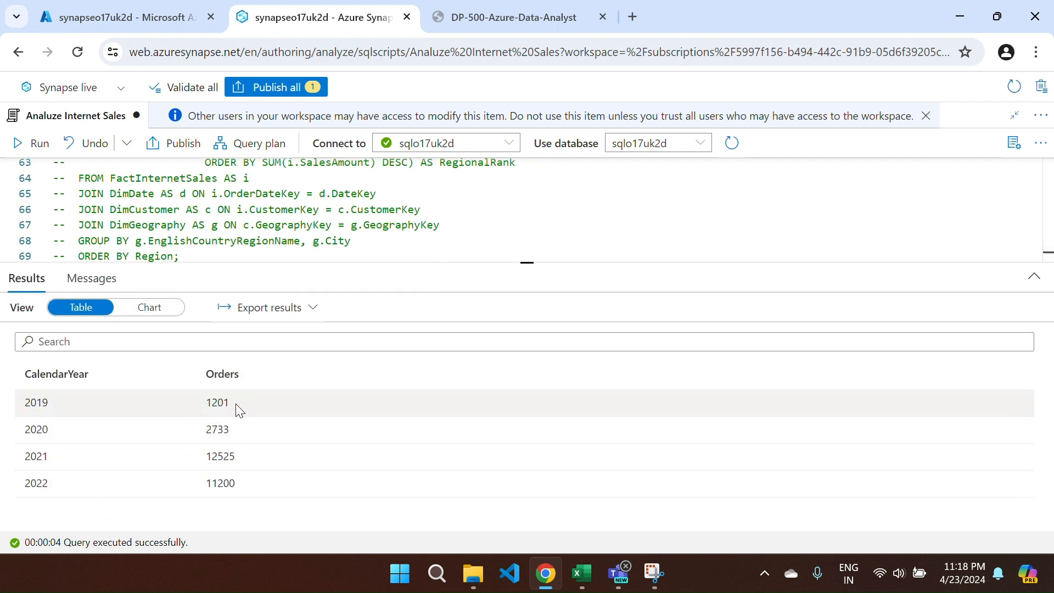
{"action": "left_click", "coordinate": [97, 283]}
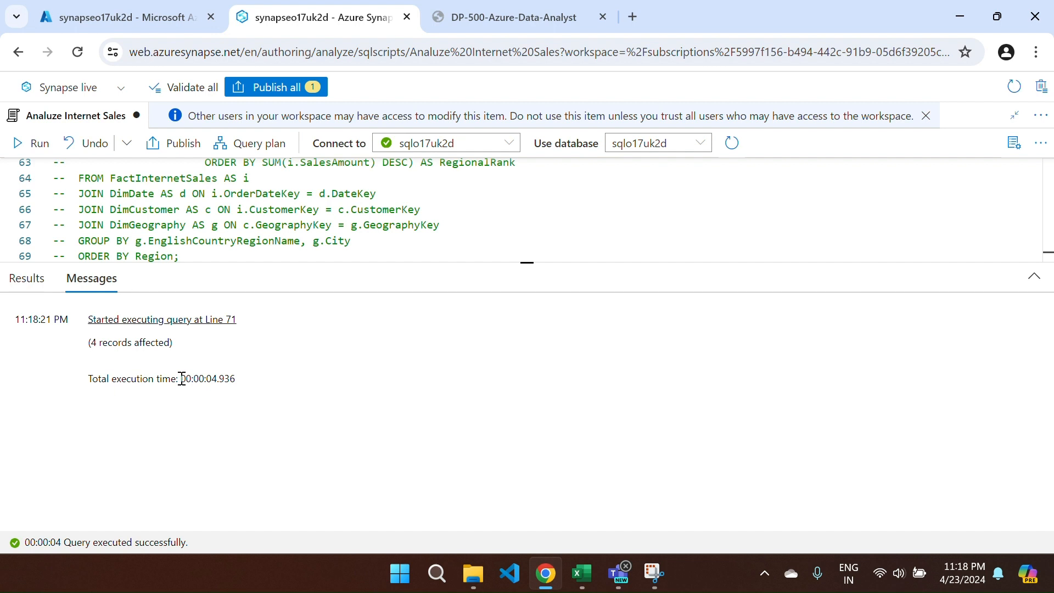
{"action": "left_click_drag", "start_coordinate": [182, 379], "coordinate": [236, 379]}
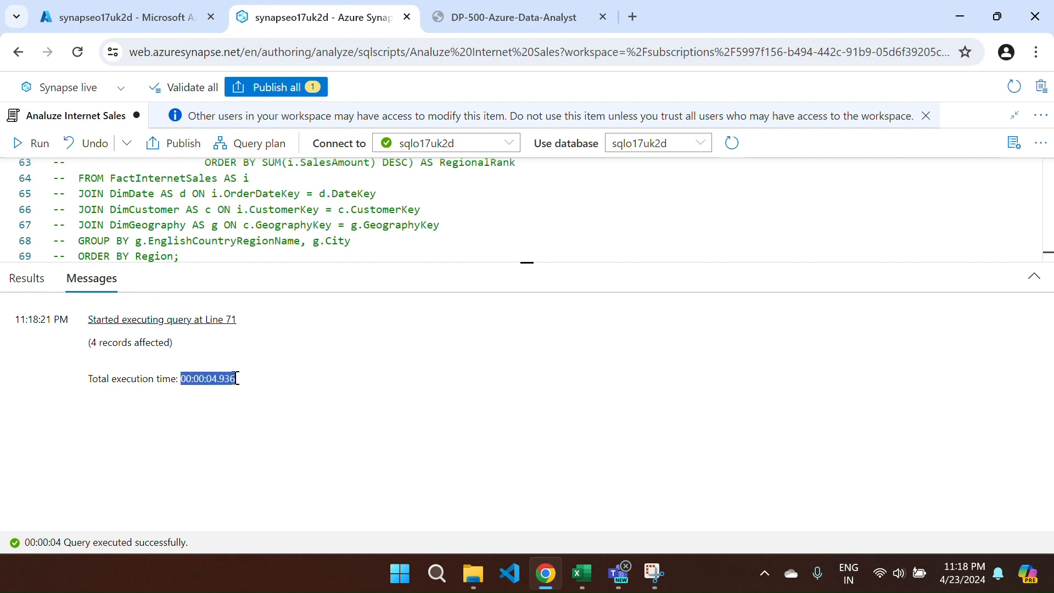
{"action": "left_click_drag", "start_coordinate": [497, 264], "coordinate": [492, 367]}
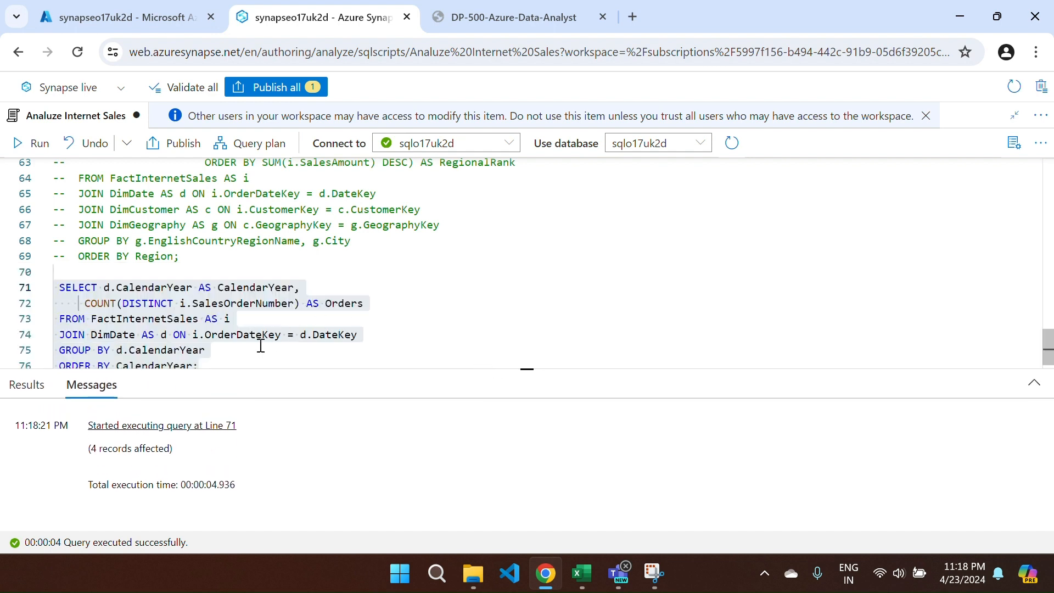
{"action": "left_click", "coordinate": [185, 304]}
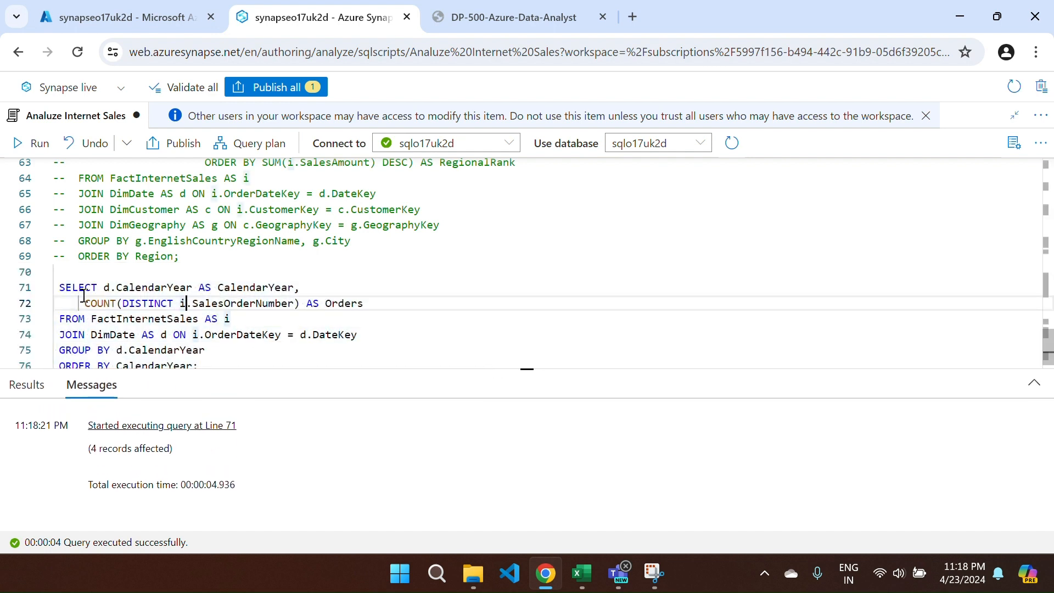
{"action": "left_click_drag", "start_coordinate": [60, 287], "coordinate": [202, 360]}
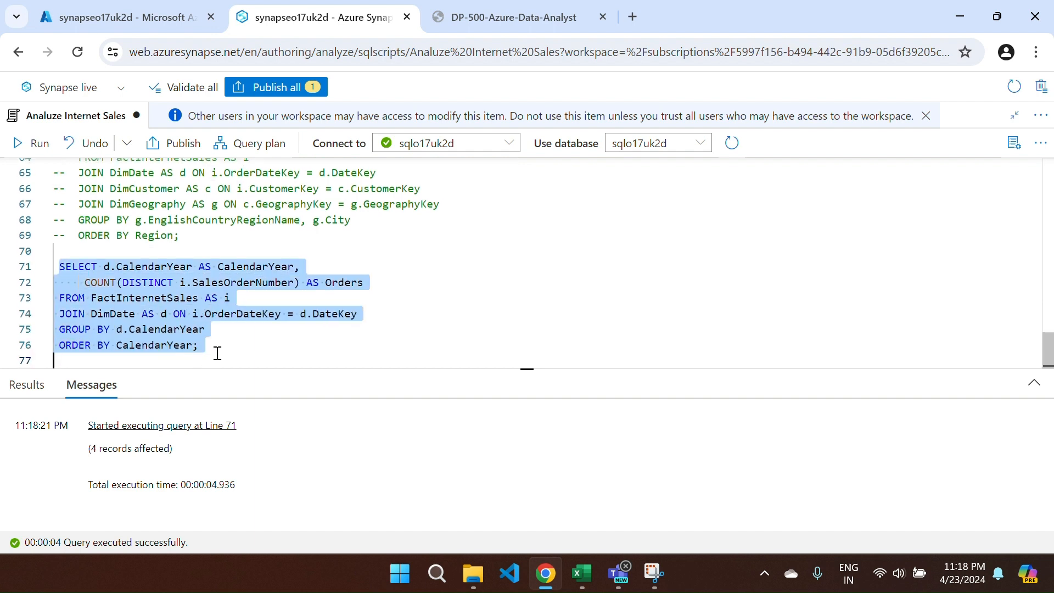
- Comment out the exact order-count query on lines 71–76 and add blank lines
{"action": "key", "text": "ctrl+slash"}
{"action": "left_click", "coordinate": [344, 345]}
{"action": "key", "text": "Return"}
{"action": "key", "text": "Return"}
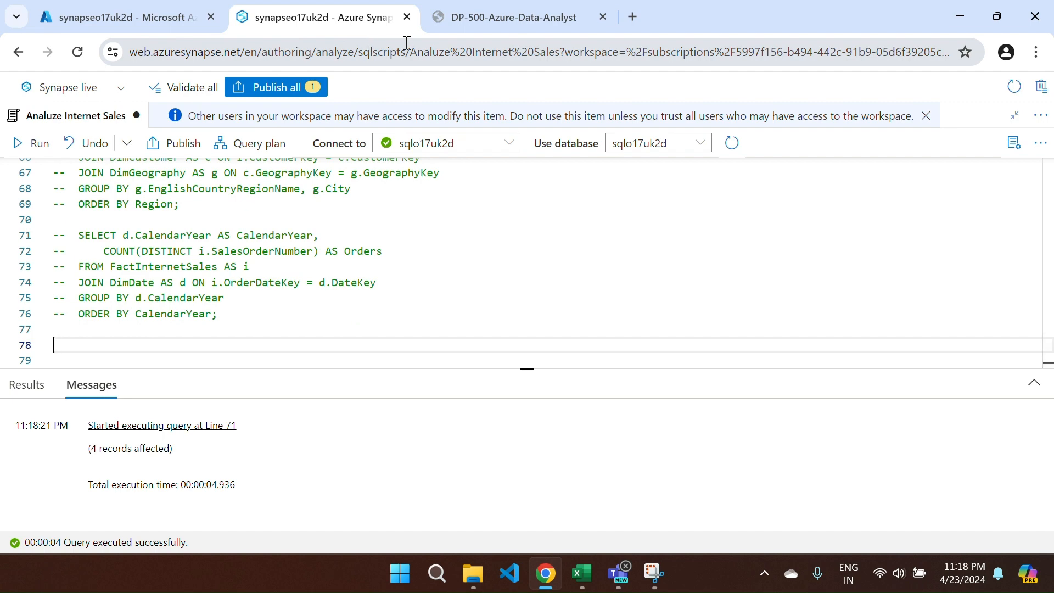
- Copy the APPROX_COUNT_DISTINCT query from the lab instructions
{"action": "key", "text": "ctrl+Tab"}
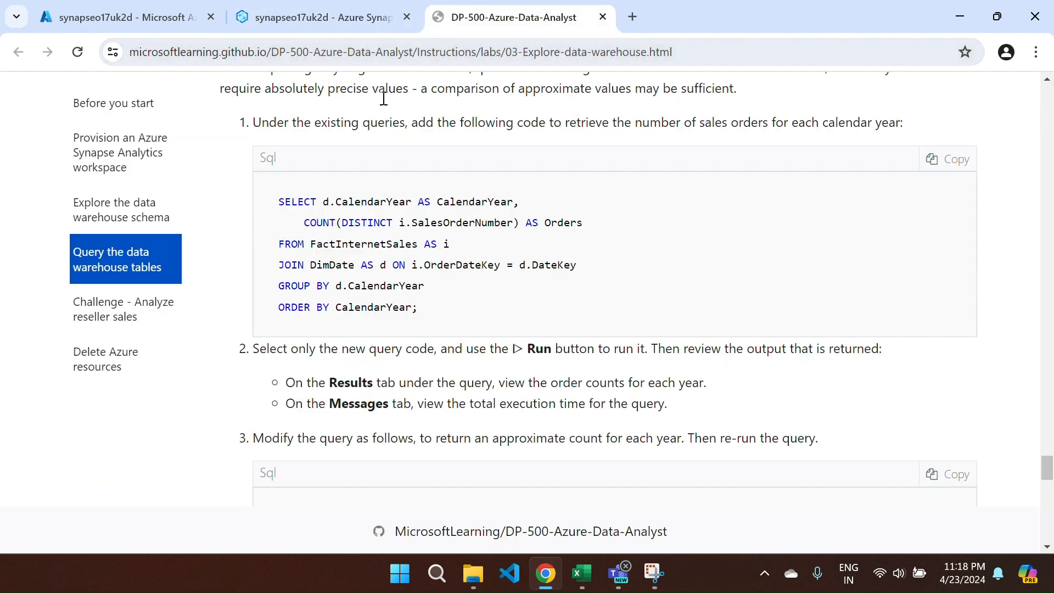
{"action": "scroll", "coordinate": [466, 378], "scroll_direction": "down", "scroll_amount": 5}
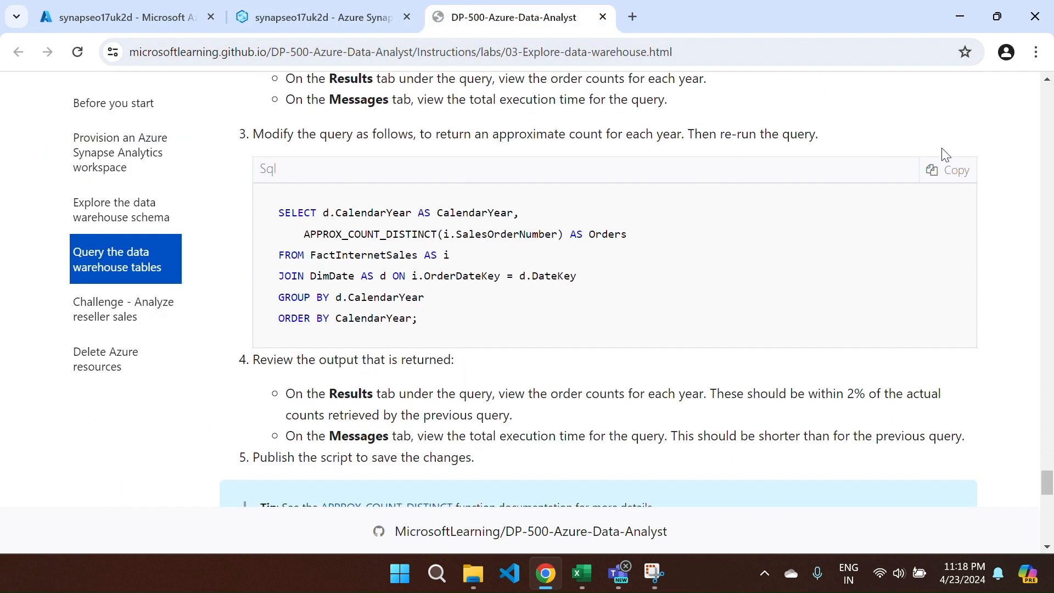
{"action": "left_click", "coordinate": [931, 173]}
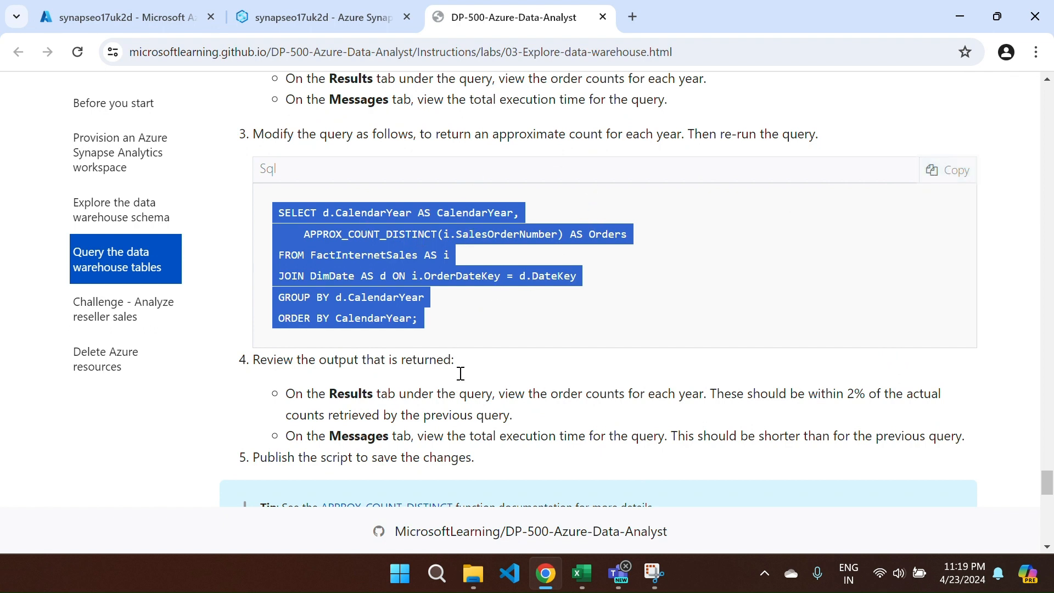
{"action": "left_click", "coordinate": [308, 16]}
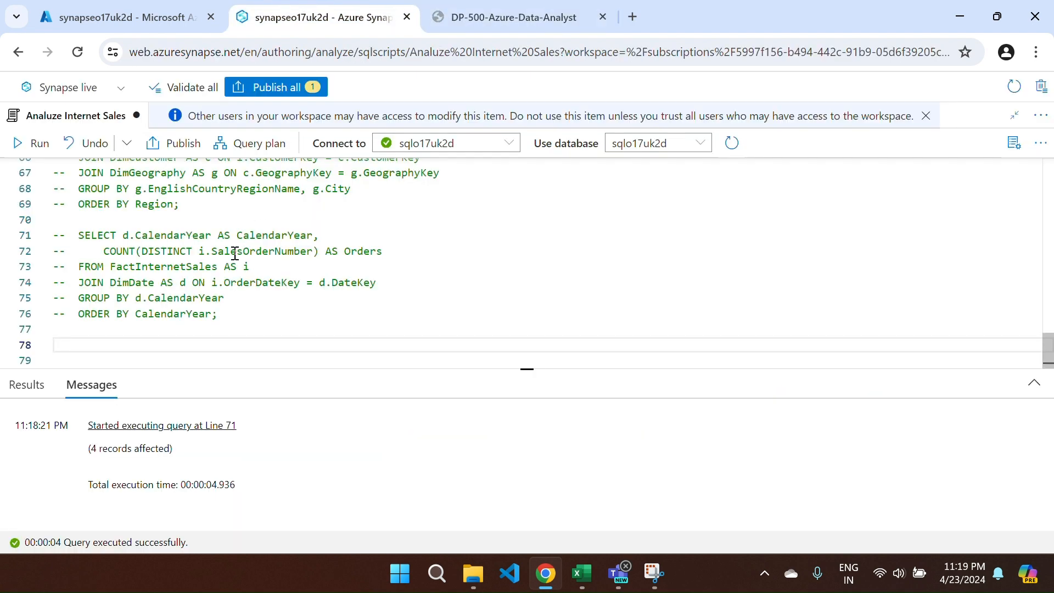
- Paste the approximate-count query at line 78 and run lines 78–83
{"action": "key", "text": "ctrl+v"}
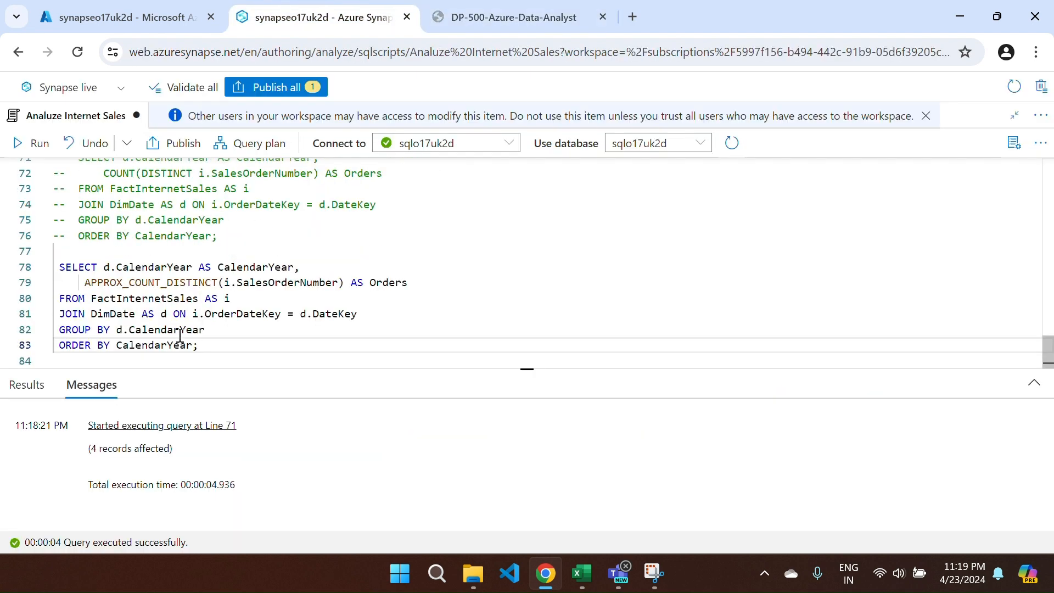
{"action": "left_click_drag", "start_coordinate": [201, 345], "coordinate": [53, 267]}
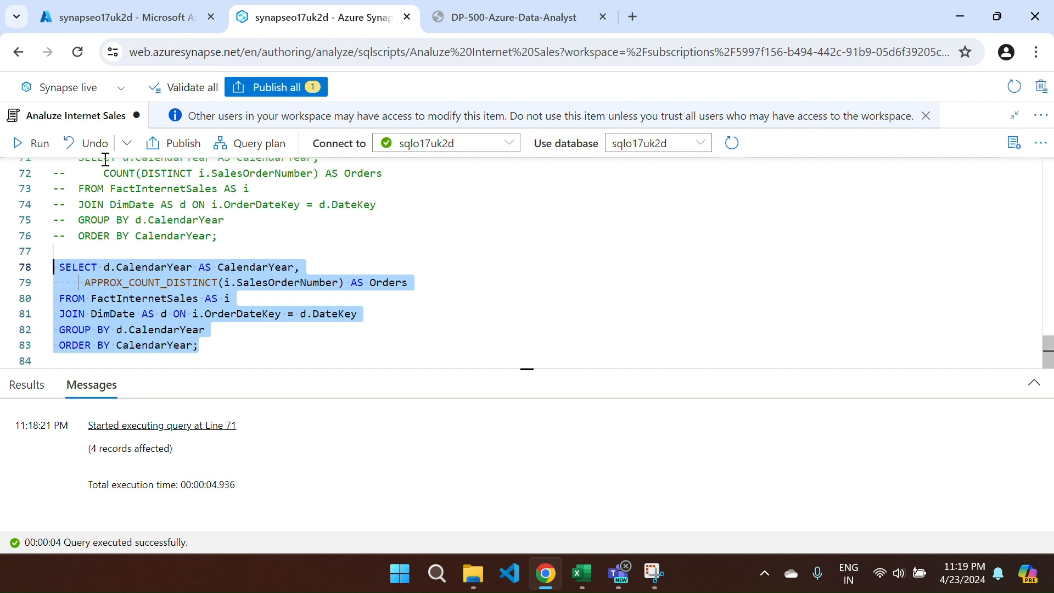
{"action": "left_click", "coordinate": [20, 142]}
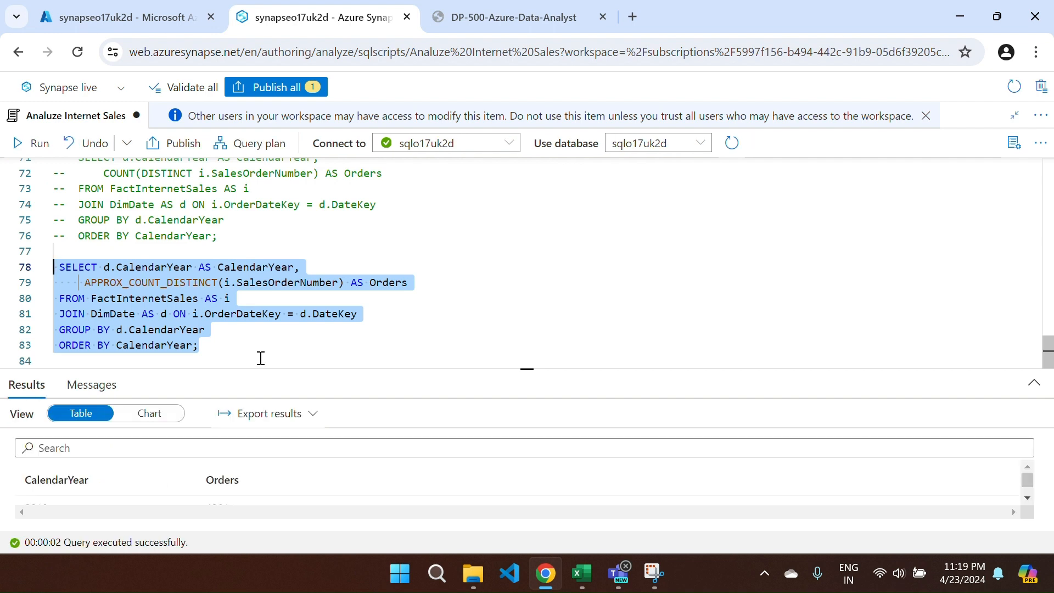
- Check the approximate CalendarYear order counts and the 2.412-second total execution time
{"action": "left_click_drag", "start_coordinate": [424, 369], "coordinate": [424, 227]}
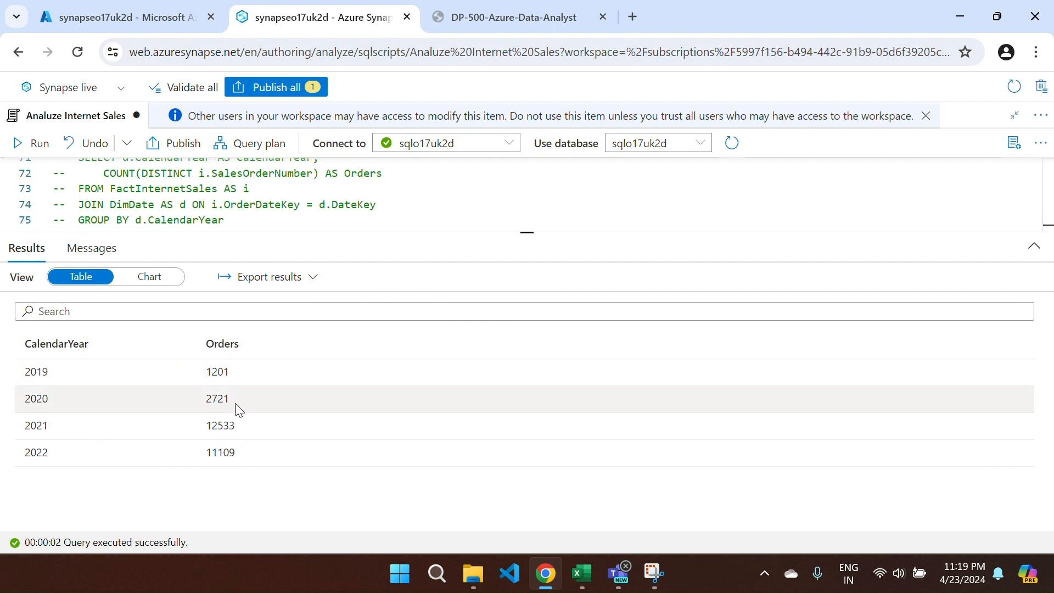
{"action": "left_click", "coordinate": [102, 253]}
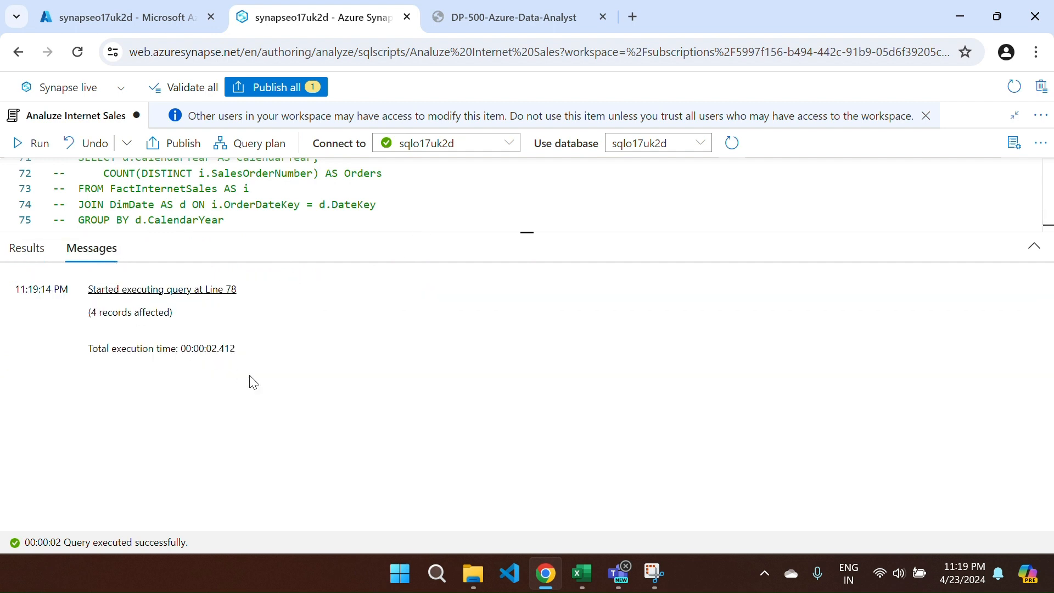
{"action": "left_click_drag", "start_coordinate": [216, 350], "coordinate": [98, 352]}
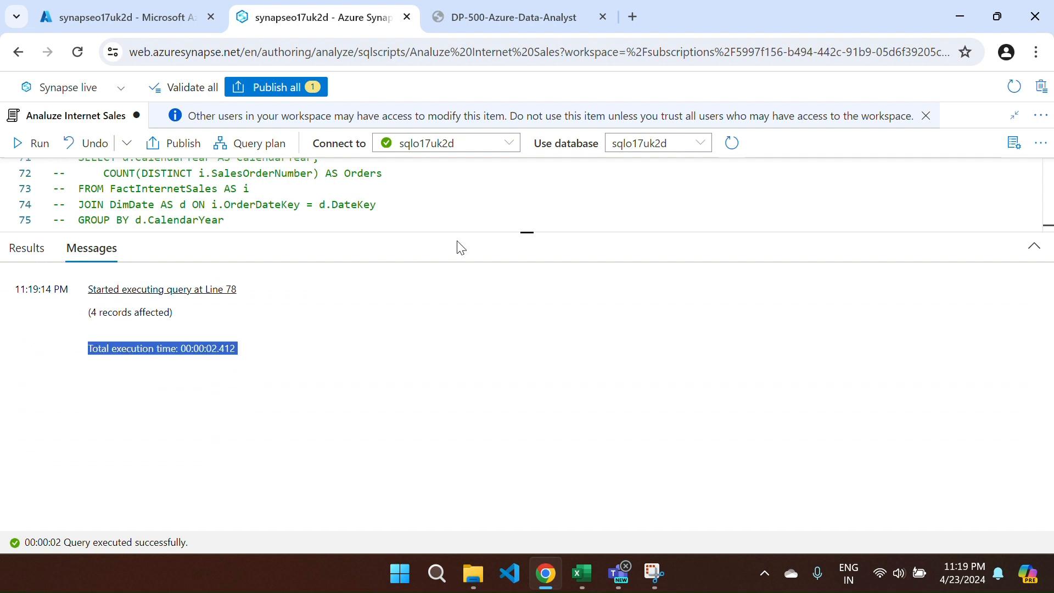
{"action": "left_click_drag", "start_coordinate": [450, 230], "coordinate": [273, 411]}
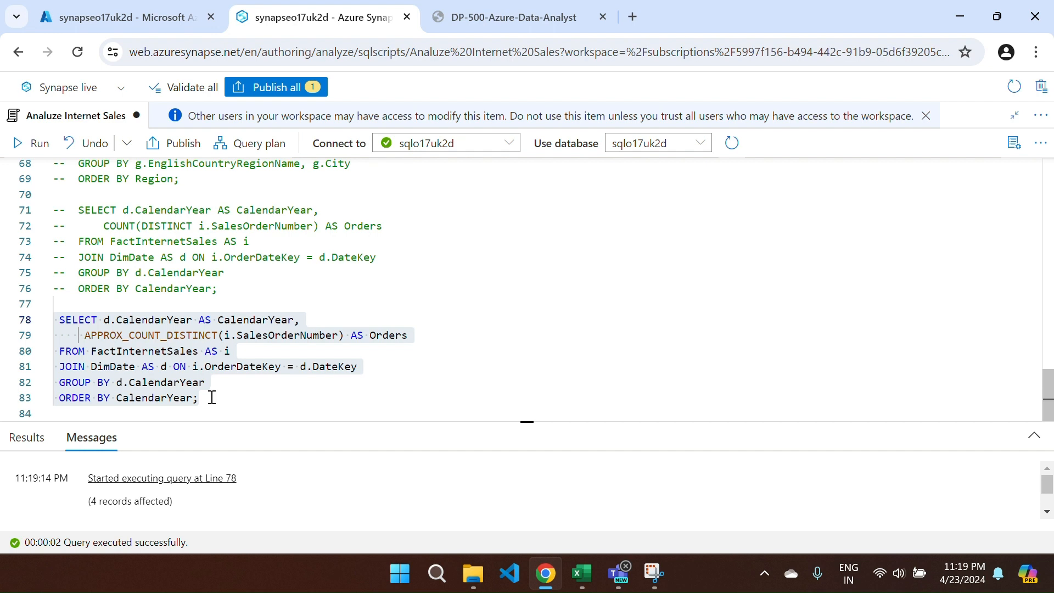
{"action": "left_click_drag", "start_coordinate": [208, 398], "coordinate": [84, 335]}
- Publish all pending changes, including the edited Analuze Internet Sales script, then restore the normal editor view
{"action": "left_click", "coordinate": [432, 291]}
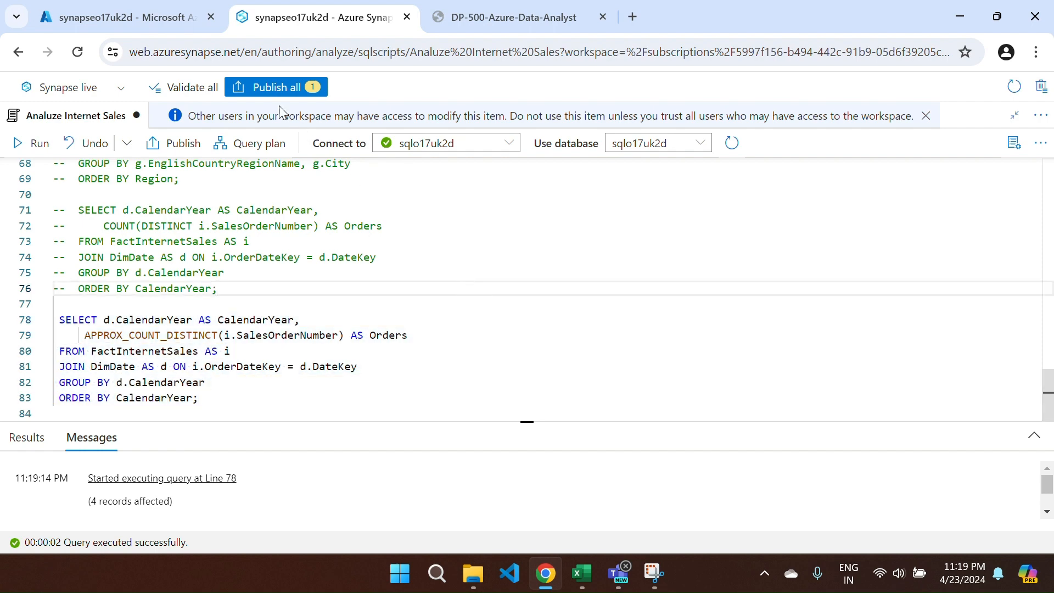
{"action": "left_click", "coordinate": [267, 88]}
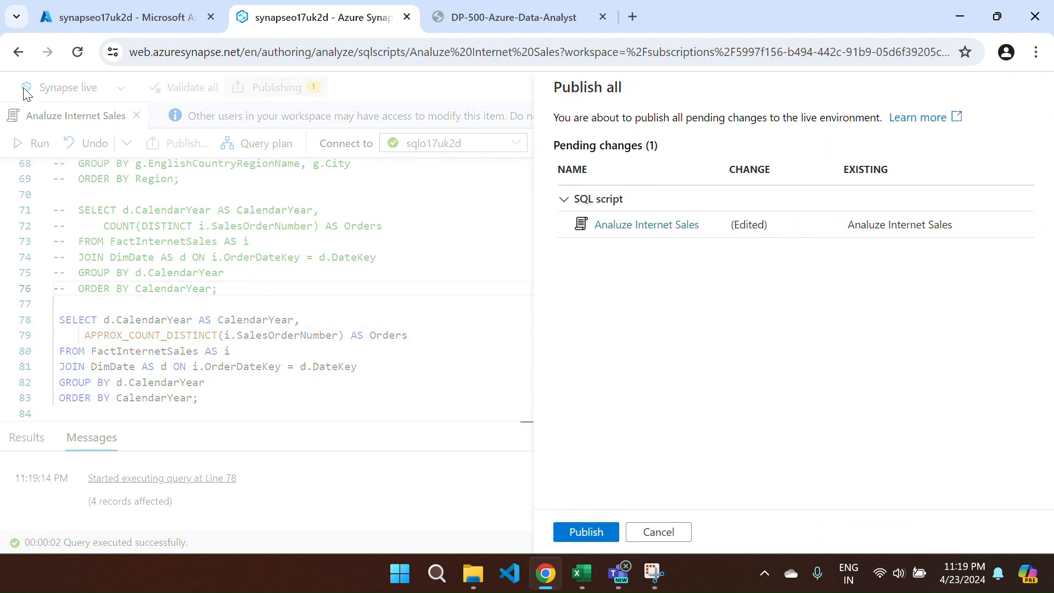
{"action": "left_click", "coordinate": [577, 541]}
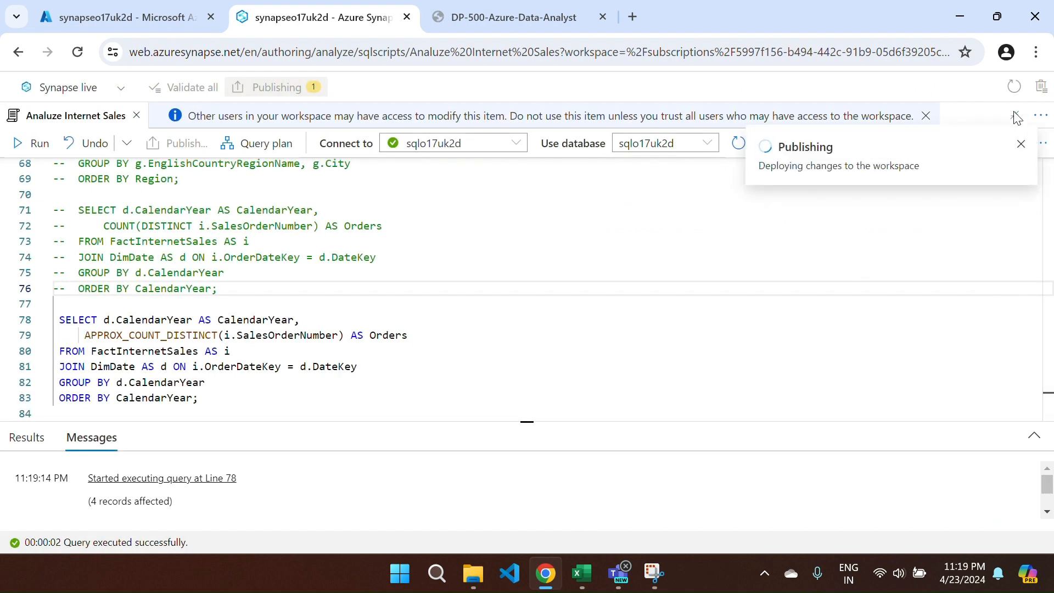
{"action": "left_click", "coordinate": [1022, 149]}
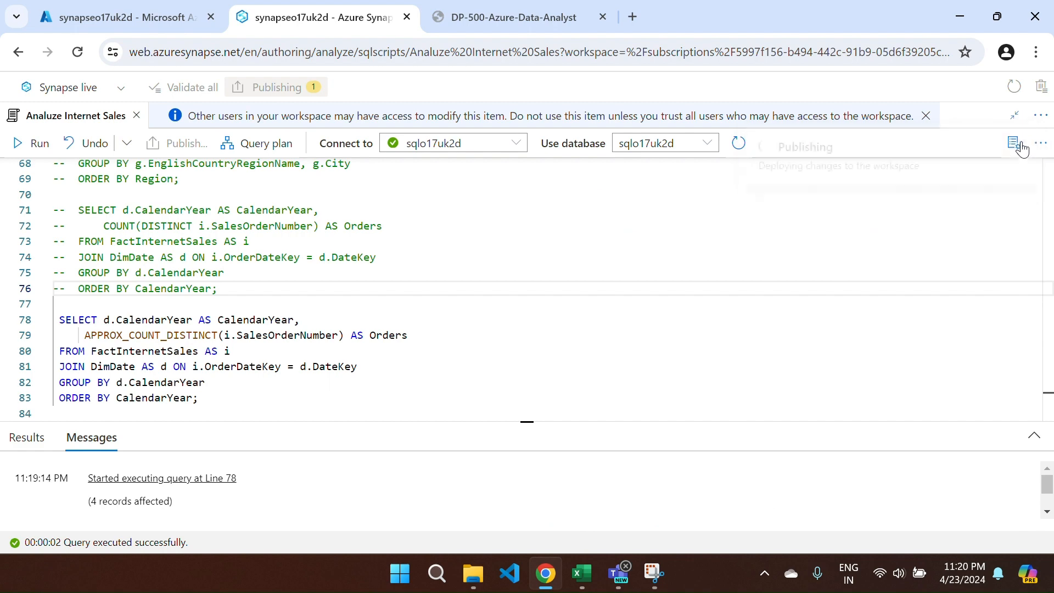
{"action": "left_click", "coordinate": [1015, 115]}
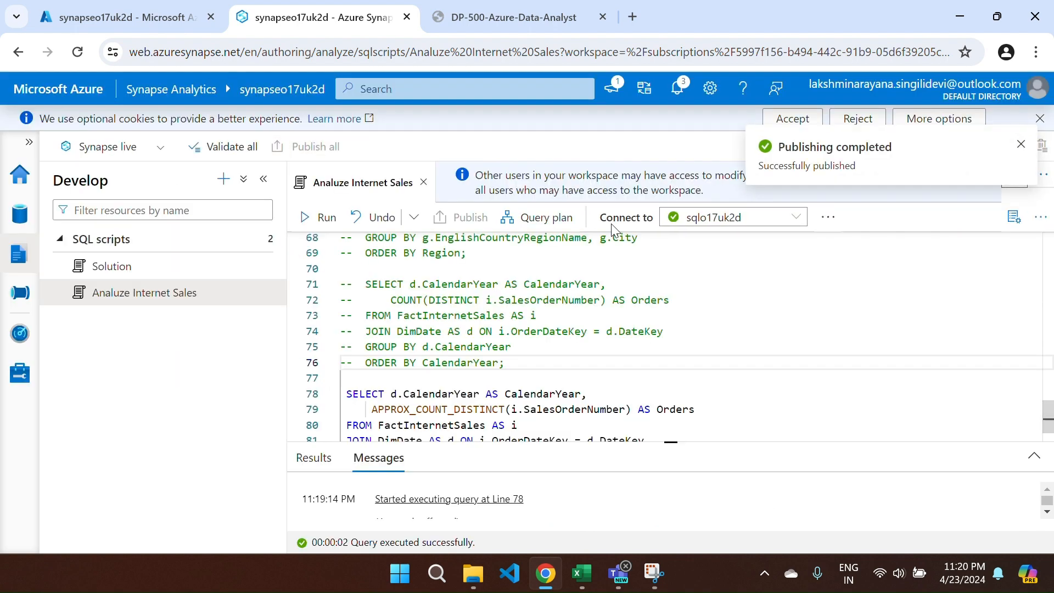
{"action": "left_click", "coordinate": [152, 297]}
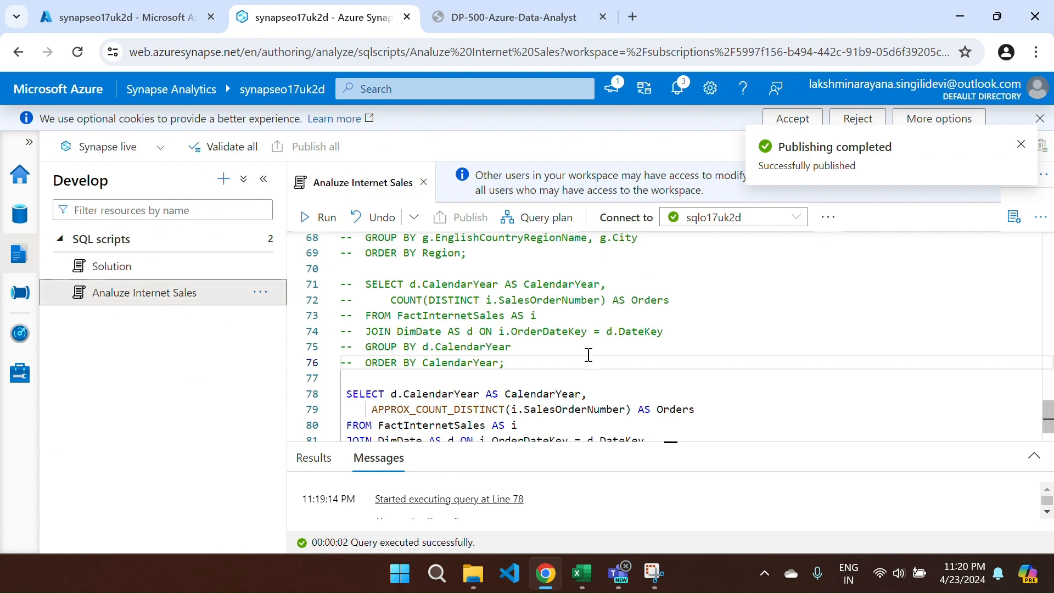
{"action": "scroll", "coordinate": [588, 355], "scroll_direction": "up", "scroll_amount": 15}
{"action": "scroll", "coordinate": [589, 355], "scroll_direction": "up", "scroll_amount": 5}
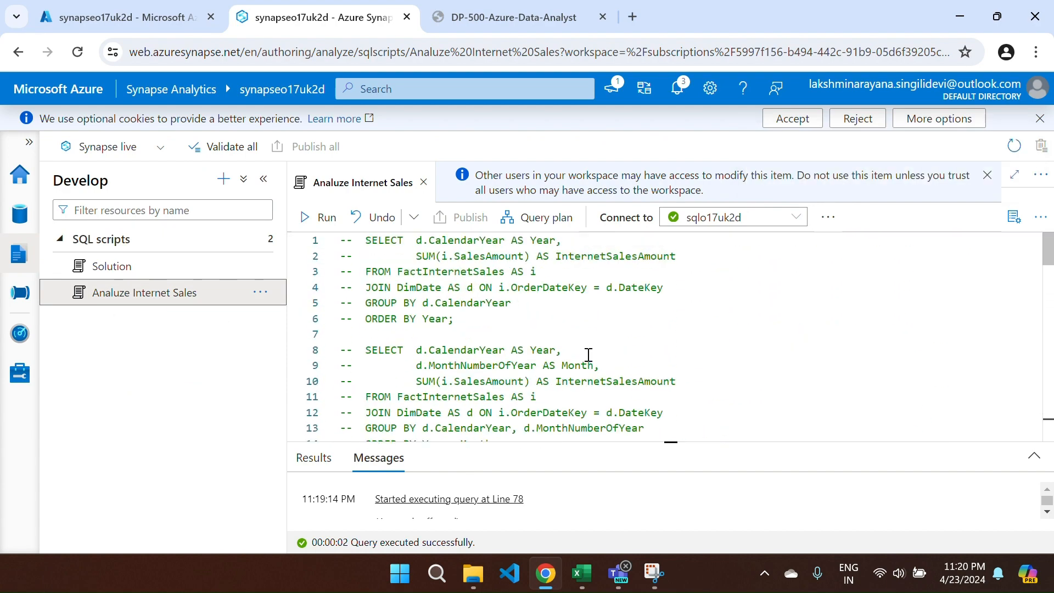
- Open and scroll through the Solution script, then close the Solution and Analuze Internet Sales tabs
{"action": "scroll", "coordinate": [588, 355], "scroll_direction": "down", "scroll_amount": 20}
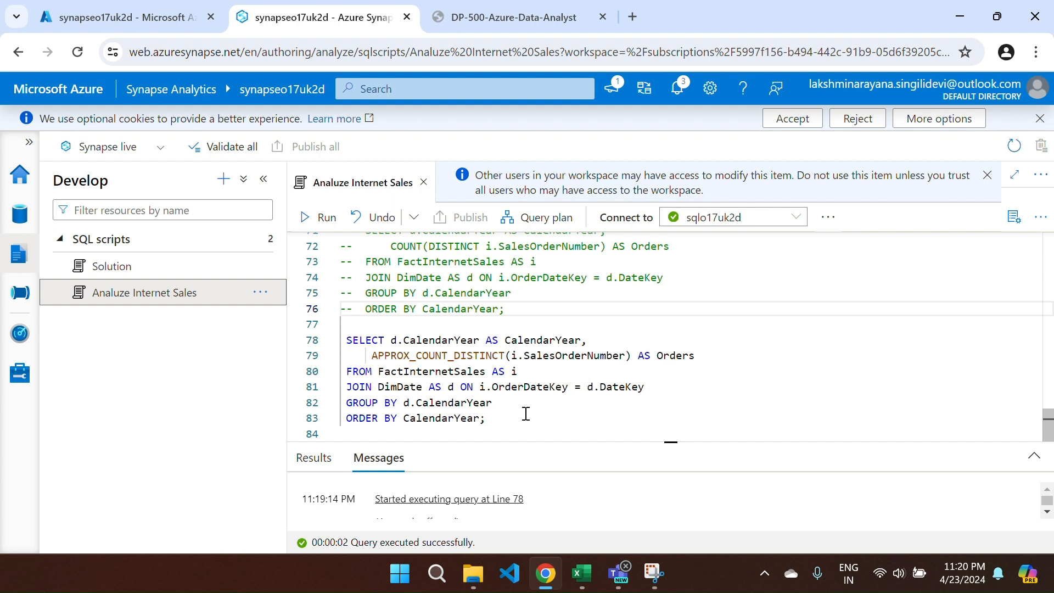
{"action": "left_click", "coordinate": [132, 266]}
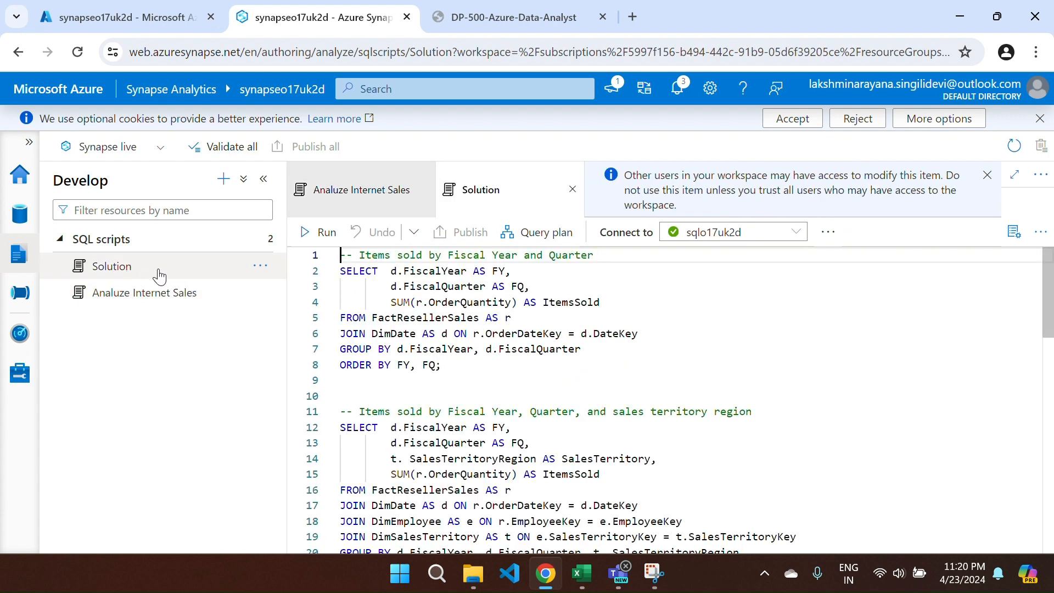
{"action": "mouse_move", "coordinate": [542, 333]}
{"action": "scroll", "coordinate": [632, 406], "scroll_direction": "down", "scroll_amount": 3}
{"action": "scroll", "coordinate": [633, 405], "scroll_direction": "up", "scroll_amount": 2}
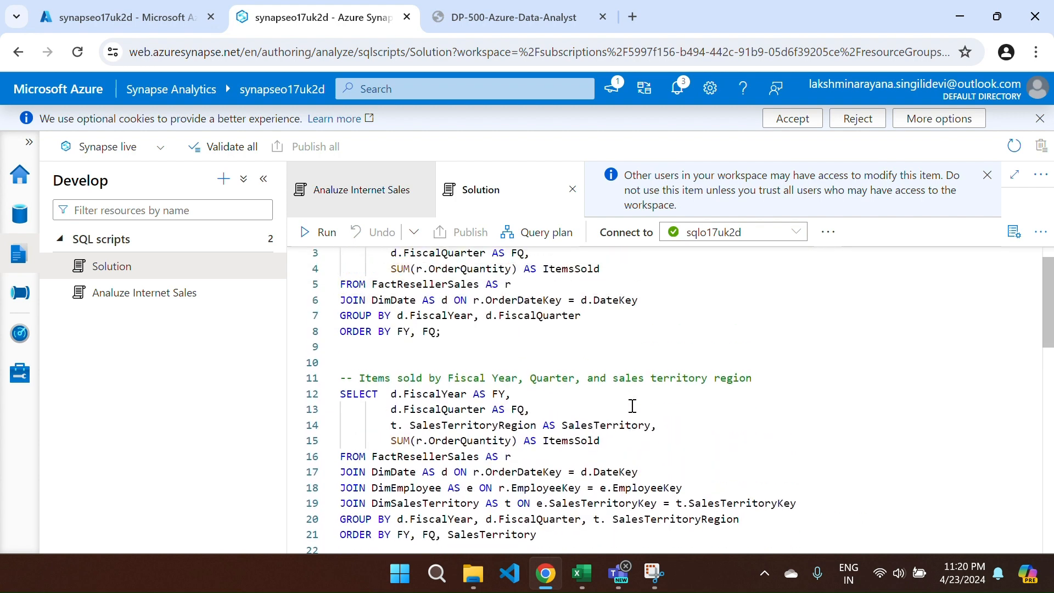
{"action": "left_click", "coordinate": [573, 190]}
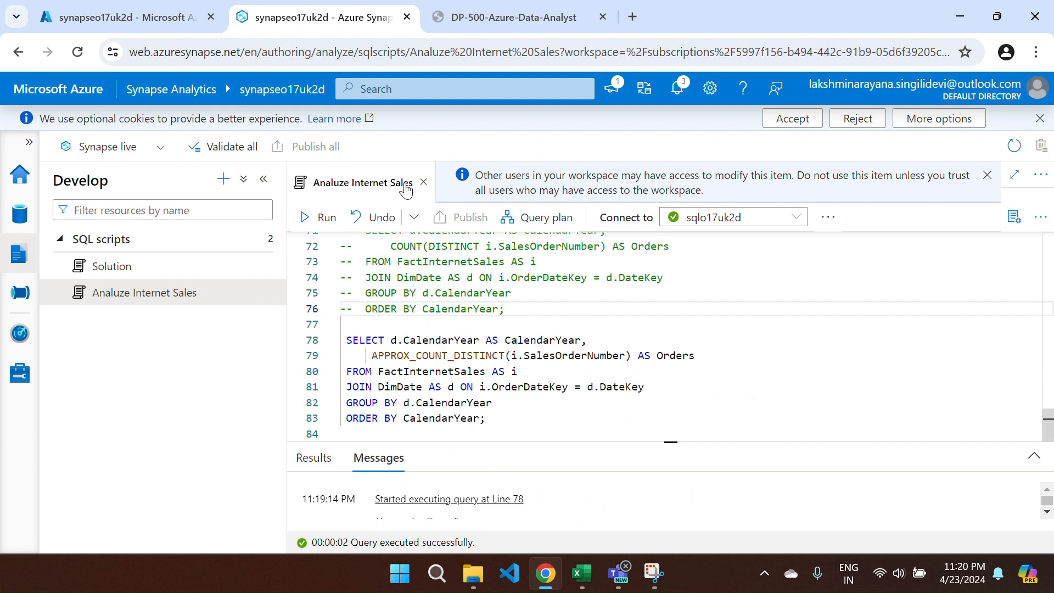
{"action": "left_click", "coordinate": [423, 183]}
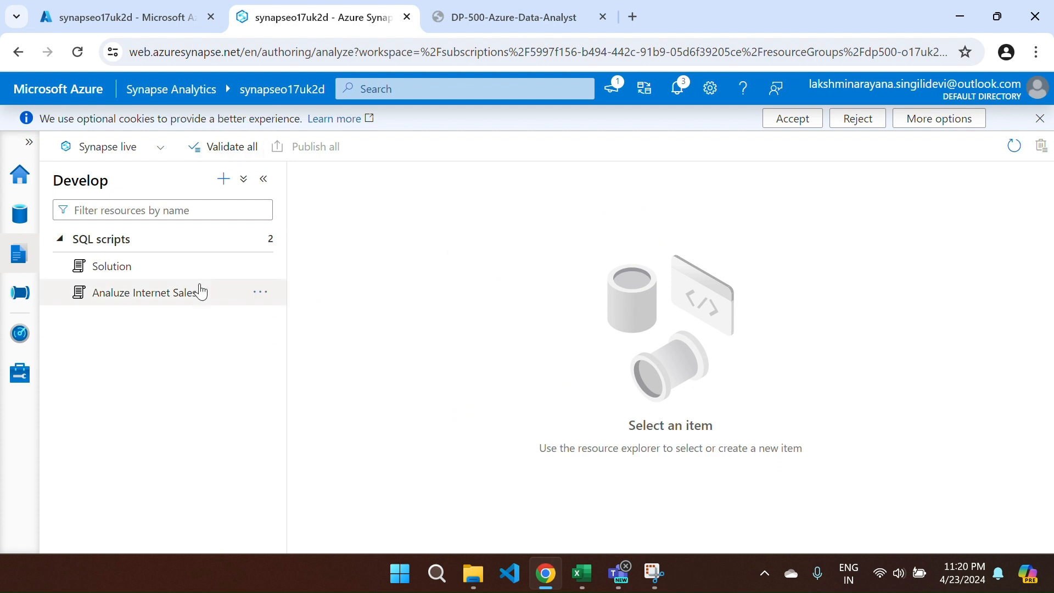
- Import the Analyze Reseller Sales file from Desktop > Data_Factory > DP-203 as a new SQL script
{"action": "left_click", "coordinate": [223, 180]}
{"action": "left_click", "coordinate": [245, 375]}
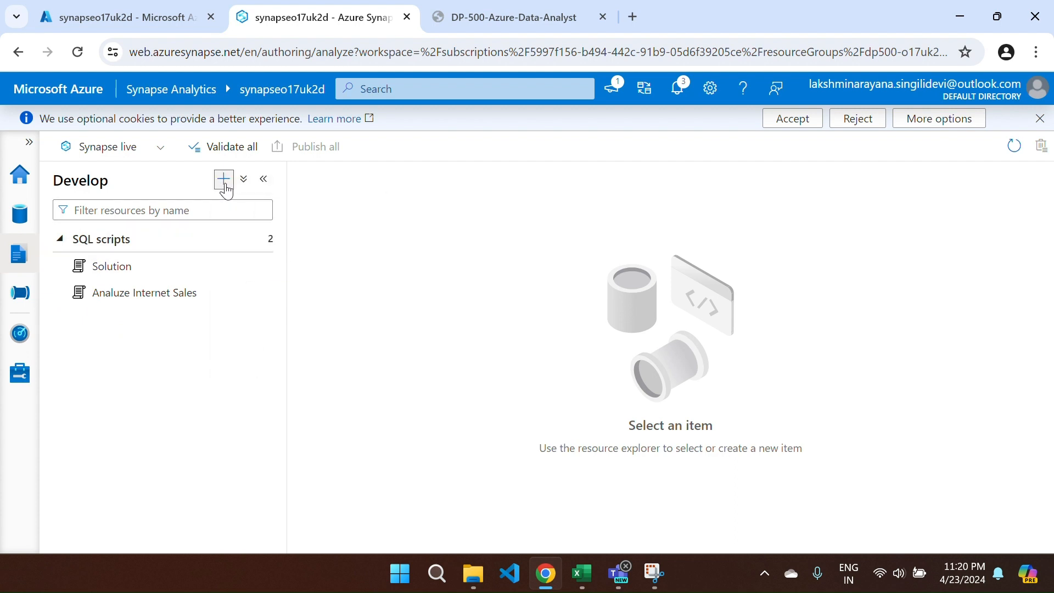
{"action": "left_click", "coordinate": [225, 182]}
{"action": "left_click", "coordinate": [236, 363]}
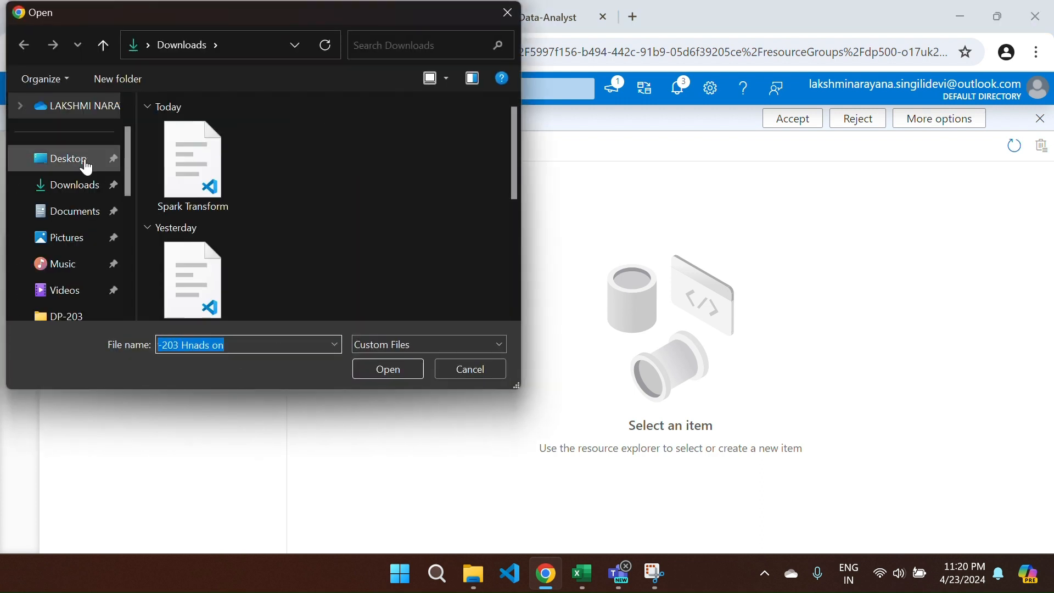
{"action": "left_click", "coordinate": [81, 164]}
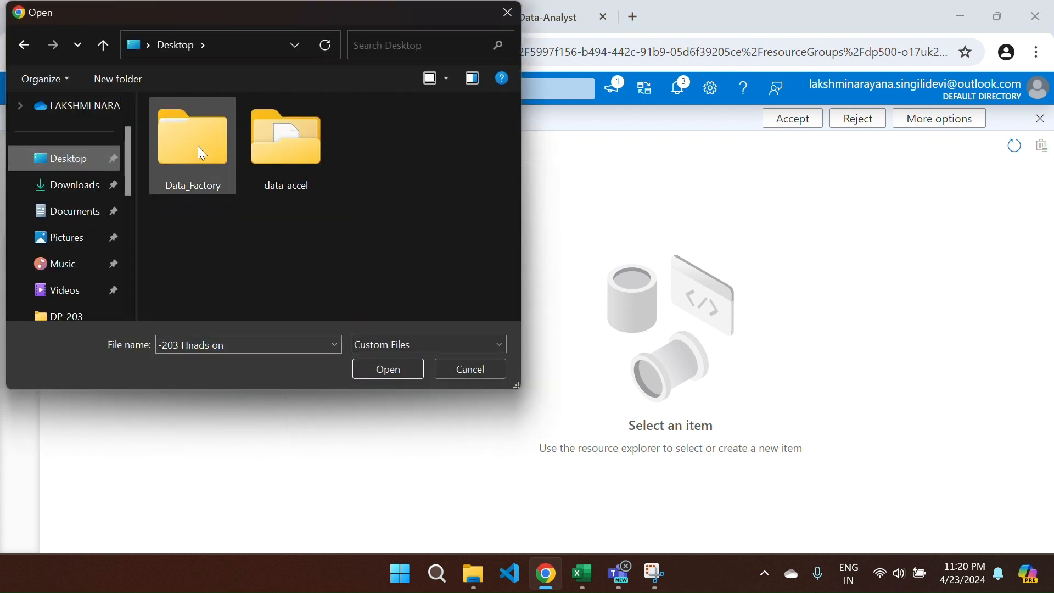
{"action": "double_click", "coordinate": [198, 146]}
{"action": "double_click", "coordinate": [227, 133]}
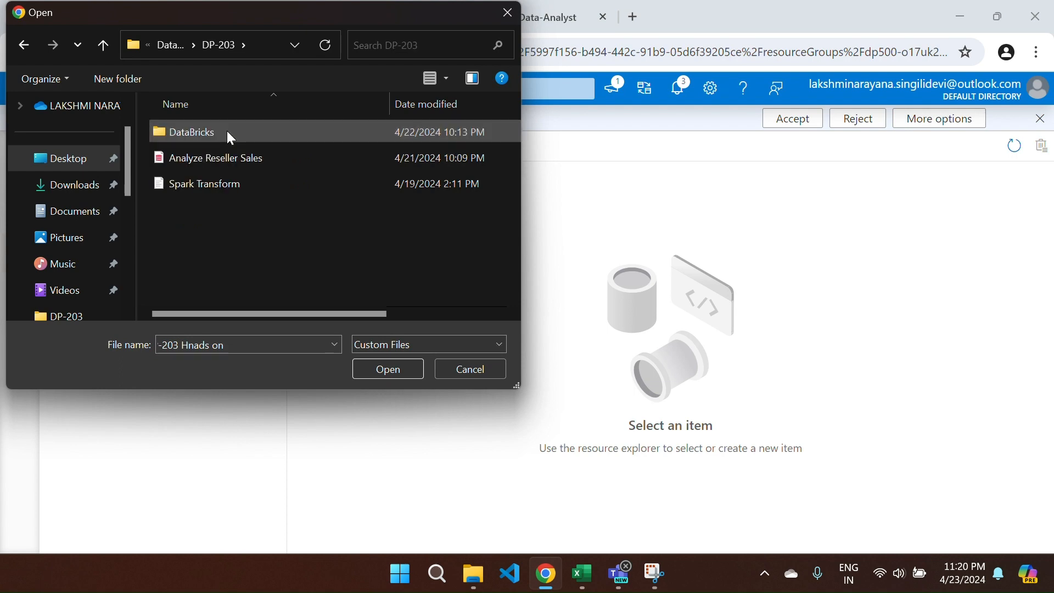
{"action": "left_click", "coordinate": [230, 164]}
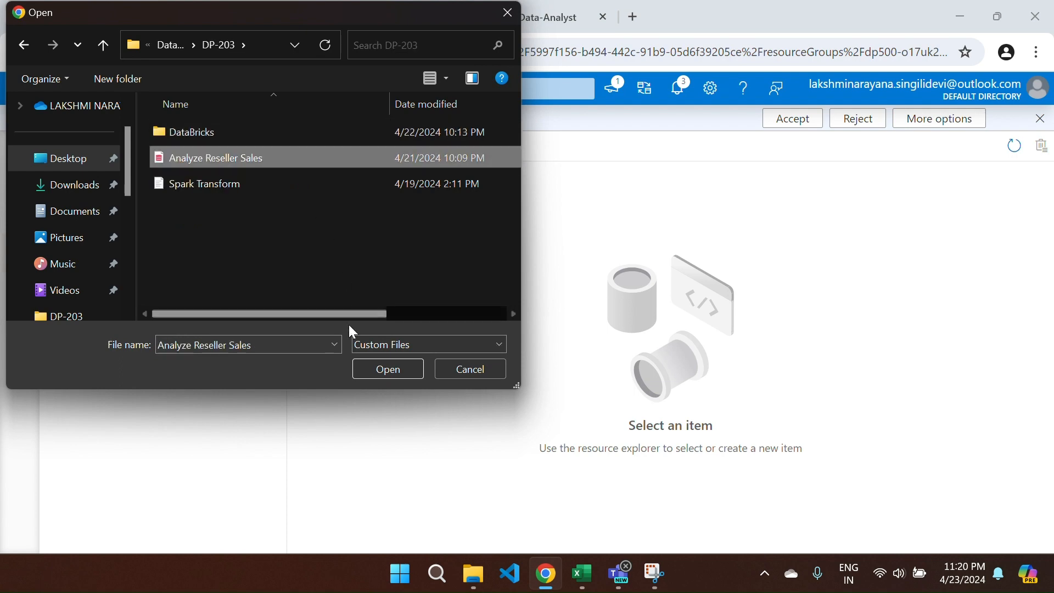
{"action": "left_click", "coordinate": [366, 369]}
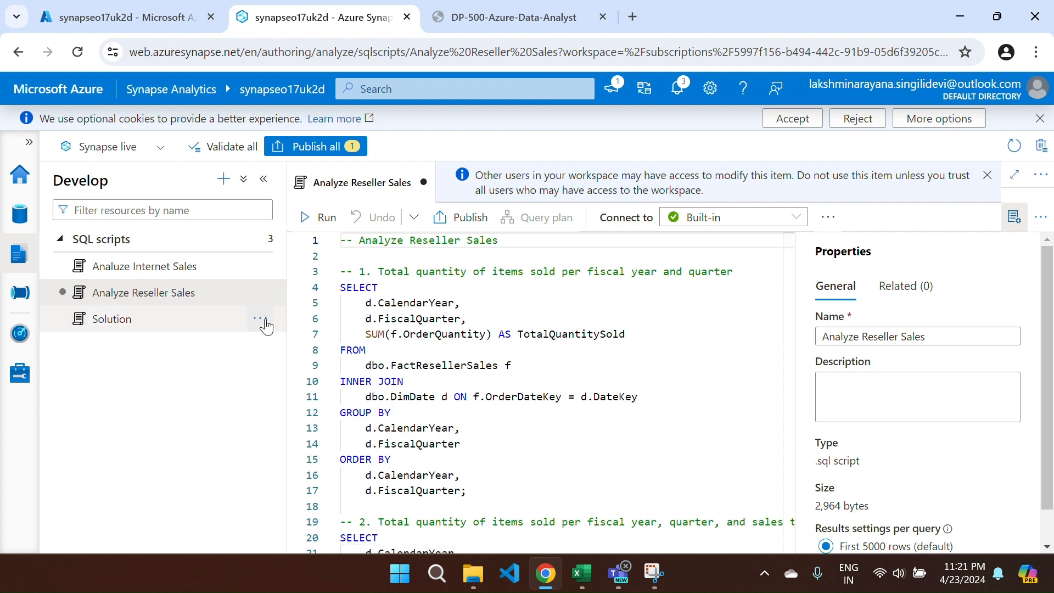
- Export the Solution script and confirm Solution.sql finished downloading
{"action": "left_click", "coordinate": [262, 320]}
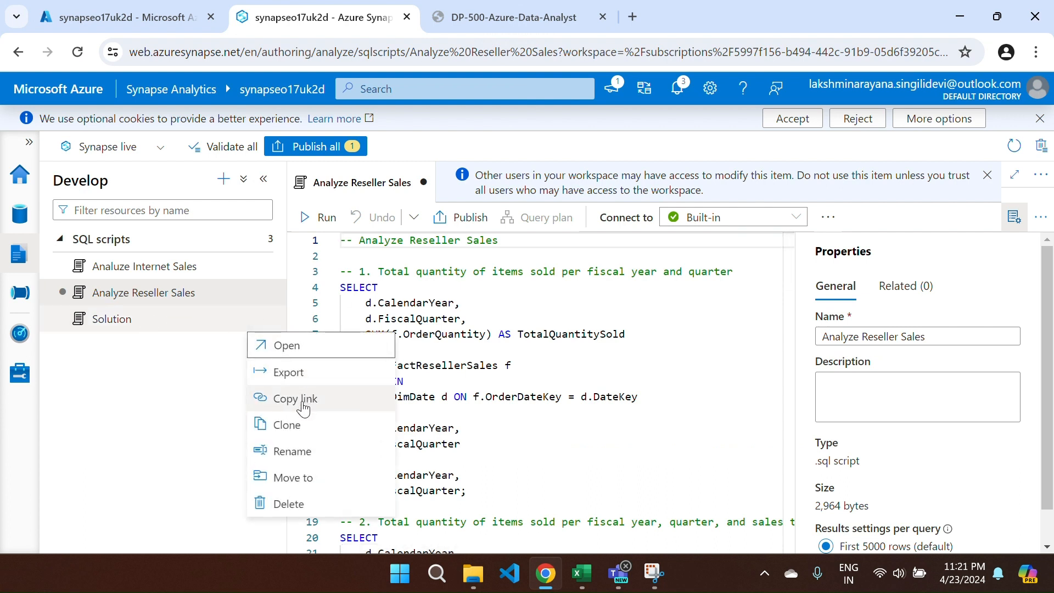
{"action": "left_click", "coordinate": [290, 372]}
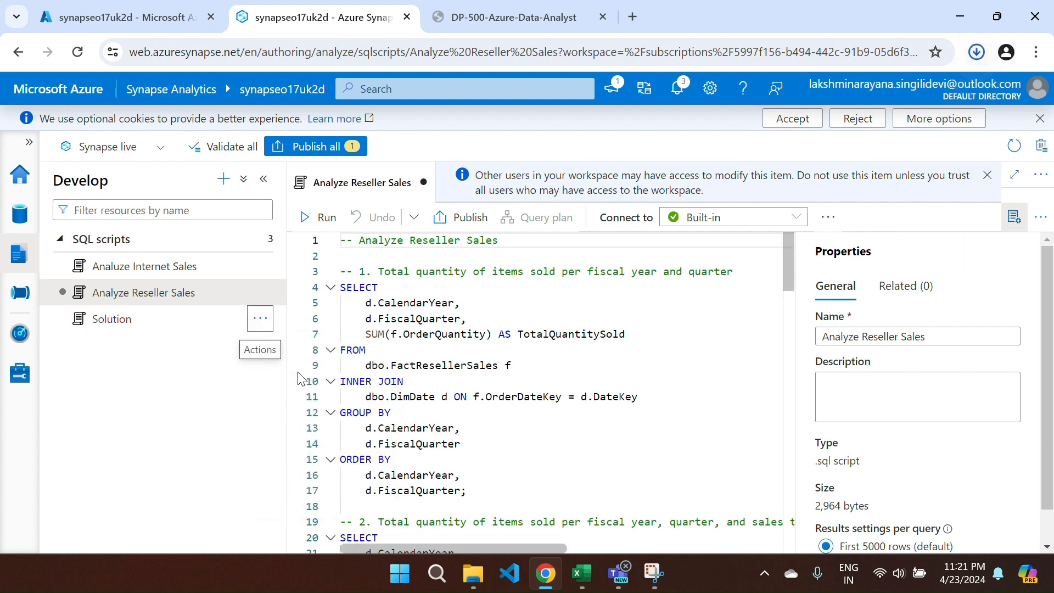
{"action": "left_click", "coordinate": [980, 57]}
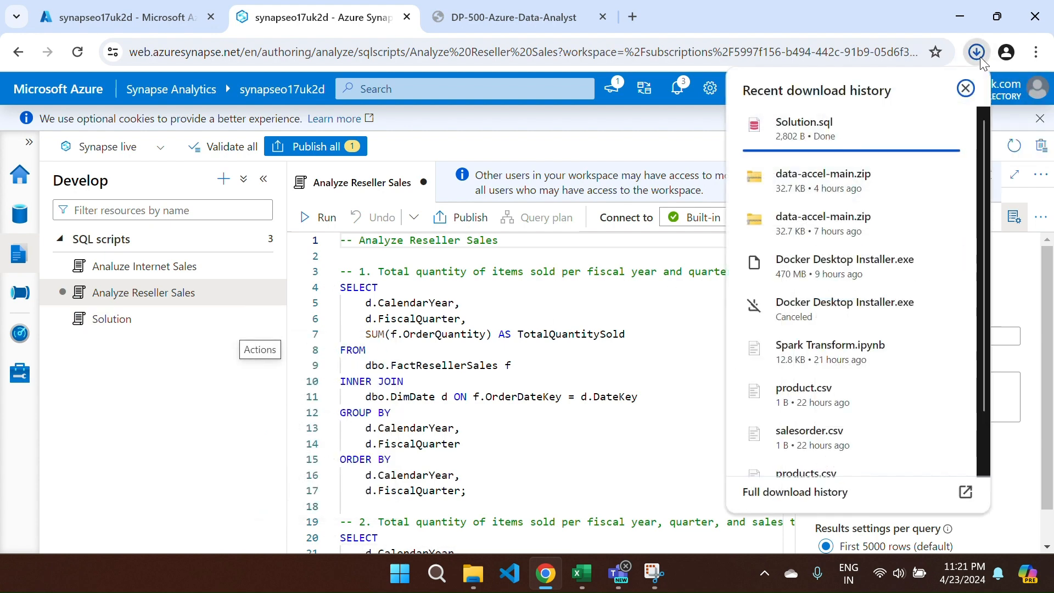
{"action": "left_click", "coordinate": [679, 147]}
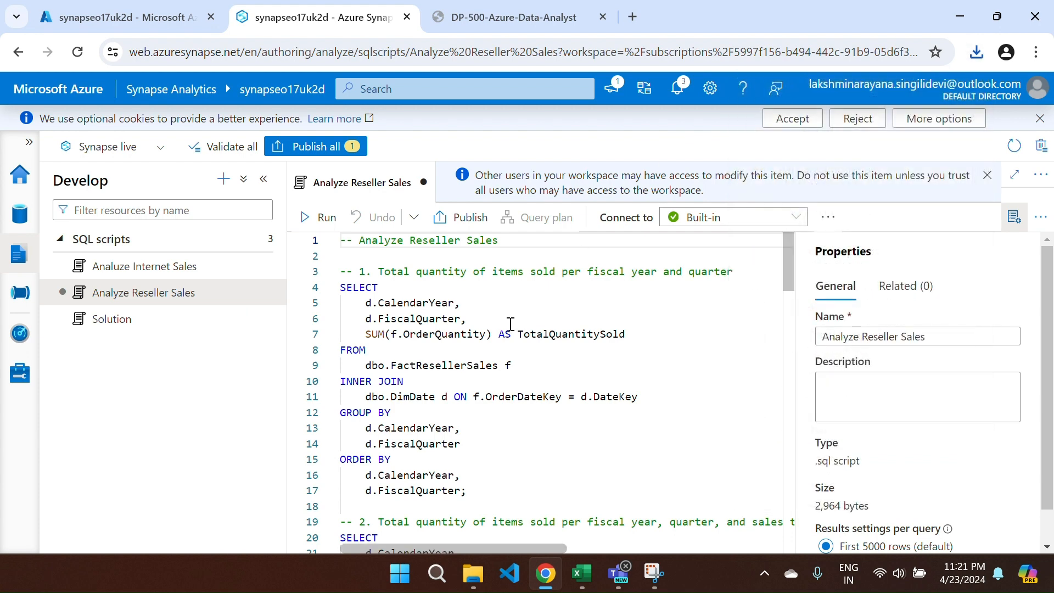
- Hide the script Properties panel and switch to the lab's reseller sales challenge page
{"action": "left_click", "coordinate": [1014, 220]}
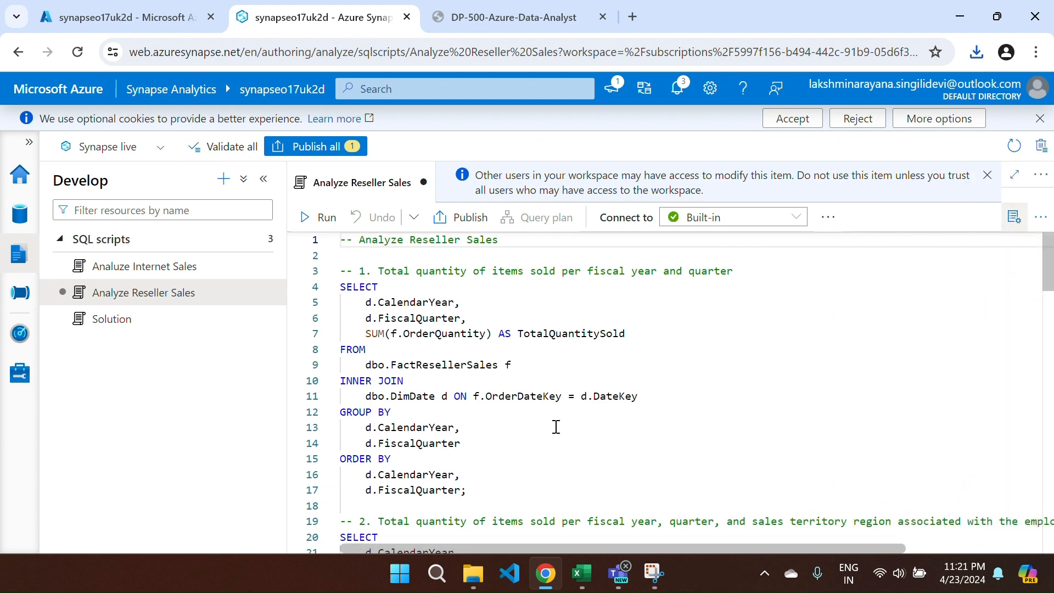
{"action": "scroll", "coordinate": [556, 427], "scroll_direction": "down", "scroll_amount": 1}
{"action": "scroll", "coordinate": [555, 427], "scroll_direction": "up", "scroll_amount": 1}
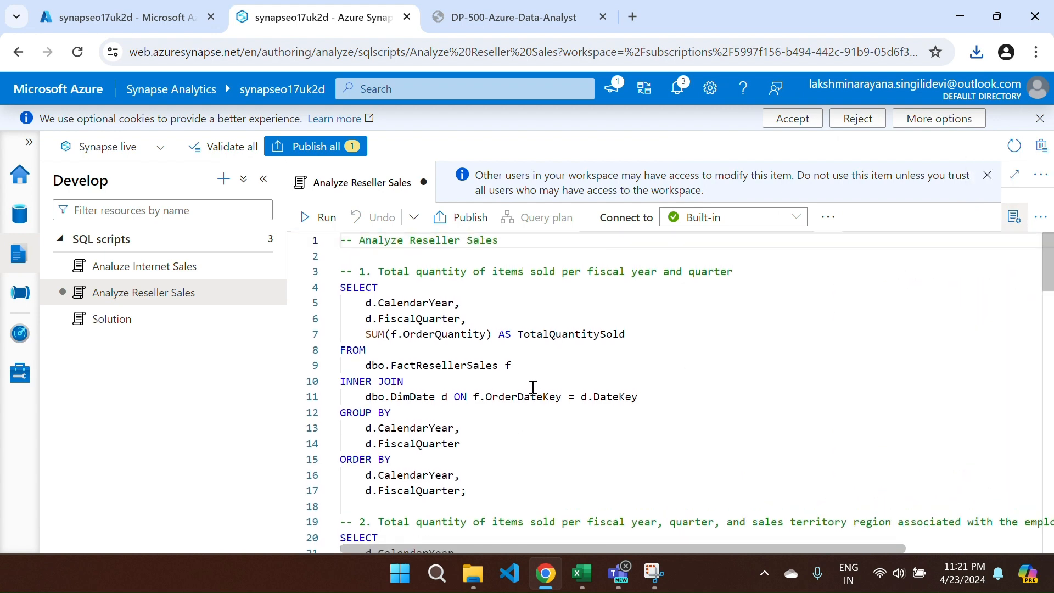
{"action": "key", "text": "ctrl+Tab"}
{"action": "scroll", "coordinate": [448, 445], "scroll_direction": "down", "scroll_amount": 10}
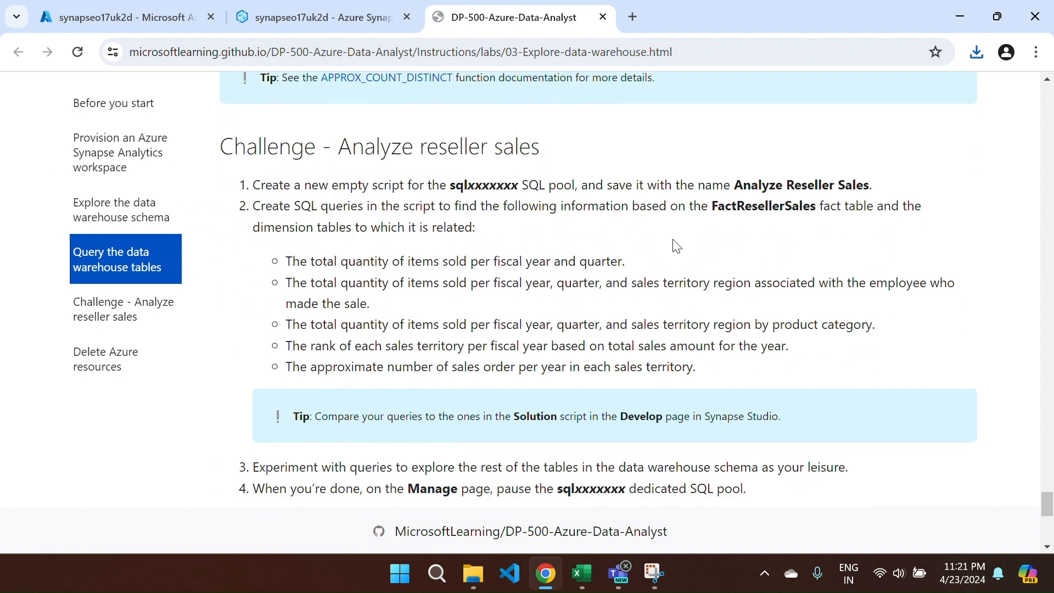
- Highlight the Analyze Reseller Sales name and the five required queries, then return to the Synapse script
{"action": "left_click_drag", "start_coordinate": [738, 187], "coordinate": [889, 190]}
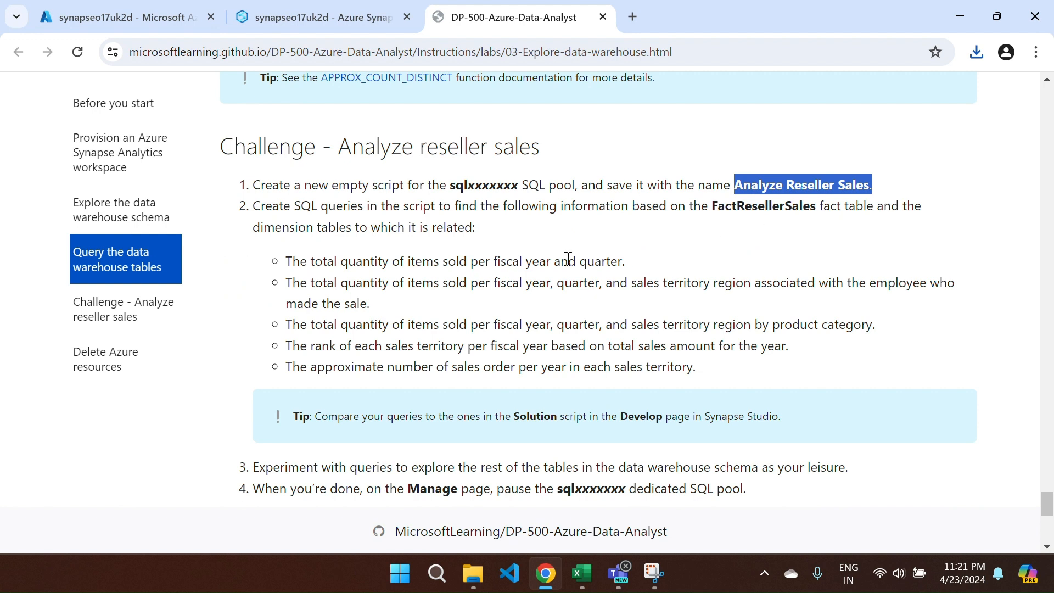
{"action": "scroll", "coordinate": [453, 295], "scroll_direction": "down", "scroll_amount": 1}
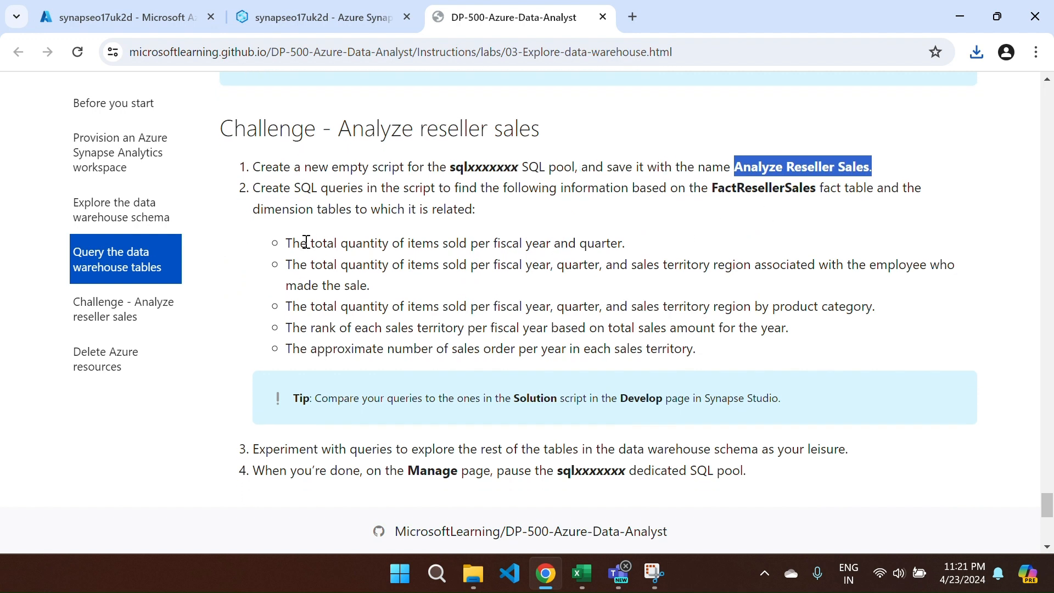
{"action": "left_click_drag", "start_coordinate": [286, 245], "coordinate": [705, 356]}
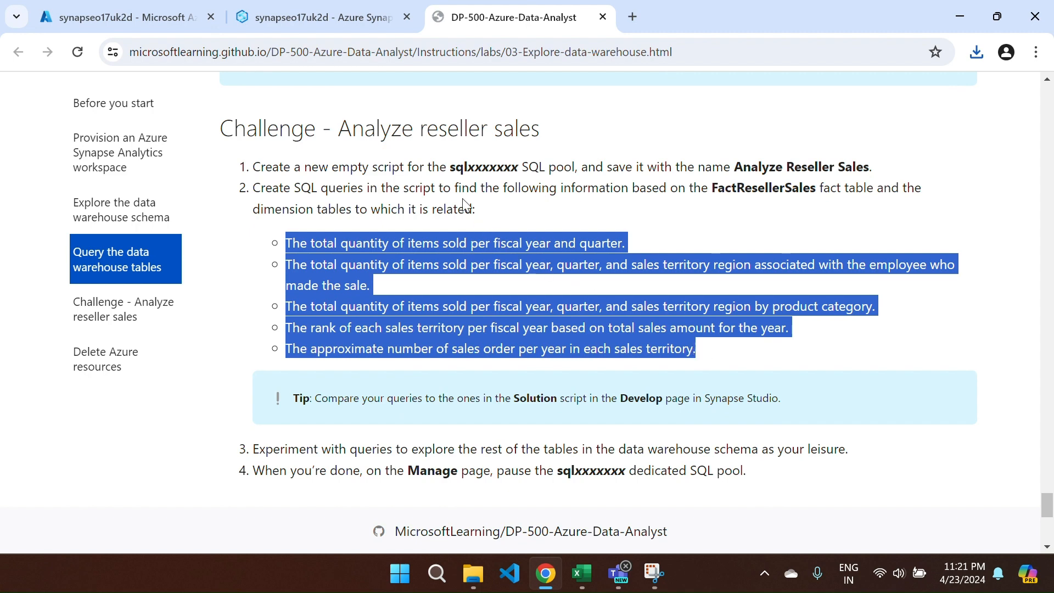
{"action": "left_click", "coordinate": [352, 24]}
{"action": "left_click", "coordinate": [544, 333]}
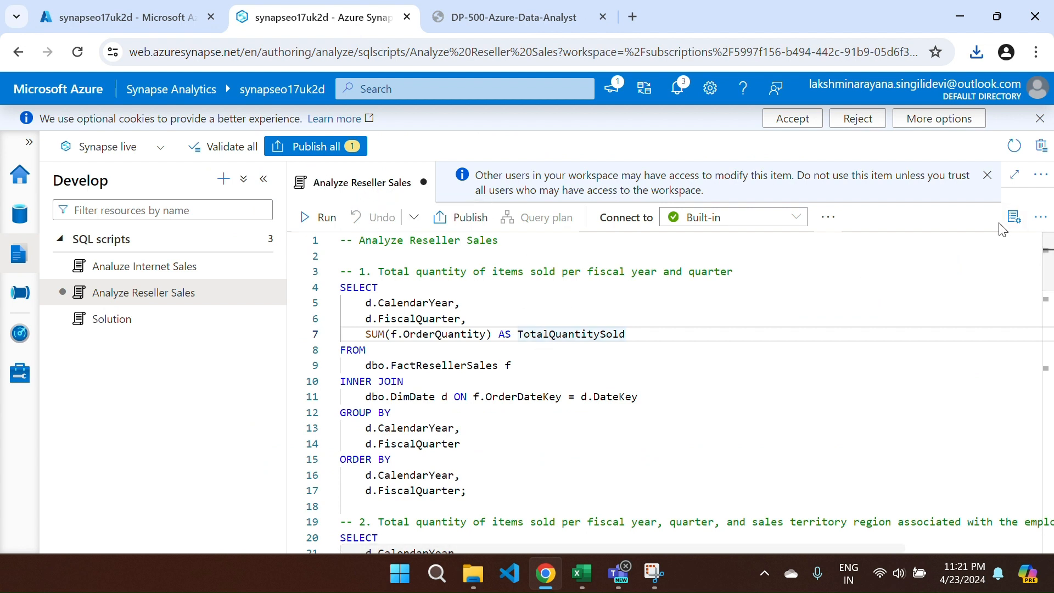
{"action": "left_click", "coordinate": [1015, 217]}
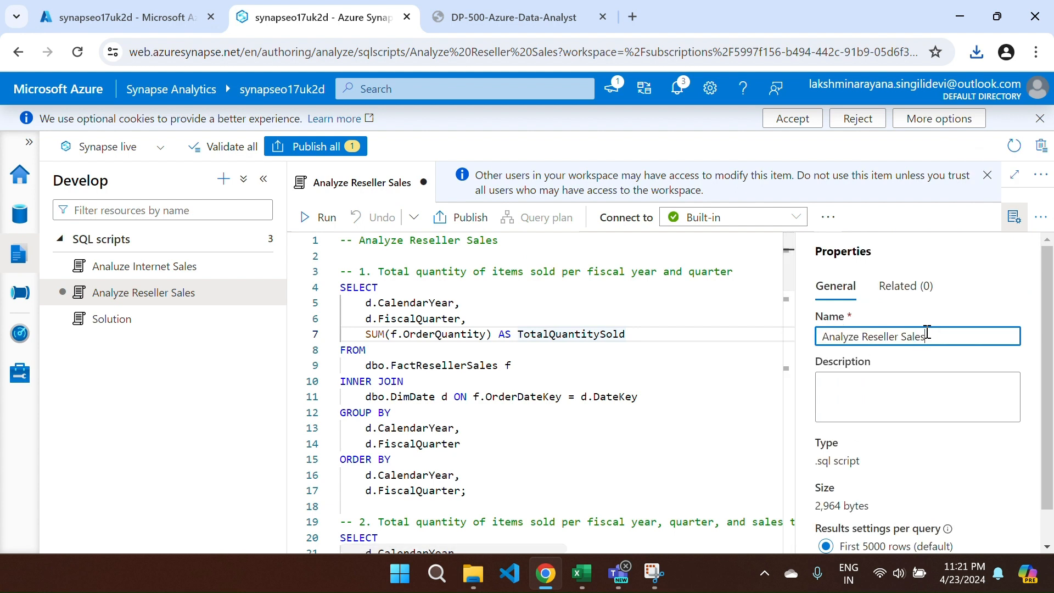
{"action": "left_click_drag", "start_coordinate": [927, 336], "coordinate": [810, 337]}
{"action": "left_click", "coordinate": [1019, 240]}
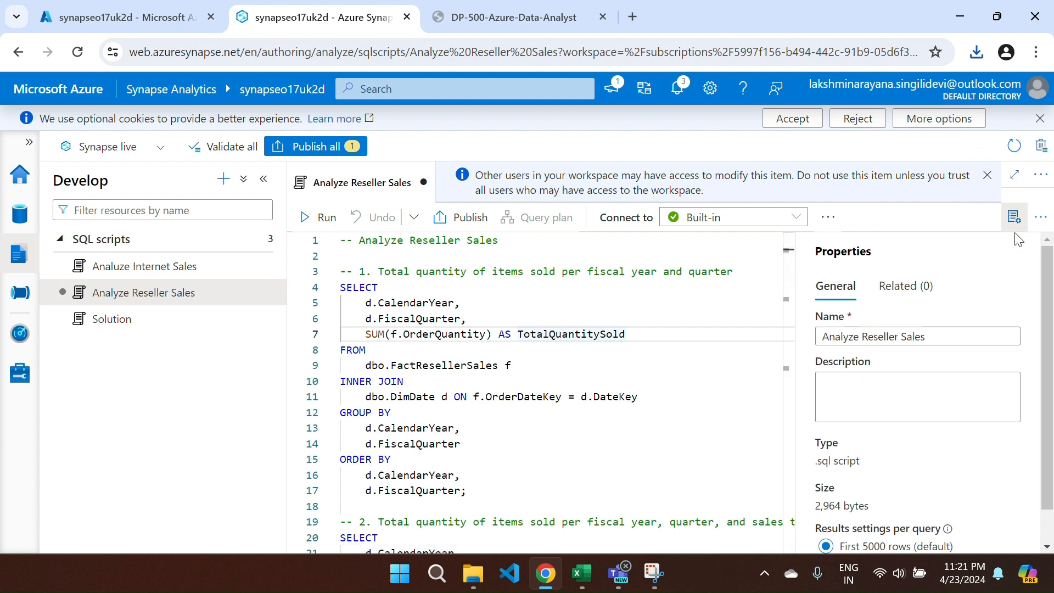
{"action": "left_click", "coordinate": [1014, 218]}
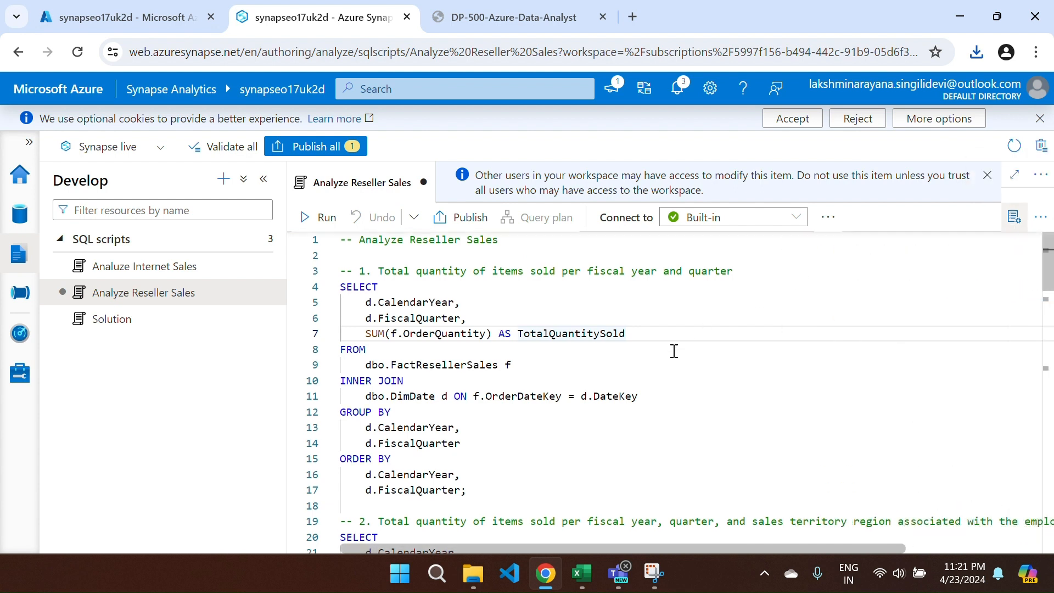
{"action": "scroll", "coordinate": [675, 352], "scroll_direction": "down", "scroll_amount": 1}
{"action": "scroll", "coordinate": [675, 352], "scroll_direction": "up", "scroll_amount": 1}
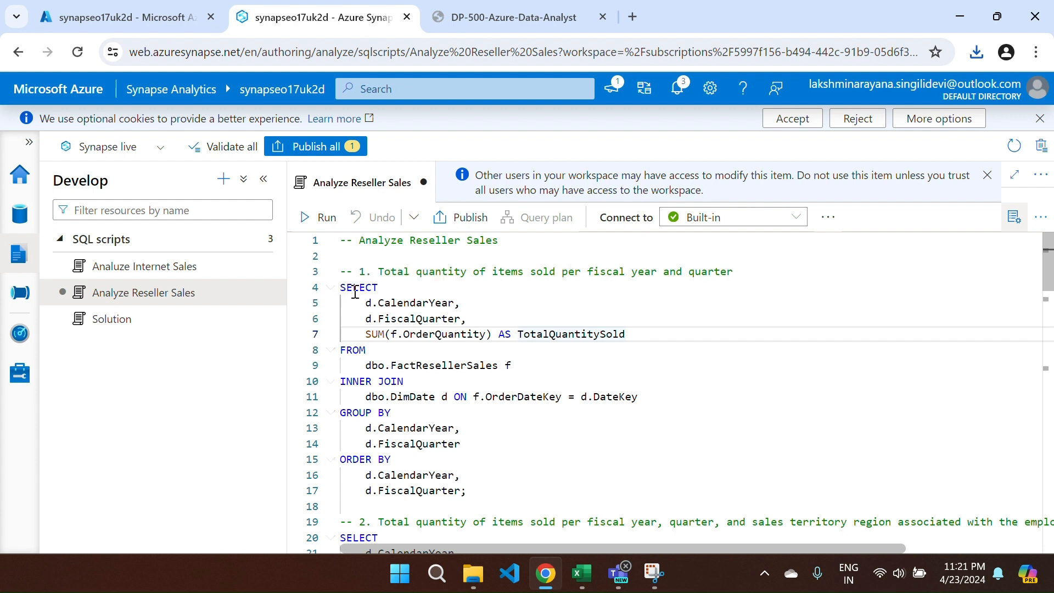
{"action": "left_click_drag", "start_coordinate": [340, 288], "coordinate": [468, 492]}
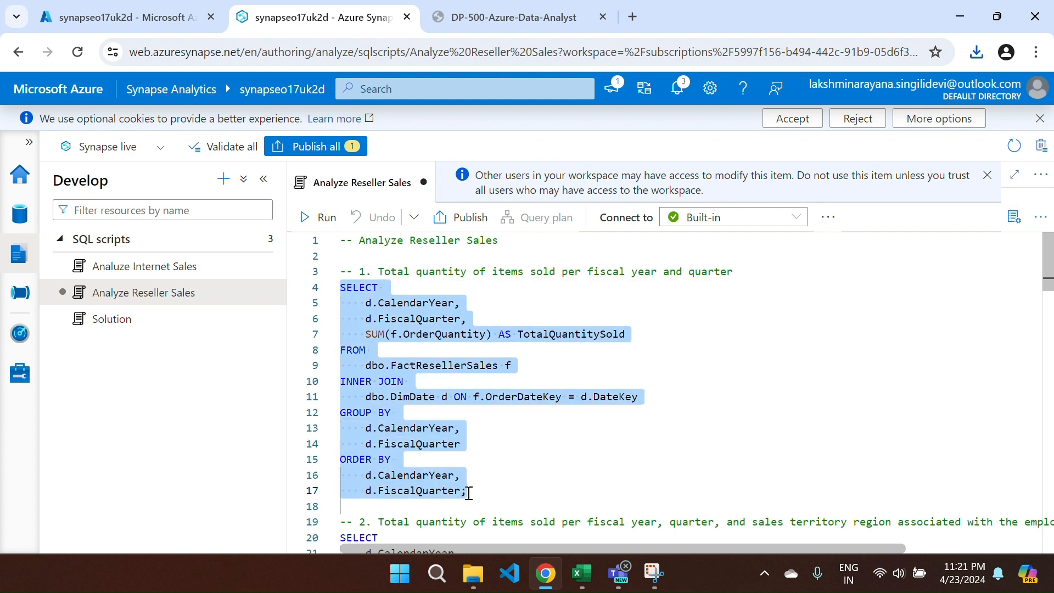
- Run the first query, read the Invalid object name 'dbo.FactResellerSales' error, then browse the Data hub tables
{"action": "left_click", "coordinate": [308, 217]}
{"action": "scroll", "coordinate": [643, 493], "scroll_direction": "down", "scroll_amount": 1}
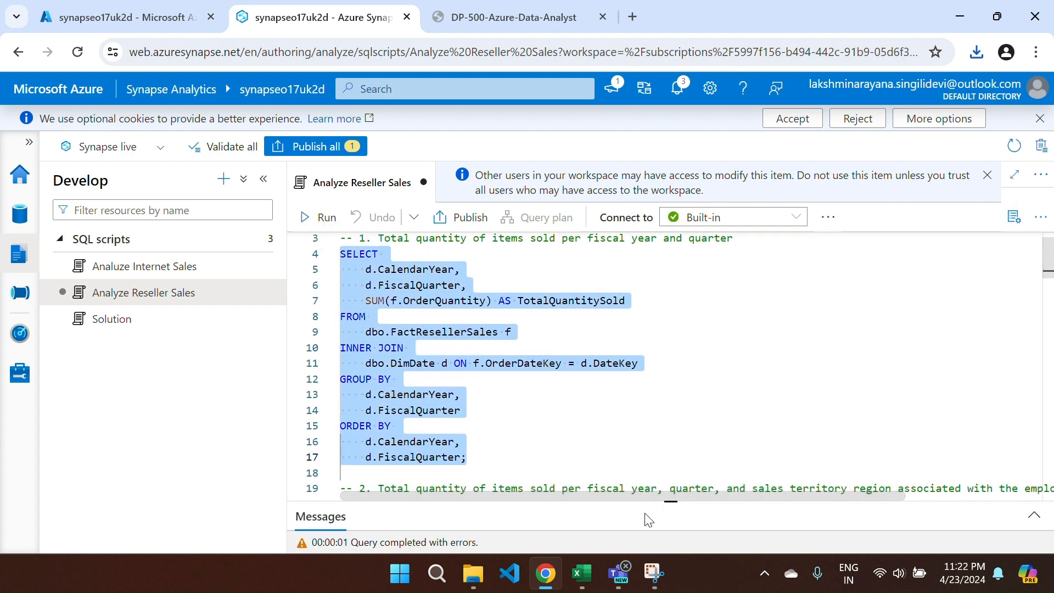
{"action": "left_click_drag", "start_coordinate": [631, 501], "coordinate": [558, 331]}
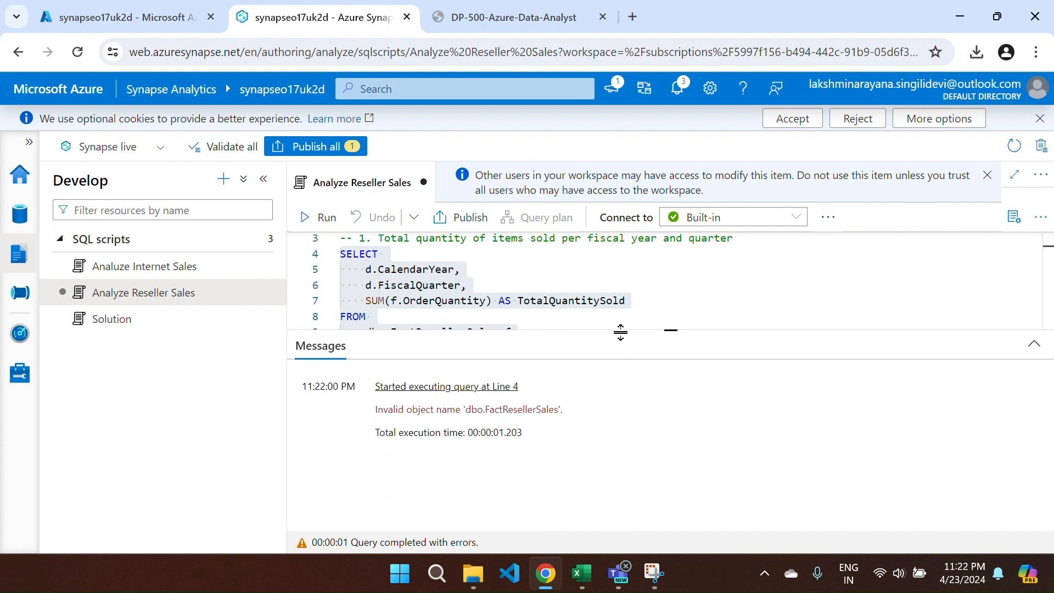
{"action": "left_click_drag", "start_coordinate": [620, 332], "coordinate": [618, 486]}
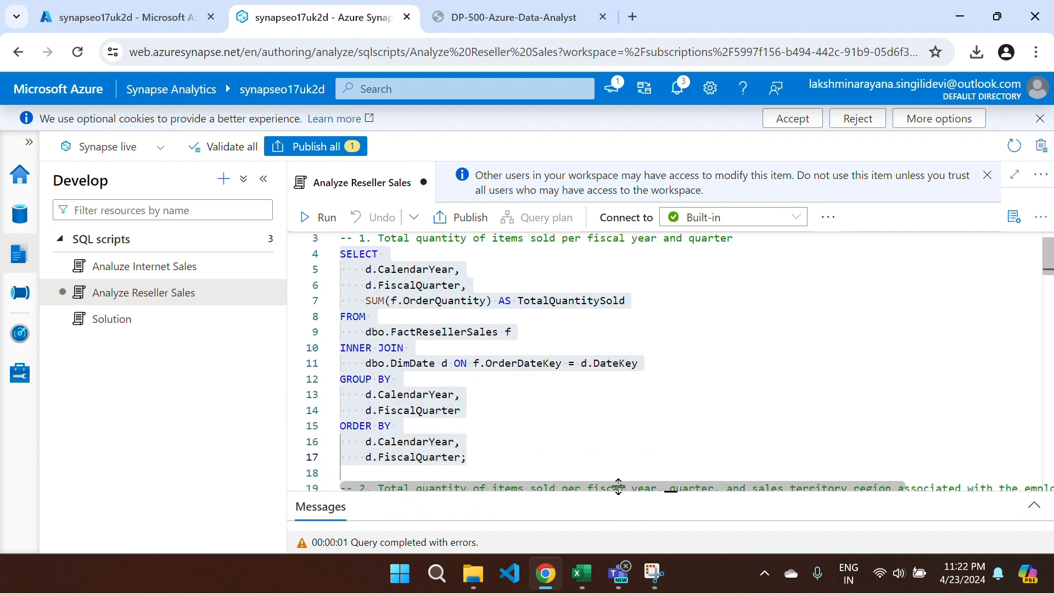
{"action": "left_click", "coordinate": [544, 419]}
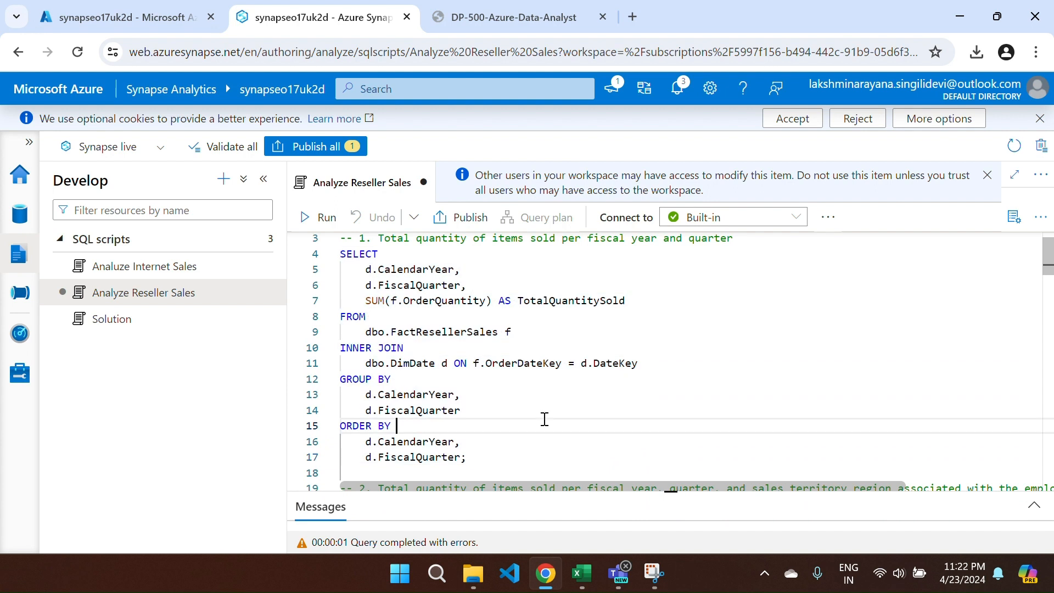
{"action": "left_click", "coordinate": [32, 216]}
{"action": "scroll", "coordinate": [130, 372], "scroll_direction": "down", "scroll_amount": 6}
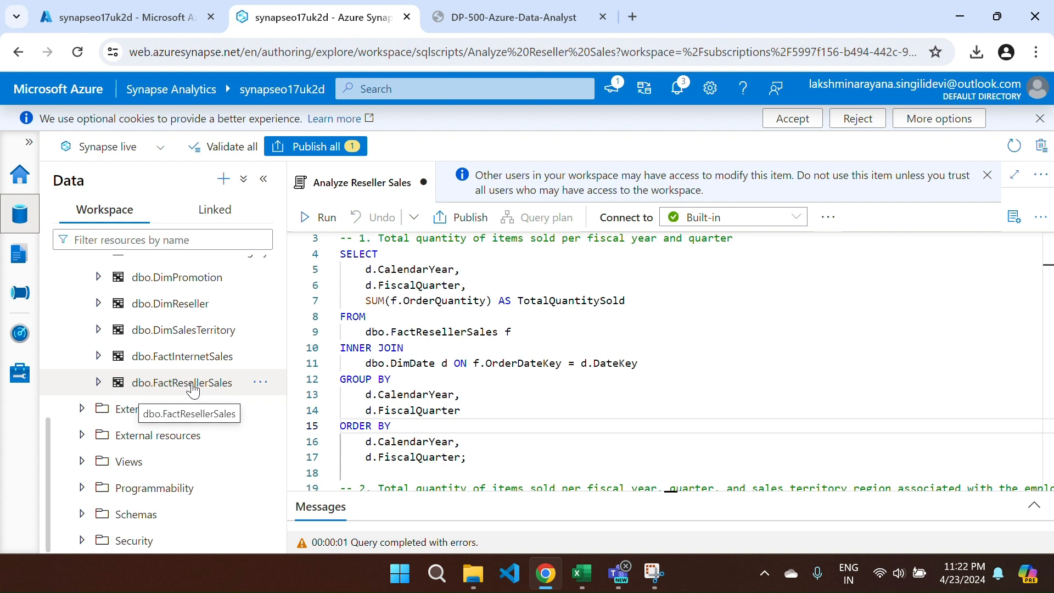
- Query the top 100 rows of dbo.FactResellerSales in a new SQL script
{"action": "right_click", "coordinate": [189, 380]}
{"action": "mouse_move", "coordinate": [307, 408]}
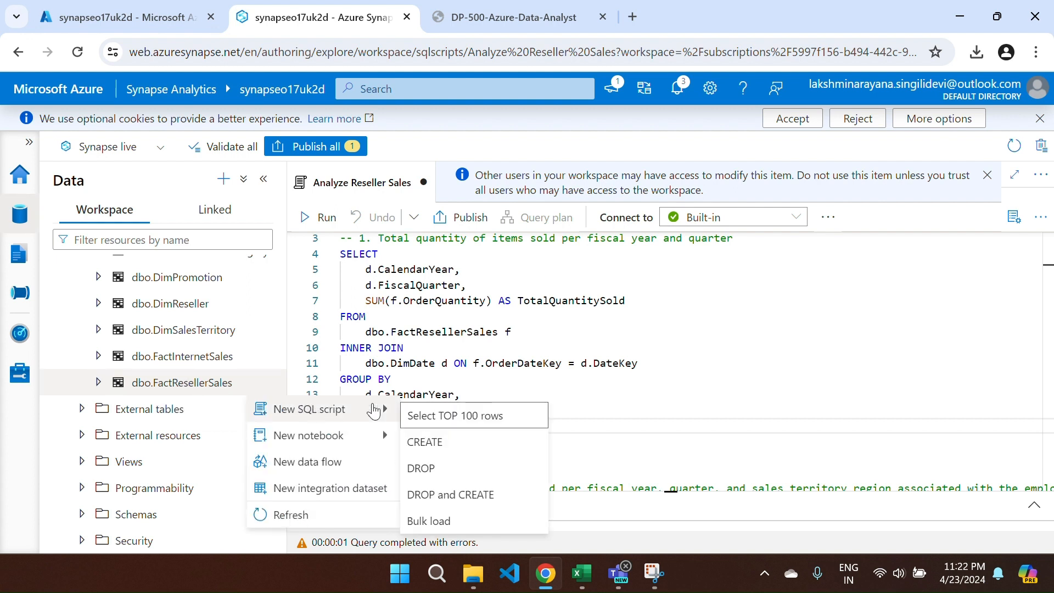
{"action": "left_click", "coordinate": [465, 420]}
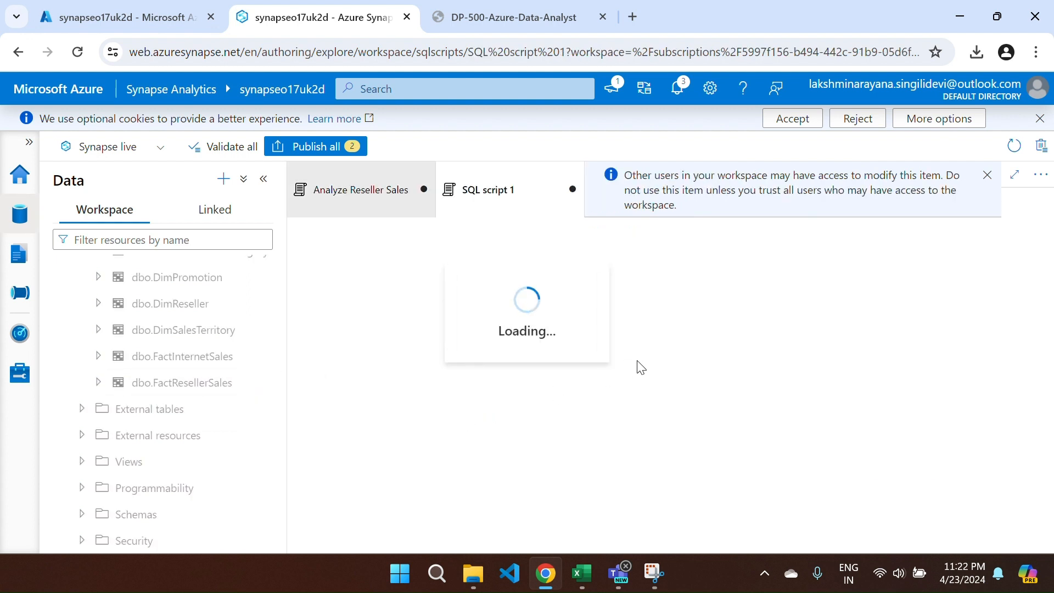
{"action": "scroll", "coordinate": [492, 410], "scroll_direction": "down", "scroll_amount": 1}
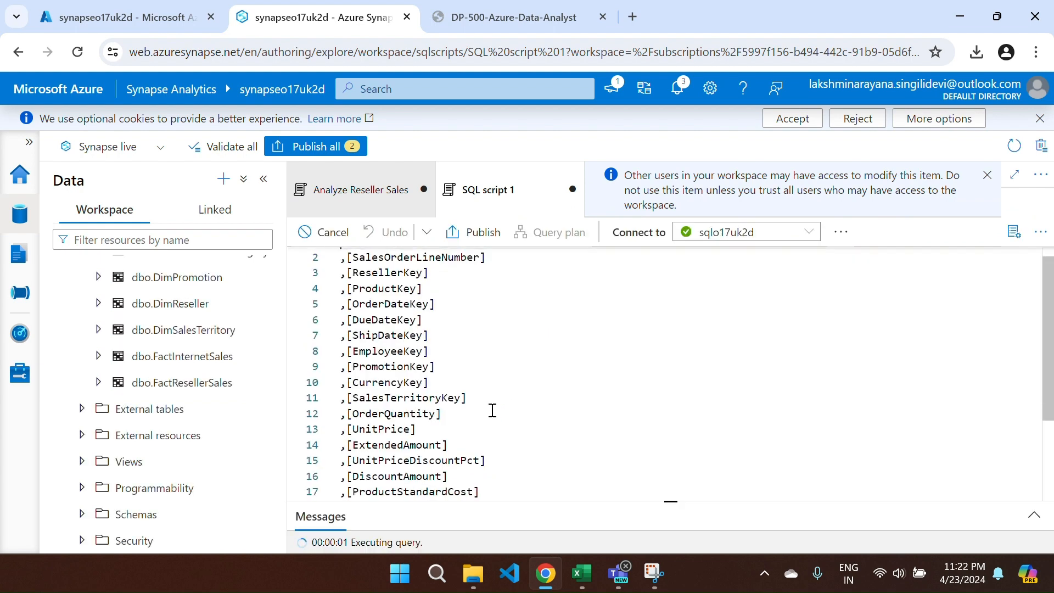
- Close the row preview and Analyze Reseller Sales scripts, discarding their changes, and go to Develop
{"action": "left_click", "coordinate": [573, 189]}
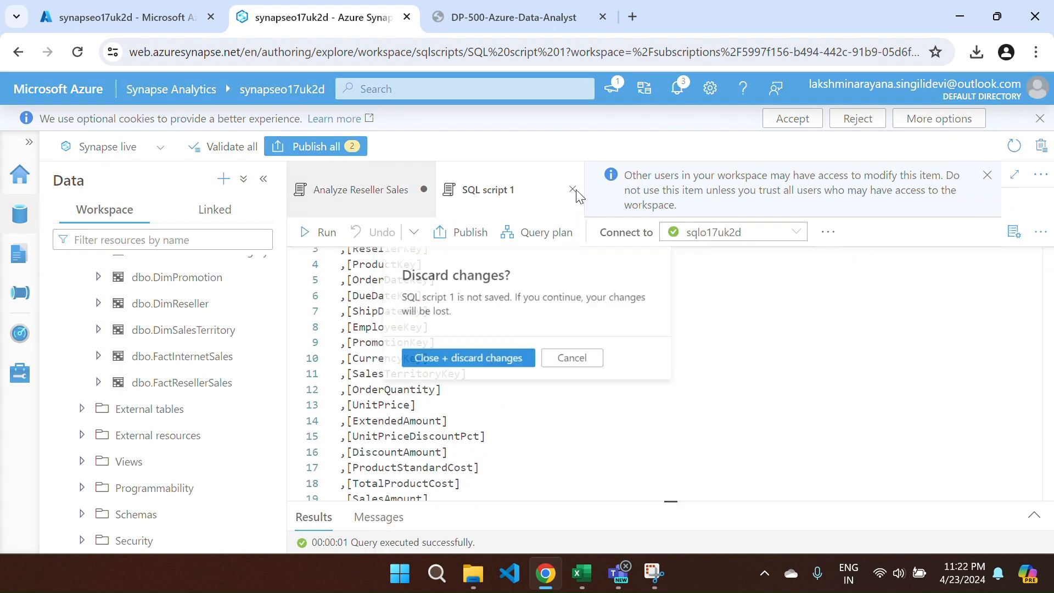
{"action": "left_click", "coordinate": [479, 363]}
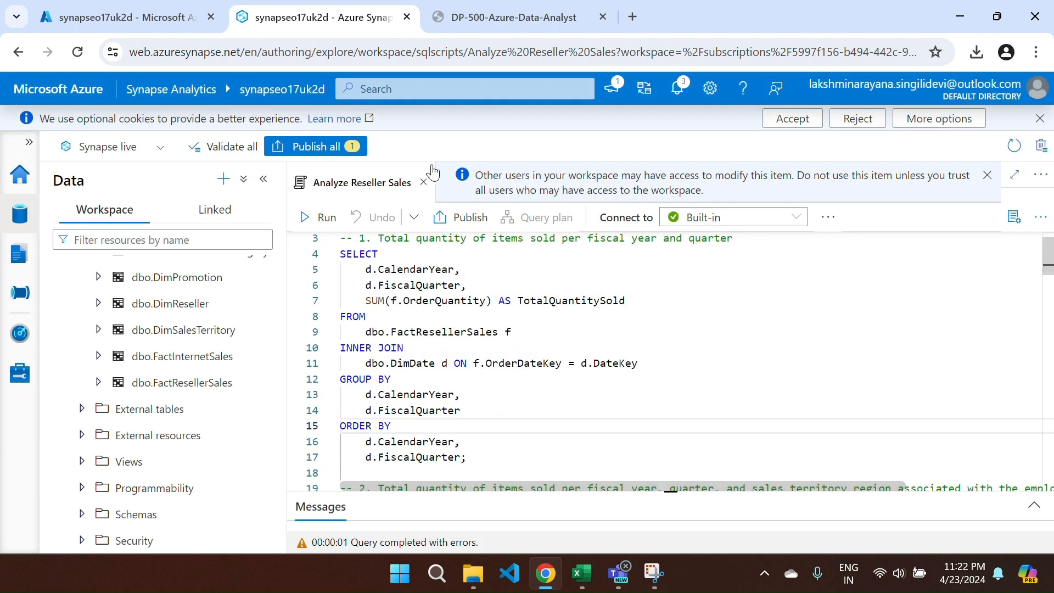
{"action": "left_click", "coordinate": [427, 182]}
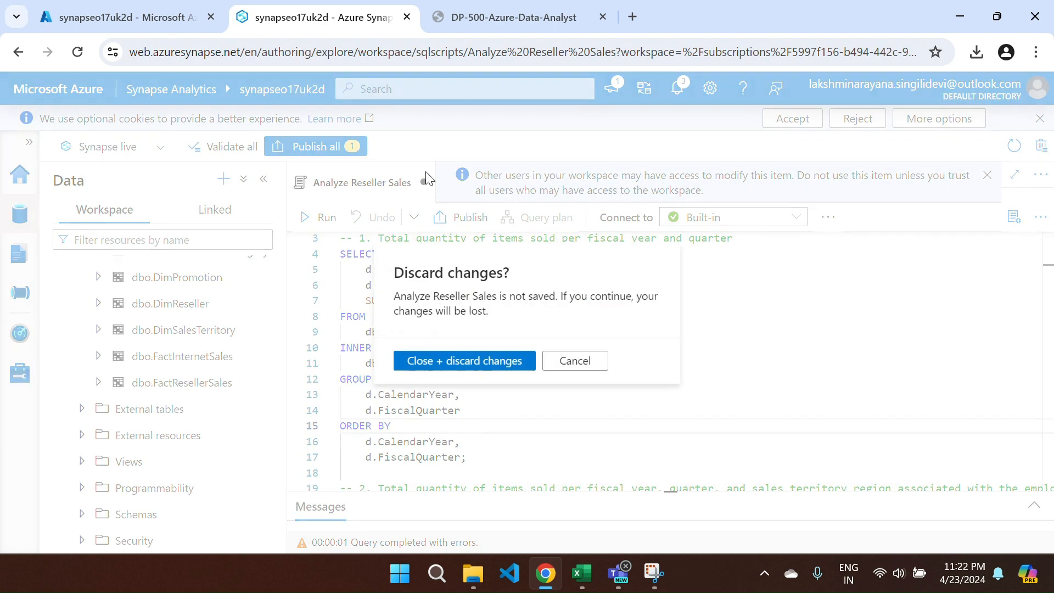
{"action": "left_click", "coordinate": [438, 361]}
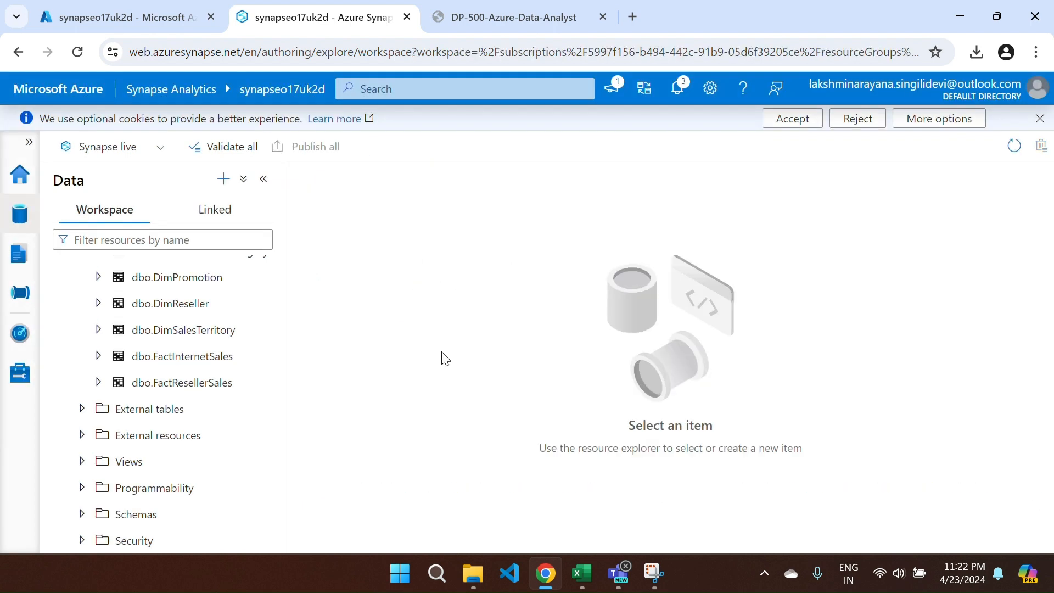
{"action": "left_click", "coordinate": [26, 265]}
- Open the Solution script and highlight the lab's items-per-fiscal-year-and-quarter requirement before switching back
{"action": "left_click", "coordinate": [113, 290]}
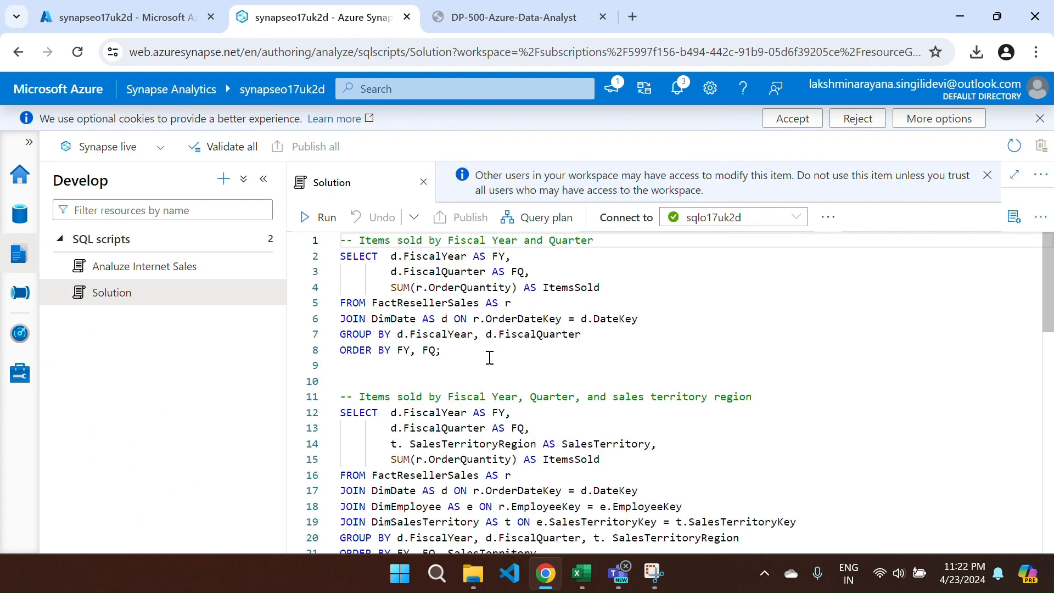
{"action": "key", "text": "ctrl+Tab"}
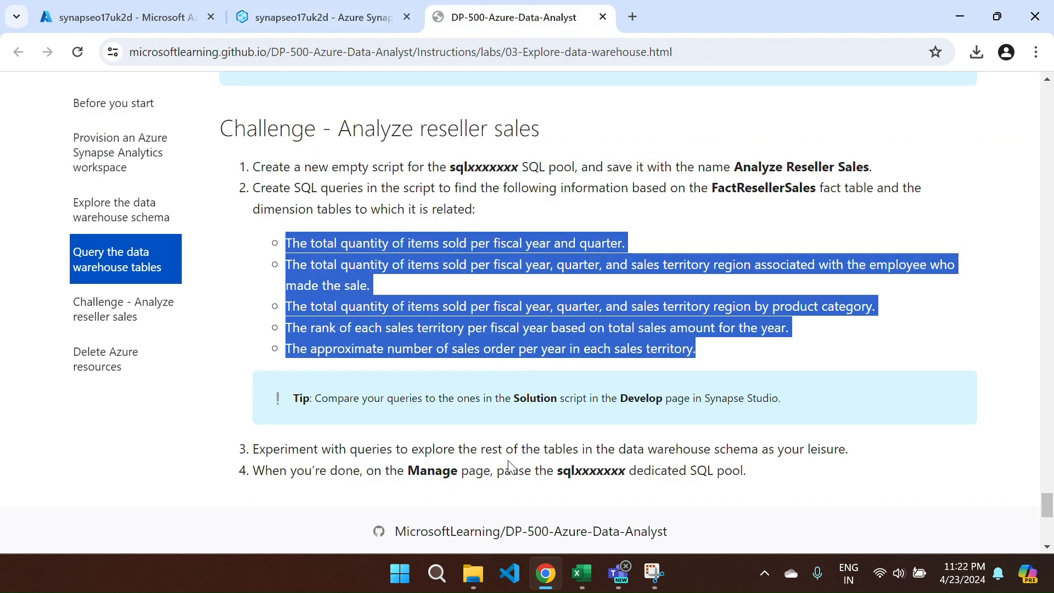
{"action": "scroll", "coordinate": [549, 373], "scroll_direction": "down", "scroll_amount": 1}
{"action": "left_click", "coordinate": [669, 239]}
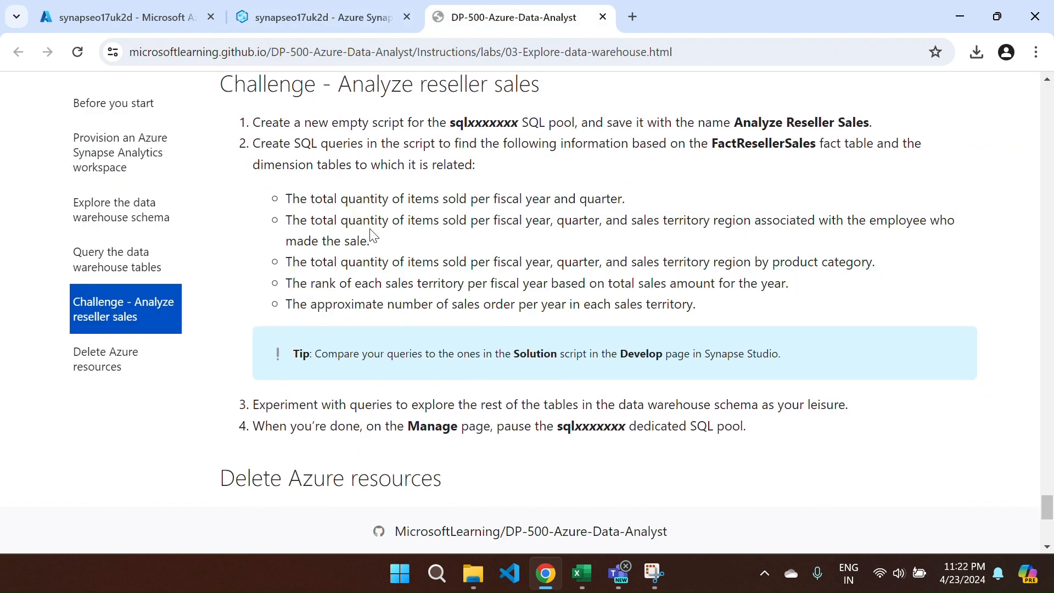
{"action": "left_click_drag", "start_coordinate": [431, 203], "coordinate": [644, 205]}
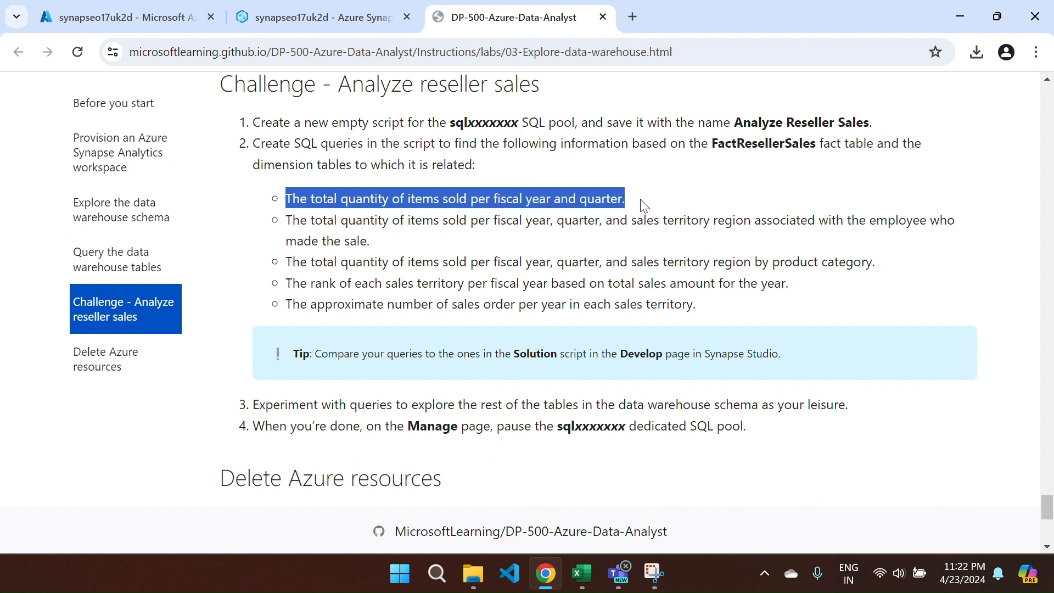
{"action": "key", "text": "ctrl+Tab"}
{"action": "key", "text": "ctrl+Tab"}
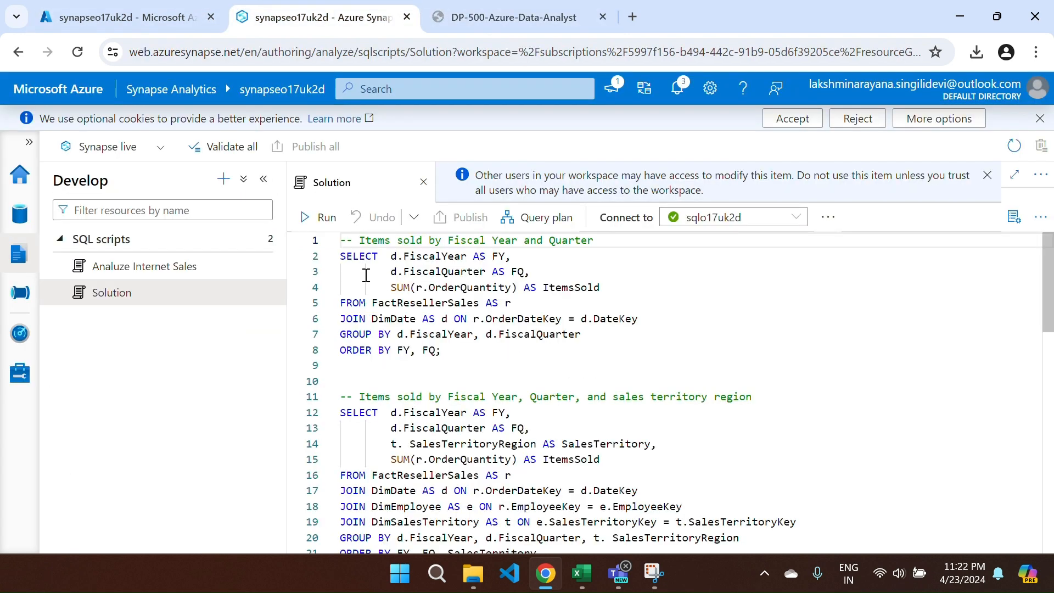
- Run Solution lines 2–8 and review ItemsSold per FY and FQ, starting 5627 for 2020 Q1
{"action": "left_click_drag", "start_coordinate": [342, 257], "coordinate": [464, 345]}
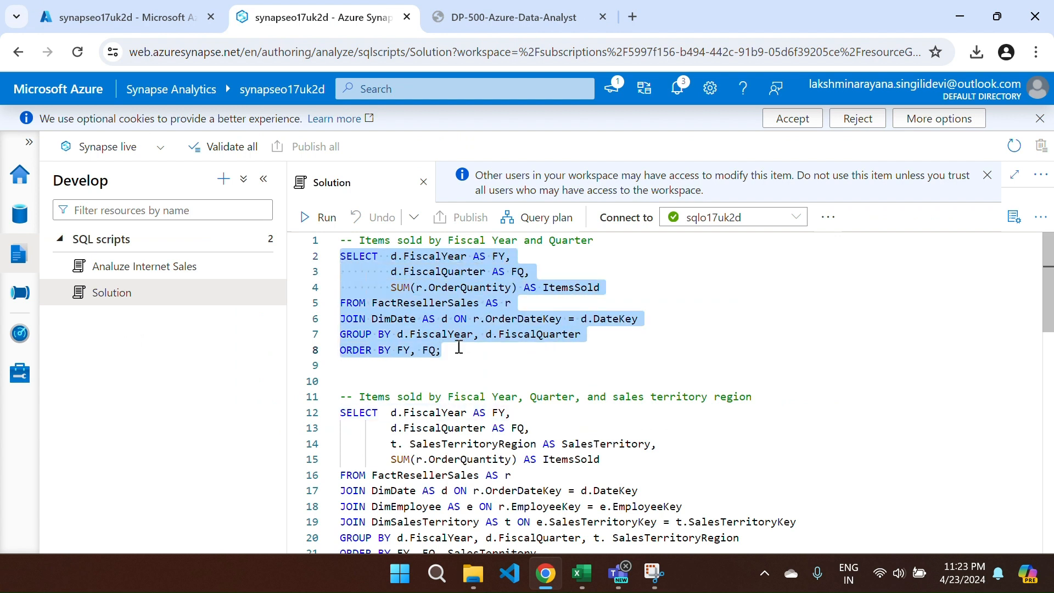
{"action": "left_click", "coordinate": [318, 217]}
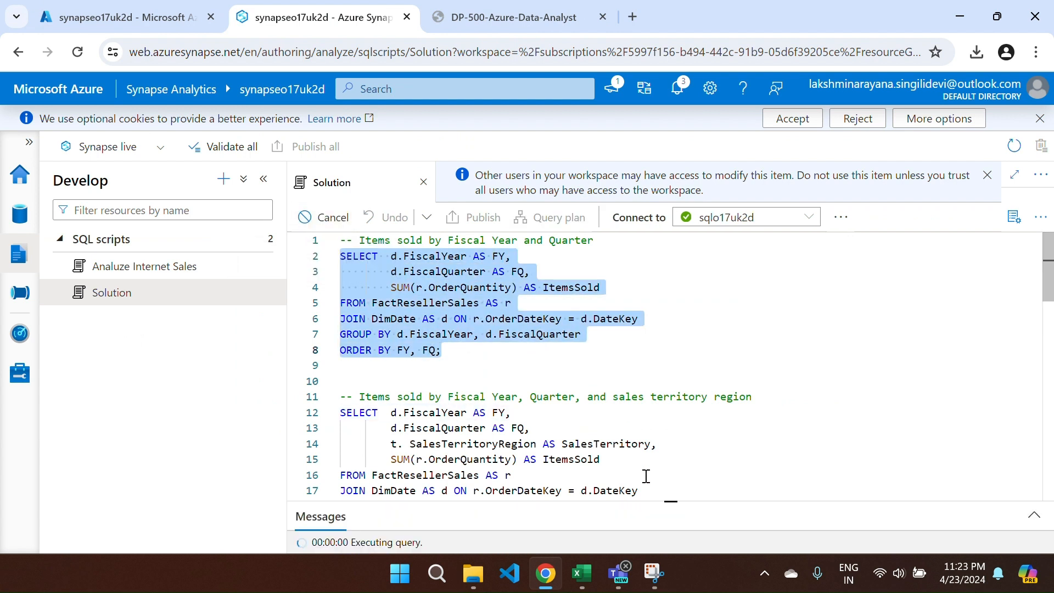
{"action": "left_click_drag", "start_coordinate": [665, 501], "coordinate": [622, 304]}
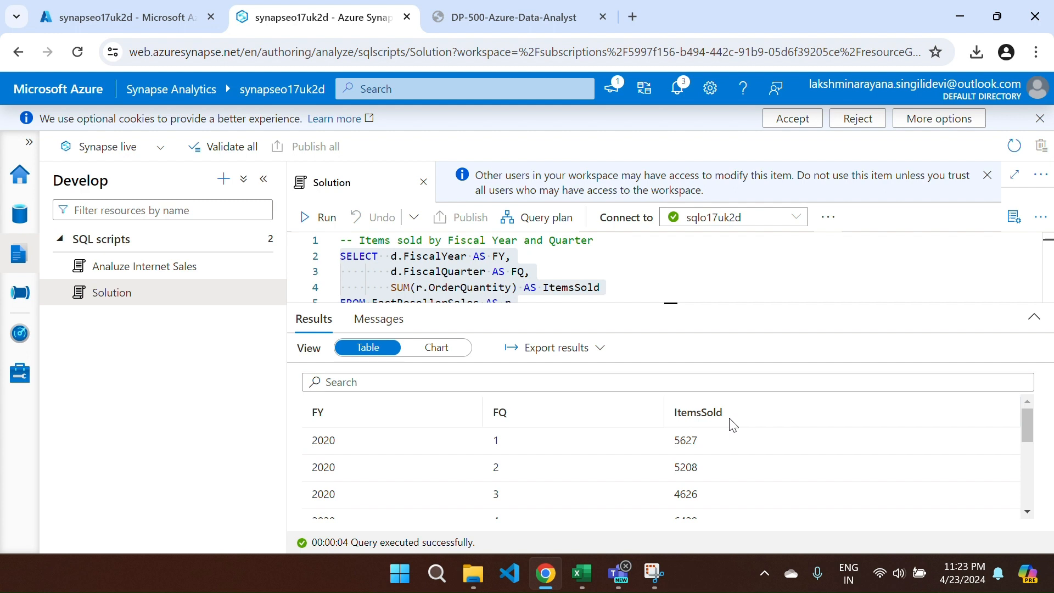
{"action": "scroll", "coordinate": [734, 425], "scroll_direction": "down", "scroll_amount": 1}
{"action": "scroll", "coordinate": [733, 433], "scroll_direction": "up", "scroll_amount": 1}
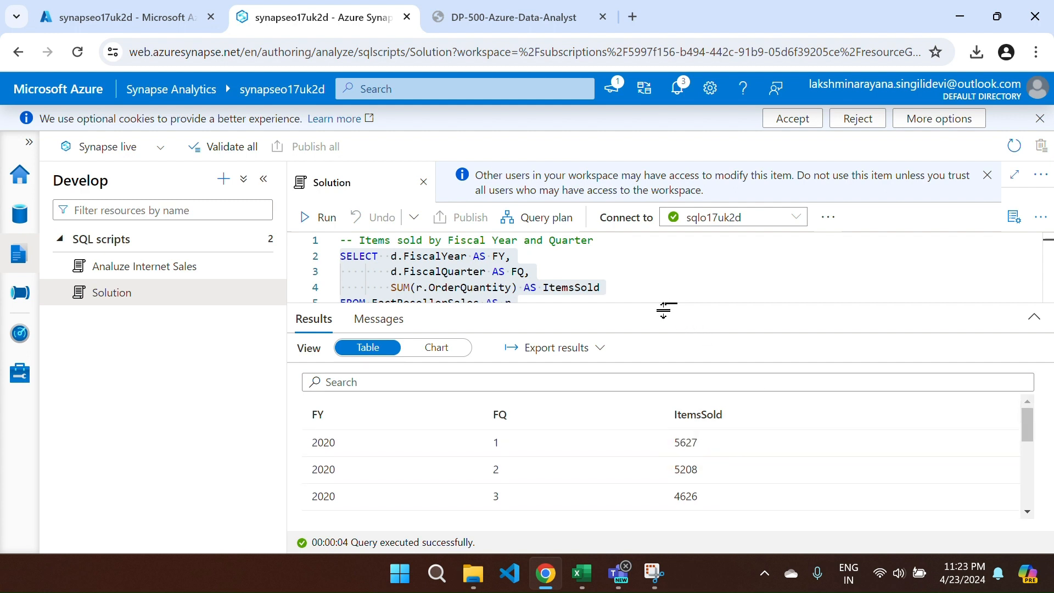
{"action": "left_click_drag", "start_coordinate": [663, 310], "coordinate": [667, 474]}
{"action": "scroll", "coordinate": [536, 407], "scroll_direction": "down", "scroll_amount": 2}
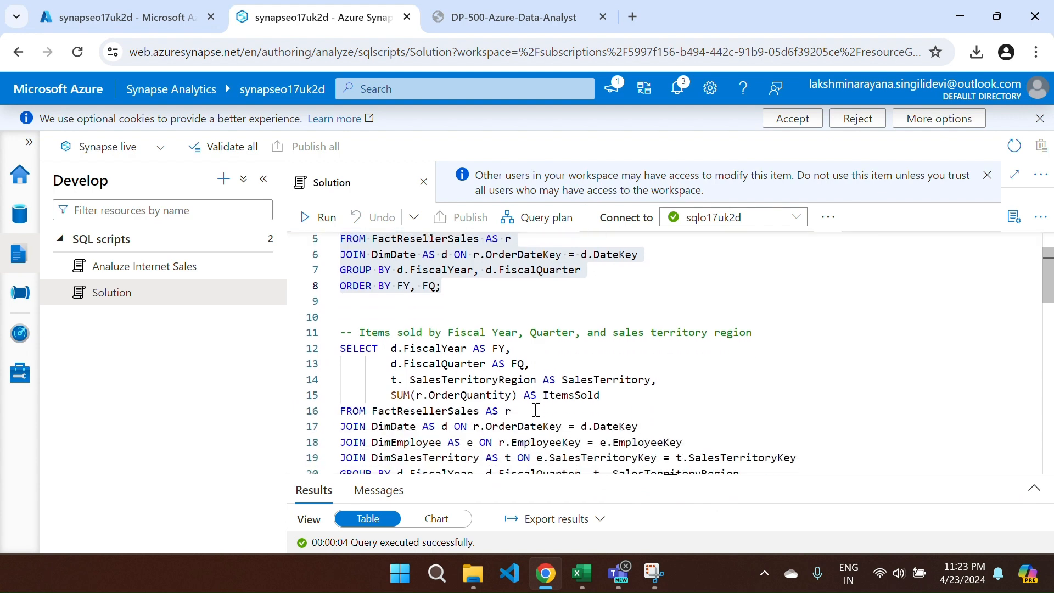
{"action": "key", "text": "ctrl+Tab"}
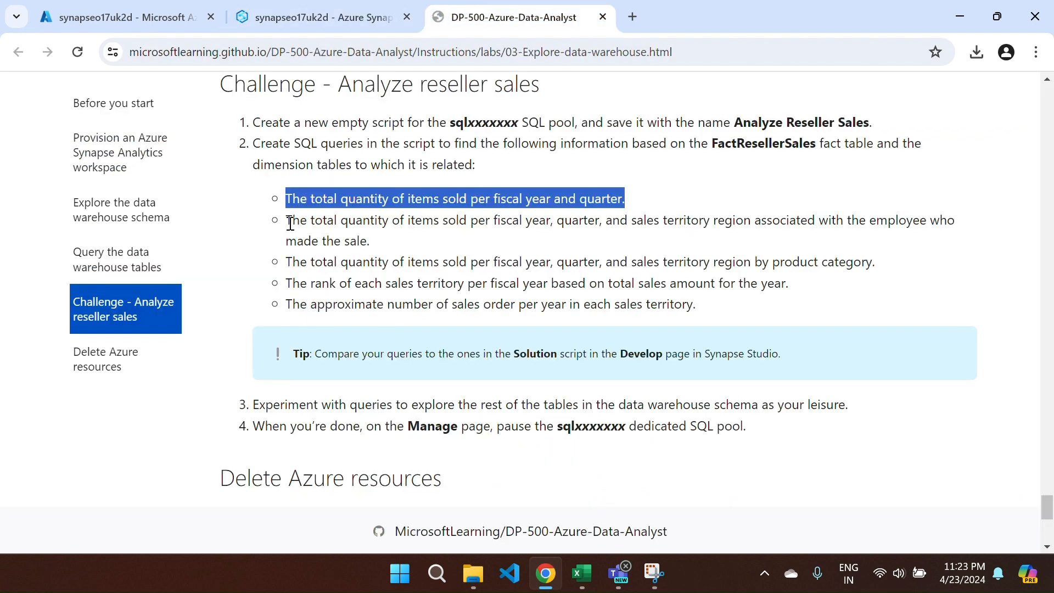
{"action": "left_click_drag", "start_coordinate": [290, 223], "coordinate": [389, 253]}
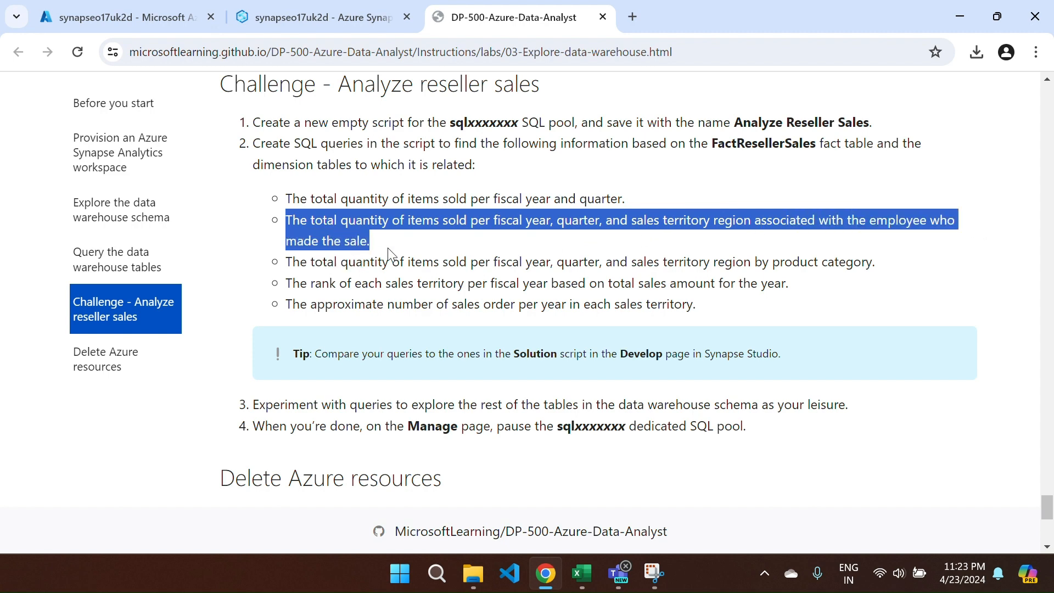
{"action": "key", "text": "ctrl+Tab"}
{"action": "key", "text": "ctrl+Tab"}
{"action": "left_click", "coordinate": [672, 305]}
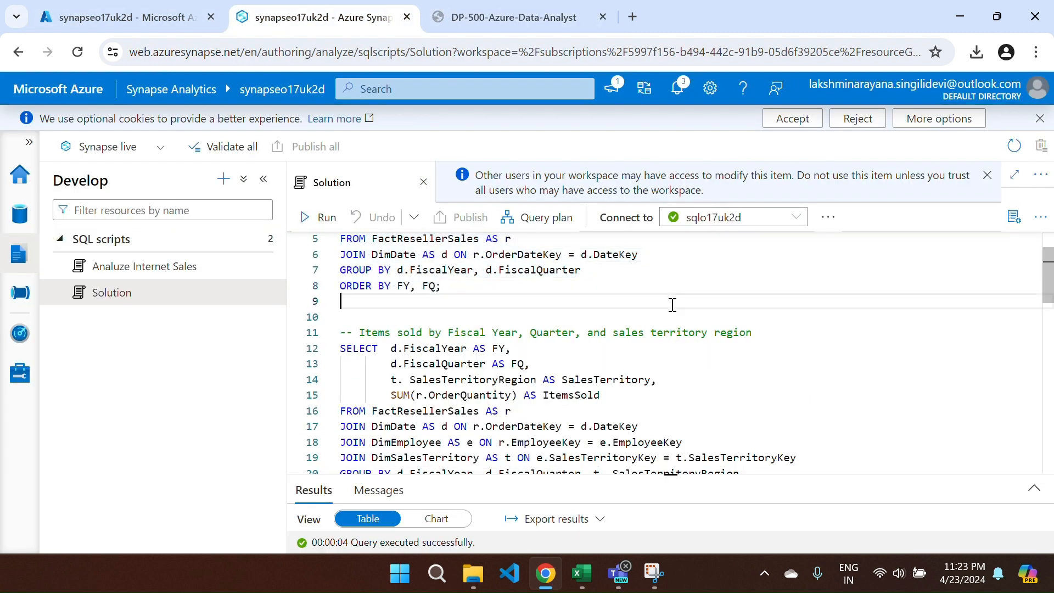
- Run Solution lines 12–21 and review ItemsSold per territory region, e.g. Canada 1355 in 2020 Q1
{"action": "scroll", "coordinate": [455, 343], "scroll_direction": "down", "scroll_amount": 3}
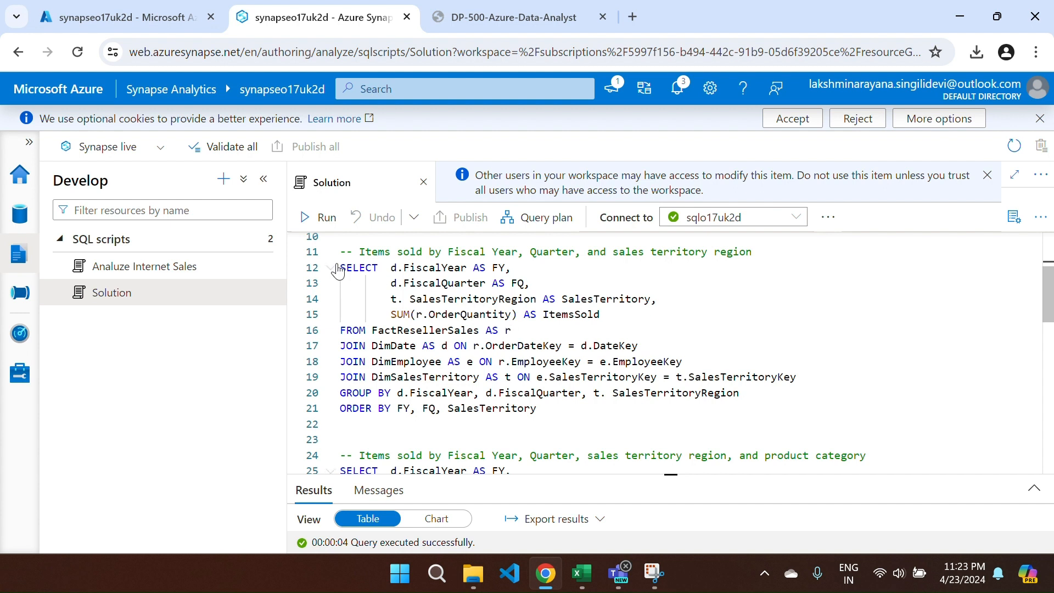
{"action": "left_click_drag", "start_coordinate": [340, 267], "coordinate": [550, 406]}
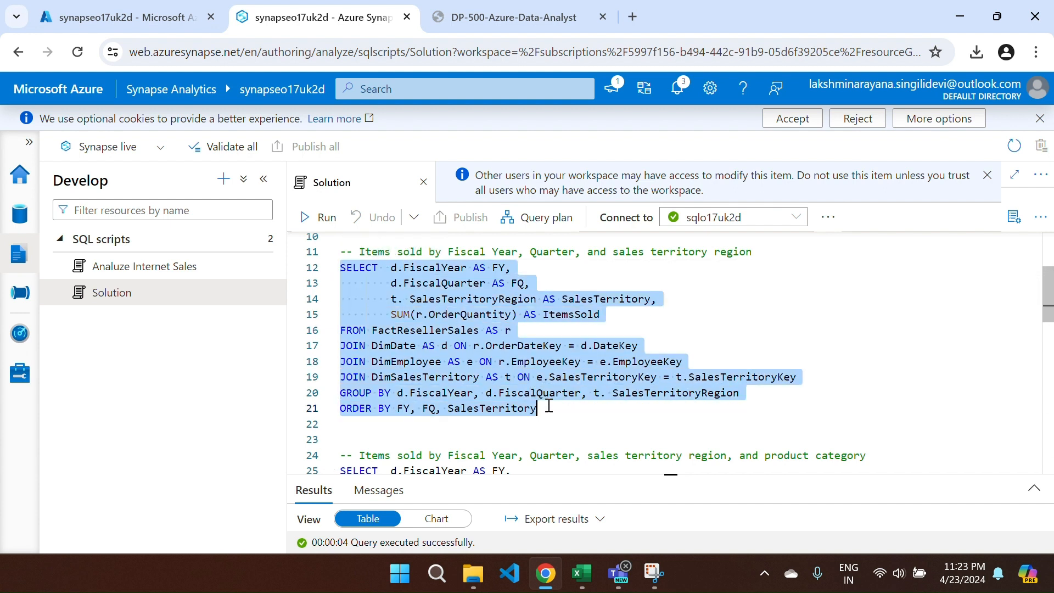
{"action": "left_click", "coordinate": [307, 217]}
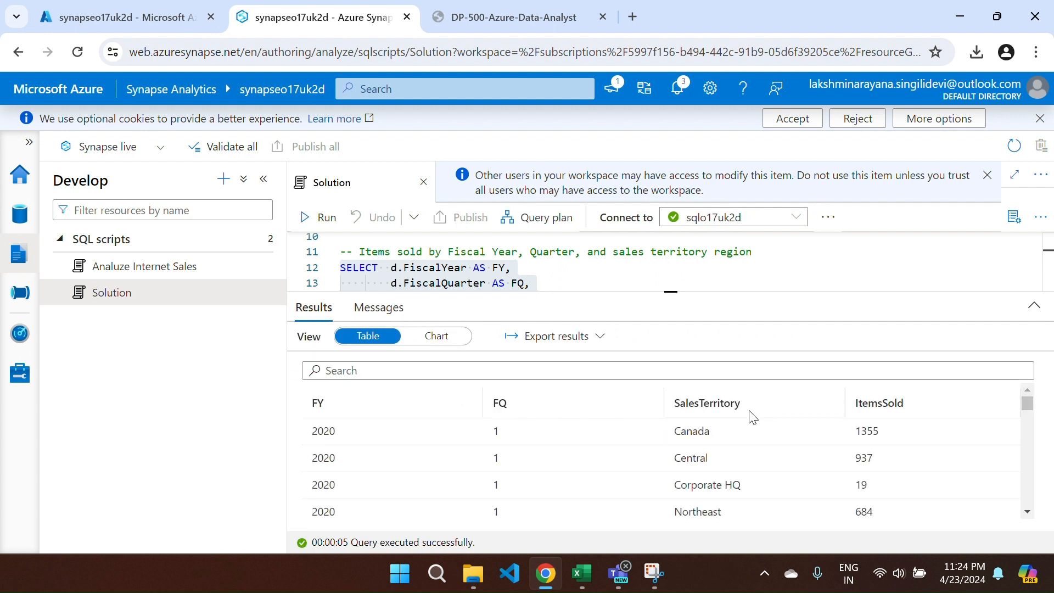
{"action": "scroll", "coordinate": [851, 442], "scroll_direction": "down", "scroll_amount": 5}
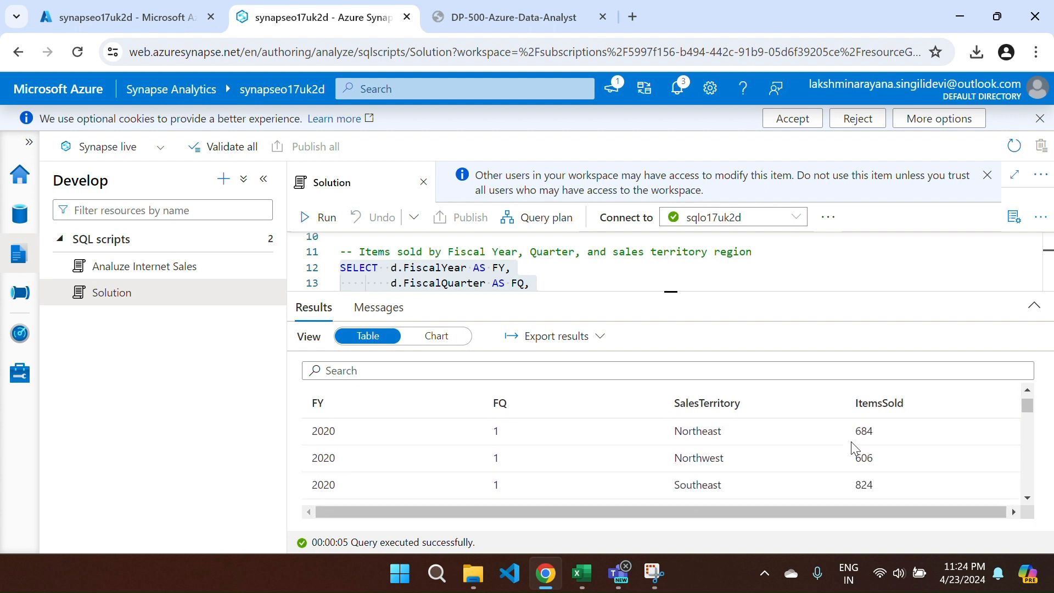
{"action": "scroll", "coordinate": [846, 444], "scroll_direction": "up", "scroll_amount": 5}
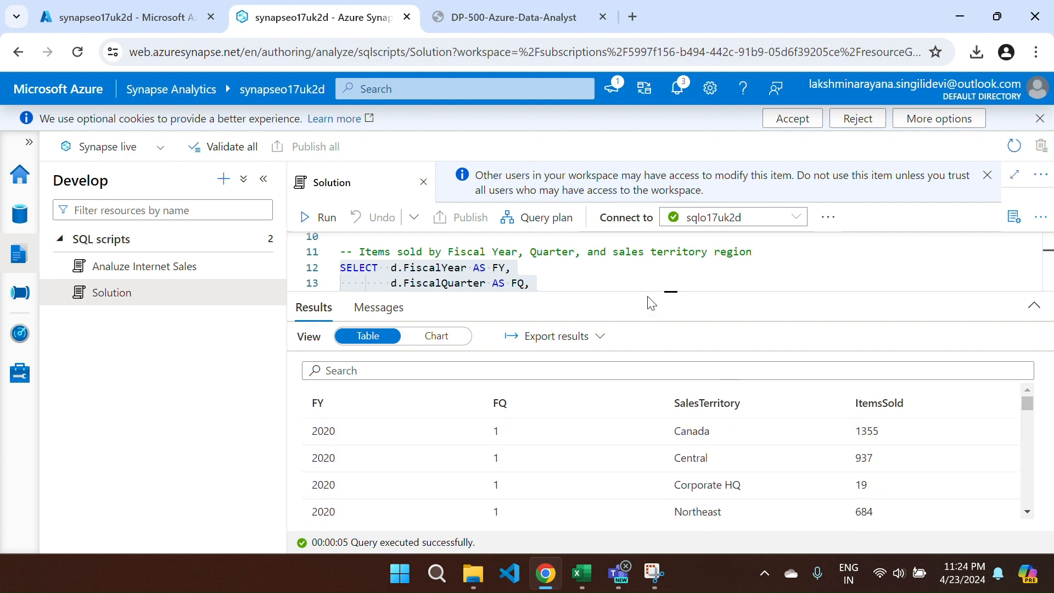
{"action": "left_click_drag", "start_coordinate": [643, 290], "coordinate": [635, 478]}
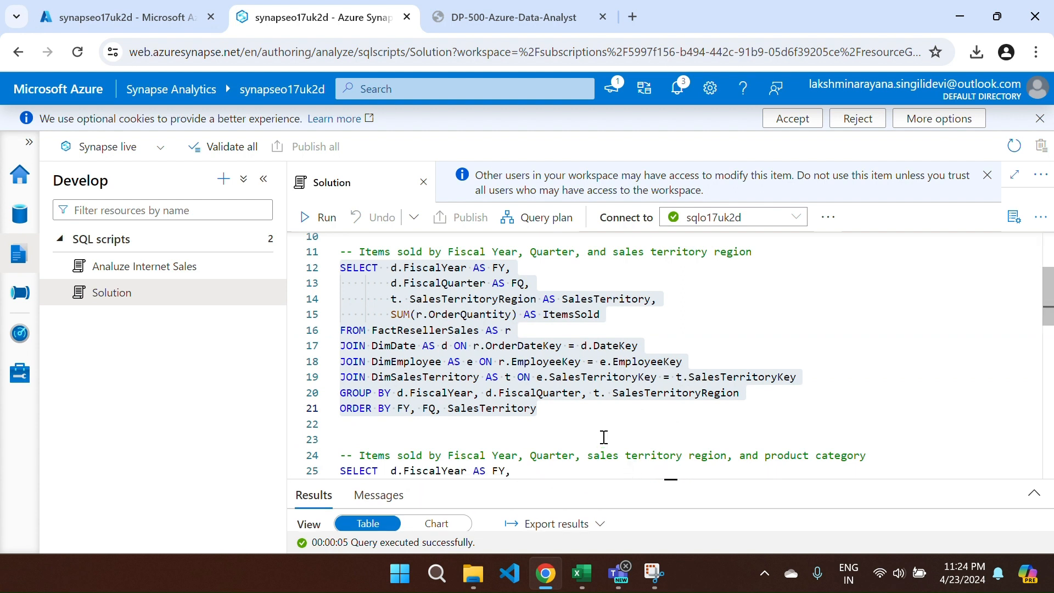
{"action": "scroll", "coordinate": [581, 422], "scroll_direction": "down", "scroll_amount": 5}
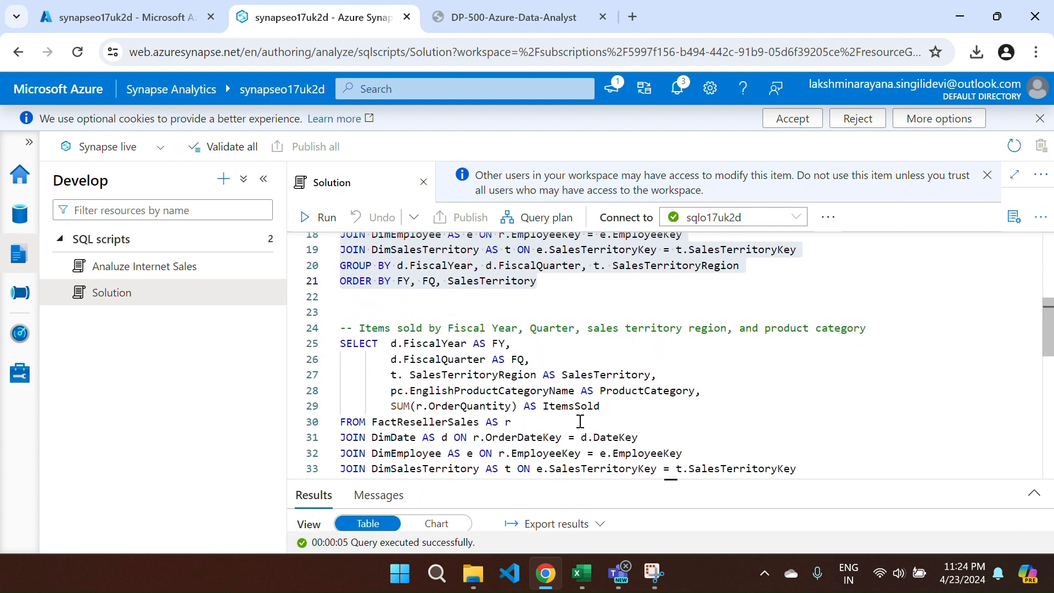
{"action": "scroll", "coordinate": [580, 421], "scroll_direction": "down", "scroll_amount": 1}
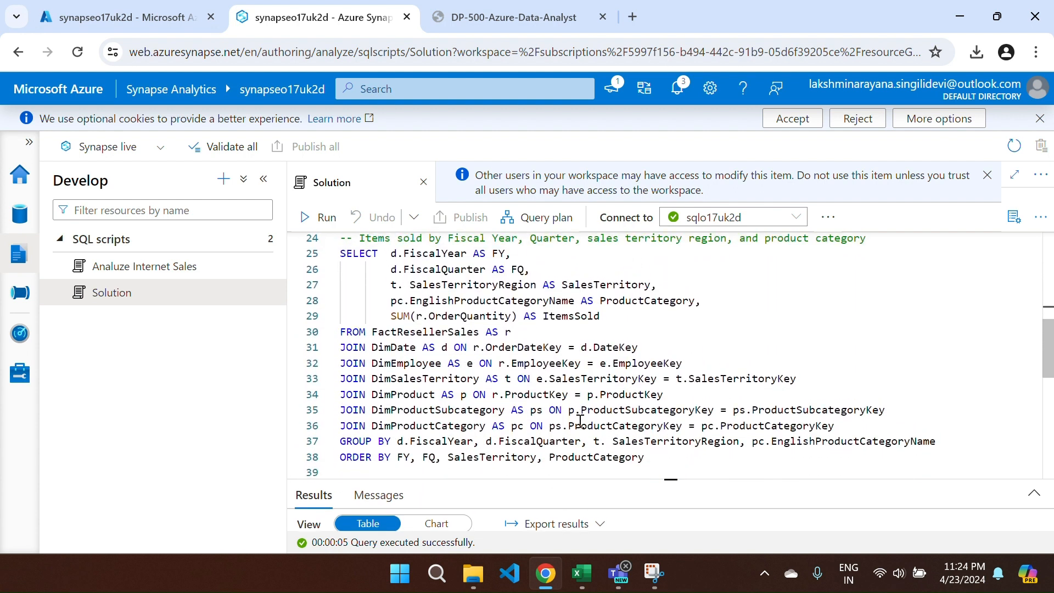
- Check the lab's third requirement: items sold by year, quarter, territory and product category
{"action": "scroll", "coordinate": [667, 462], "scroll_direction": "up", "scroll_amount": 1}
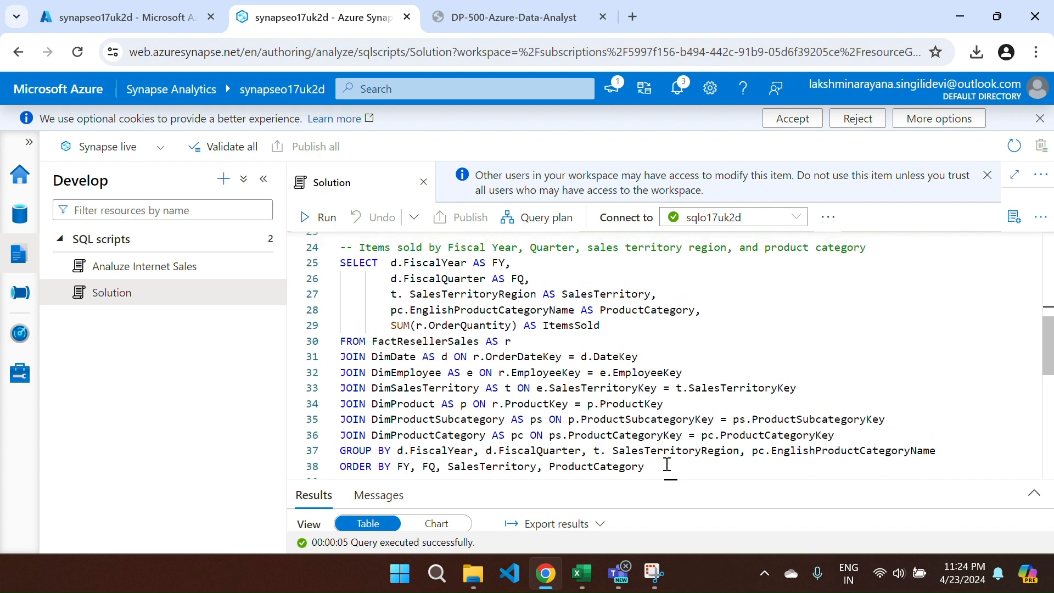
{"action": "key", "text": "ctrl+Tab"}
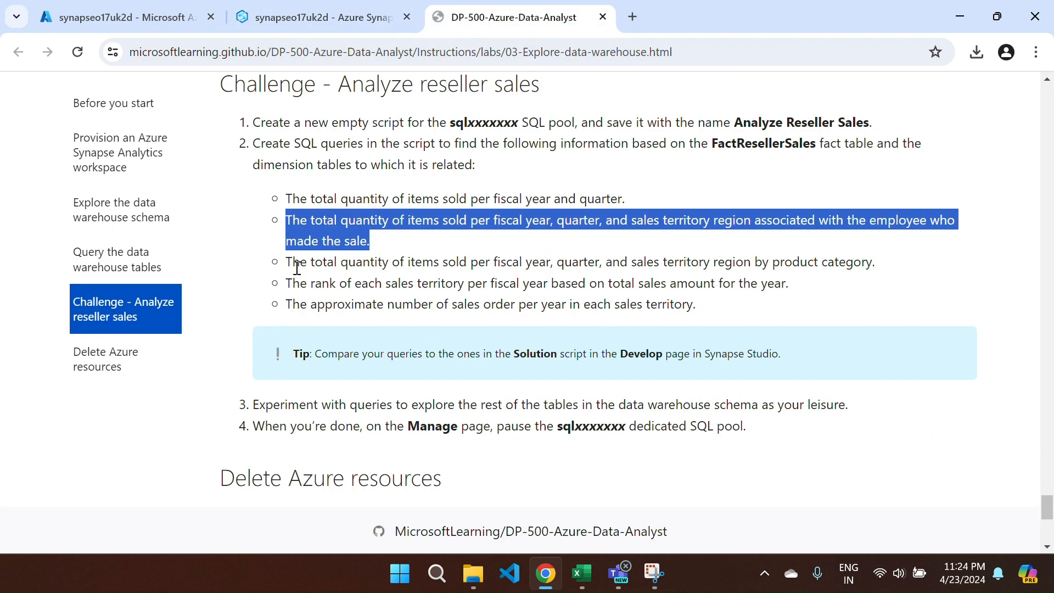
{"action": "left_click_drag", "start_coordinate": [287, 264], "coordinate": [923, 276]}
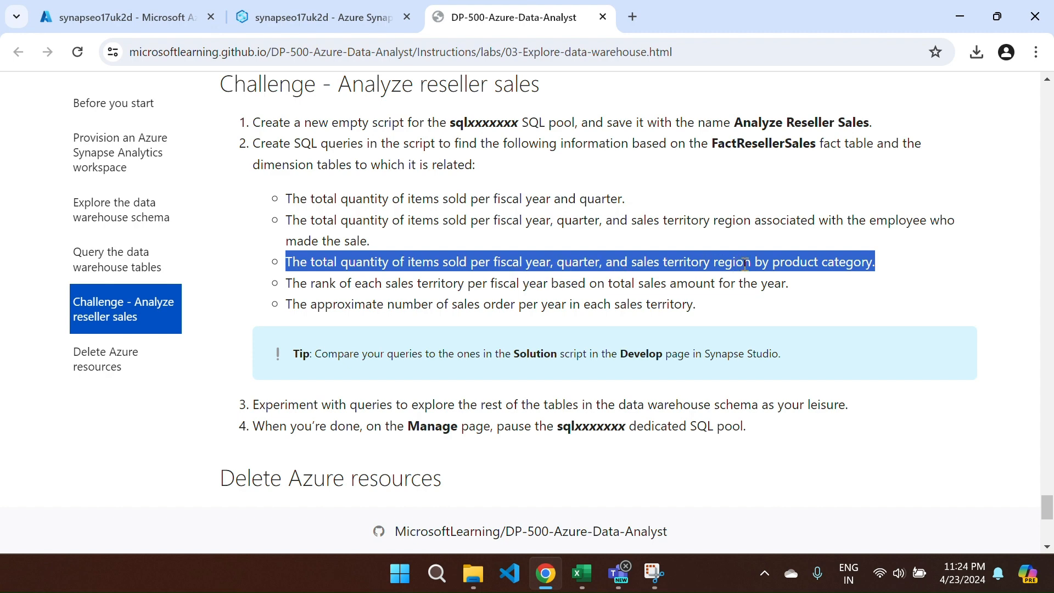
- Back in Synapse Studio, select lines 25–38, the third Solution query
{"action": "key", "text": "ctrl+1"}
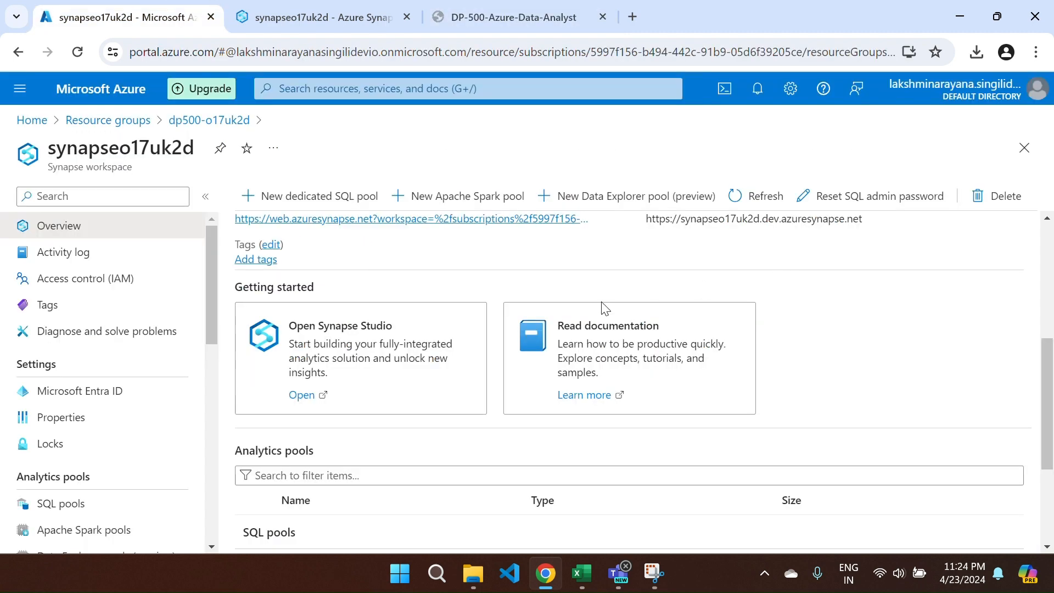
{"action": "key", "text": "ctrl+2"}
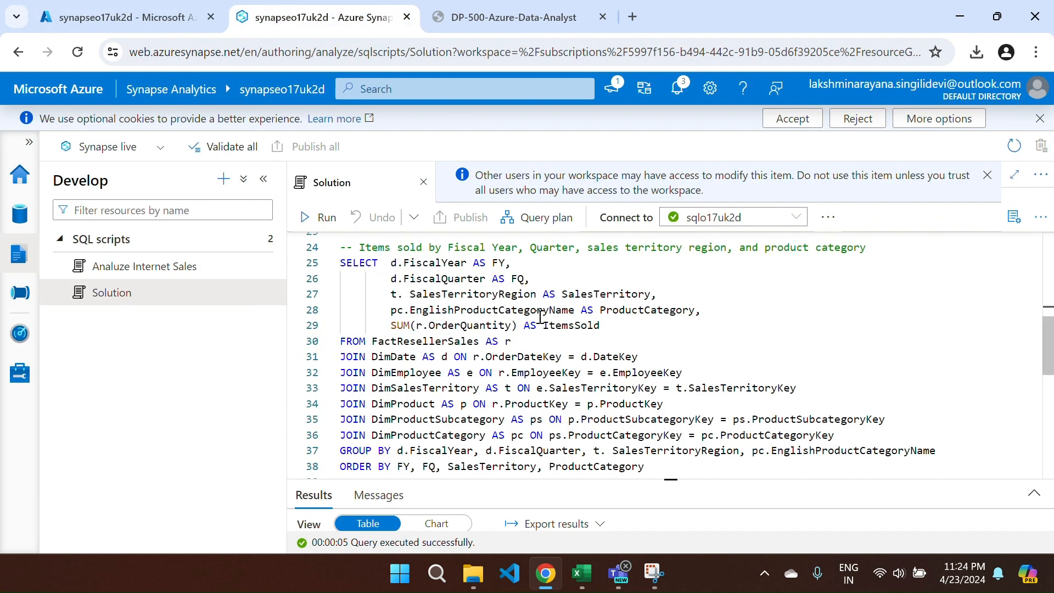
{"action": "scroll", "coordinate": [540, 317], "scroll_direction": "up", "scroll_amount": 1}
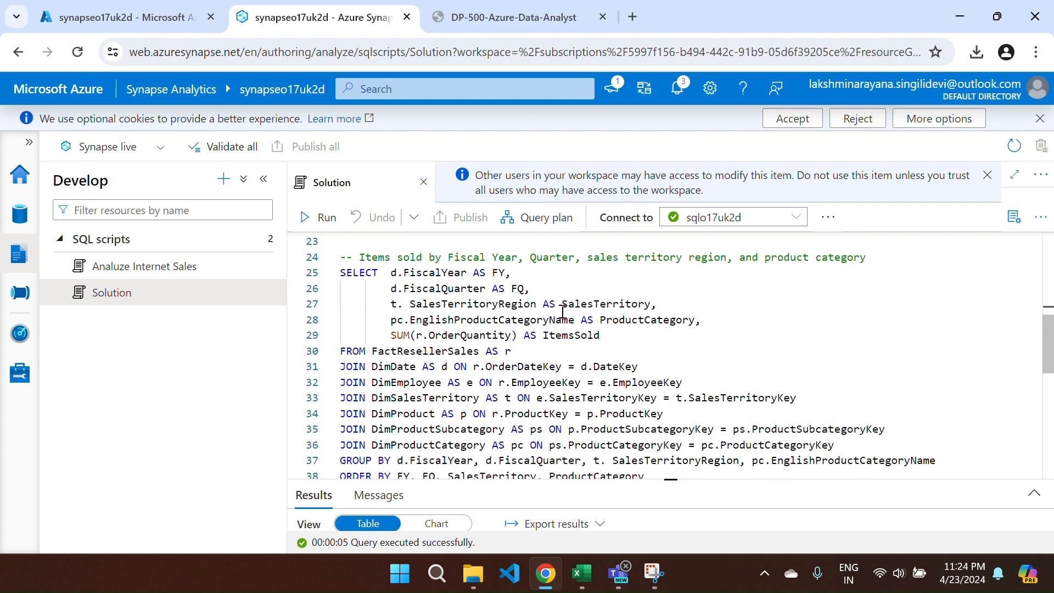
{"action": "scroll", "coordinate": [562, 312], "scroll_direction": "down", "scroll_amount": 1}
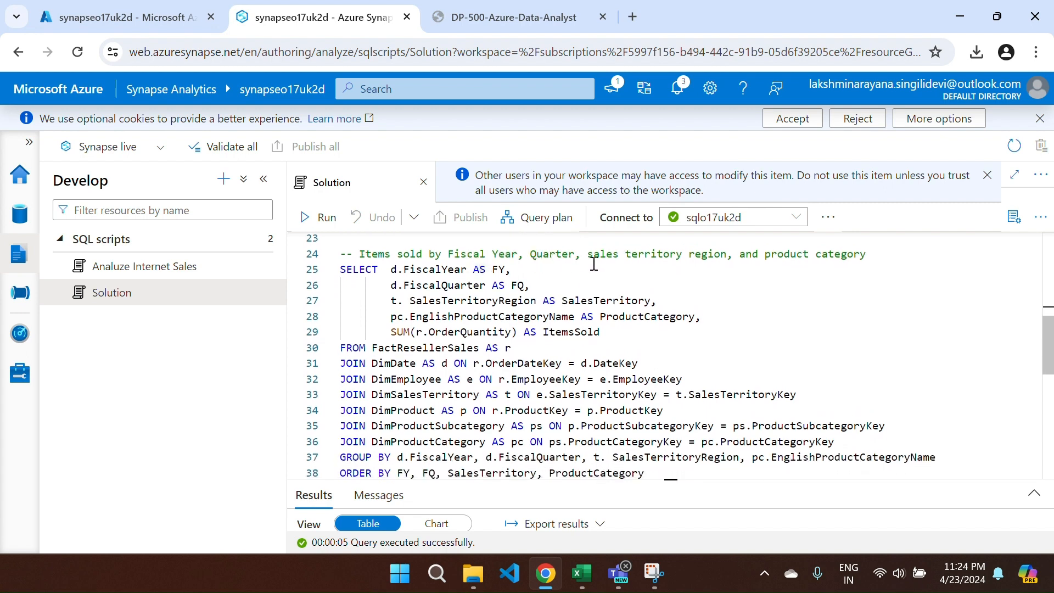
{"action": "scroll", "coordinate": [750, 346], "scroll_direction": "down", "scroll_amount": 1}
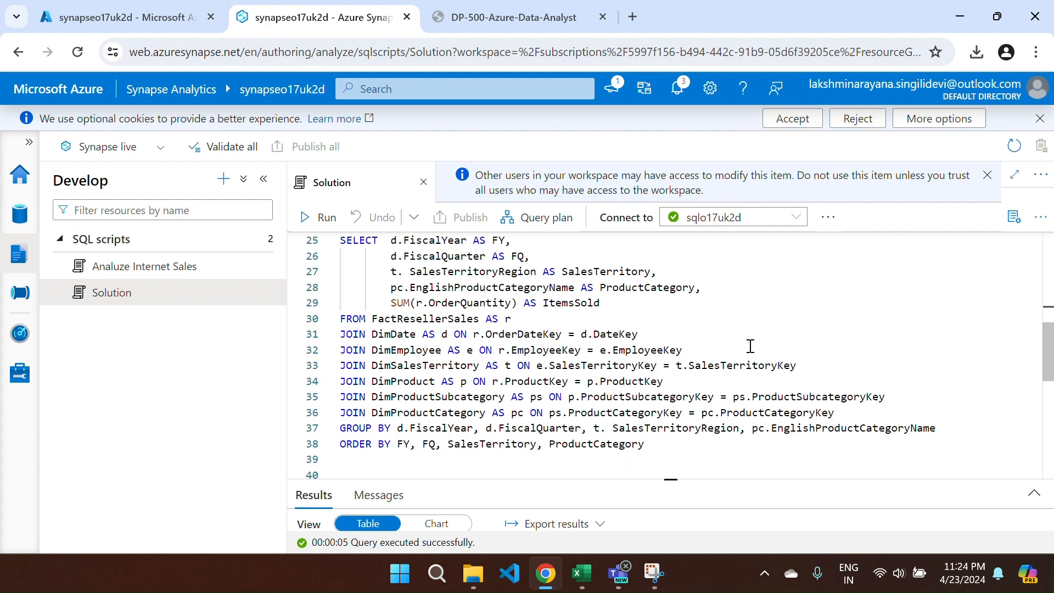
{"action": "left_click_drag", "start_coordinate": [648, 443], "coordinate": [423, 325]}
{"action": "left_click", "coordinate": [424, 325]}
{"action": "scroll", "coordinate": [423, 324], "scroll_direction": "up", "scroll_amount": 4}
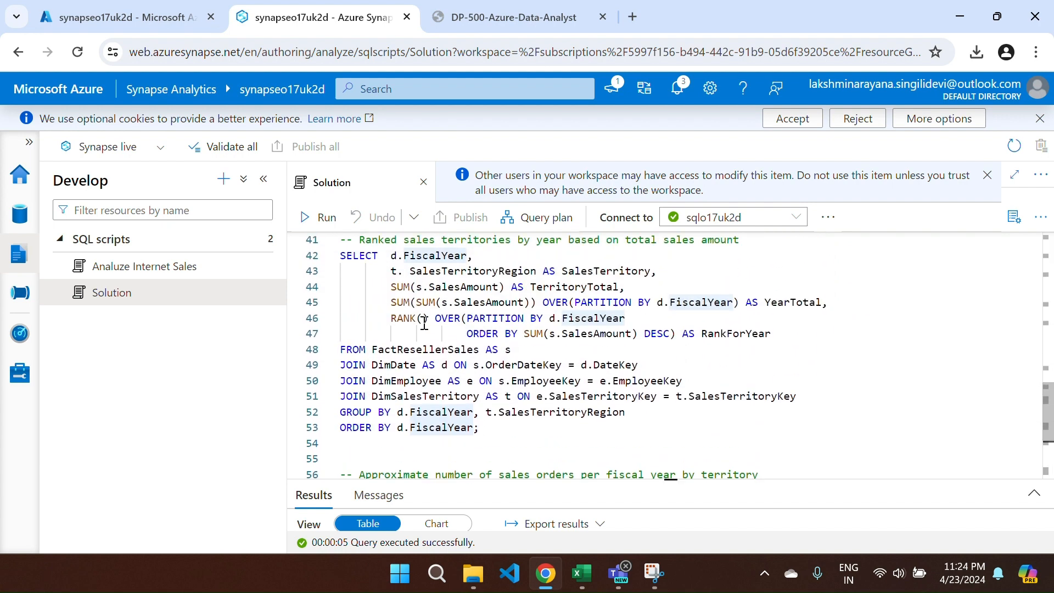
{"action": "scroll", "coordinate": [424, 324], "scroll_direction": "up", "scroll_amount": 4}
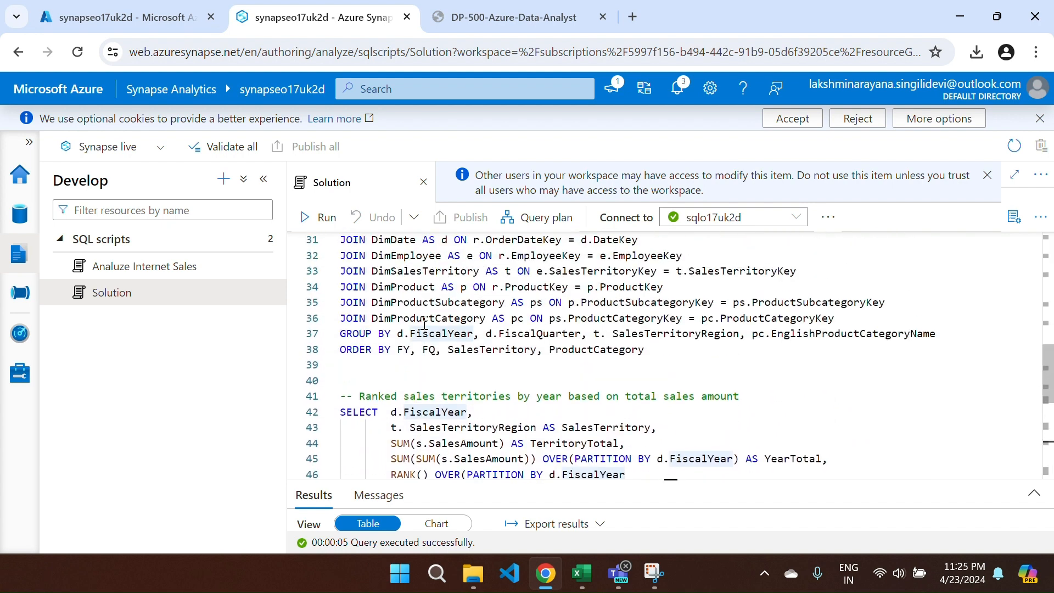
{"action": "scroll", "coordinate": [423, 324], "scroll_direction": "up", "scroll_amount": 2}
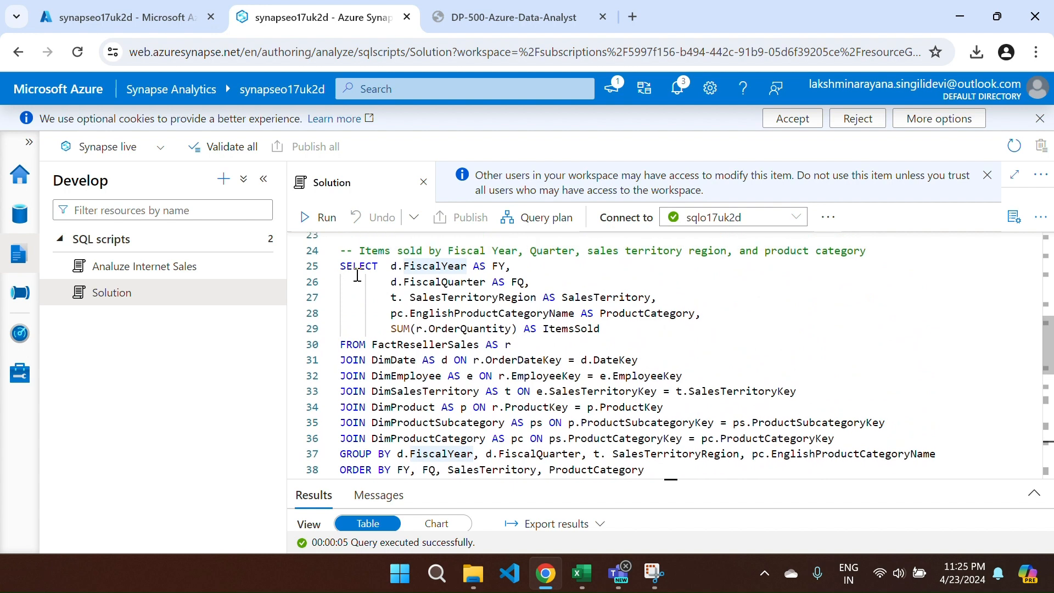
{"action": "left_click_drag", "start_coordinate": [342, 269], "coordinate": [664, 463]}
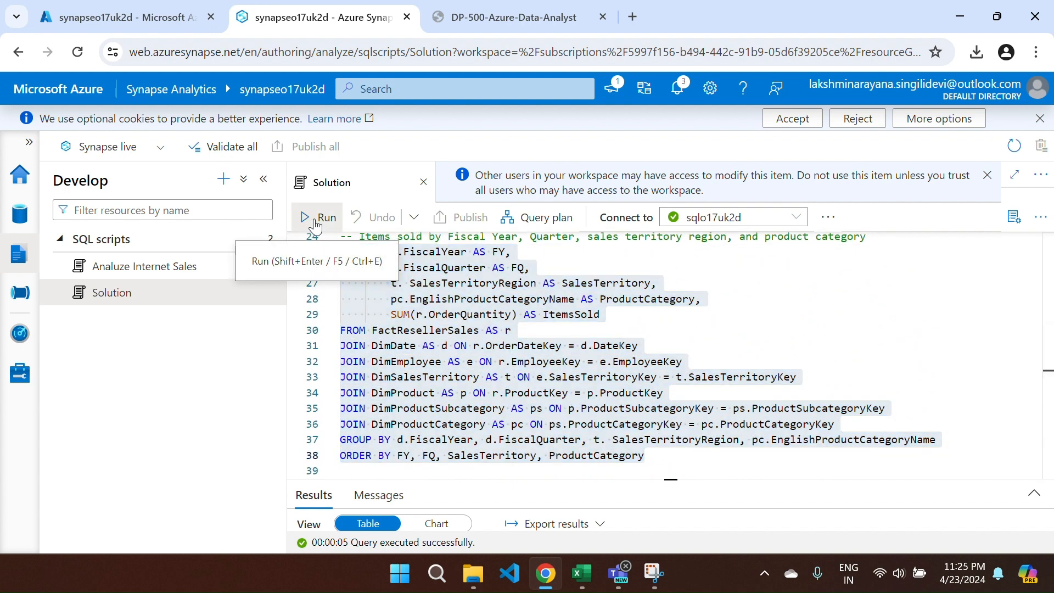
- Run the items-sold-by-product-category query and enlarge the script pane to view it
{"action": "left_click", "coordinate": [310, 218]}
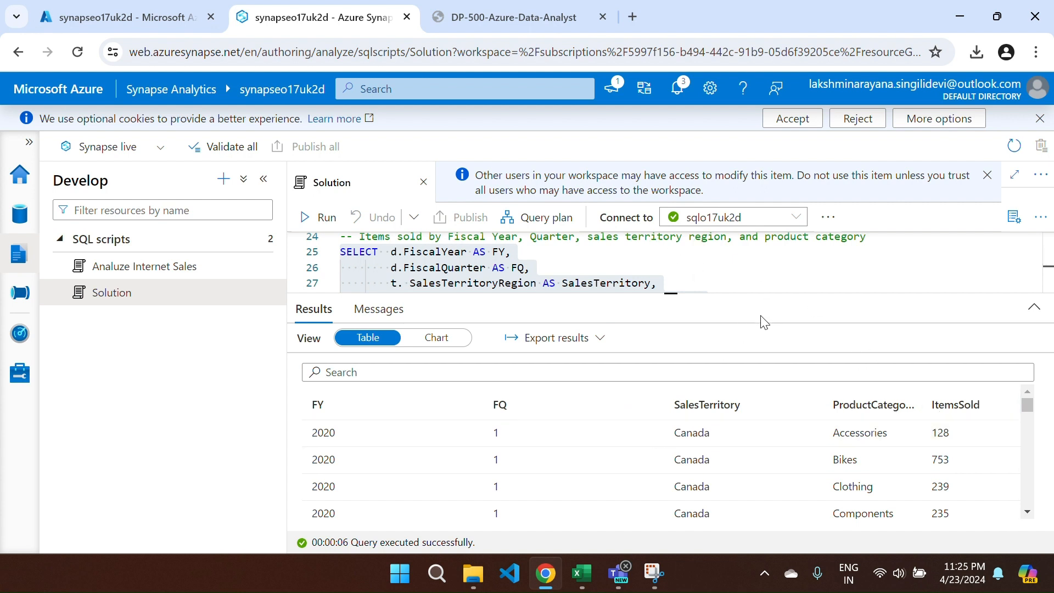
{"action": "left_click_drag", "start_coordinate": [673, 296], "coordinate": [672, 426]}
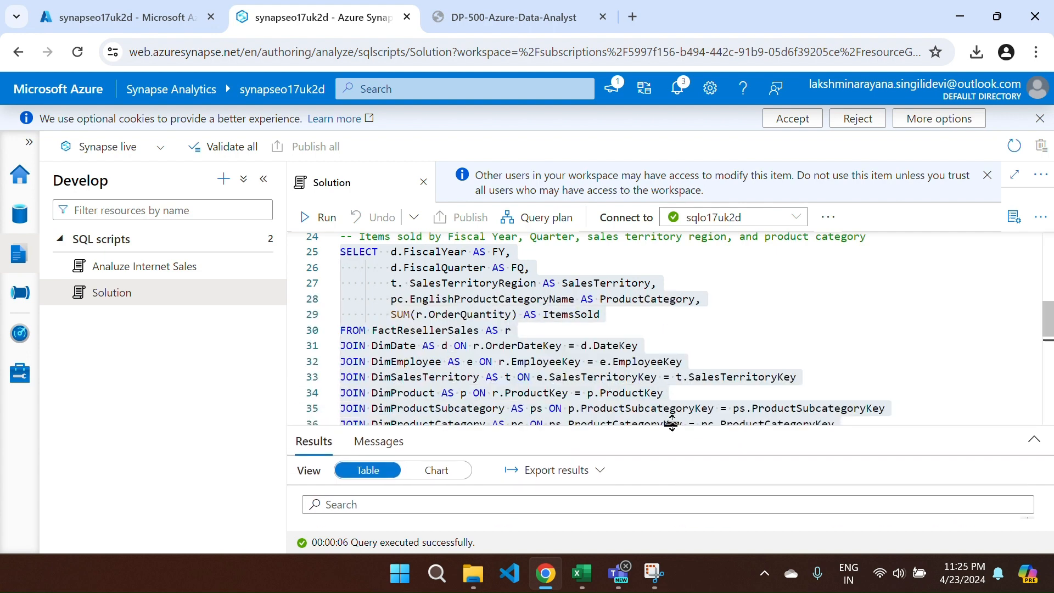
{"action": "scroll", "coordinate": [568, 362], "scroll_direction": "down", "scroll_amount": 3}
{"action": "scroll", "coordinate": [569, 363], "scroll_direction": "down", "scroll_amount": 3}
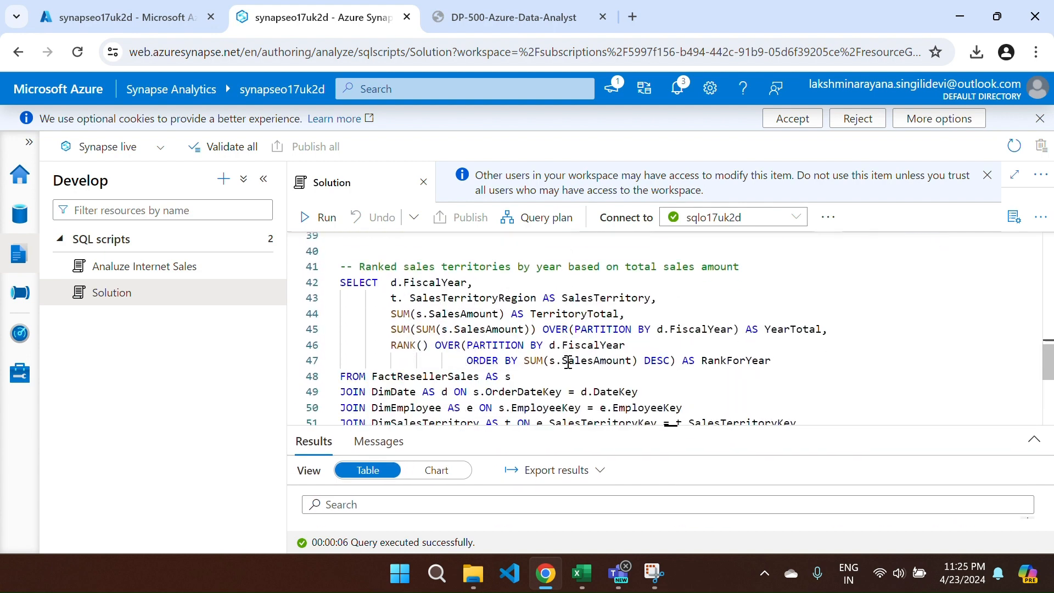
- Review the territory-ranking requirement in the lab instructions
{"action": "key", "text": "ctrl+Tab"}
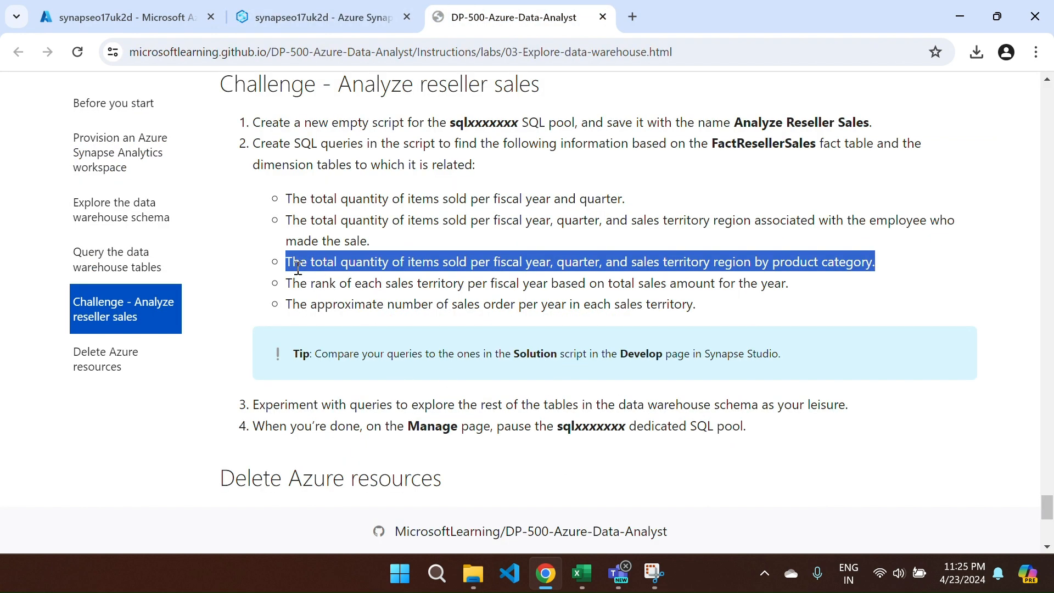
{"action": "left_click_drag", "start_coordinate": [287, 283], "coordinate": [807, 294]}
{"action": "left_click", "coordinate": [794, 305]}
- Select the whole ranked sales territories query in the Solution script
{"action": "key", "text": "ctrl+1"}
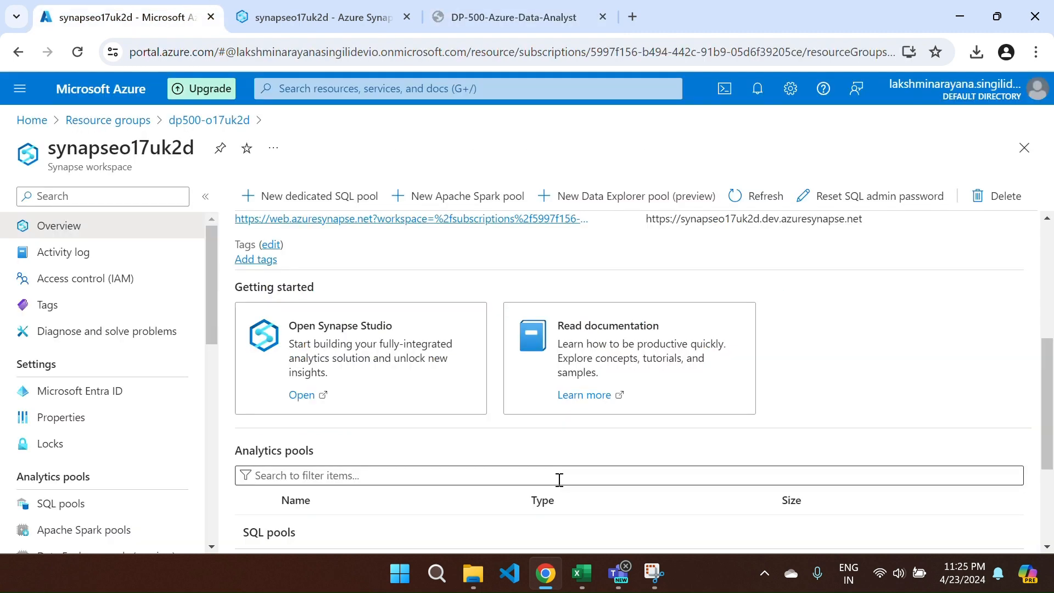
{"action": "key", "text": "ctrl+2"}
{"action": "scroll", "coordinate": [624, 373], "scroll_direction": "down", "scroll_amount": 5}
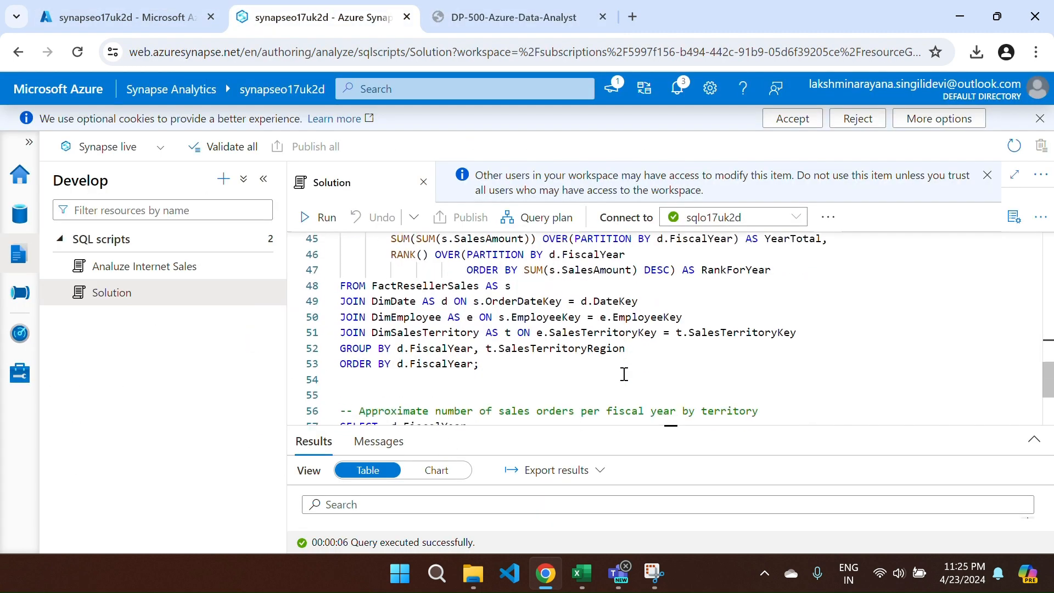
{"action": "scroll", "coordinate": [625, 375], "scroll_direction": "up", "scroll_amount": 4}
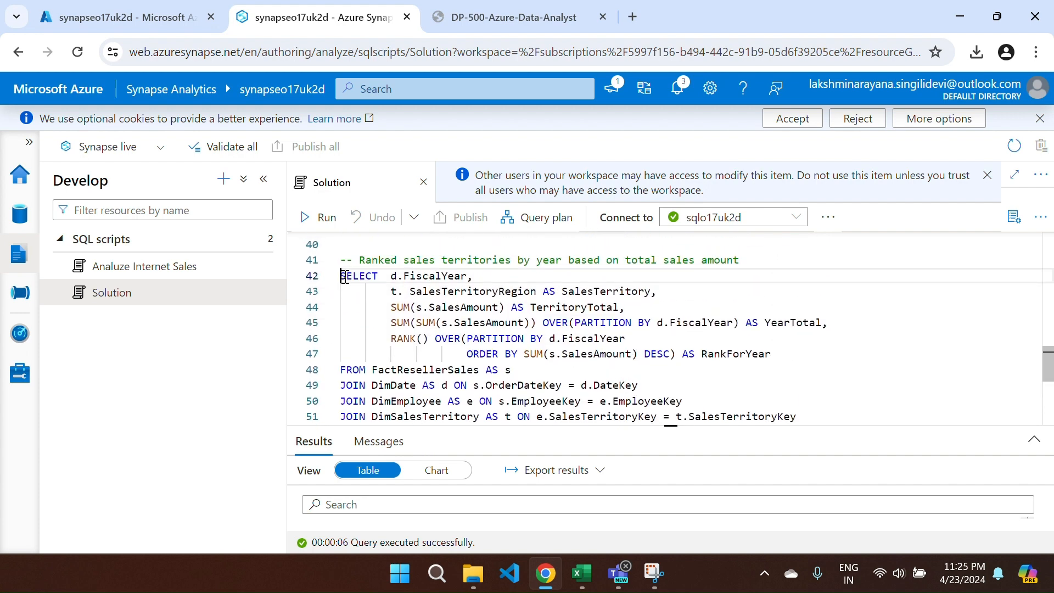
{"action": "left_click_drag", "start_coordinate": [340, 276], "coordinate": [484, 382]}
{"action": "left_click", "coordinate": [758, 300]}
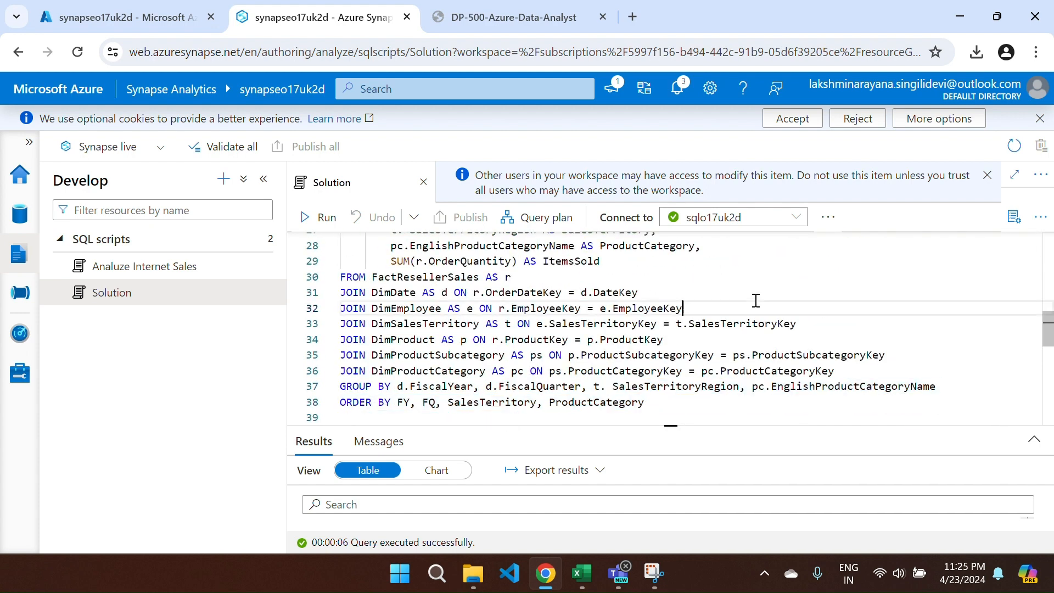
{"action": "scroll", "coordinate": [756, 301], "scroll_direction": "up", "scroll_amount": 4}
{"action": "scroll", "coordinate": [756, 300], "scroll_direction": "up", "scroll_amount": 3}
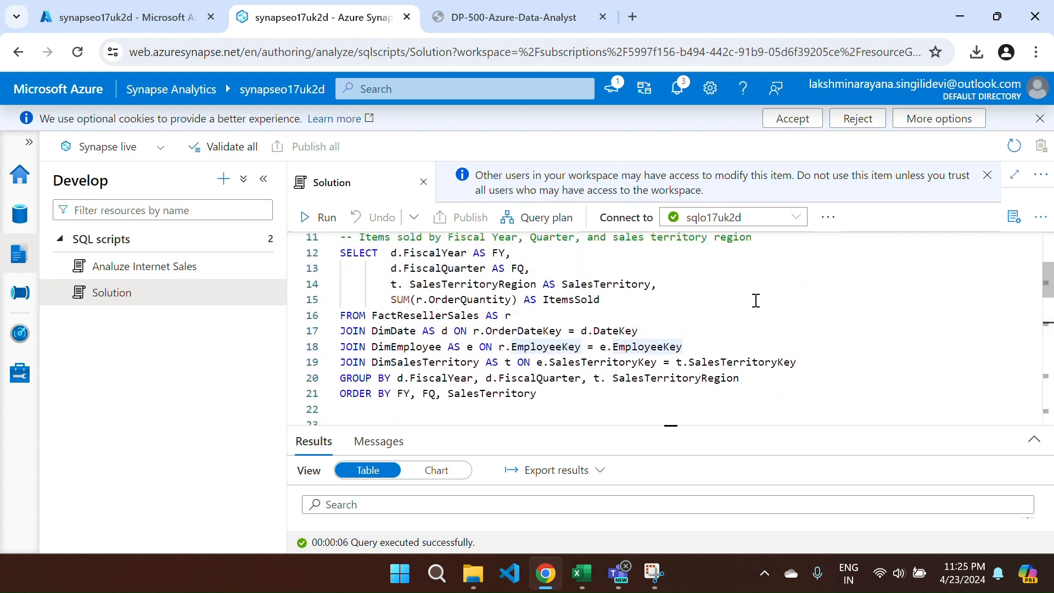
{"action": "scroll", "coordinate": [511, 295], "scroll_direction": "down", "scroll_amount": 6}
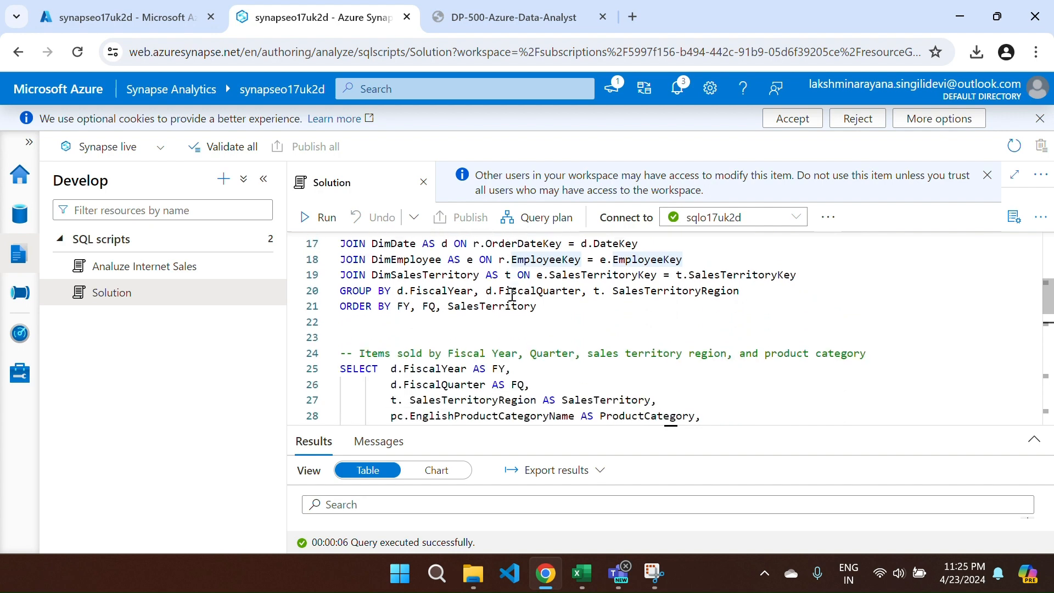
{"action": "scroll", "coordinate": [512, 294], "scroll_direction": "down", "scroll_amount": 4}
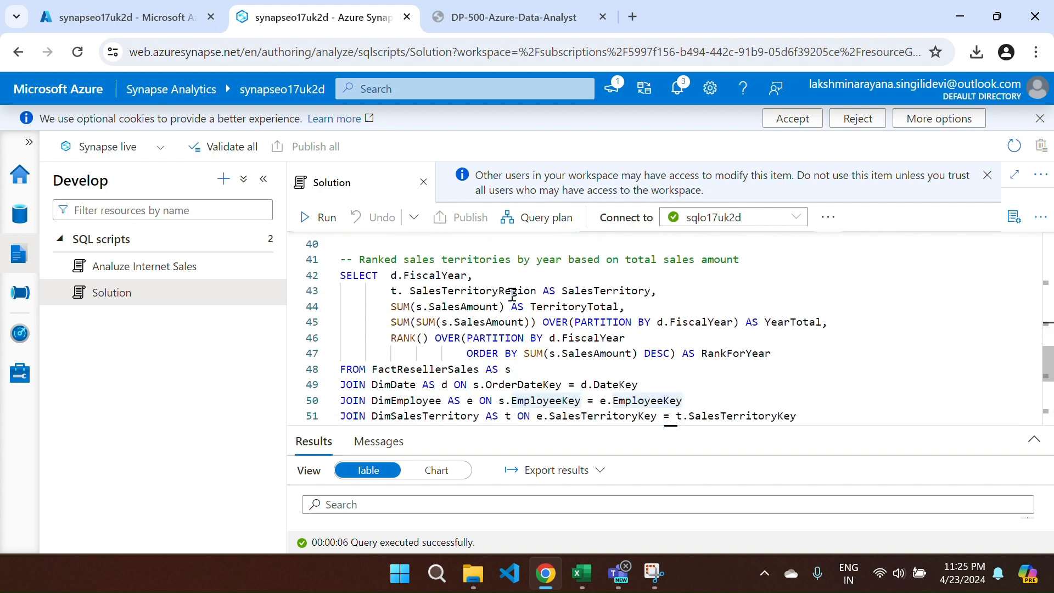
{"action": "left_click_drag", "start_coordinate": [339, 269], "coordinate": [614, 247]}
{"action": "scroll", "coordinate": [613, 271], "scroll_direction": "up", "scroll_amount": 2}
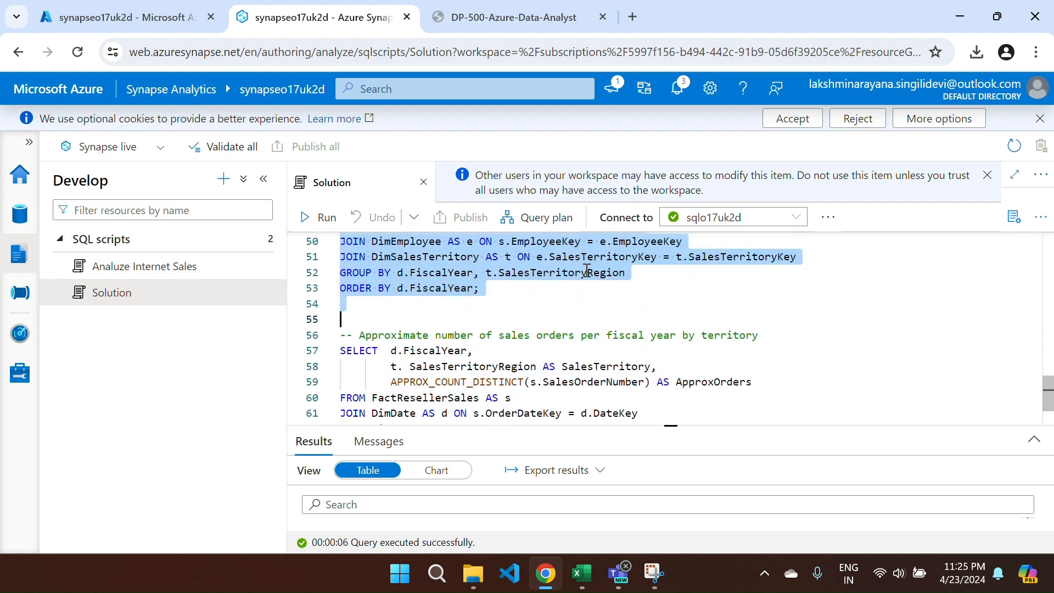
- Run the ranked sales territories query and review TerritoryTotal, YearTotal and RankForYear results
{"action": "left_click", "coordinate": [320, 218]}
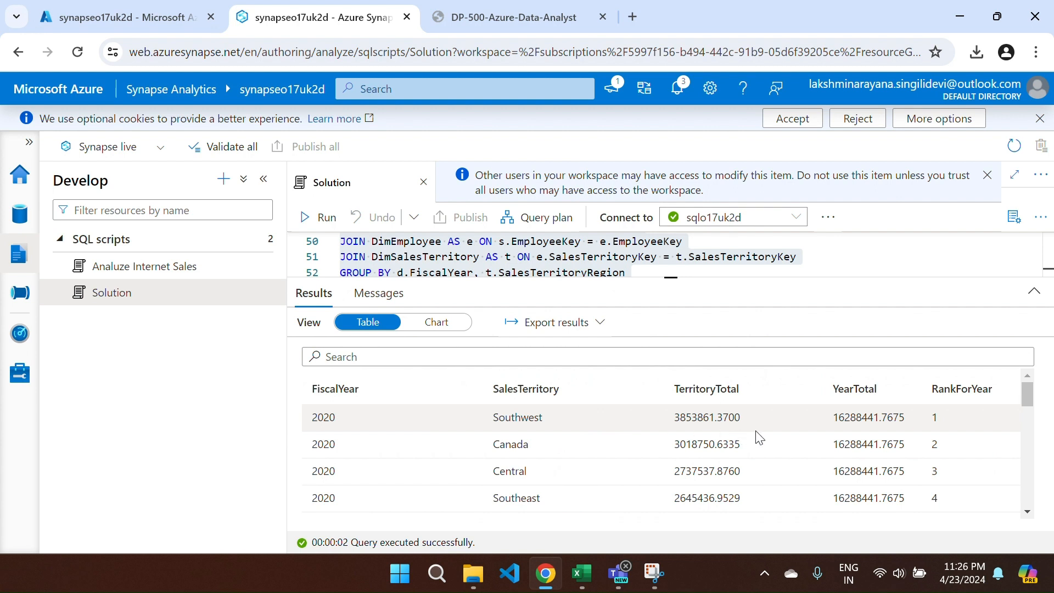
{"action": "scroll", "coordinate": [759, 438], "scroll_direction": "down", "scroll_amount": 1}
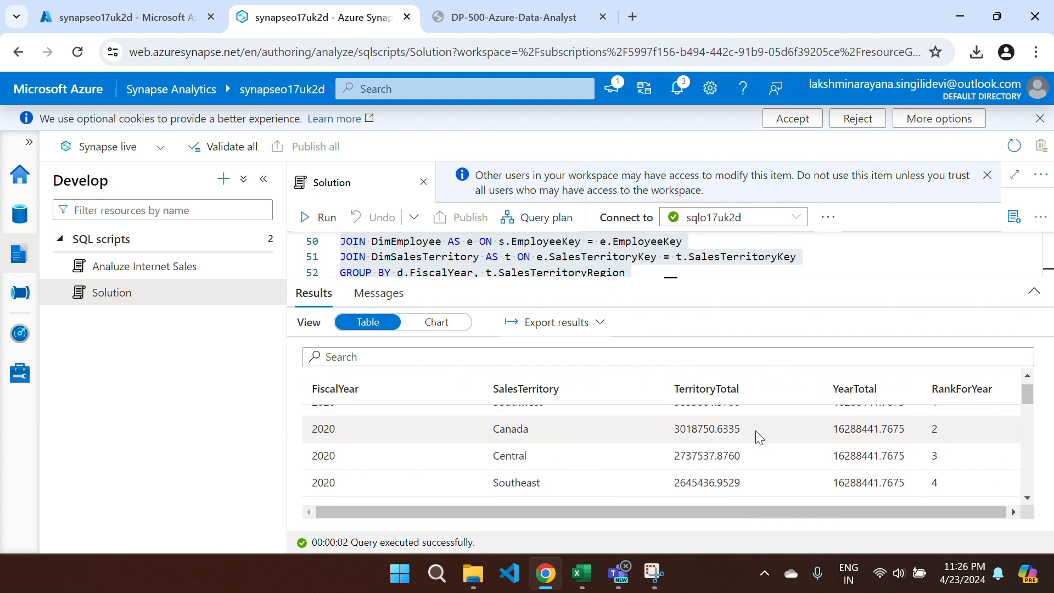
{"action": "left_click_drag", "start_coordinate": [648, 275], "coordinate": [642, 404]}
{"action": "scroll", "coordinate": [549, 351], "scroll_direction": "down", "scroll_amount": 1}
{"action": "scroll", "coordinate": [550, 352], "scroll_direction": "down", "scroll_amount": 1}
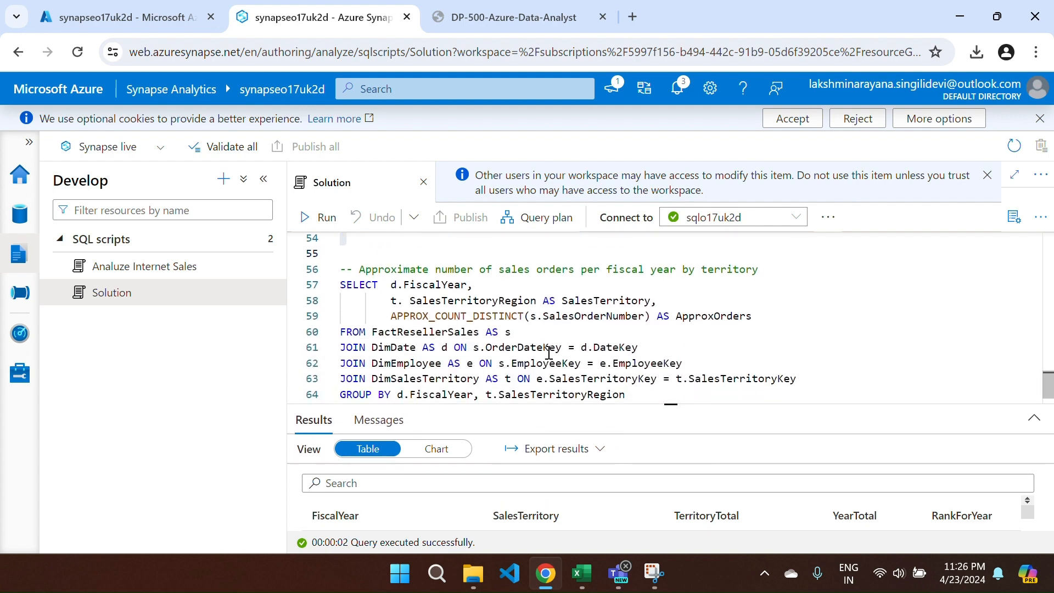
- After checking the lab instructions, select the approximate sales orders query
{"action": "key", "text": "ctrl+Tab"}
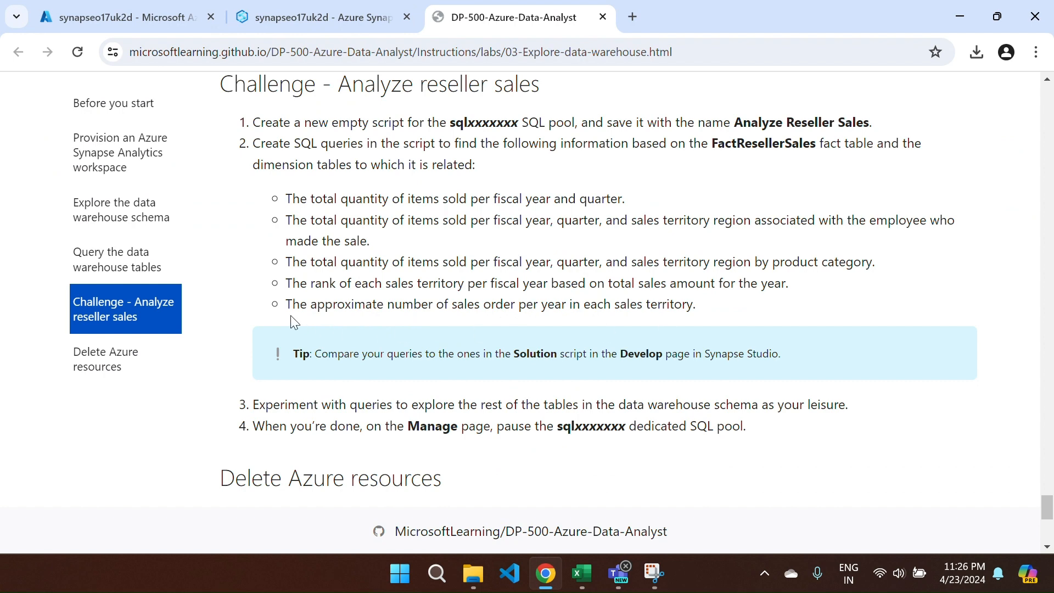
{"action": "key", "text": "ctrl+Tab"}
{"action": "key", "text": "ctrl+Tab"}
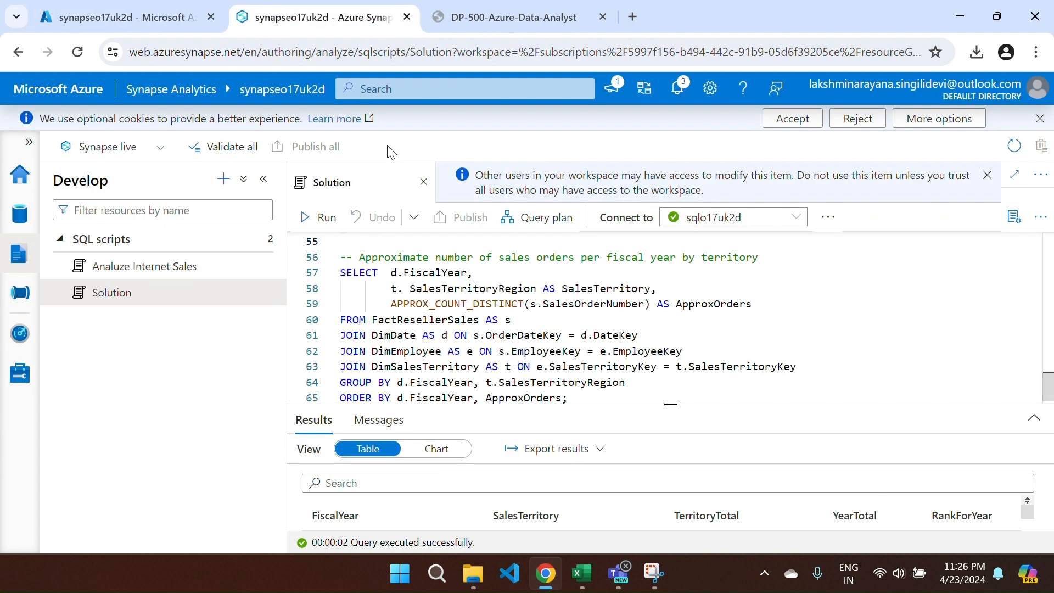
{"action": "scroll", "coordinate": [363, 275], "scroll_direction": "down", "scroll_amount": 1}
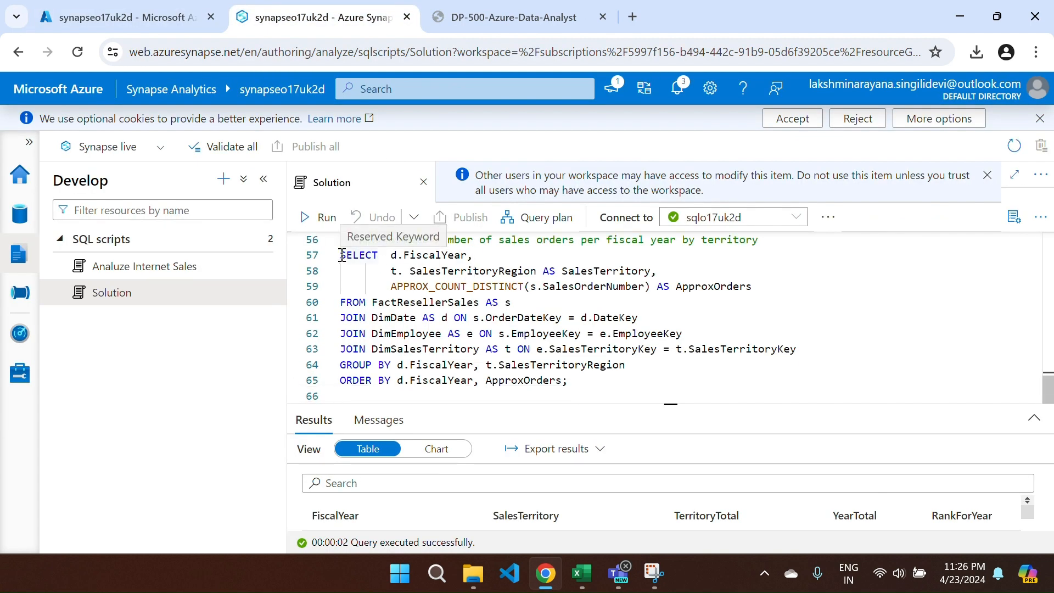
{"action": "left_click_drag", "start_coordinate": [341, 255], "coordinate": [569, 380]}
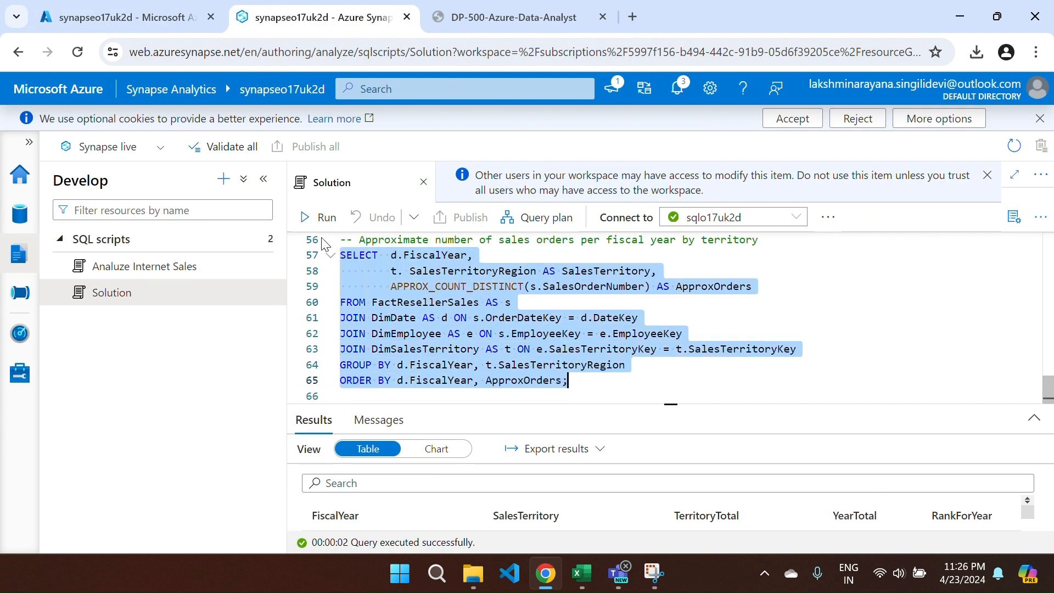
- Run the approximate sales orders per territory query and review its results
{"action": "left_click", "coordinate": [311, 217]}
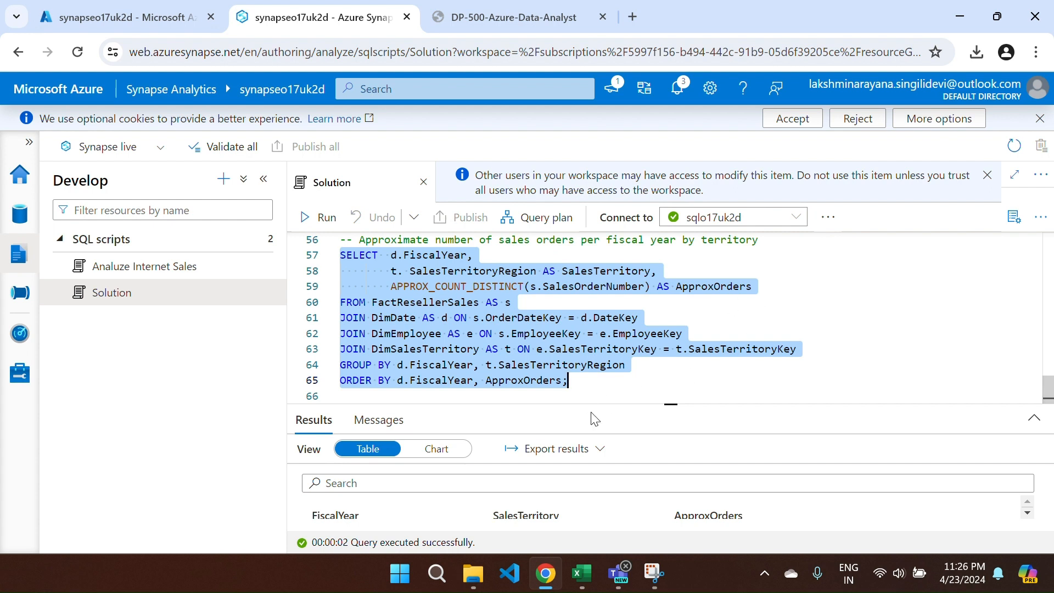
{"action": "left_click_drag", "start_coordinate": [565, 405], "coordinate": [526, 280]}
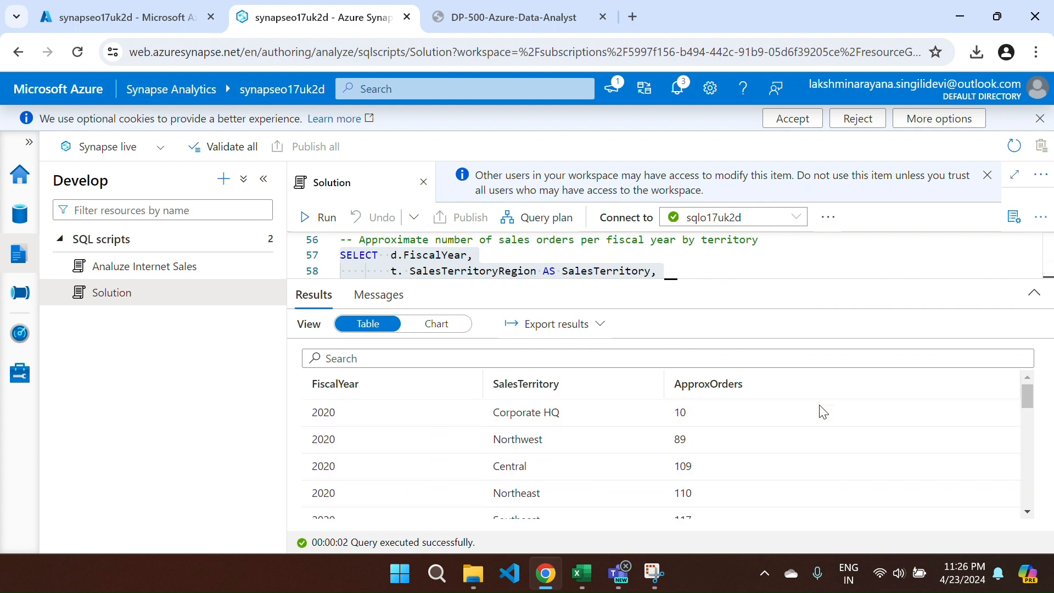
{"action": "scroll", "coordinate": [822, 411], "scroll_direction": "down", "scroll_amount": 2}
{"action": "scroll", "coordinate": [785, 439], "scroll_direction": "up", "scroll_amount": 3}
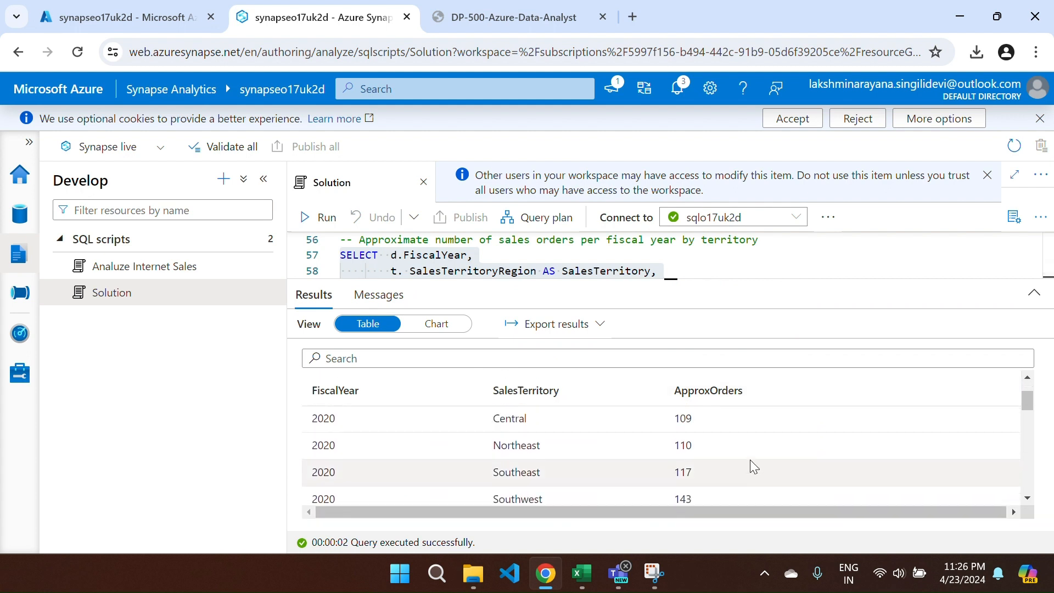
{"action": "scroll", "coordinate": [750, 461], "scroll_direction": "down", "scroll_amount": 1}
{"action": "scroll", "coordinate": [749, 464], "scroll_direction": "up", "scroll_amount": 1}
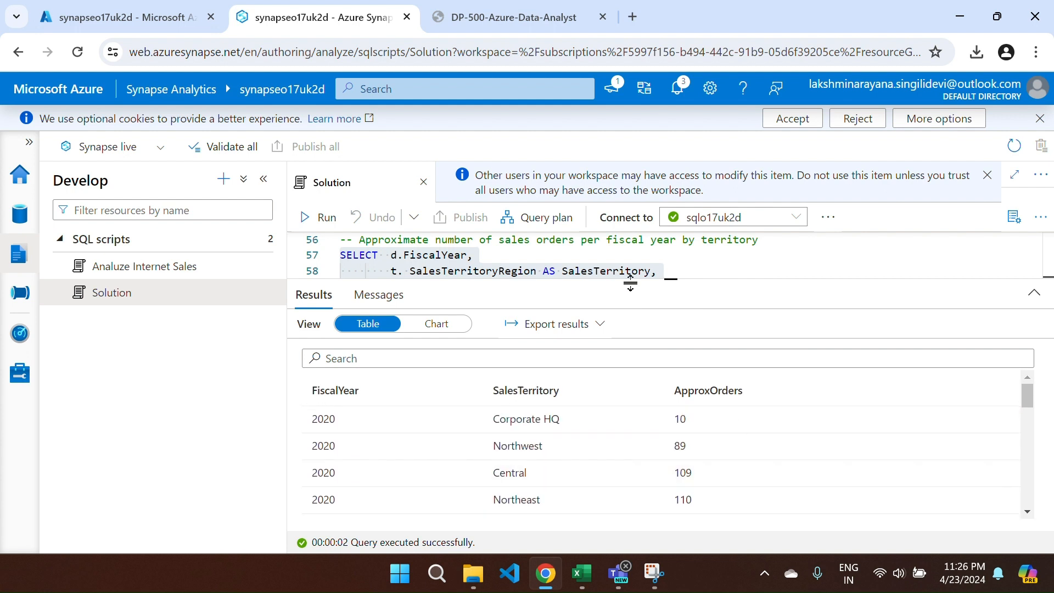
{"action": "left_click_drag", "start_coordinate": [625, 277], "coordinate": [637, 471]}
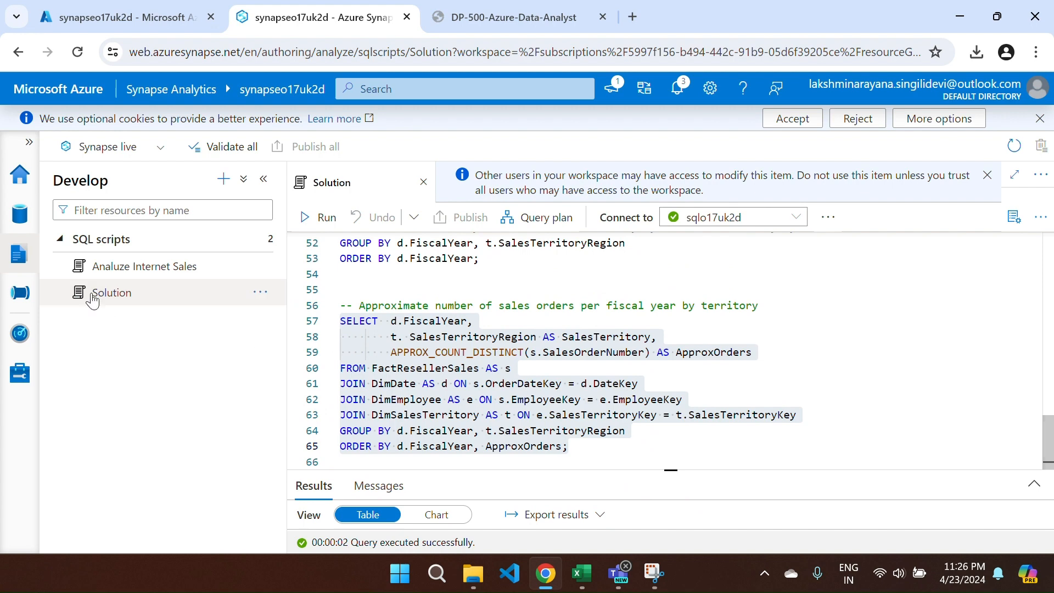
- Check the Data hub and the SQL pools page, then return to the Solution script
{"action": "left_click", "coordinate": [20, 214]}
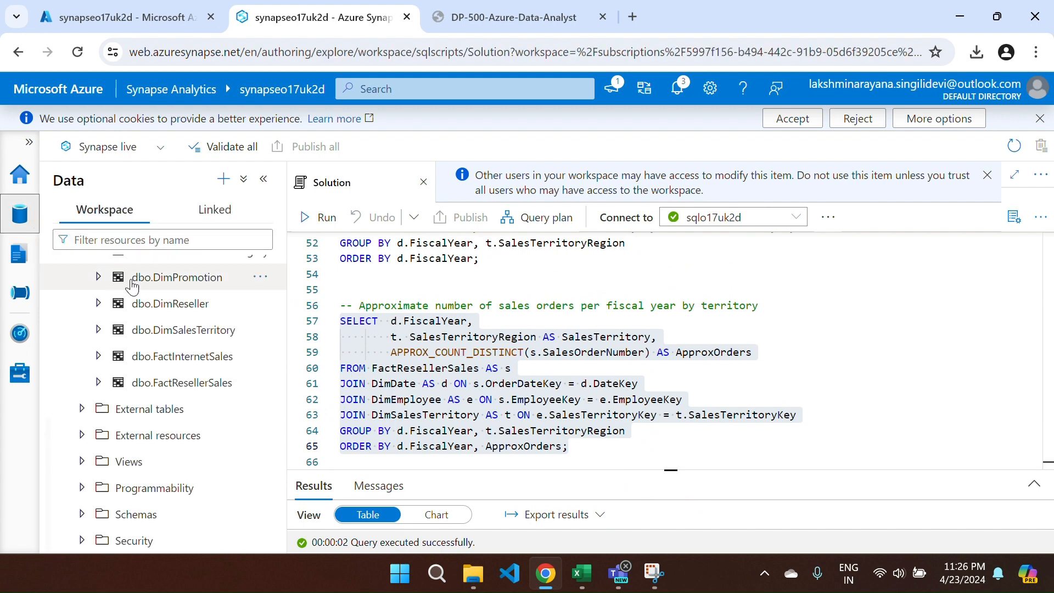
{"action": "scroll", "coordinate": [111, 337], "scroll_direction": "up", "scroll_amount": 5}
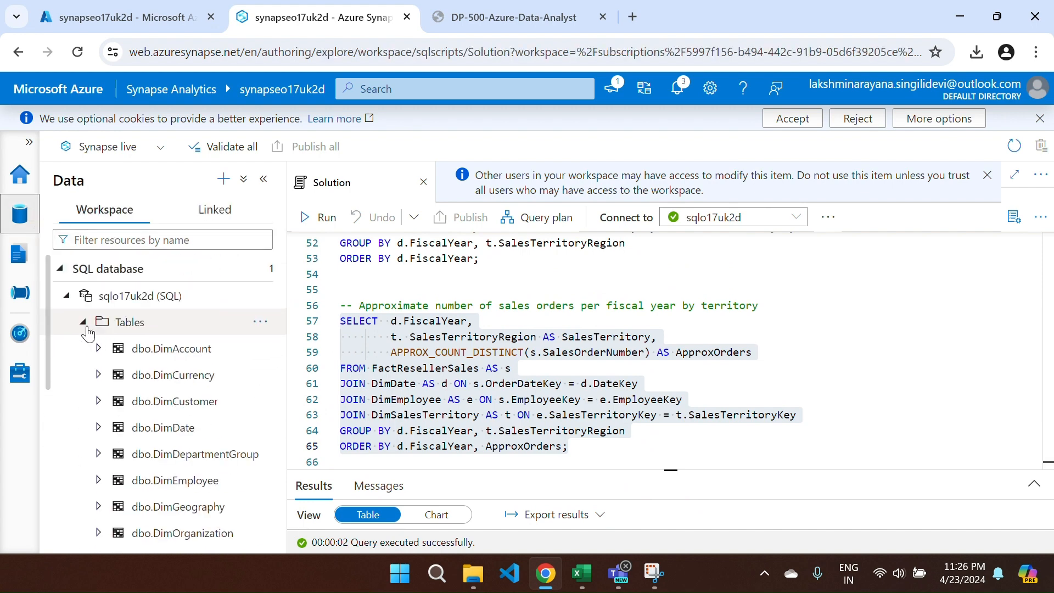
{"action": "left_click", "coordinate": [83, 325]}
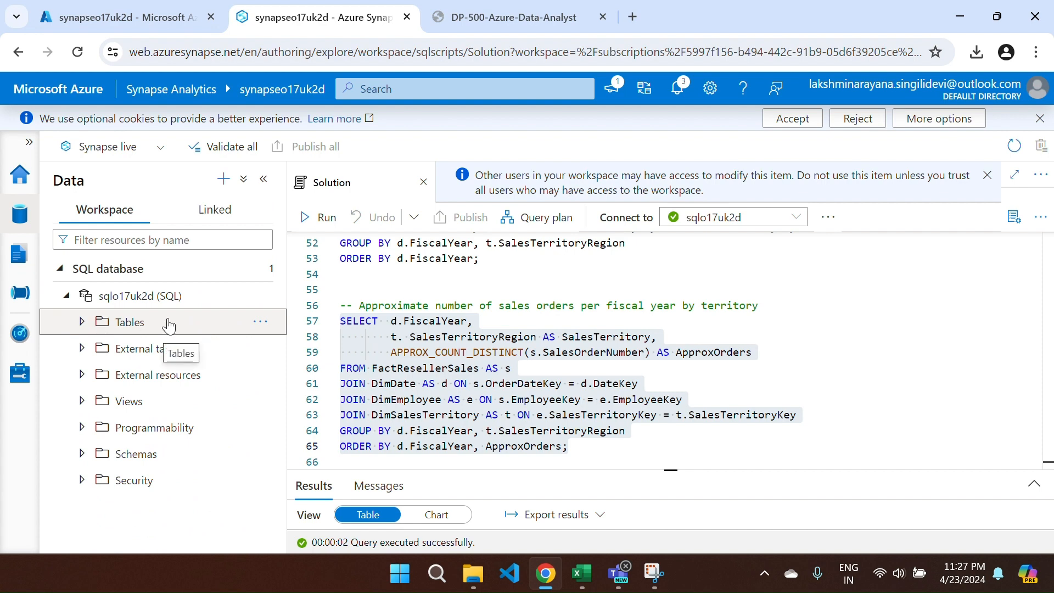
{"action": "left_click", "coordinate": [14, 375]}
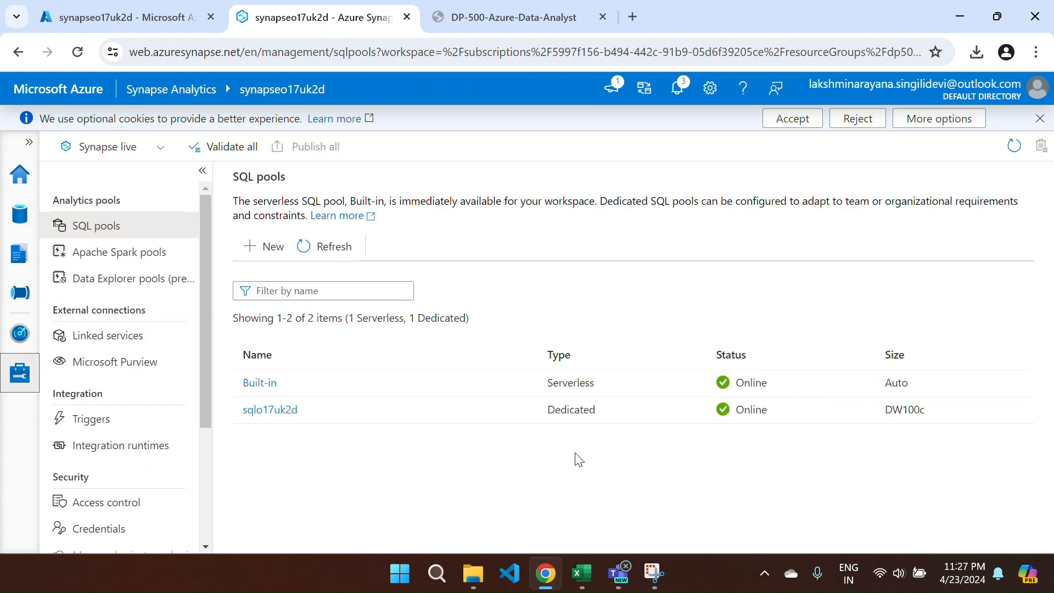
{"action": "left_click", "coordinate": [14, 267]}
{"action": "left_click", "coordinate": [660, 308]}
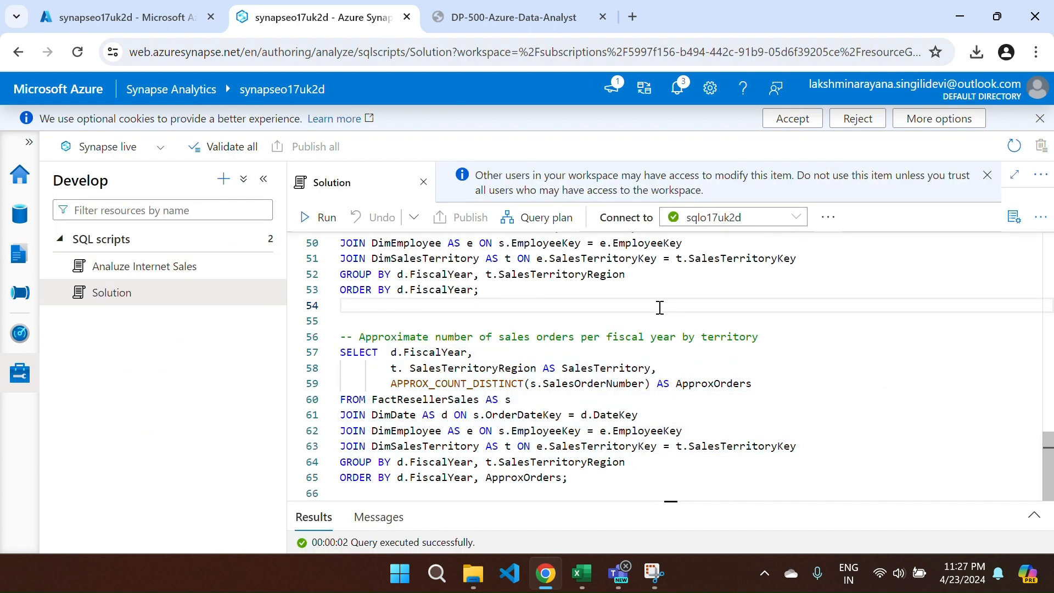